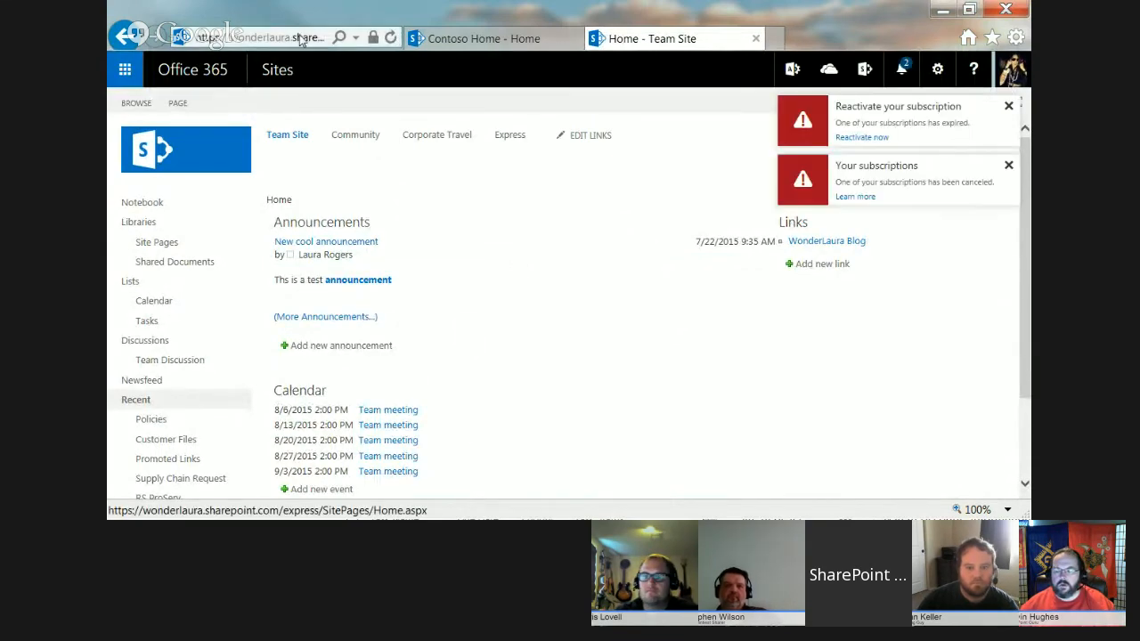
Go to the Contoso Home site and open its Policies library to look over the library's columns.
{"action": "left_click", "coordinate": [516, 40]}
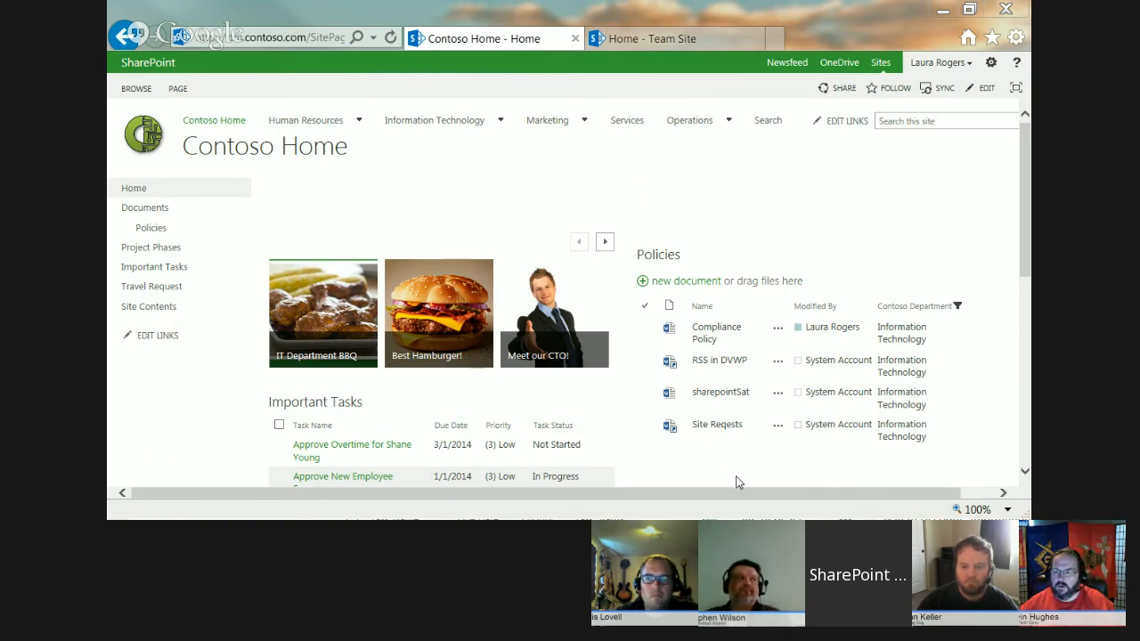
{"action": "left_click", "coordinate": [659, 256]}
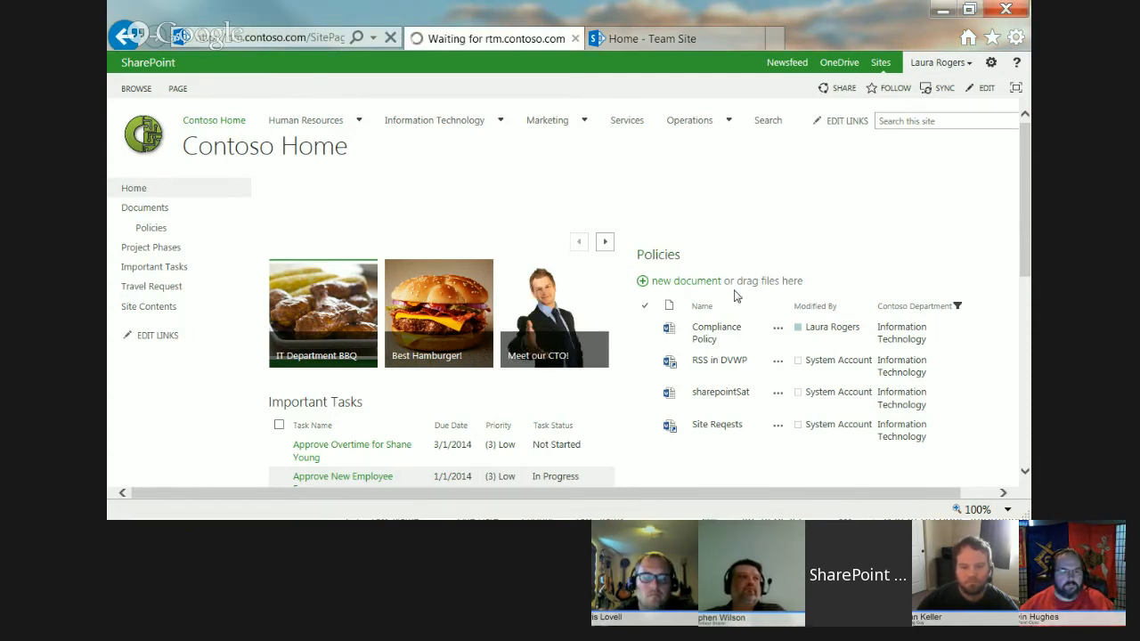
{"action": "left_click", "coordinate": [808, 442]}
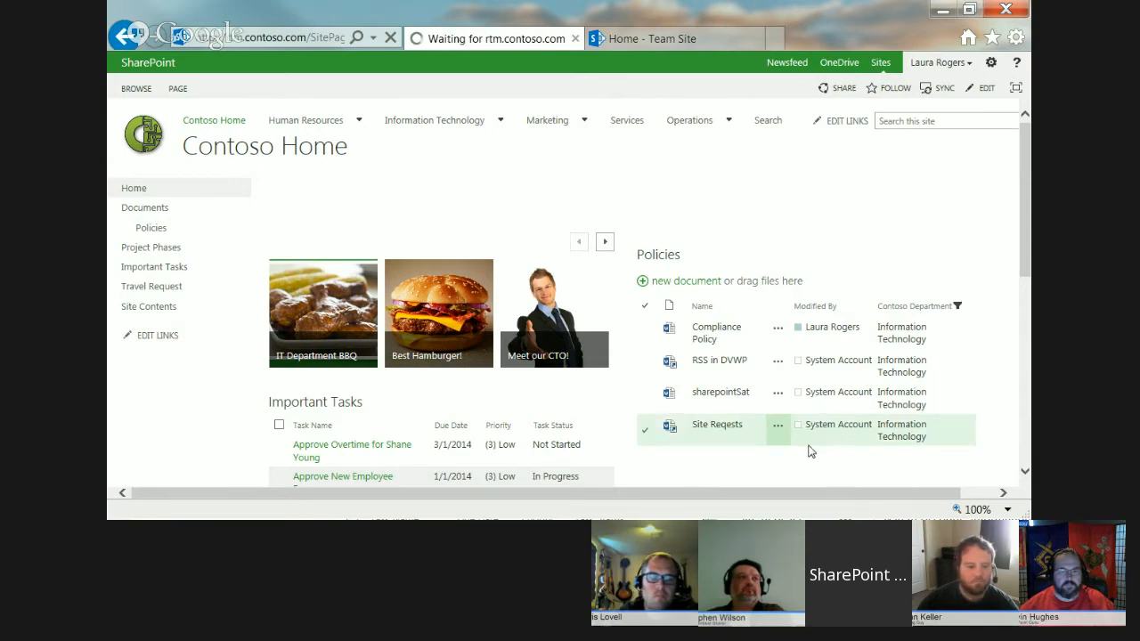
{"action": "left_click", "coordinate": [659, 255]}
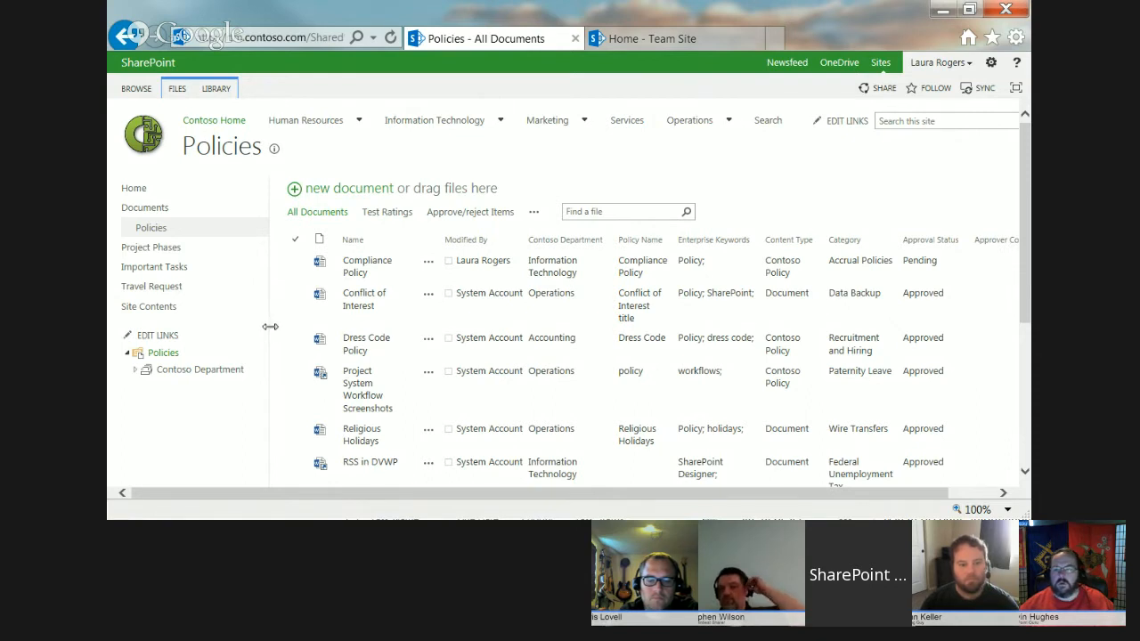
{"action": "left_click", "coordinate": [965, 493]}
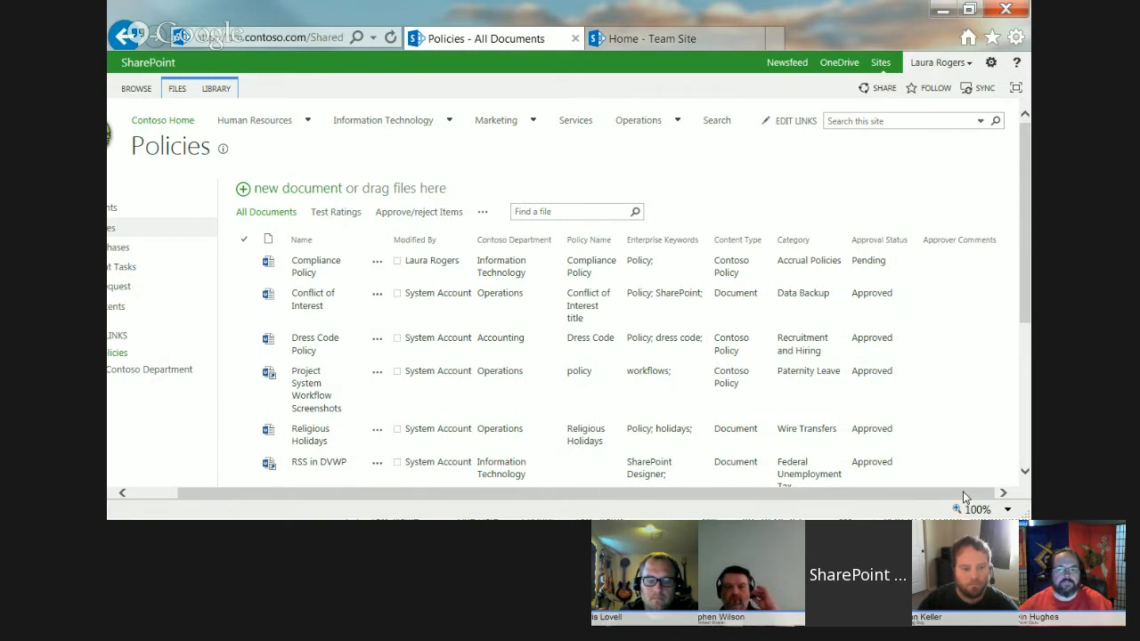
{"action": "left_click_drag", "start_coordinate": [964, 495], "coordinate": [898, 506]}
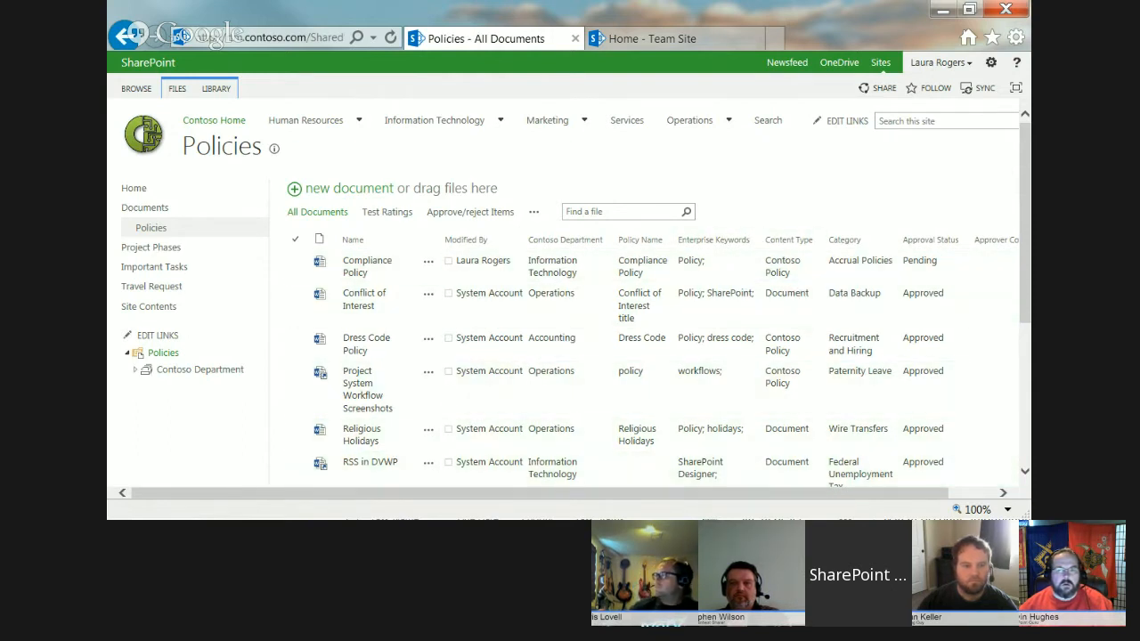
Open the Policies library settings and start saving the document library as a template.
{"action": "left_click", "coordinate": [216, 90]}
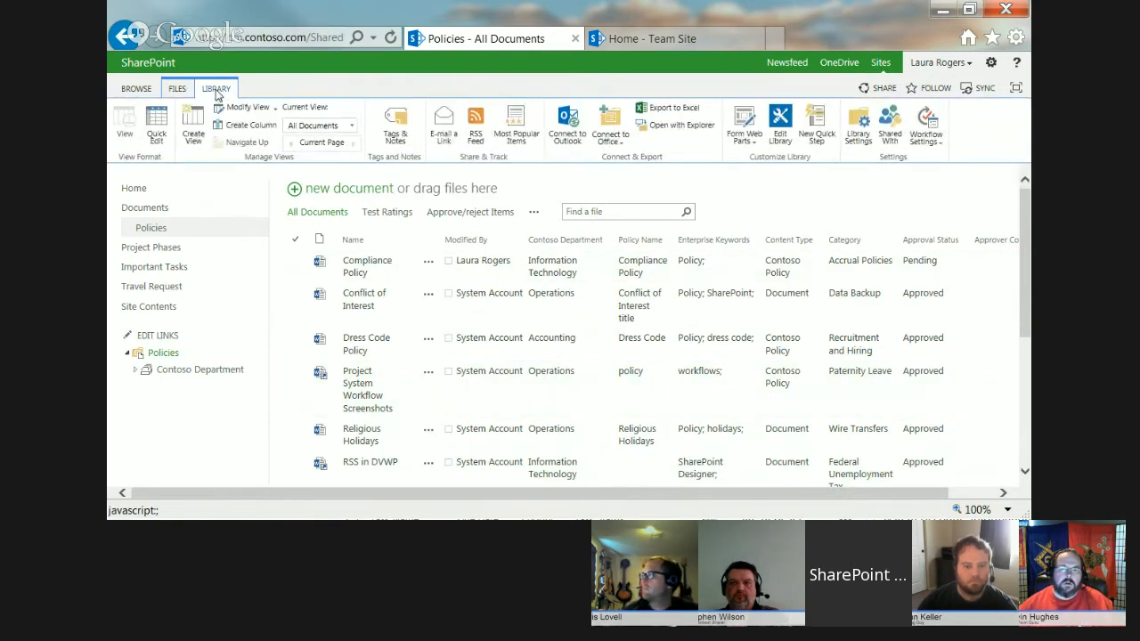
{"action": "left_click", "coordinate": [862, 136]}
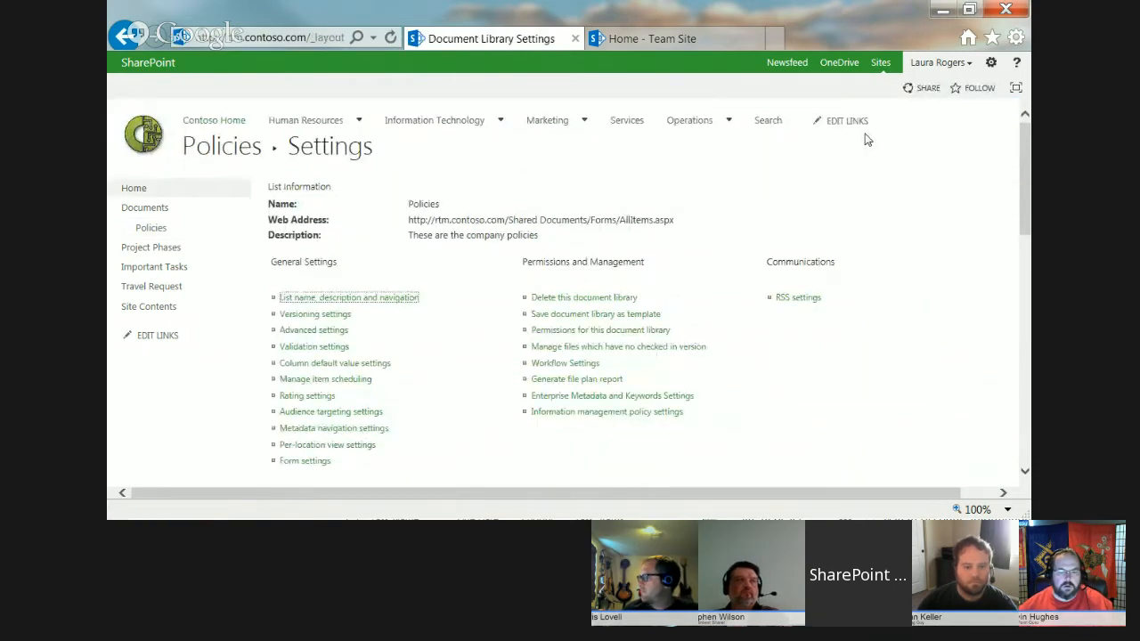
{"action": "left_click", "coordinate": [611, 314]}
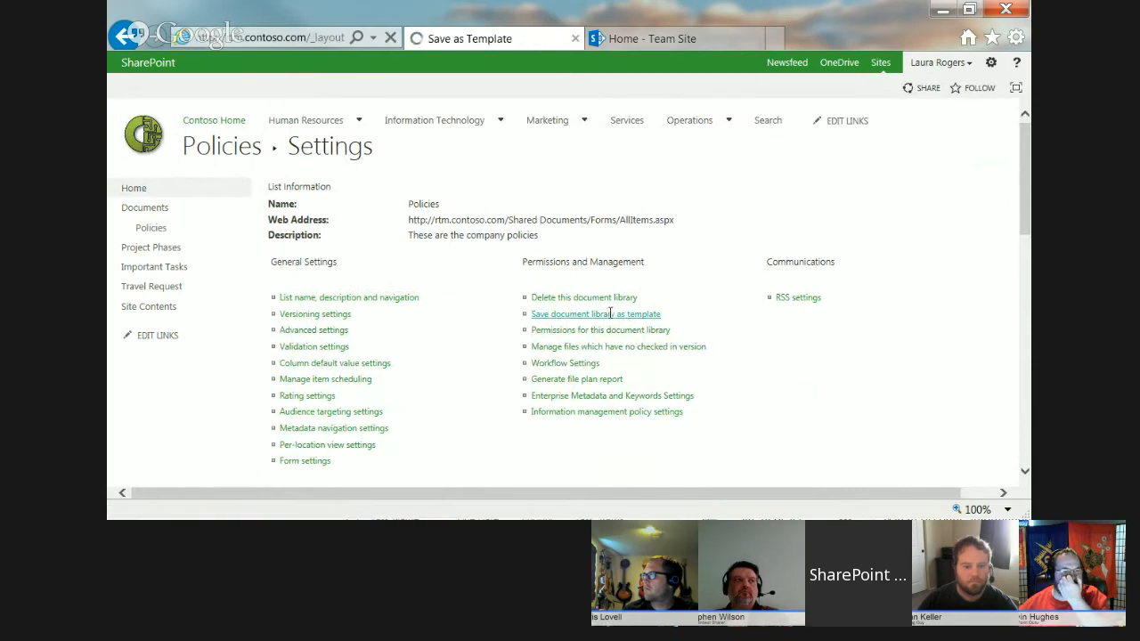
Enter PoliciesTest1 as the template's file name and Policy Library as its template name.
{"action": "left_click", "coordinate": [586, 214]}
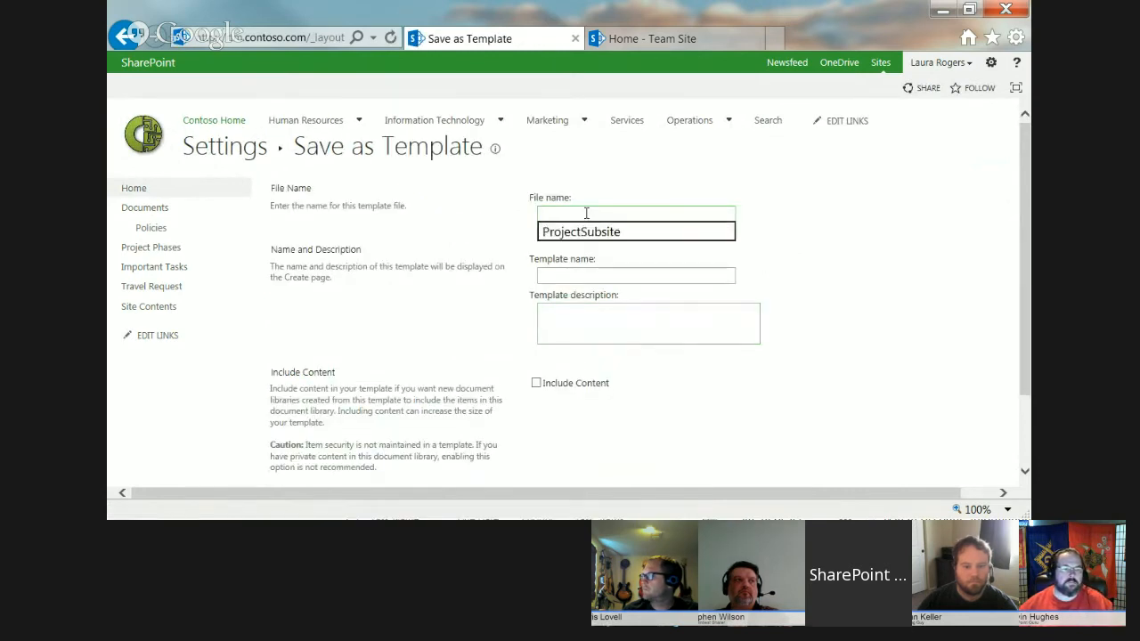
{"action": "type", "text": "Poli"}
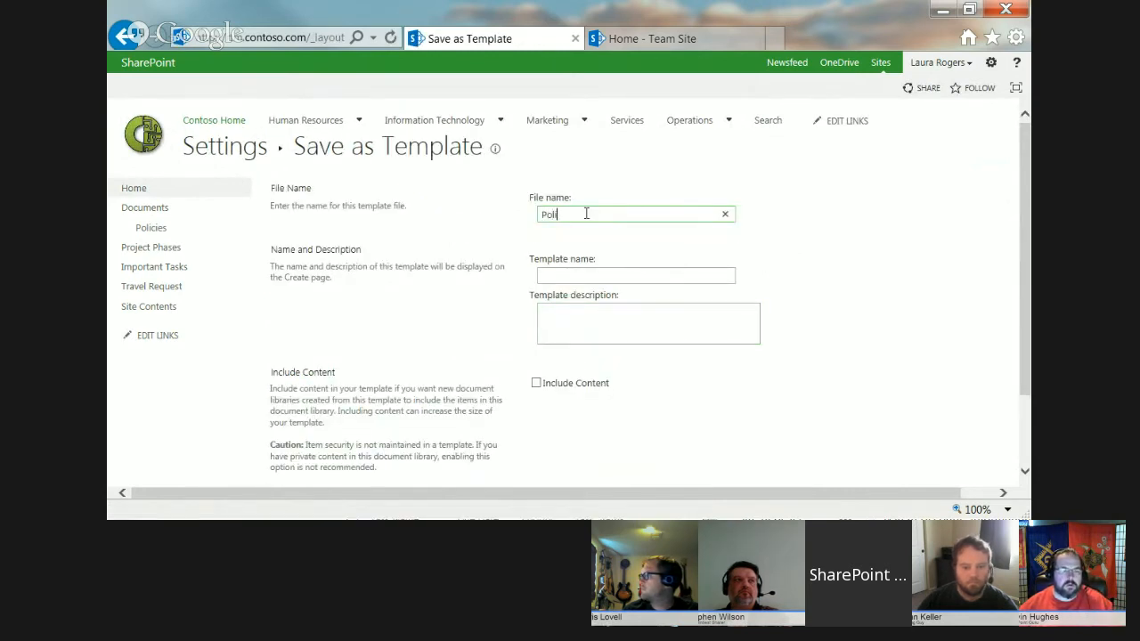
{"action": "type", "text": "ciesTest1"}
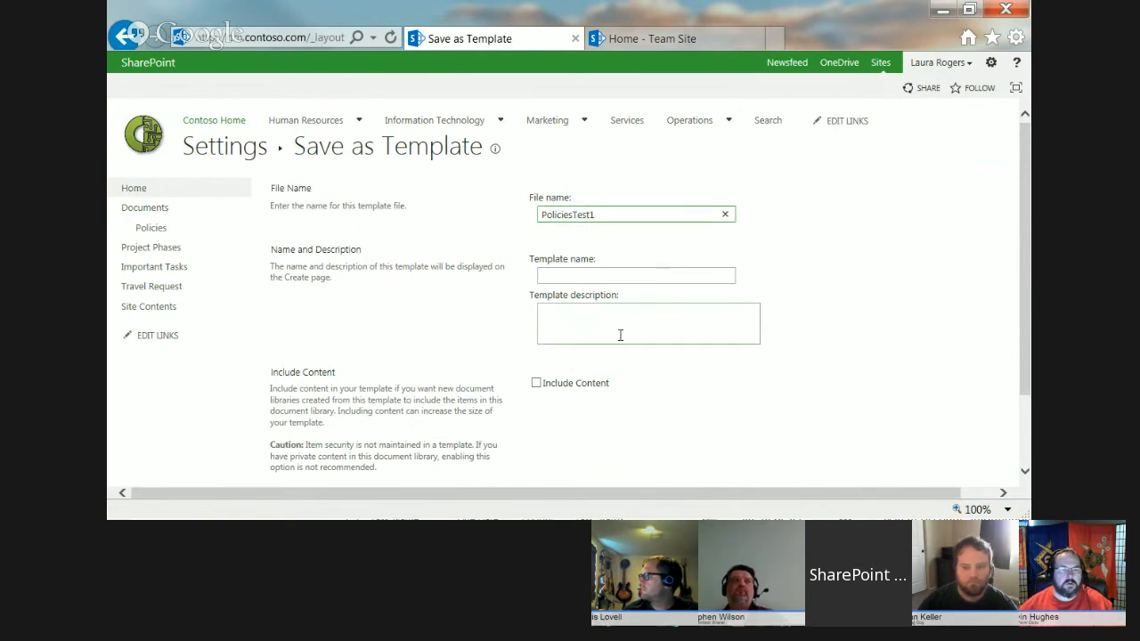
{"action": "left_click", "coordinate": [617, 276]}
{"action": "type", "text": "Po"}
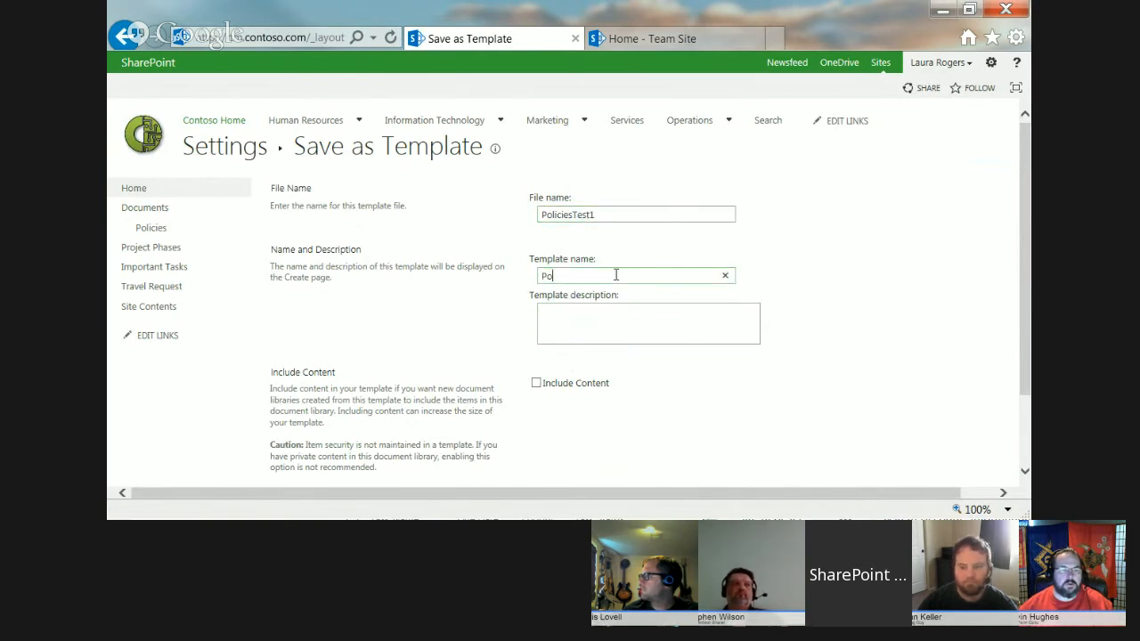
{"action": "type", "text": "licy Library"}
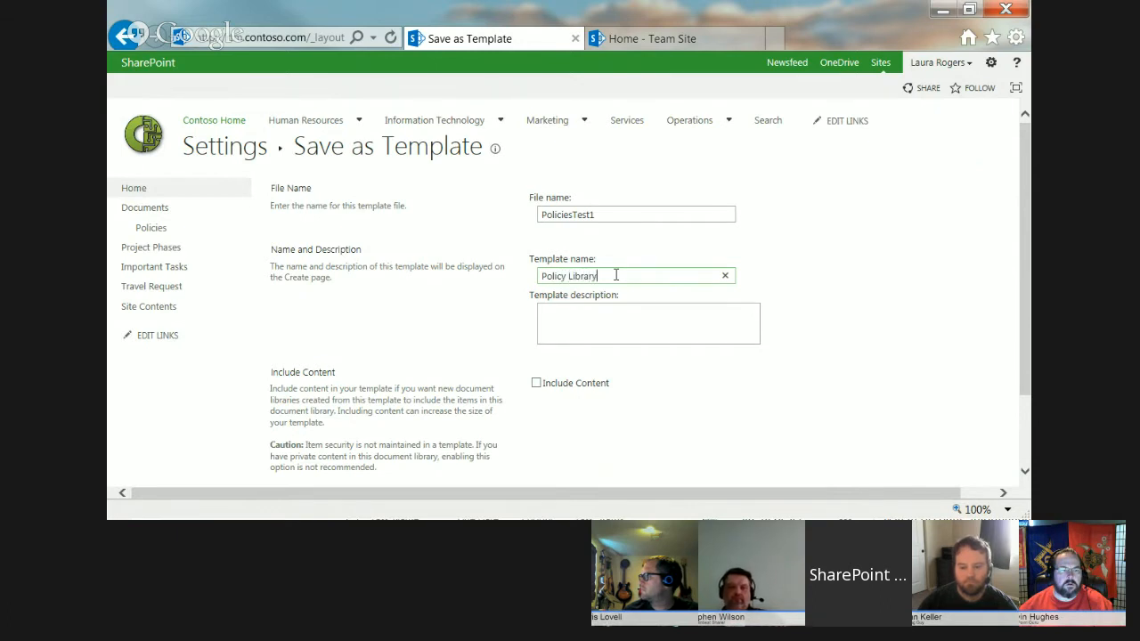
Describe the template as "this is the library to put your policies in" and save it without including content.
{"action": "left_click", "coordinate": [629, 333]}
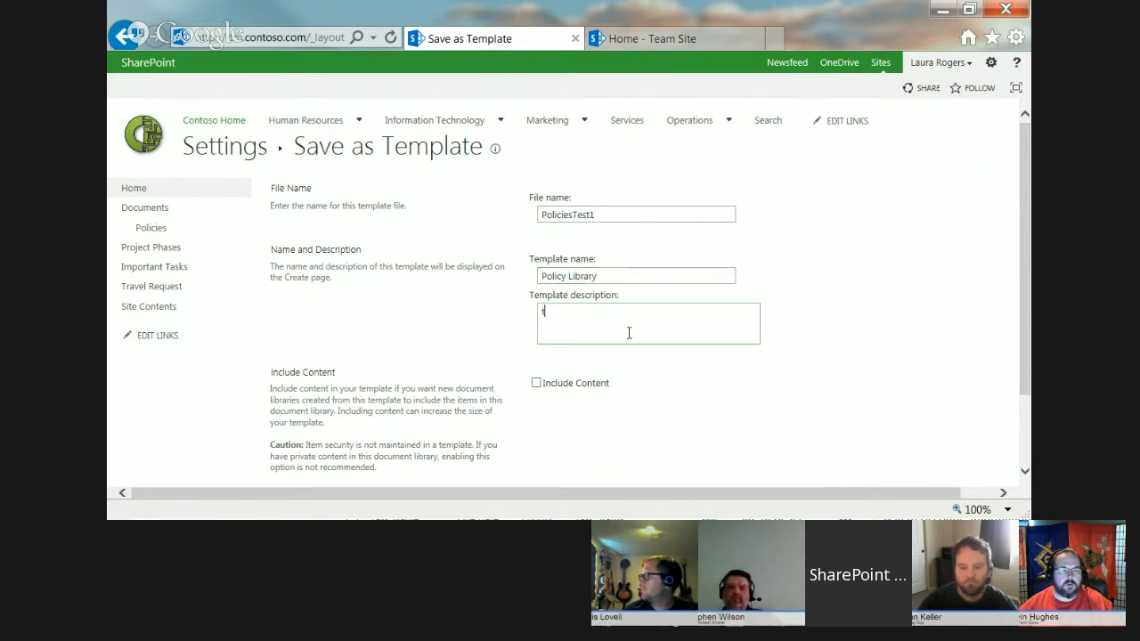
{"action": "type", "text": "this is the liba"}
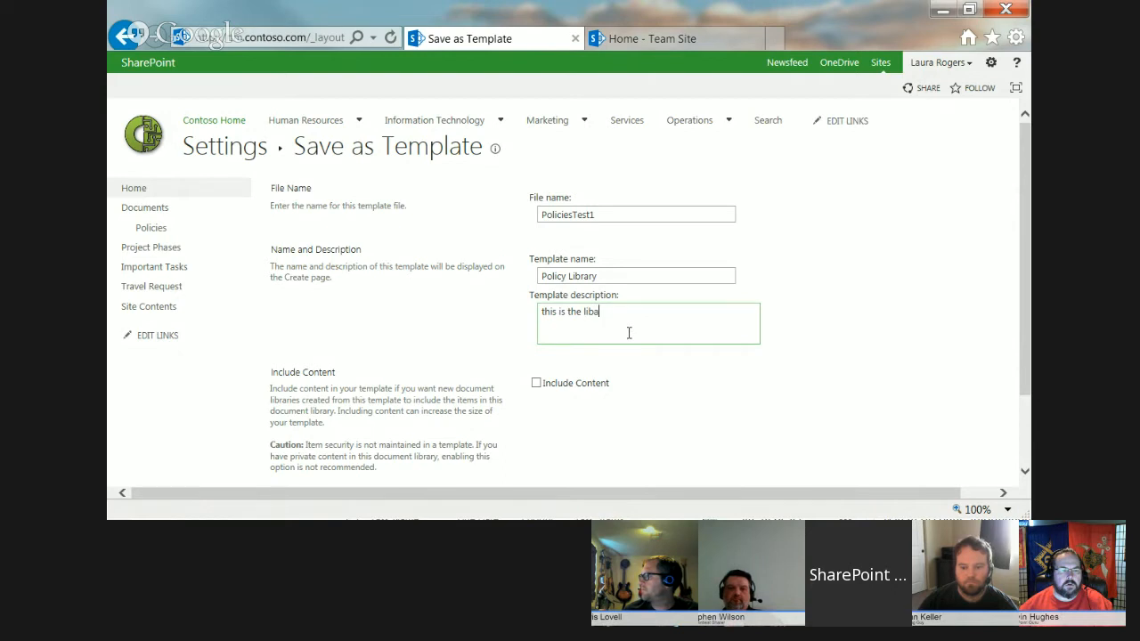
{"action": "type", "text": "rry to put "}
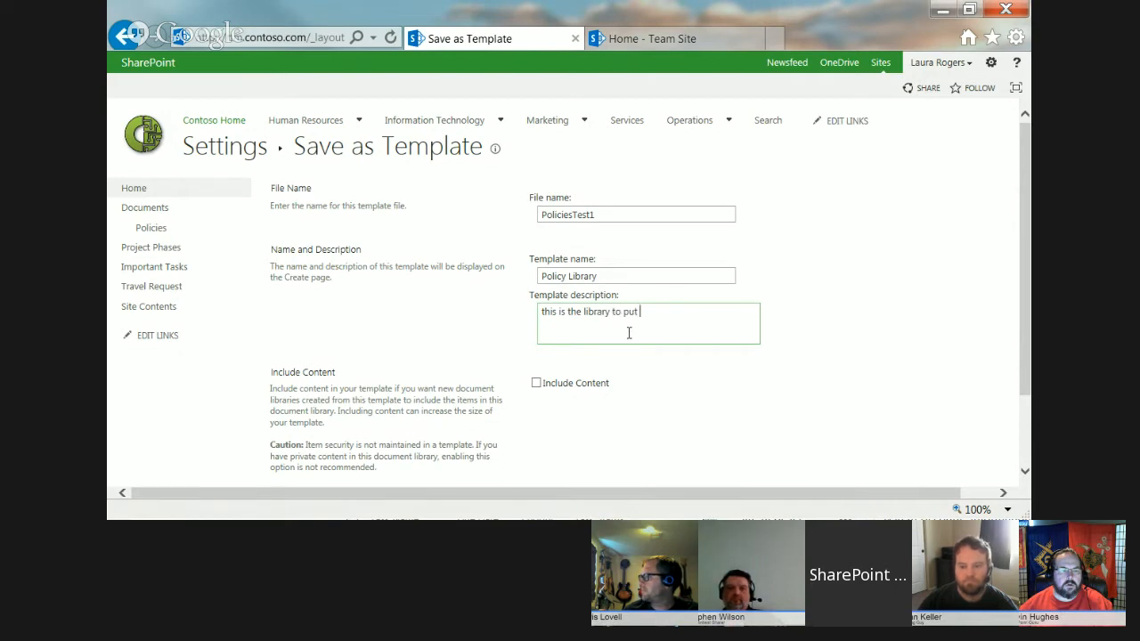
{"action": "type", "text": "your policies in"}
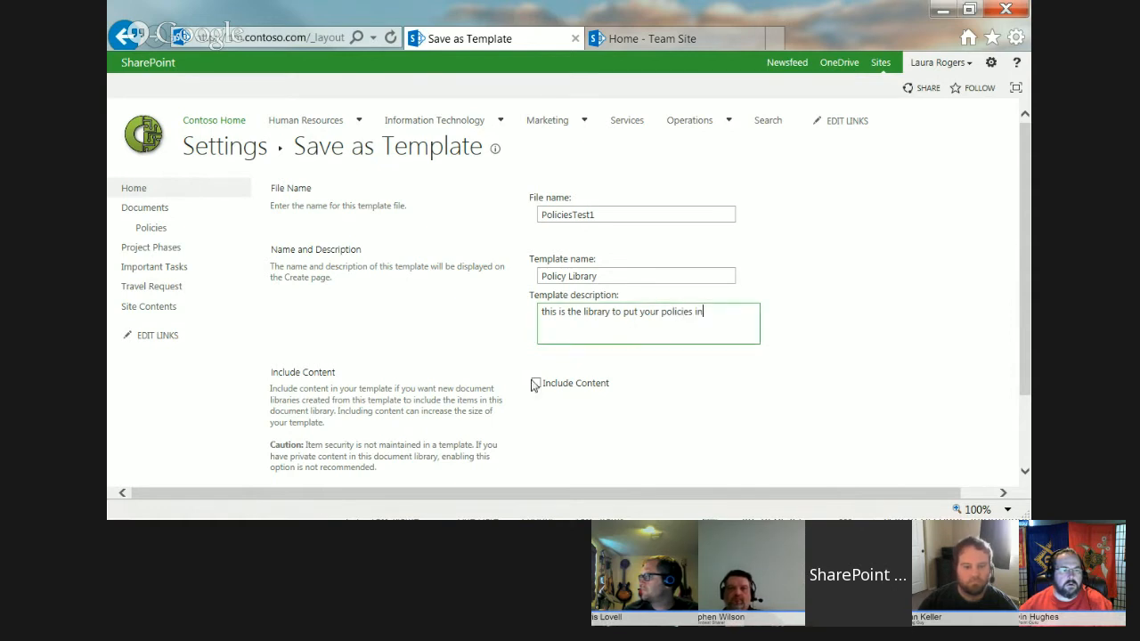
{"action": "left_click_drag", "start_coordinate": [1029, 388], "coordinate": [700, 440]}
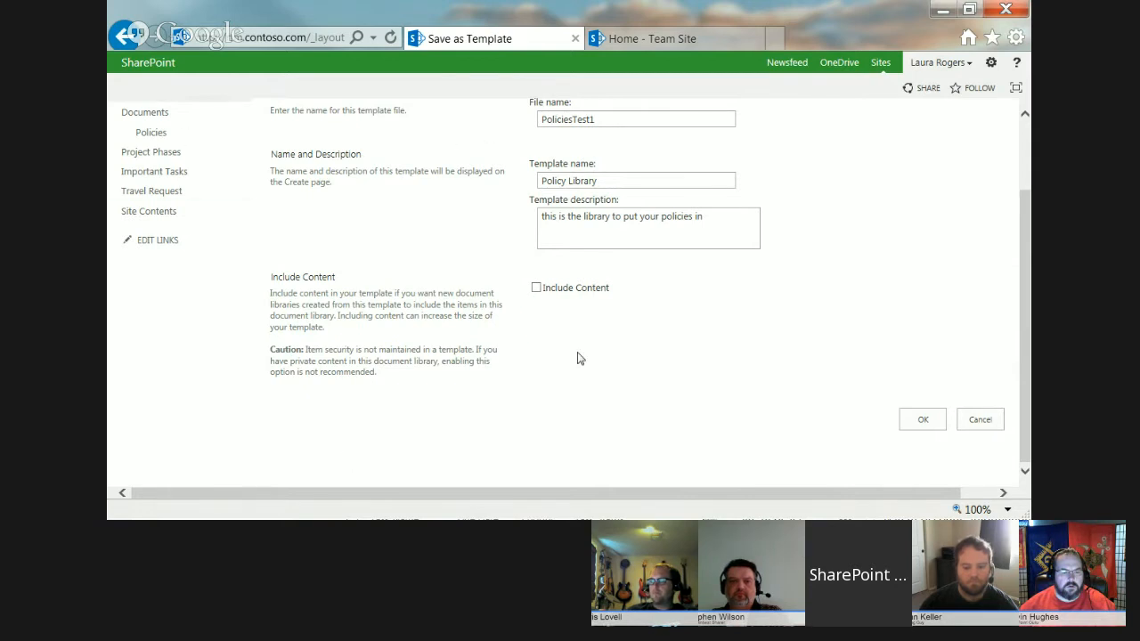
{"action": "left_click", "coordinate": [926, 425]}
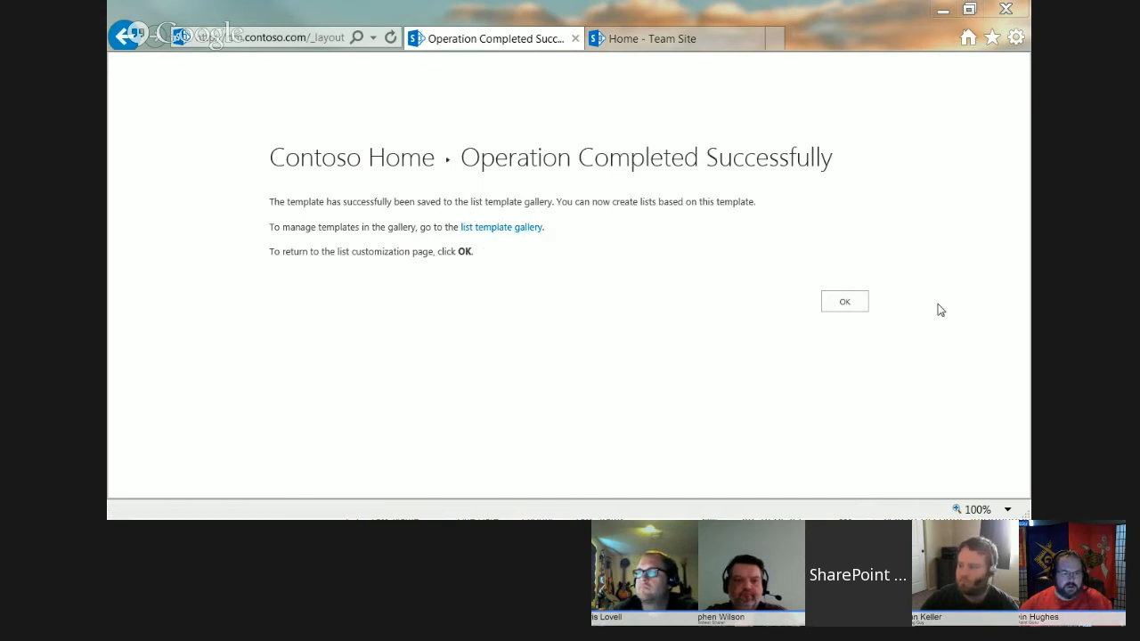
{"action": "left_click", "coordinate": [845, 305]}
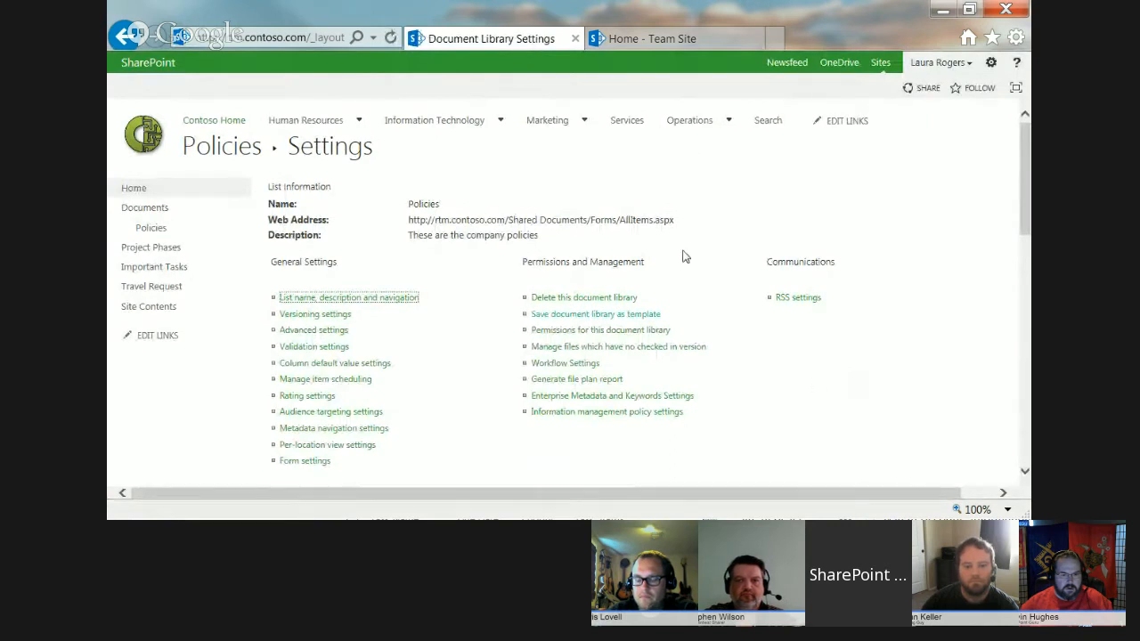
Go to the Operations site and start adding an app from its site contents.
{"action": "mouse_move", "coordinate": [682, 122]}
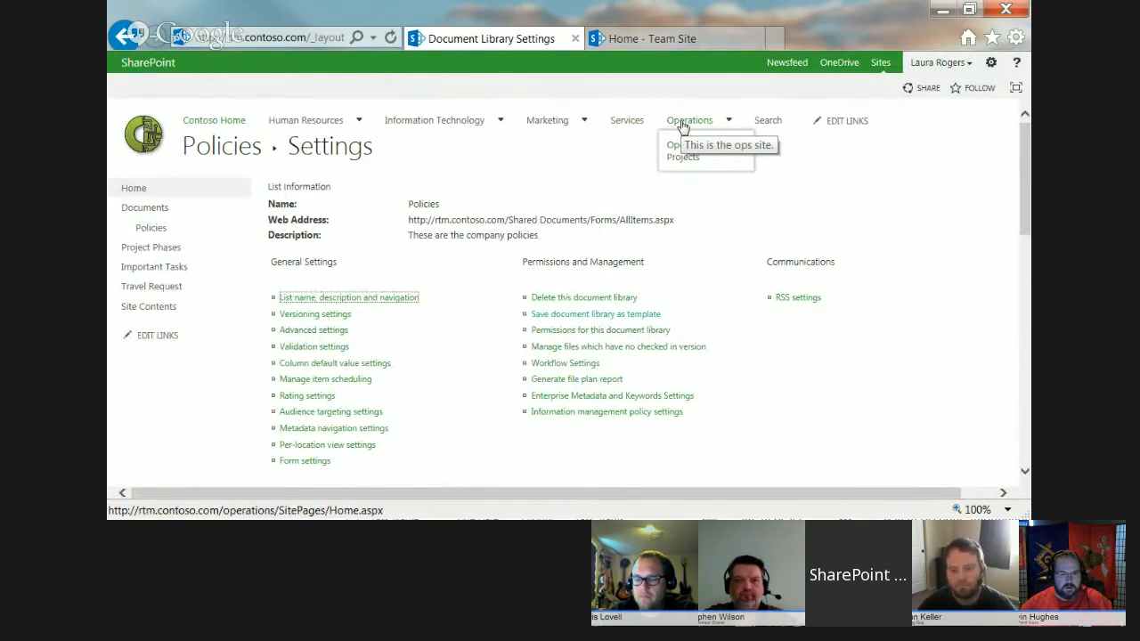
{"action": "left_click", "coordinate": [683, 135]}
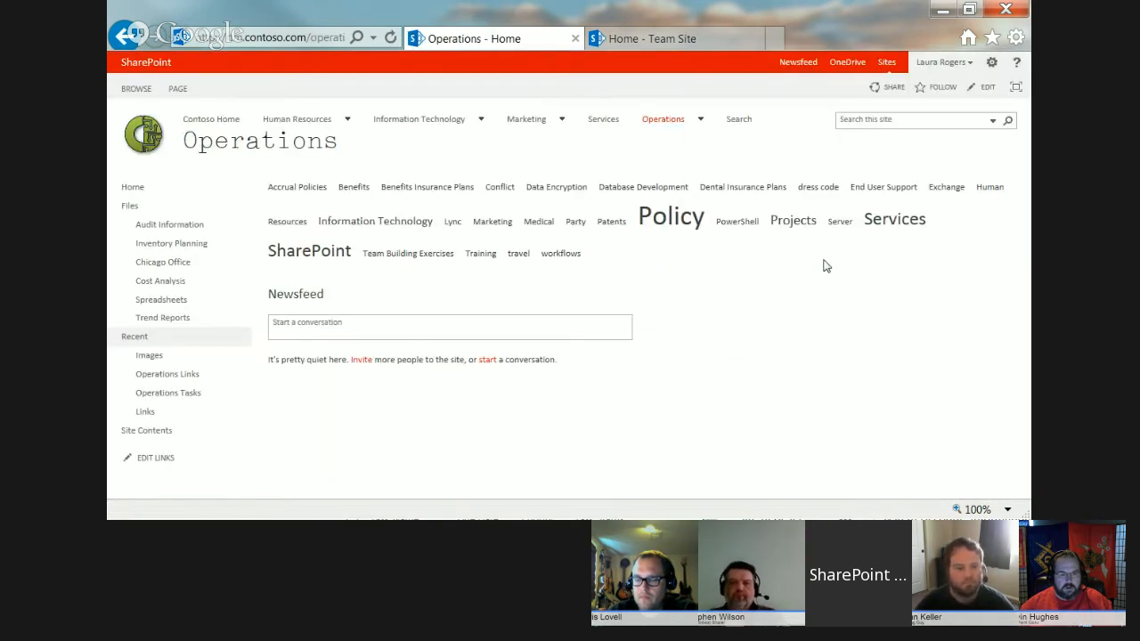
{"action": "left_click", "coordinate": [156, 431]}
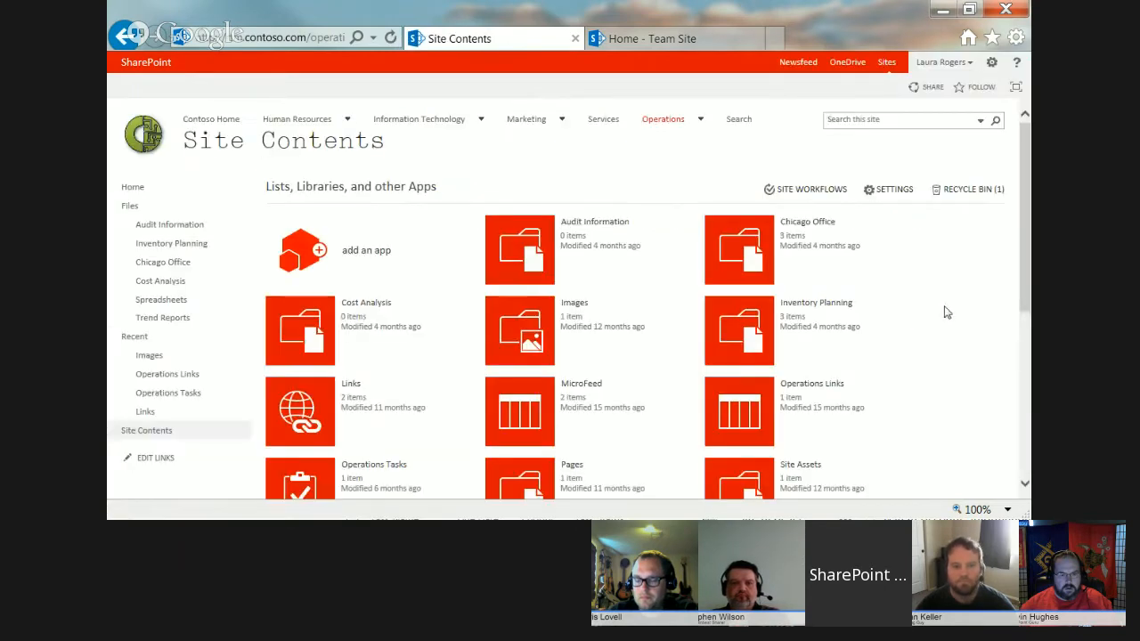
{"action": "mouse_move", "coordinate": [1026, 296]}
{"action": "left_mouse_down"}
{"action": "mouse_move", "coordinate": [1027, 429]}
{"action": "mouse_move", "coordinate": [1021, 297]}
{"action": "left_mouse_up"}
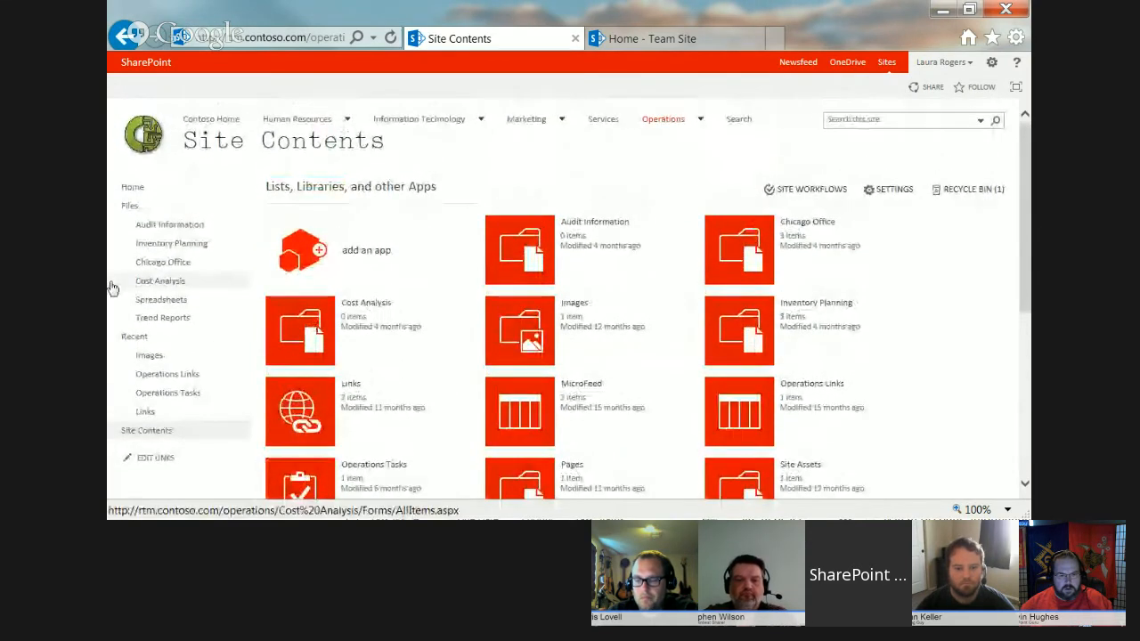
{"action": "left_click", "coordinate": [368, 258]}
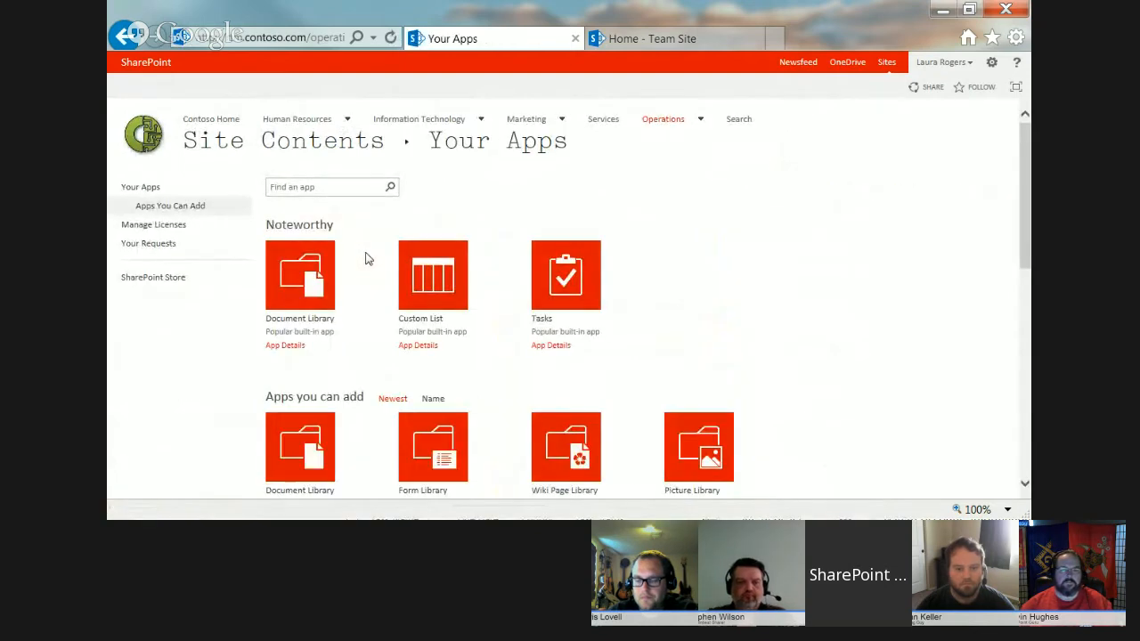
Find the Policy Library template among the apps that can be added and open its details.
{"action": "left_click_drag", "start_coordinate": [1027, 237], "coordinate": [1027, 427]}
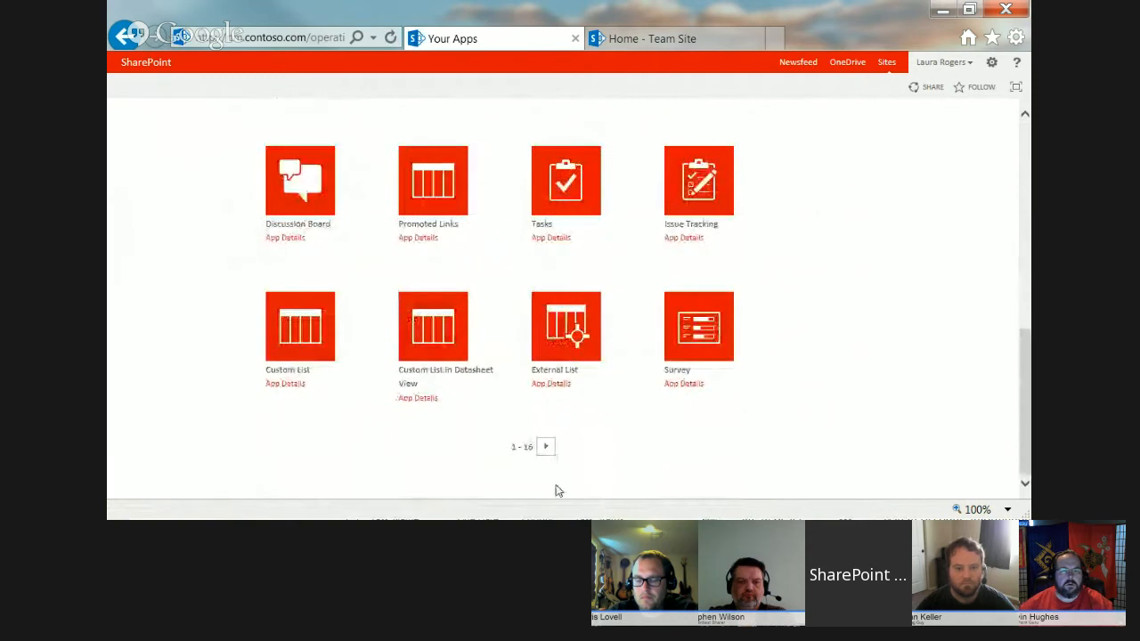
{"action": "left_click", "coordinate": [543, 449]}
{"action": "scroll", "coordinate": [863, 376], "scroll_direction": "down", "scroll_amount": 3}
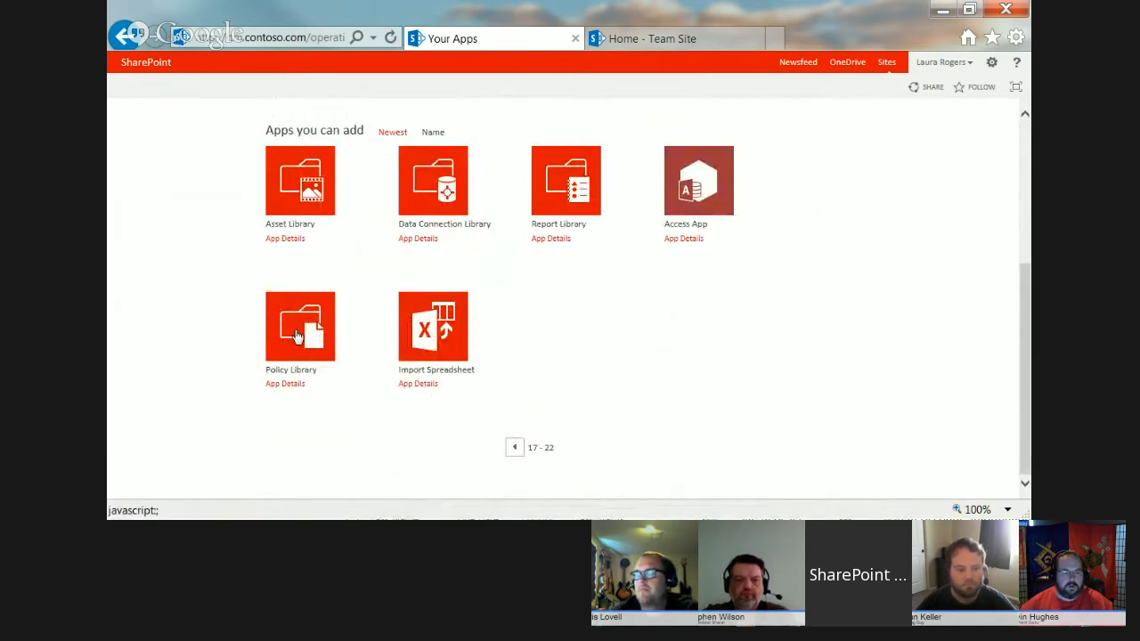
{"action": "left_click", "coordinate": [294, 390]}
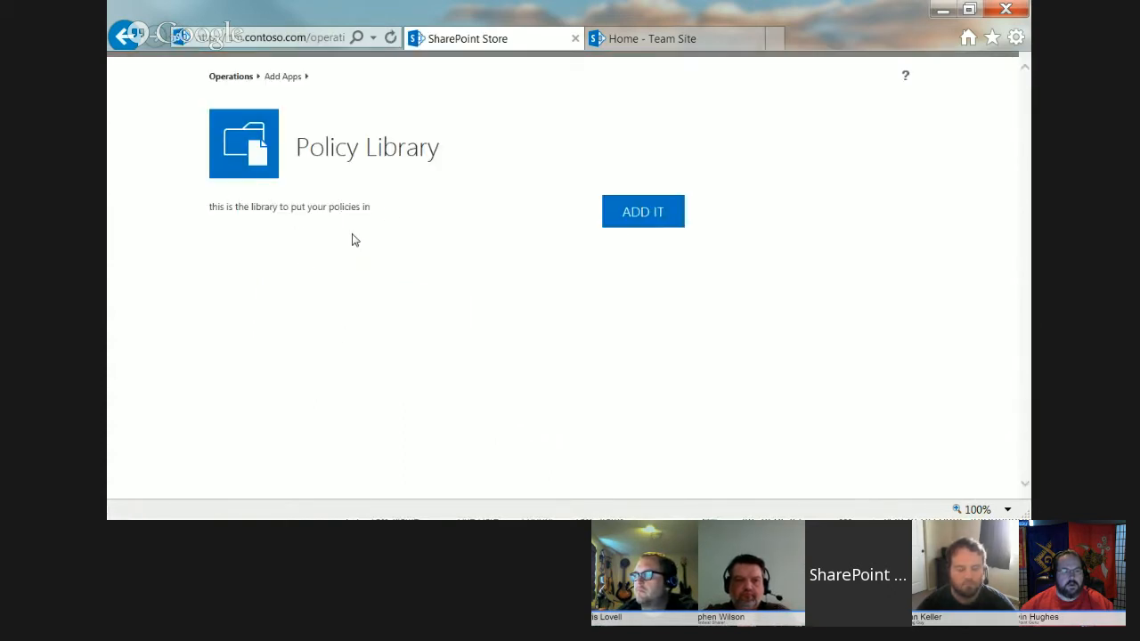
Add a document library named Ops Policies to the Operations site from the Policy Library template.
{"action": "left_click", "coordinate": [625, 210]}
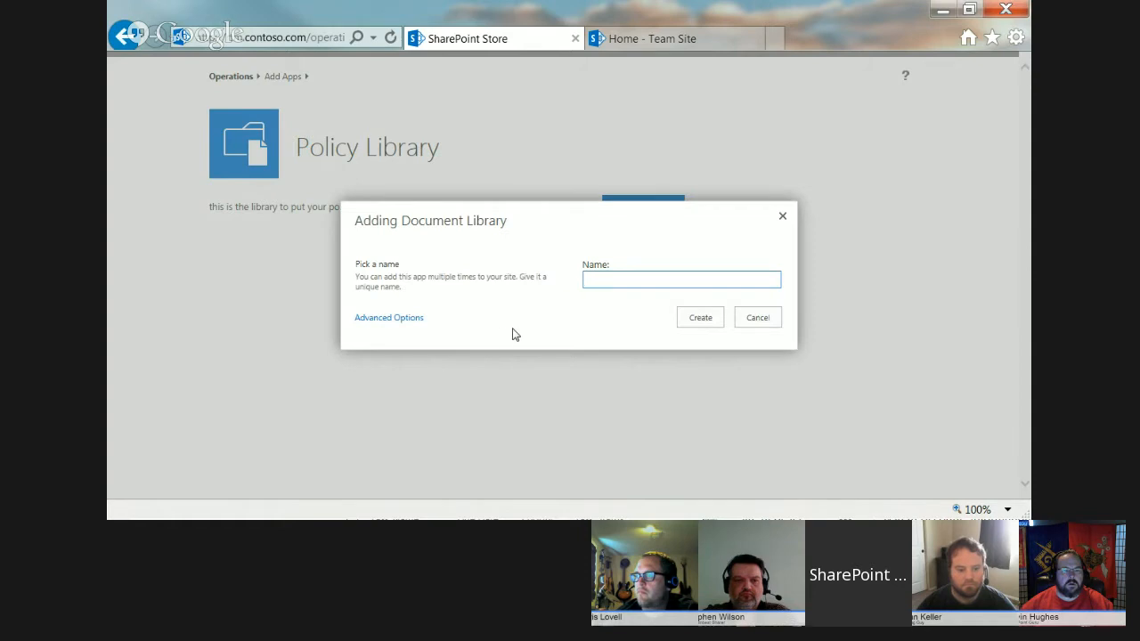
{"action": "left_click", "coordinate": [623, 280]}
{"action": "left_click", "coordinate": [429, 308]}
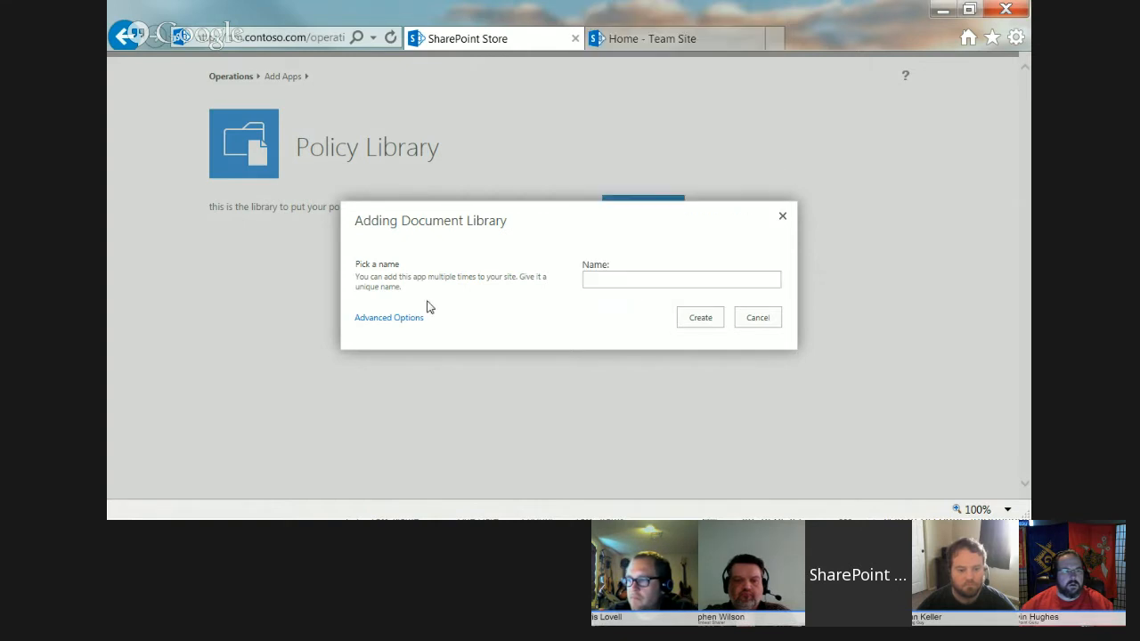
{"action": "left_click", "coordinate": [622, 281]}
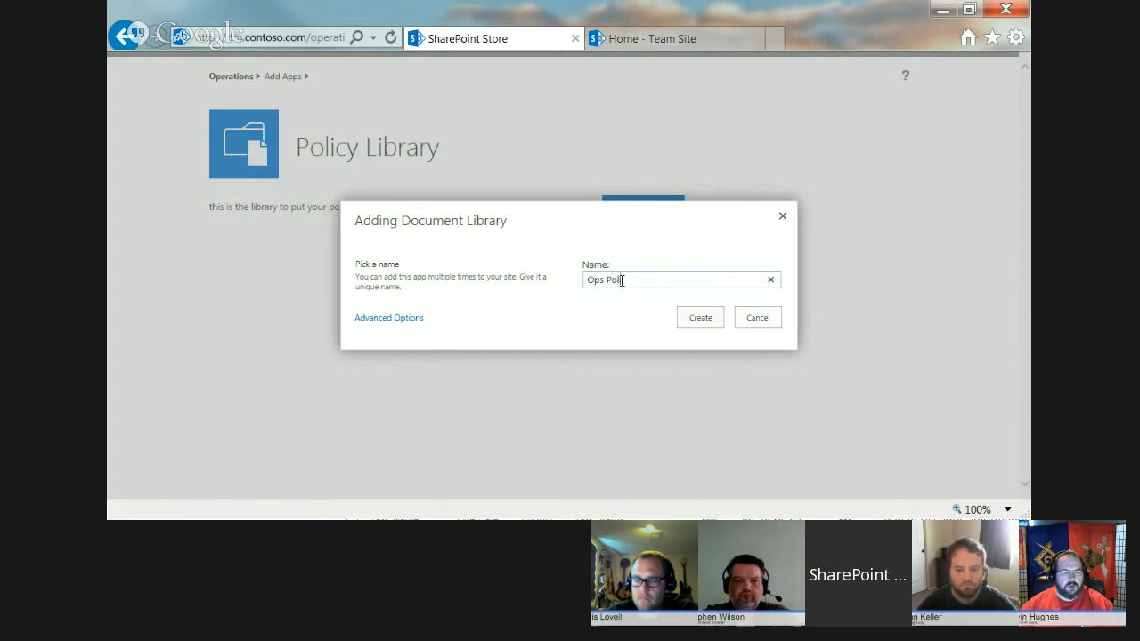
{"action": "left_click", "coordinate": [702, 319]}
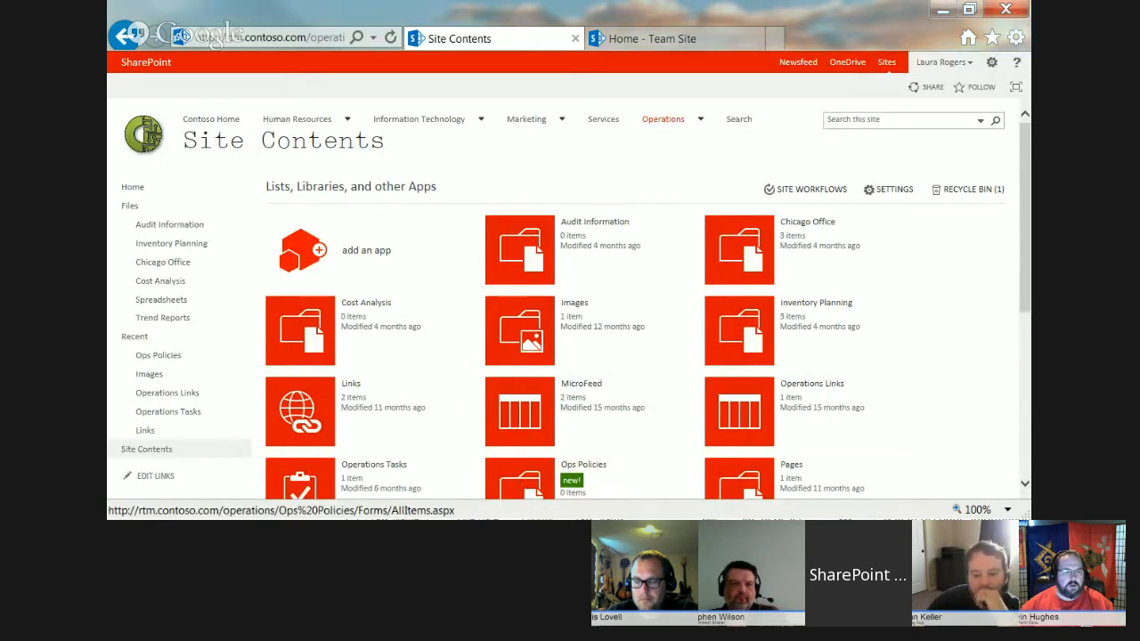
Open the new Ops Policies library and examine its columns and additional views.
{"action": "left_click", "coordinate": [583, 464]}
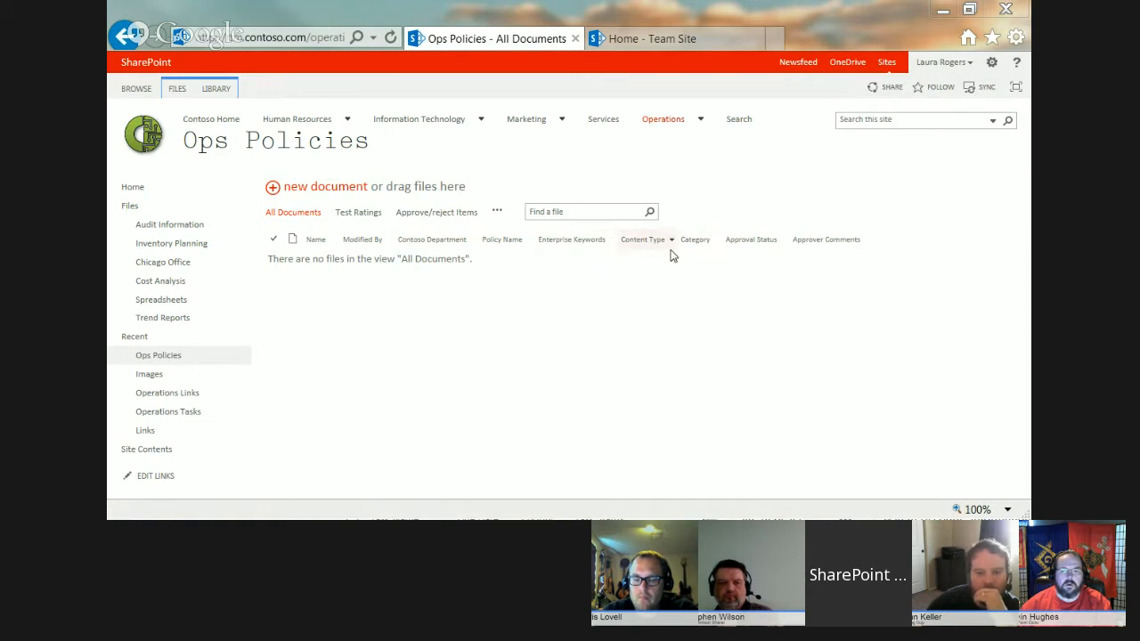
{"action": "left_click", "coordinate": [500, 212]}
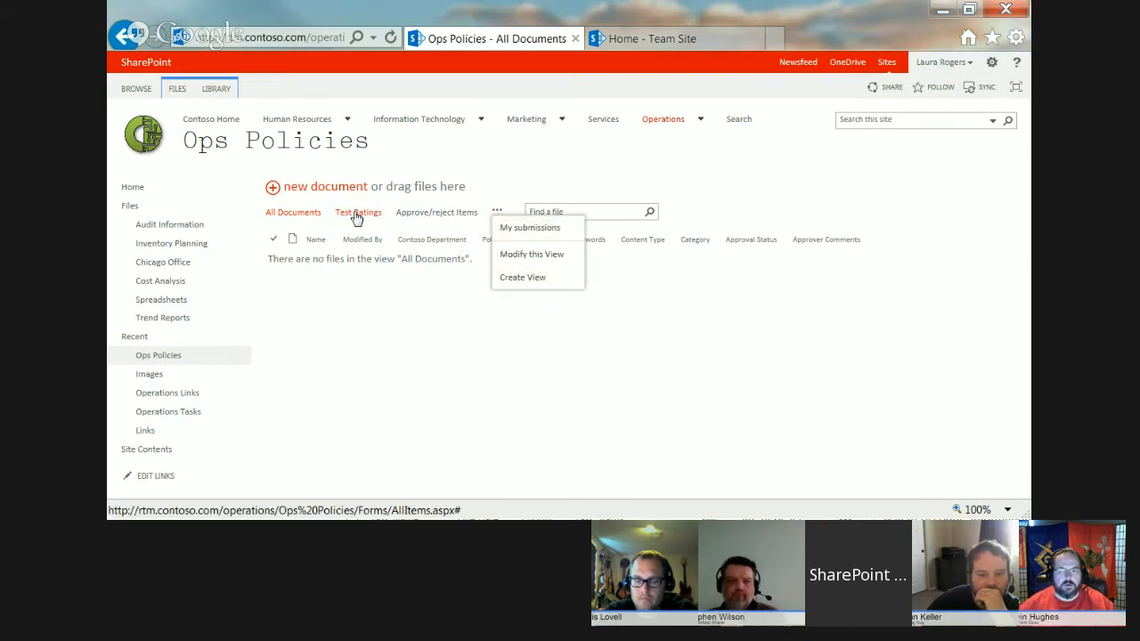
Review the versioning settings of the Ops Policies library and leave them without saving.
{"action": "left_click", "coordinate": [376, 337]}
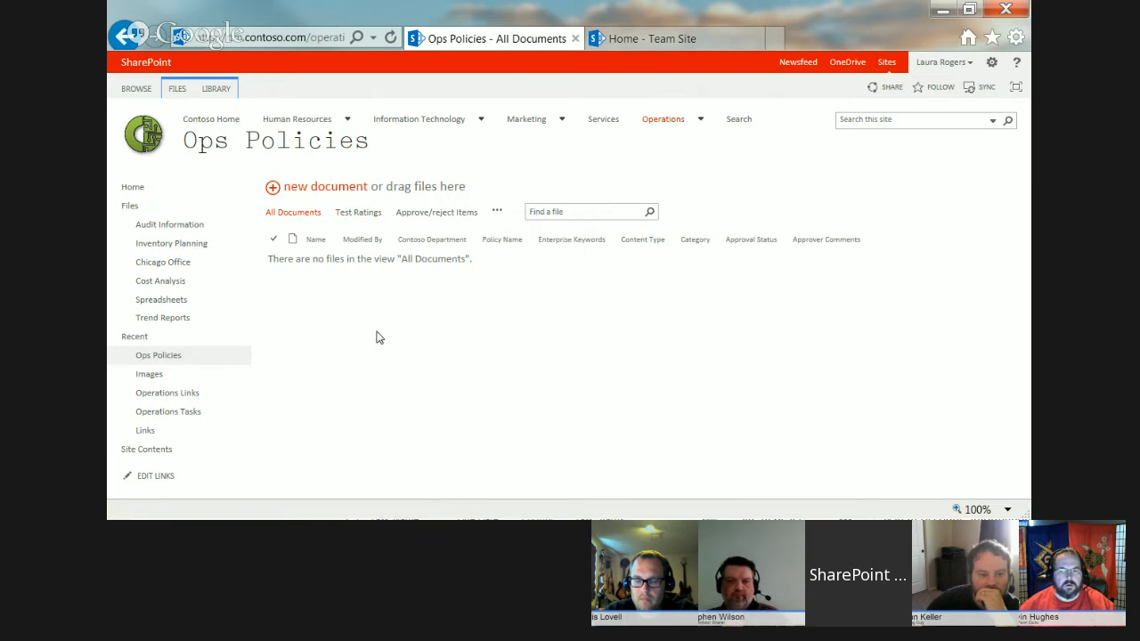
{"action": "left_click", "coordinate": [216, 89]}
{"action": "left_click", "coordinate": [858, 129]}
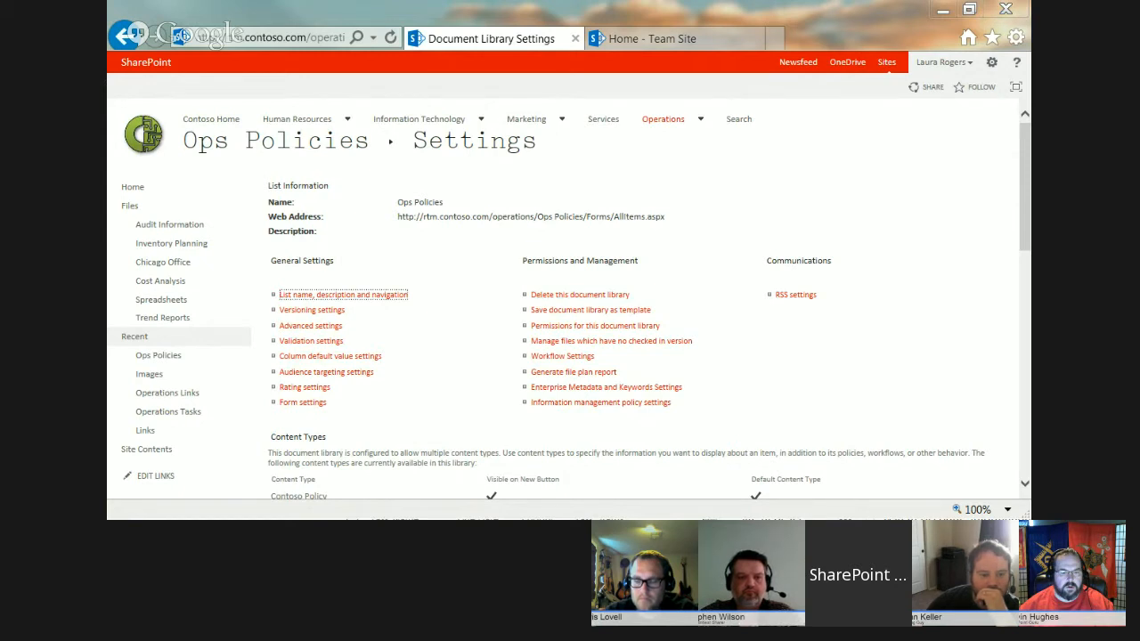
{"action": "left_click", "coordinate": [307, 313]}
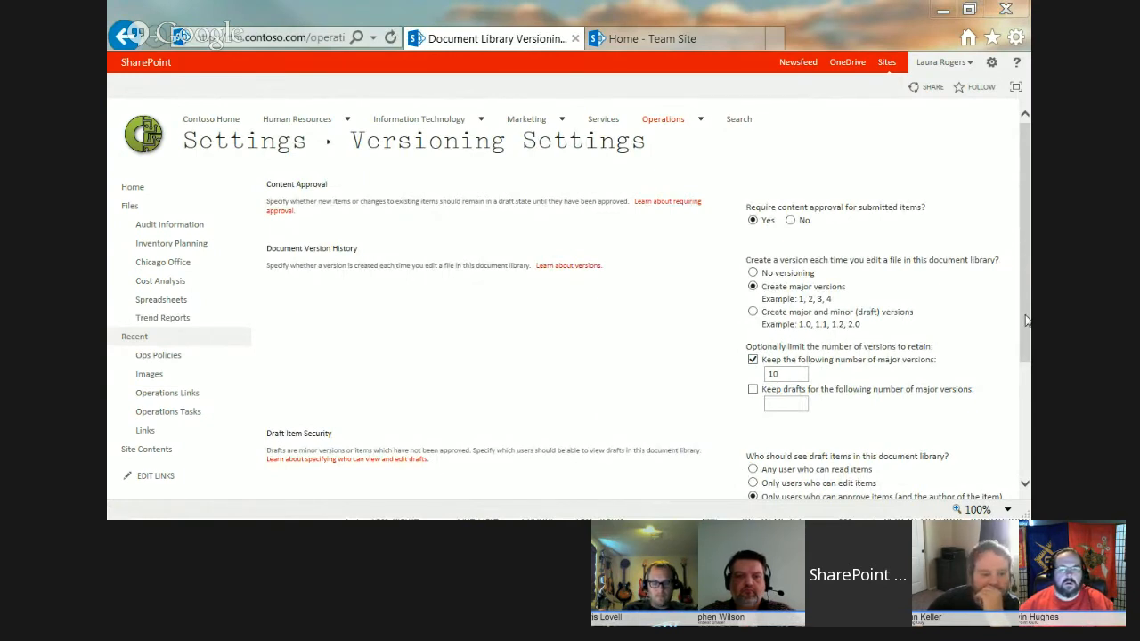
{"action": "scroll", "coordinate": [1025, 318], "scroll_direction": "down", "scroll_amount": 3}
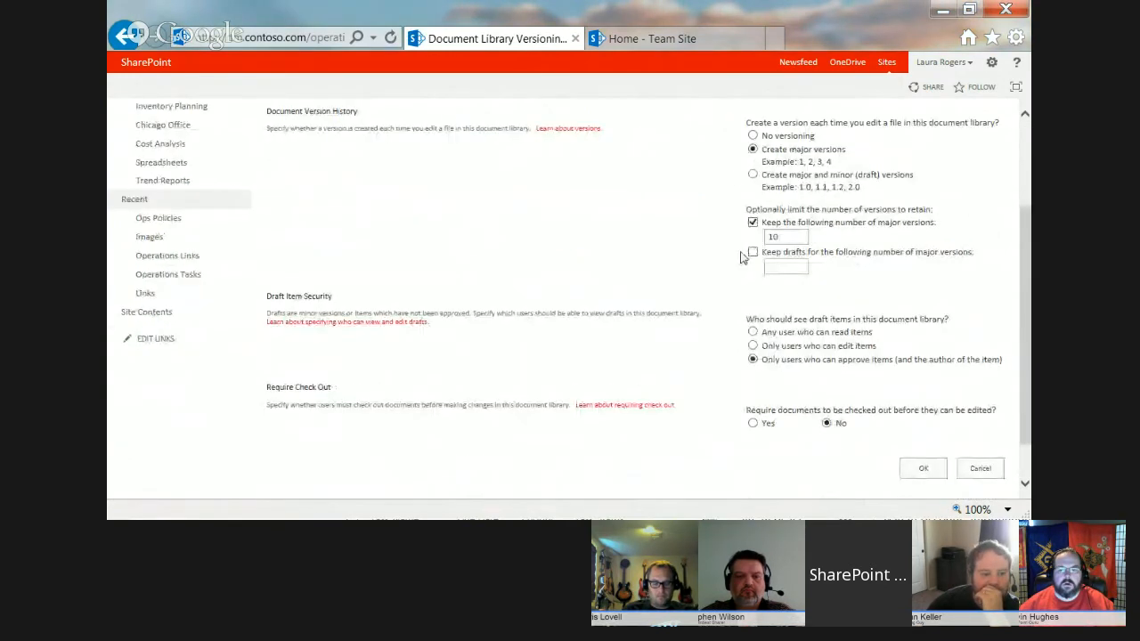
{"action": "left_click", "coordinate": [980, 468]}
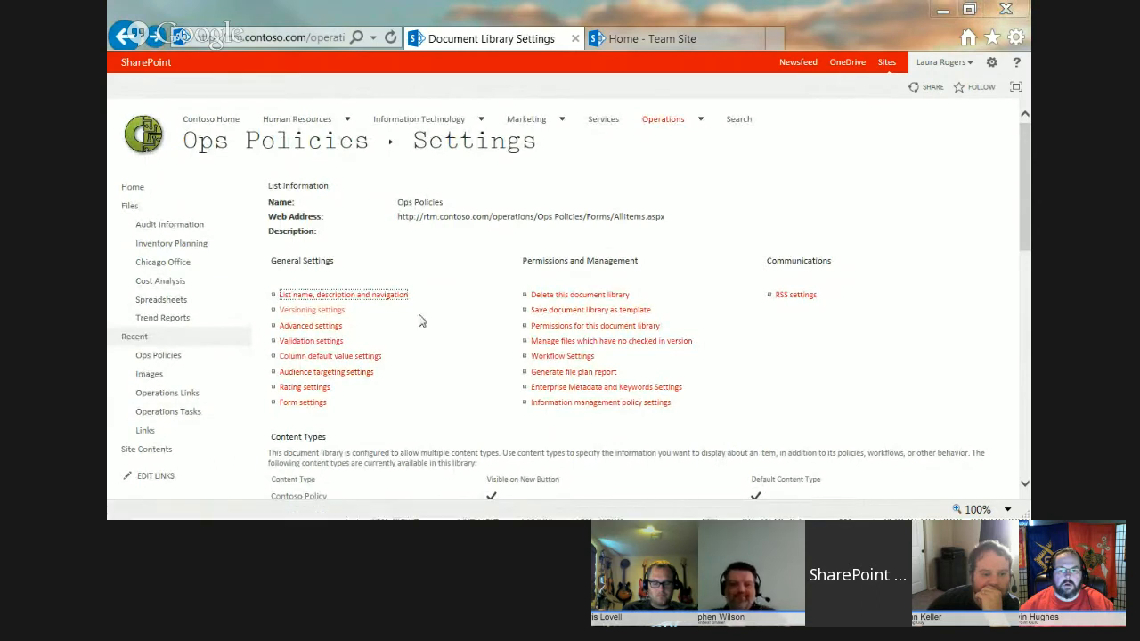
Check the Enterprise Metadata and Keywords settings and the rating settings of the Ops Policies library.
{"action": "left_click", "coordinate": [563, 390]}
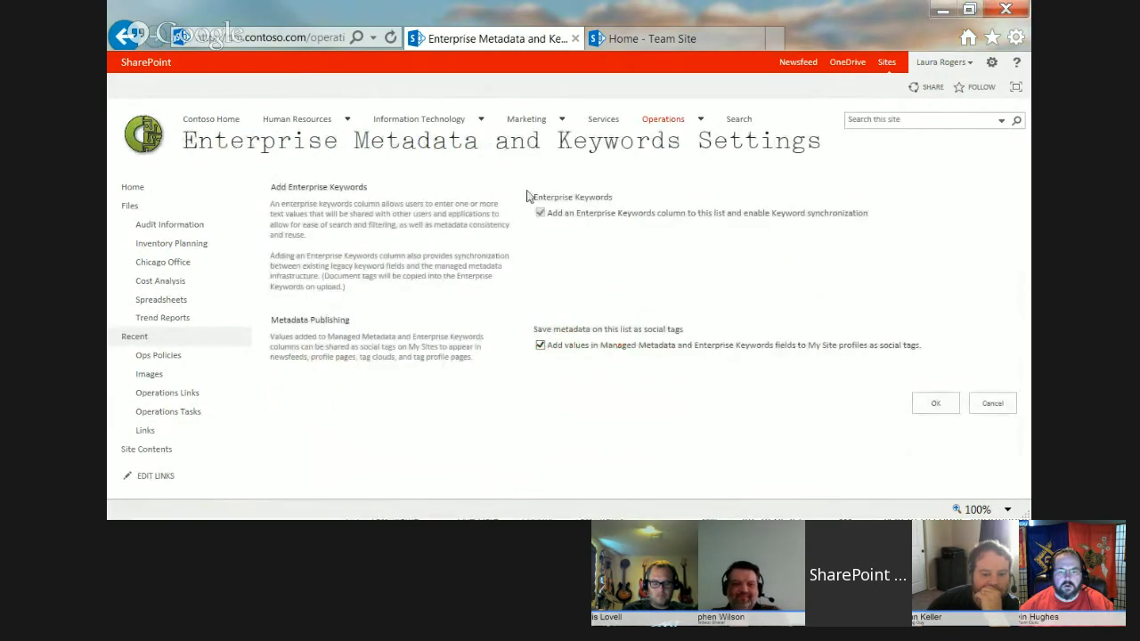
{"action": "left_click", "coordinate": [123, 35]}
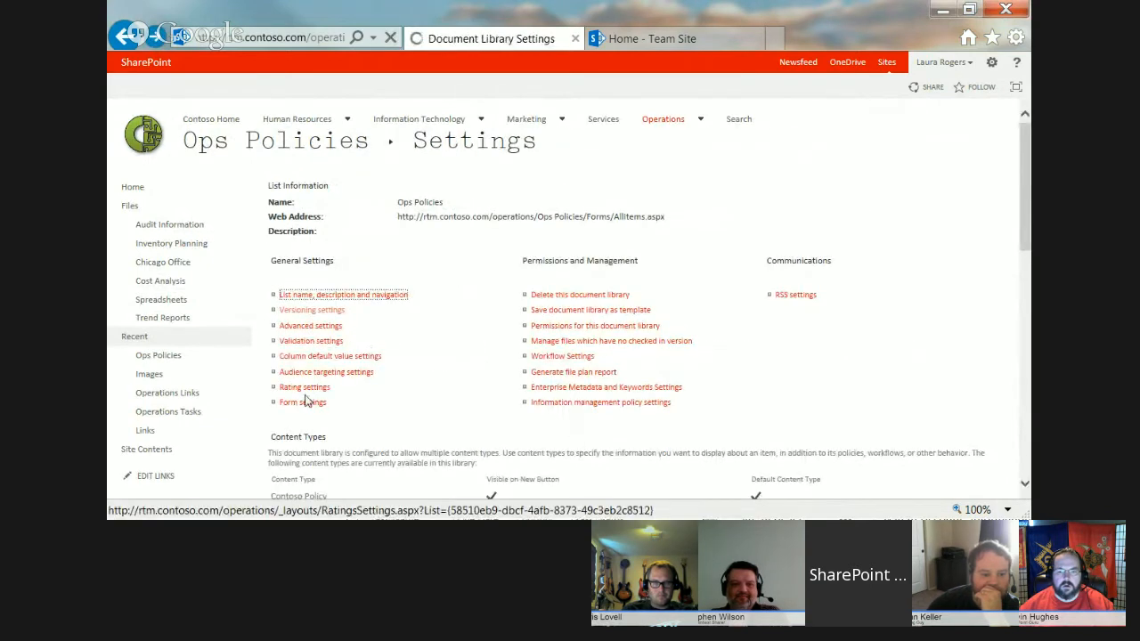
{"action": "left_click", "coordinate": [305, 389]}
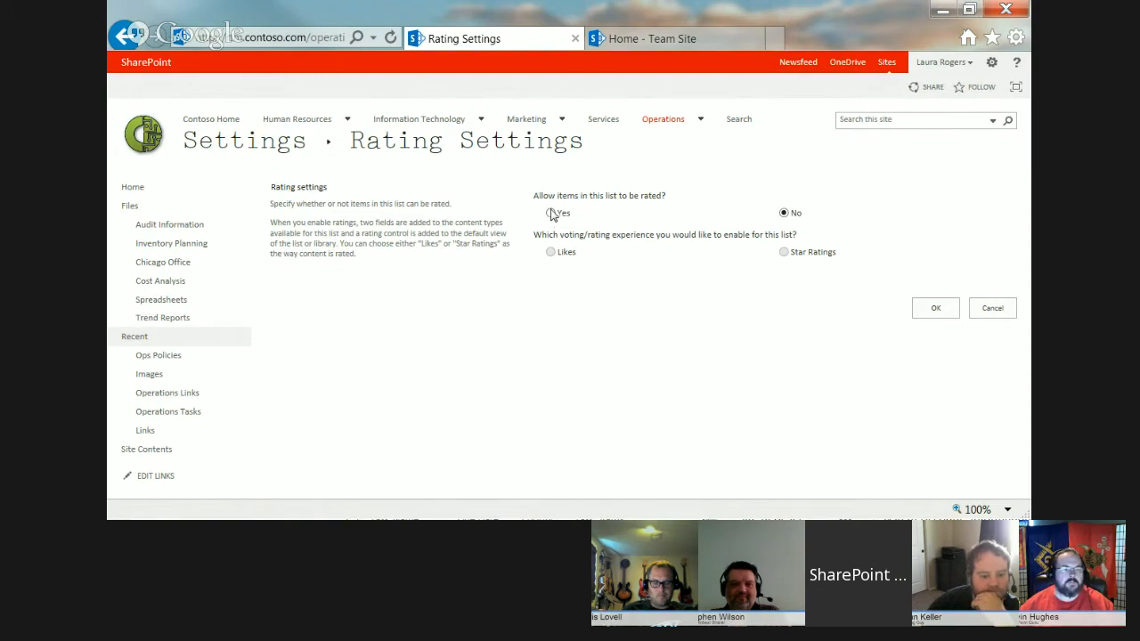
In a duplicate of the current browser tab, open the Policies library from Contoso Home and examine its Test Ratings view.
{"action": "right_click", "coordinate": [492, 39]}
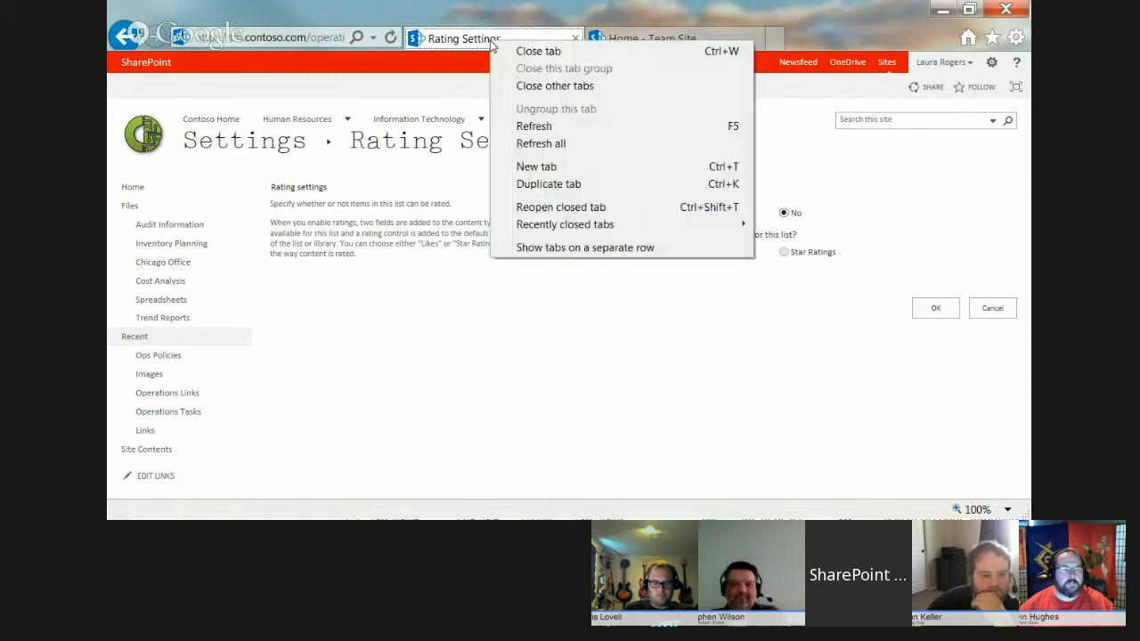
{"action": "left_click", "coordinate": [519, 185]}
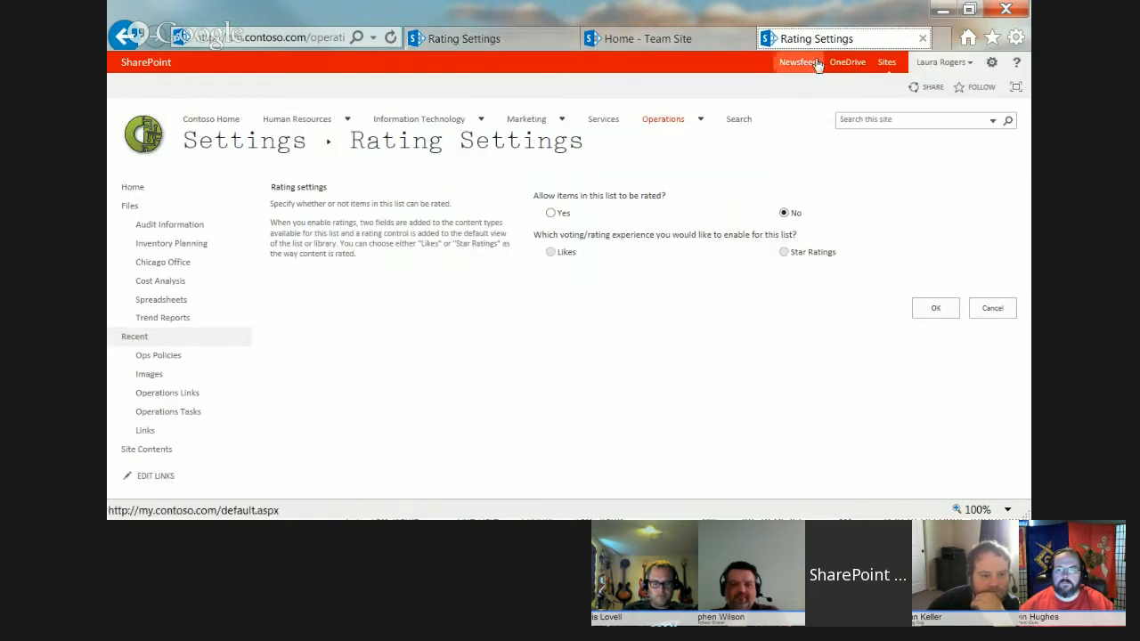
{"action": "left_click", "coordinate": [230, 121]}
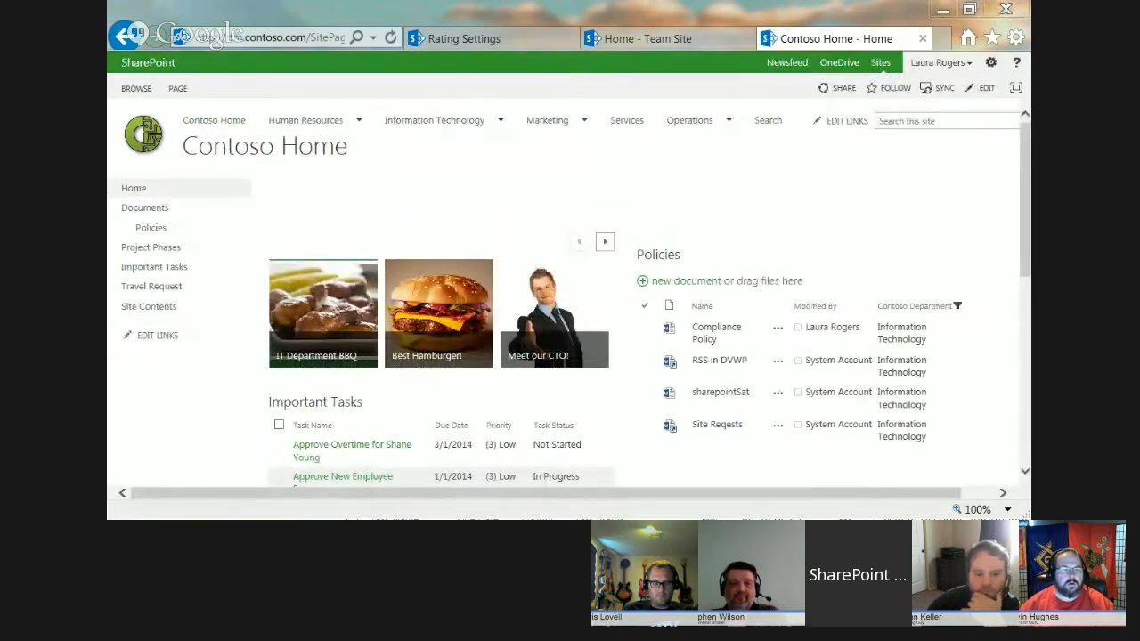
{"action": "left_click", "coordinate": [664, 256]}
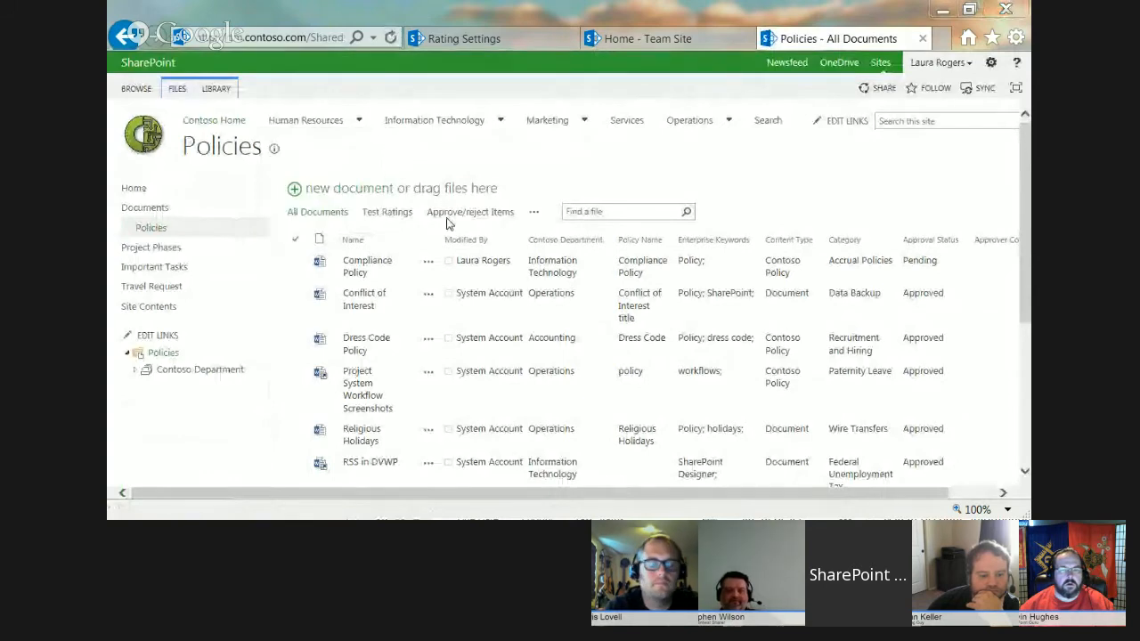
{"action": "left_click", "coordinate": [400, 214]}
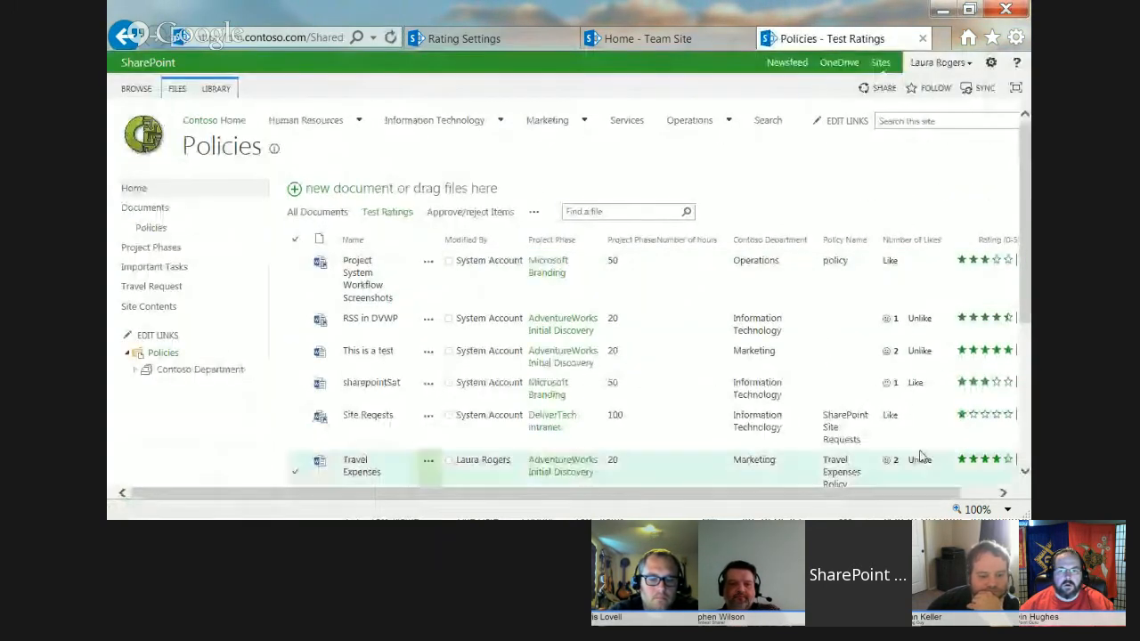
{"action": "left_click", "coordinate": [974, 494]}
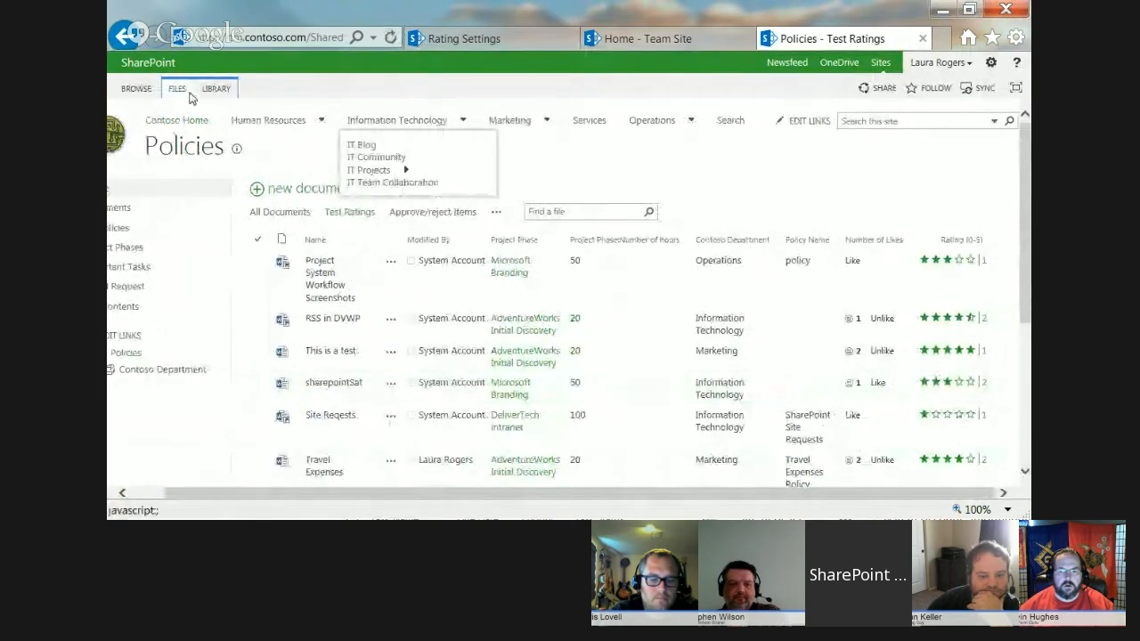
Open the rating settings of the original Policies library for comparison with Ops Policies.
{"action": "left_click", "coordinate": [219, 89]}
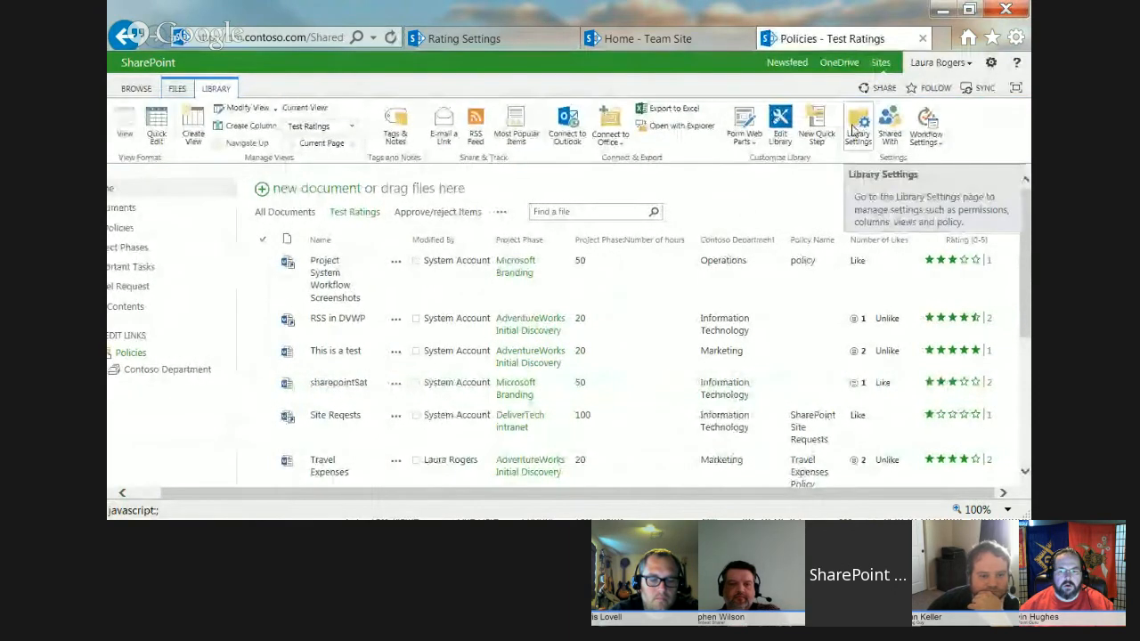
{"action": "left_click", "coordinate": [854, 131]}
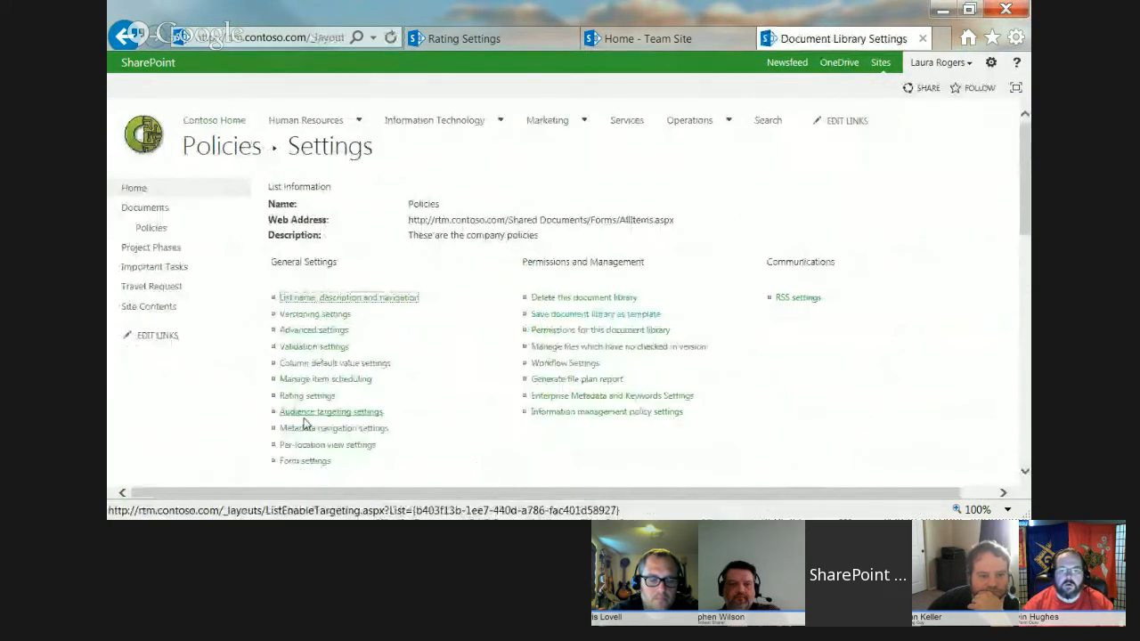
{"action": "left_click", "coordinate": [301, 397]}
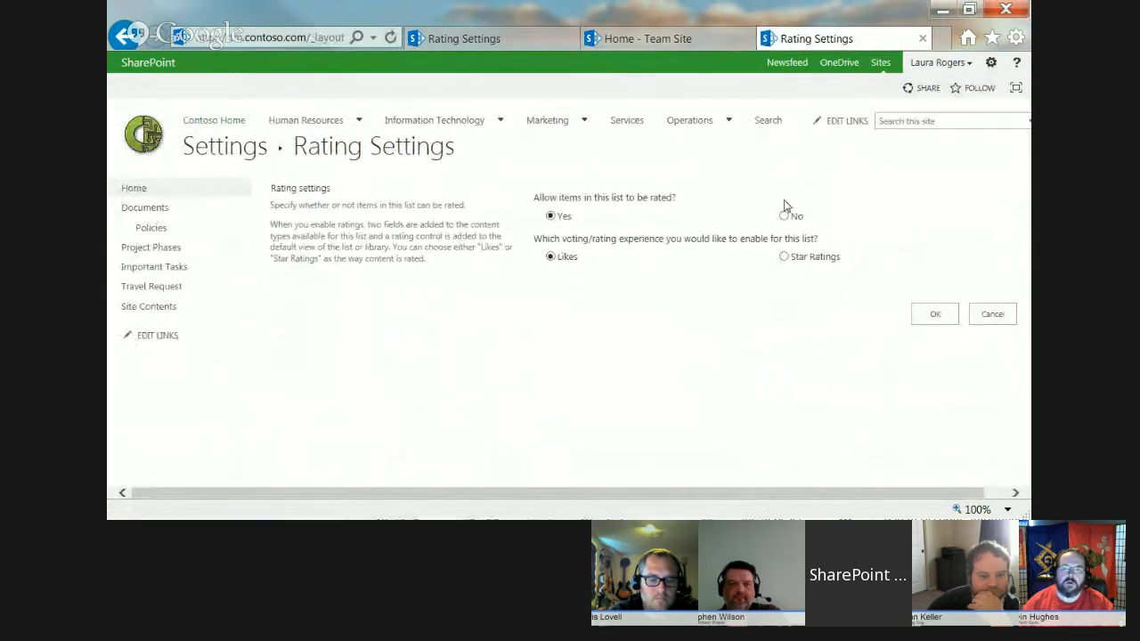
Leave the Ops Policies rating settings without saving and return to the library's document view.
{"action": "left_click", "coordinate": [490, 39]}
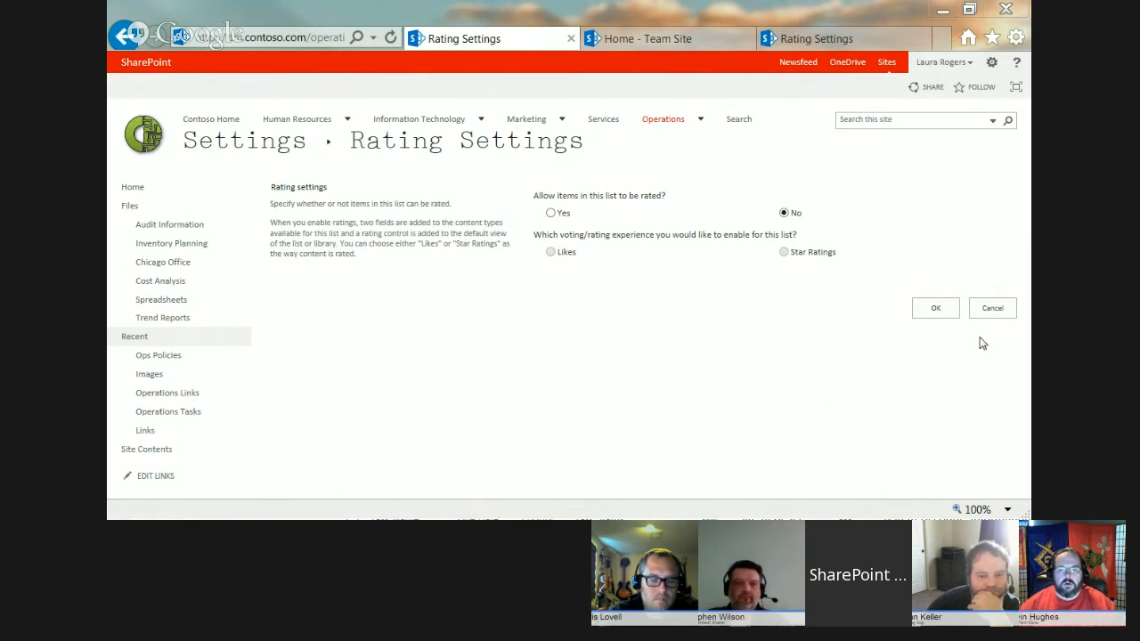
{"action": "left_click", "coordinate": [996, 309]}
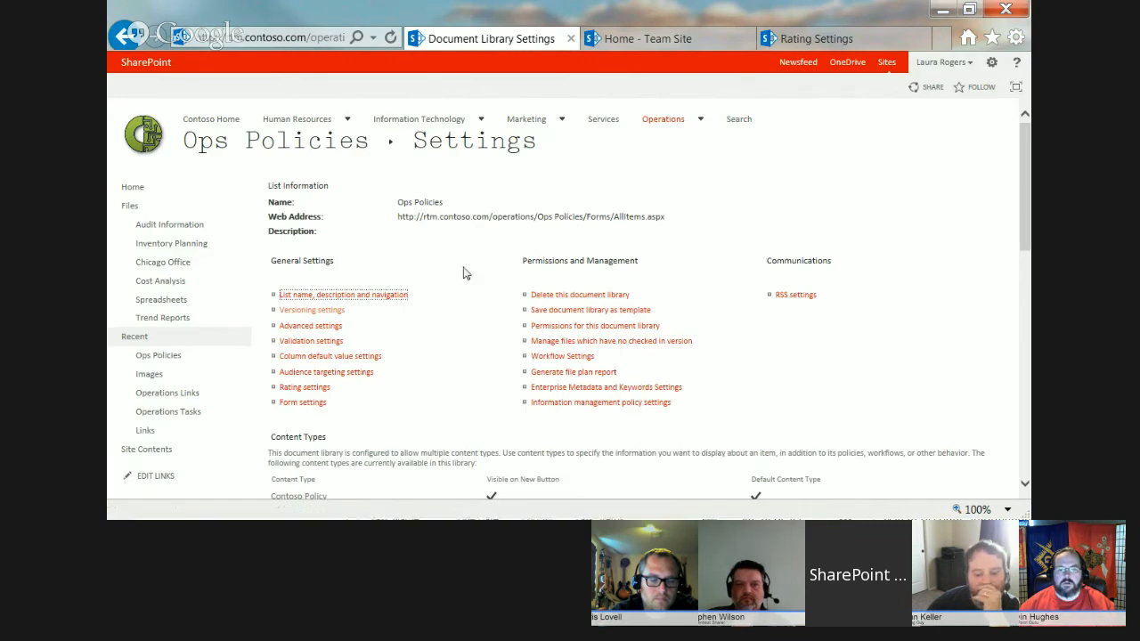
{"action": "left_click", "coordinate": [223, 143]}
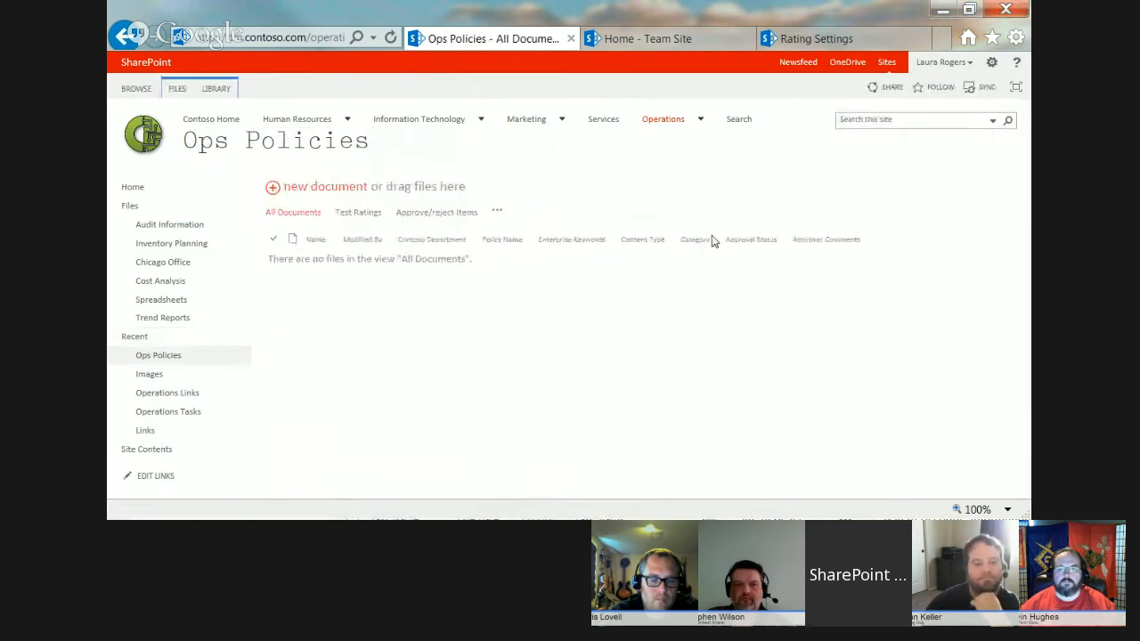
Go from the Operations site settings to the top-level site settings and open the List Template Gallery.
{"action": "left_click", "coordinate": [993, 64]}
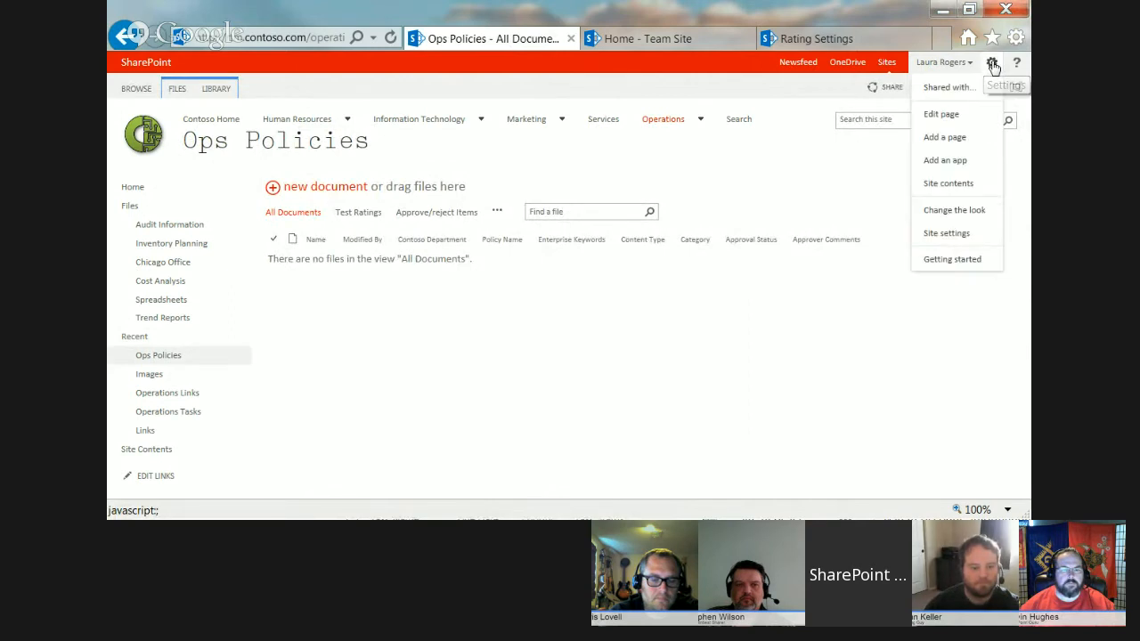
{"action": "left_click", "coordinate": [941, 237]}
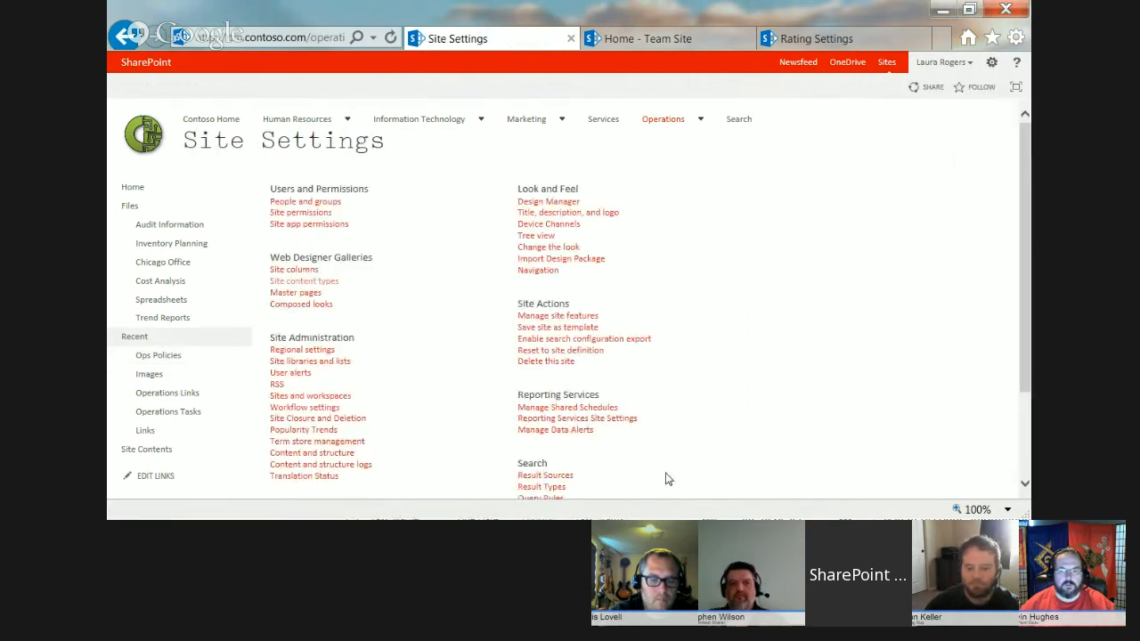
{"action": "scroll", "coordinate": [424, 283], "scroll_direction": "down", "scroll_amount": 3}
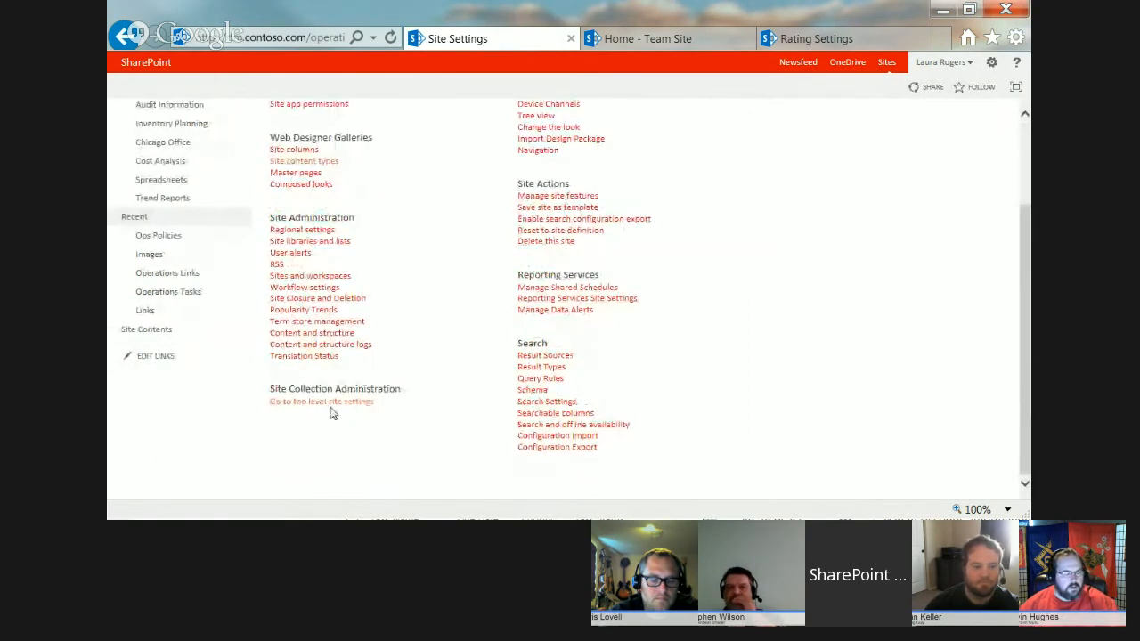
{"action": "left_click", "coordinate": [329, 402]}
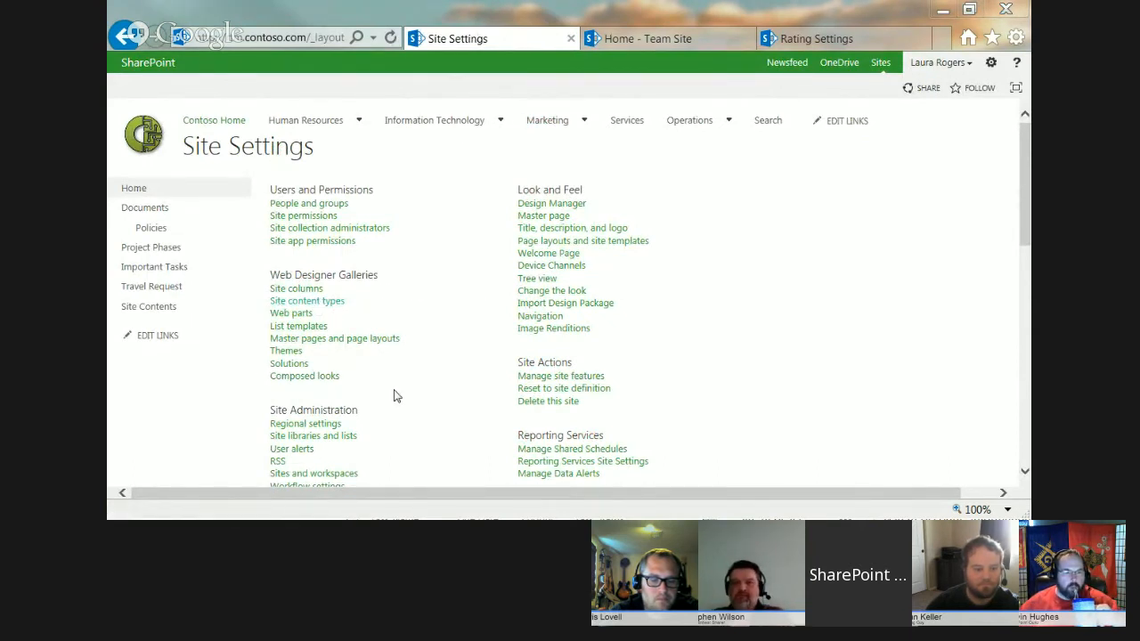
{"action": "left_click", "coordinate": [311, 329]}
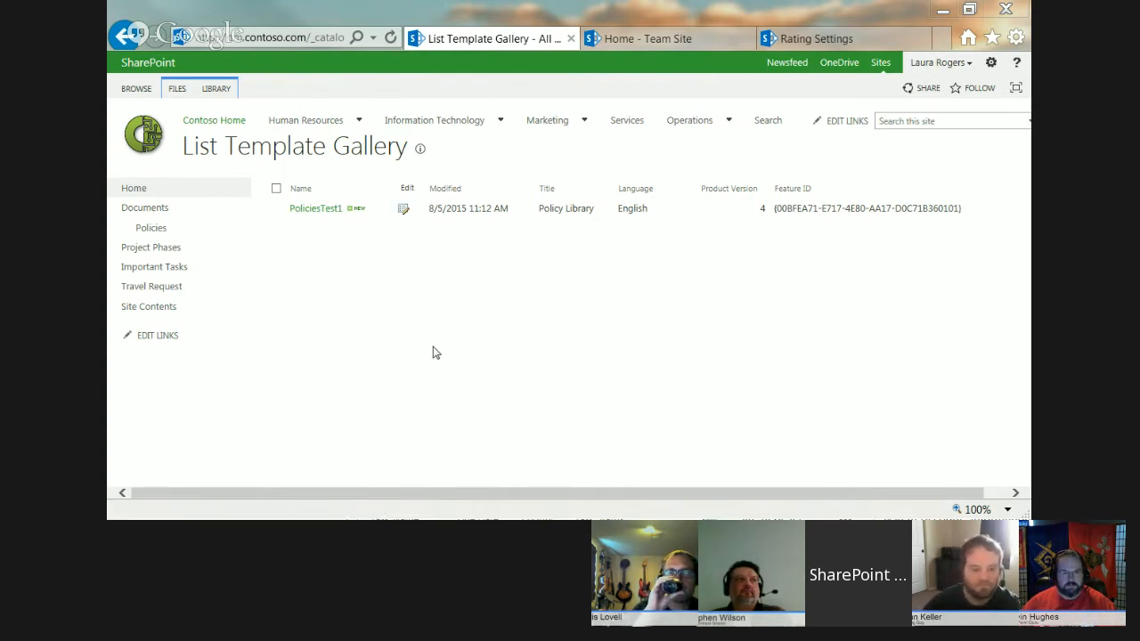
{"action": "left_click", "coordinate": [322, 215]}
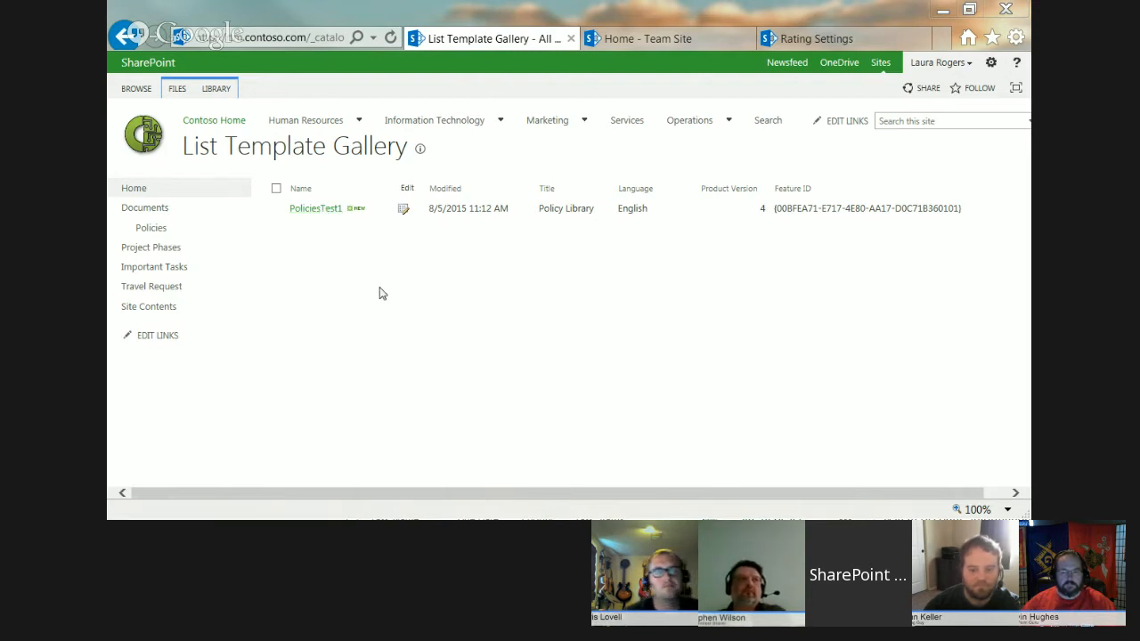
{"action": "left_click", "coordinate": [831, 36]}
{"action": "left_click", "coordinate": [297, 40]}
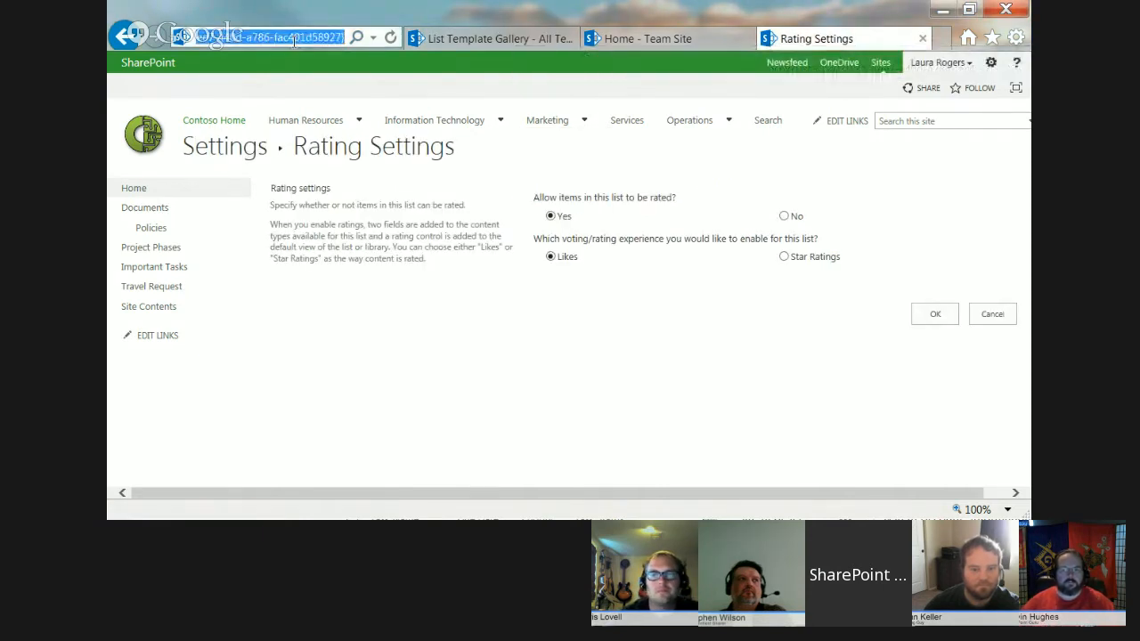
{"action": "left_click", "coordinate": [279, 40]}
{"action": "key", "text": "Home"}
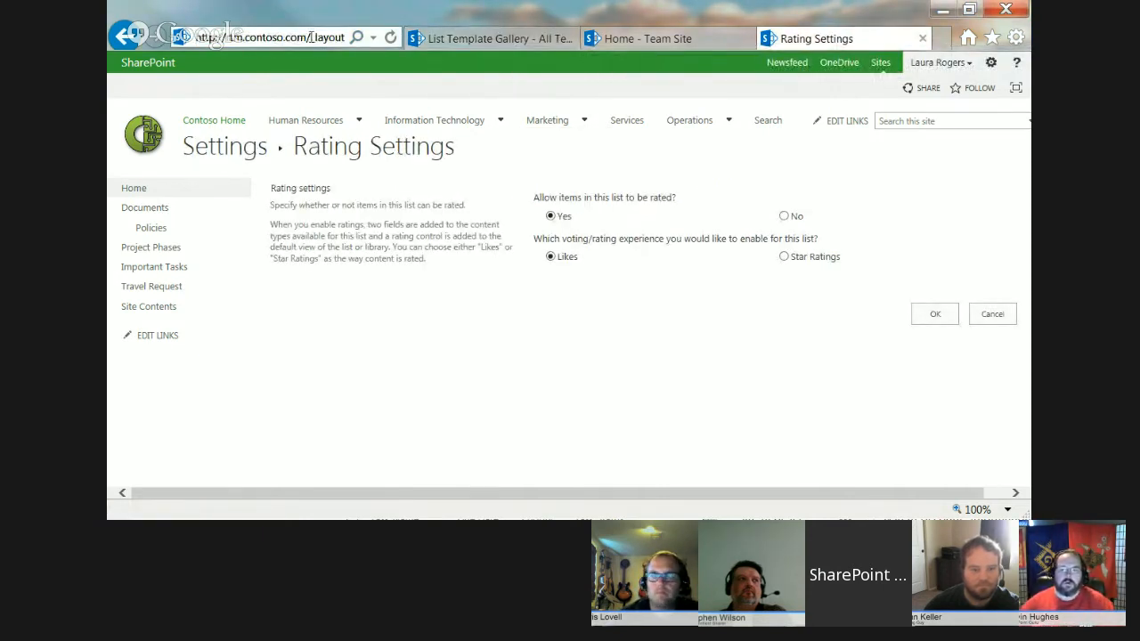
{"action": "left_click", "coordinate": [279, 40]}
{"action": "type", "text": "http://rtm.contoso.com/sites/te"}
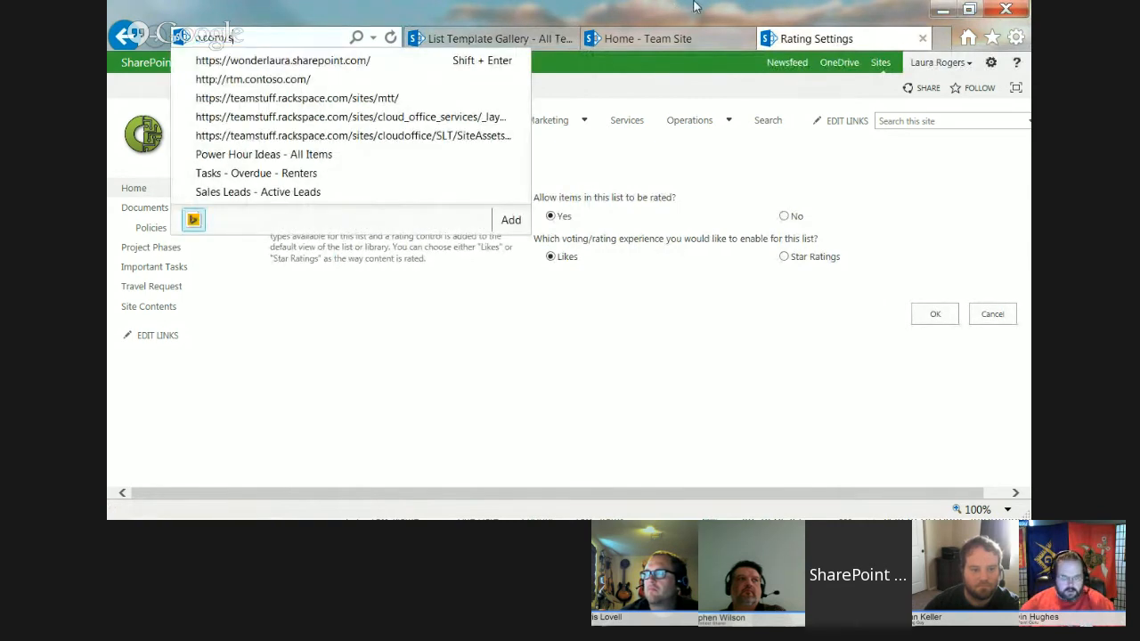
{"action": "type", "text": "amsite"}
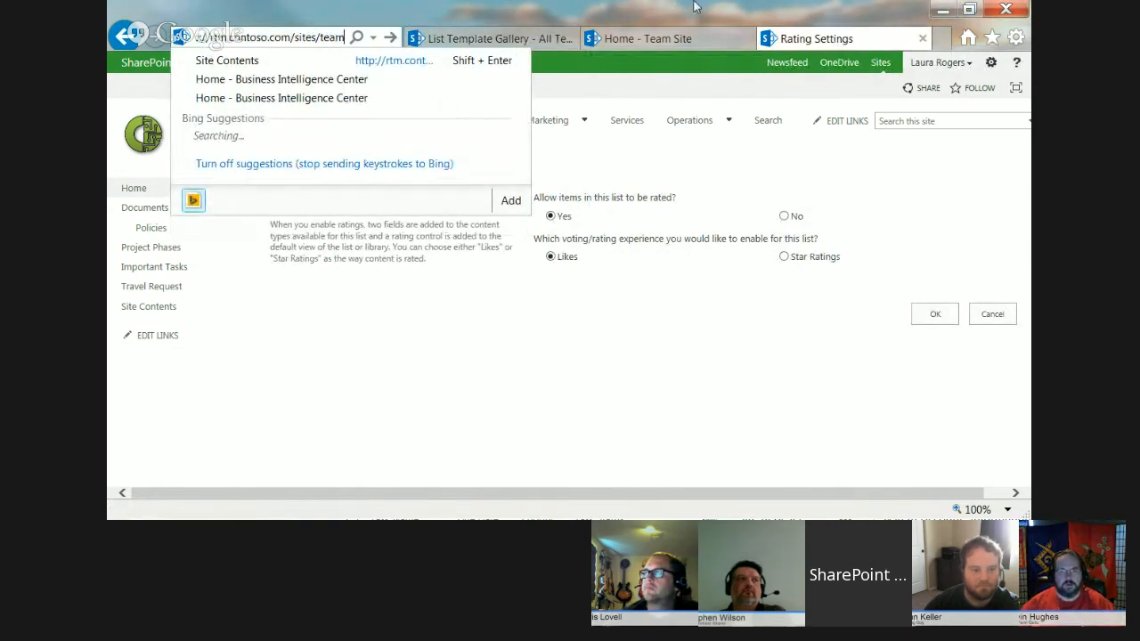
{"action": "key", "text": "Return"}
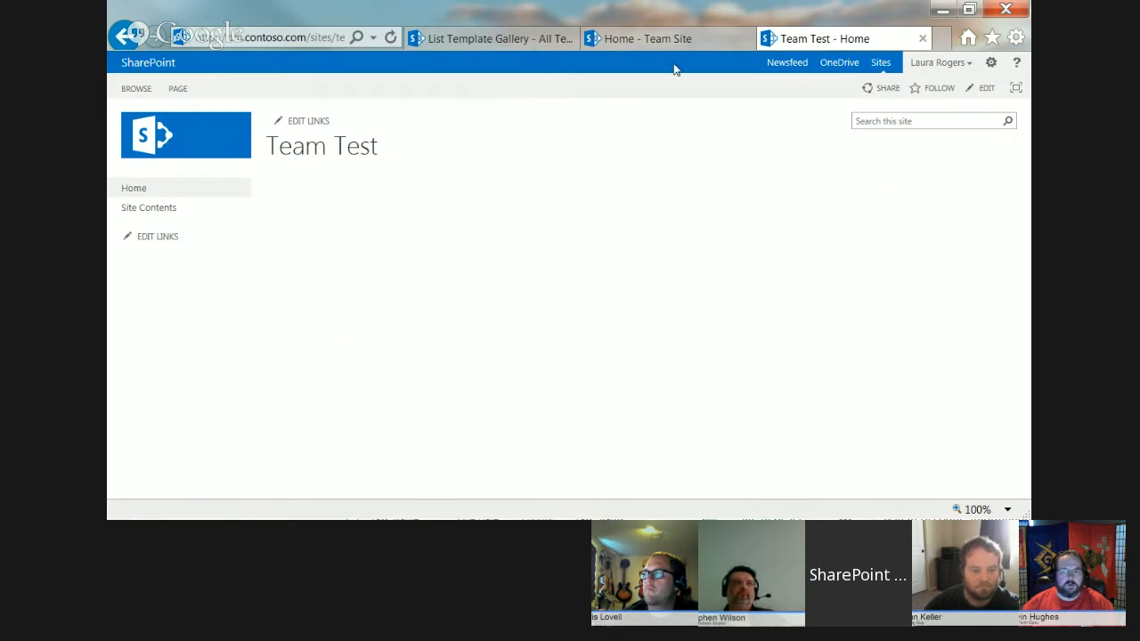
Download the PoliciesTest1 template from the Contoso List Template Gallery to the Desktop as PoliciesTest1.stp.
{"action": "left_click", "coordinate": [494, 44]}
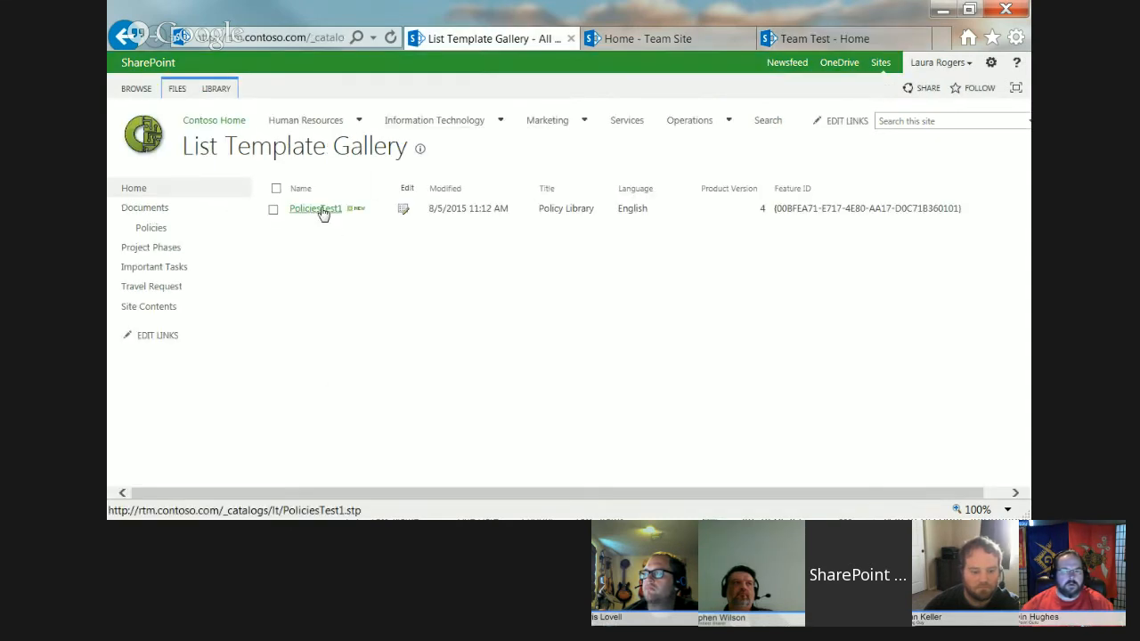
{"action": "right_click", "coordinate": [322, 215]}
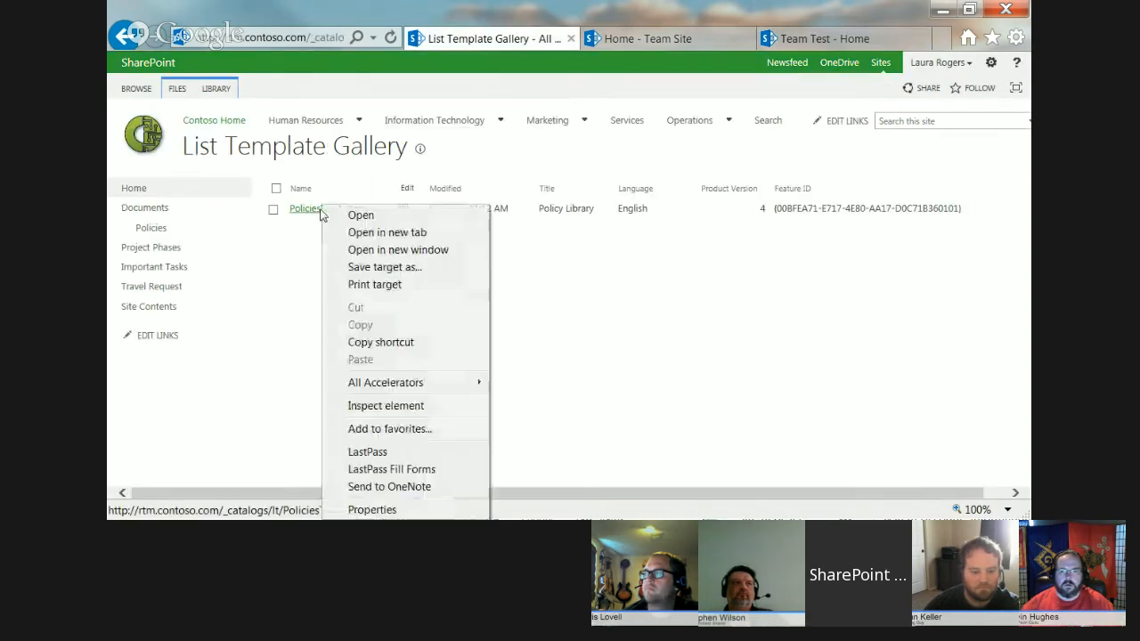
{"action": "left_click", "coordinate": [398, 271]}
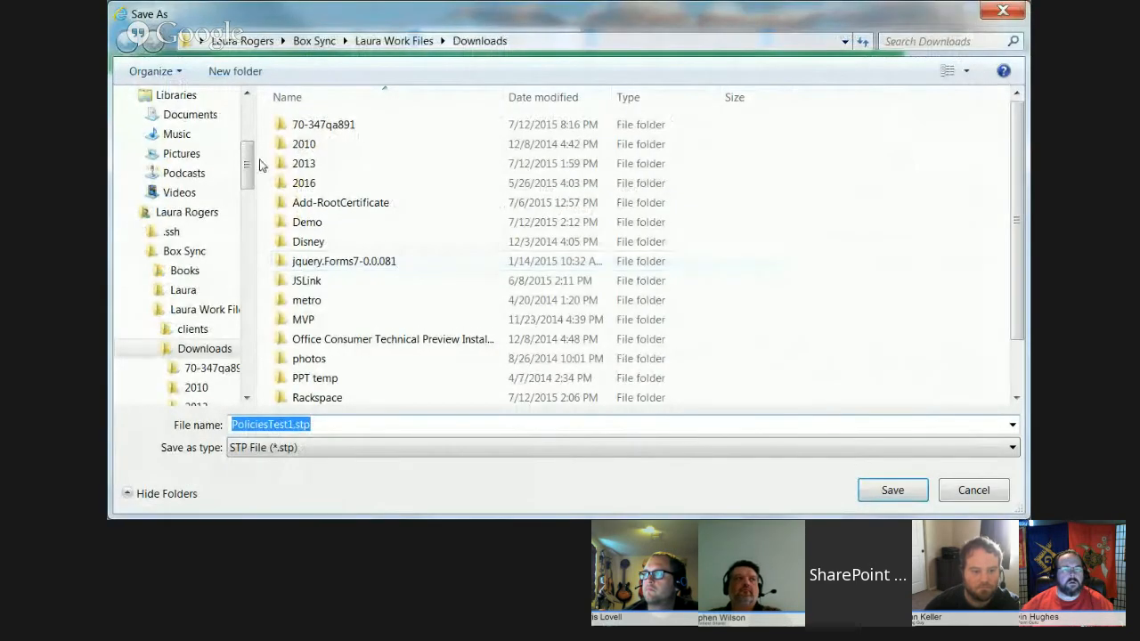
{"action": "scroll", "coordinate": [205, 114], "scroll_direction": "up", "scroll_amount": 3}
{"action": "left_click", "coordinate": [192, 120]}
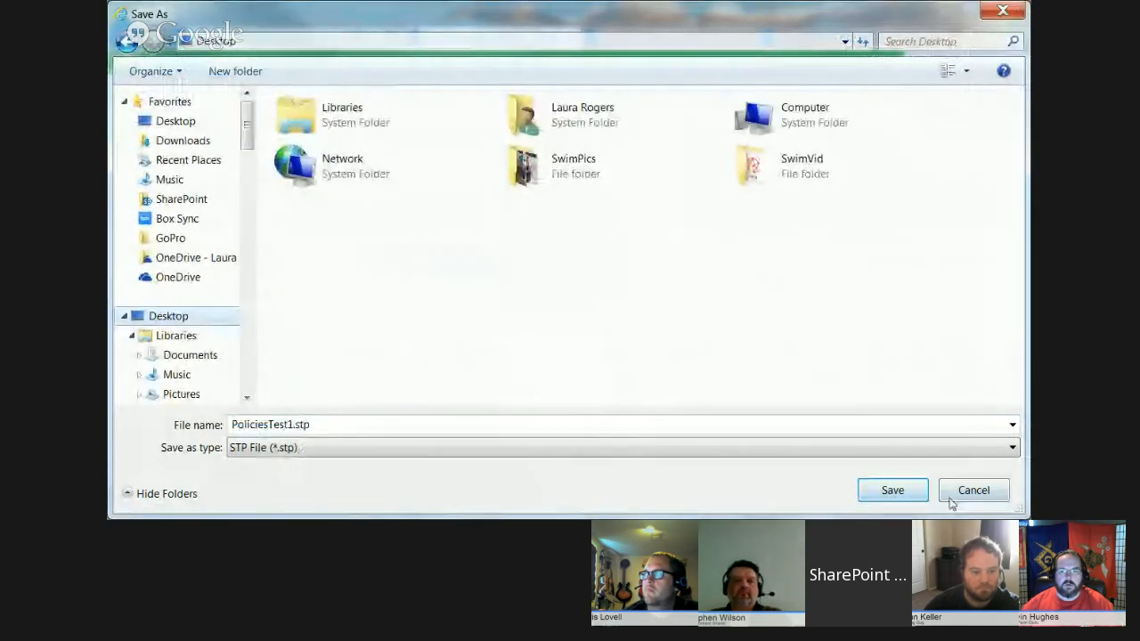
{"action": "left_click", "coordinate": [893, 490]}
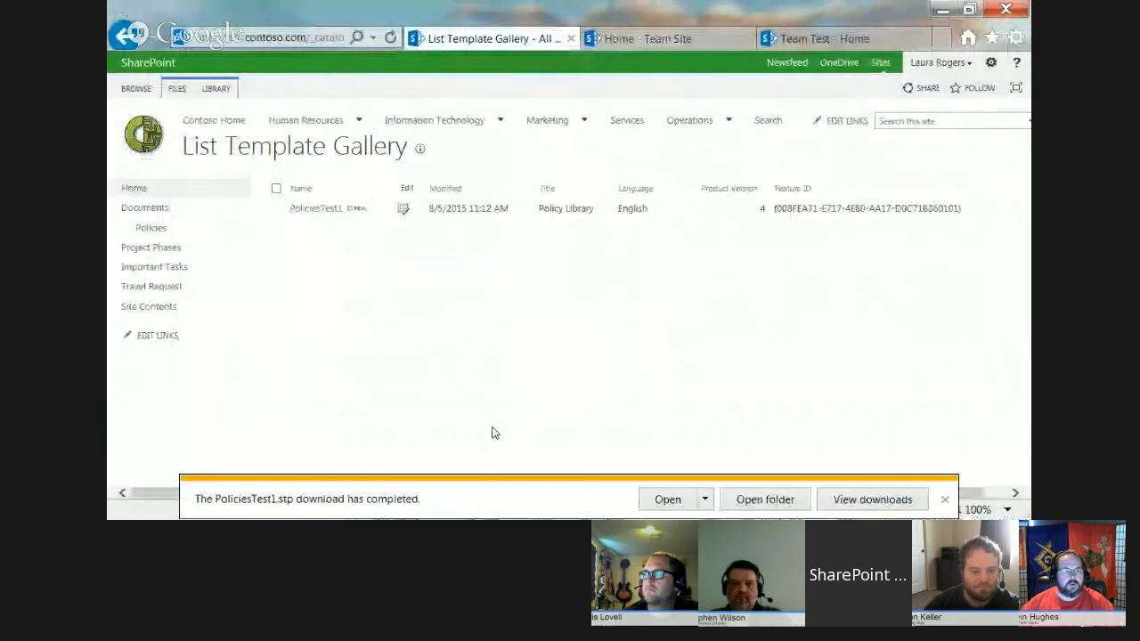
{"action": "left_click", "coordinate": [944, 499]}
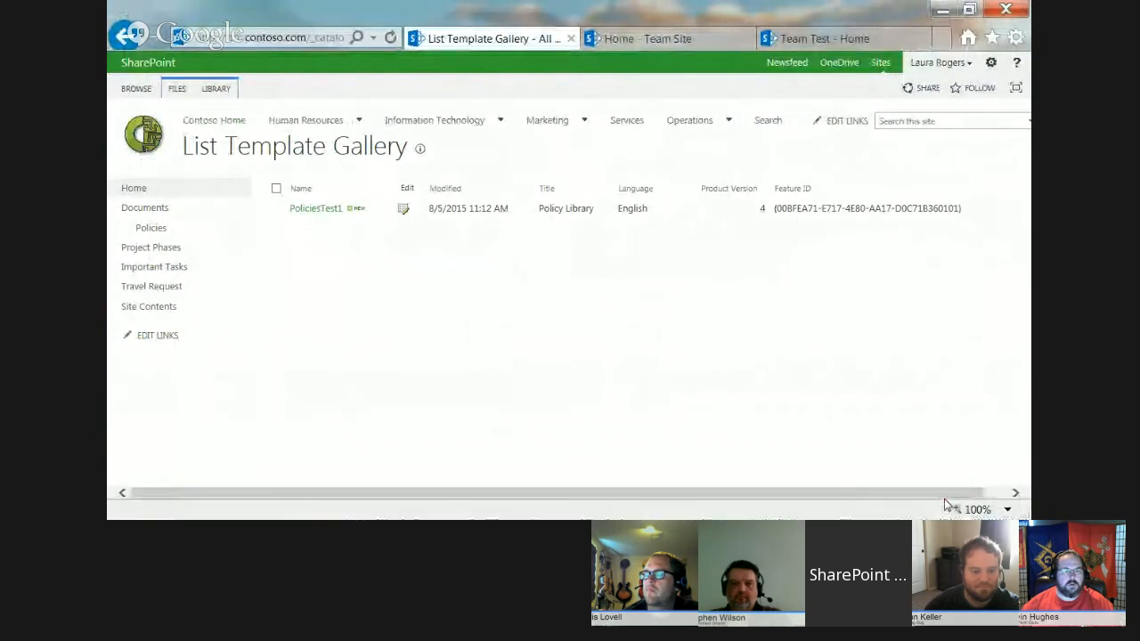
Return to the Team Test site, check its web address, and open its List Template Gallery from the site settings.
{"action": "left_click", "coordinate": [837, 38]}
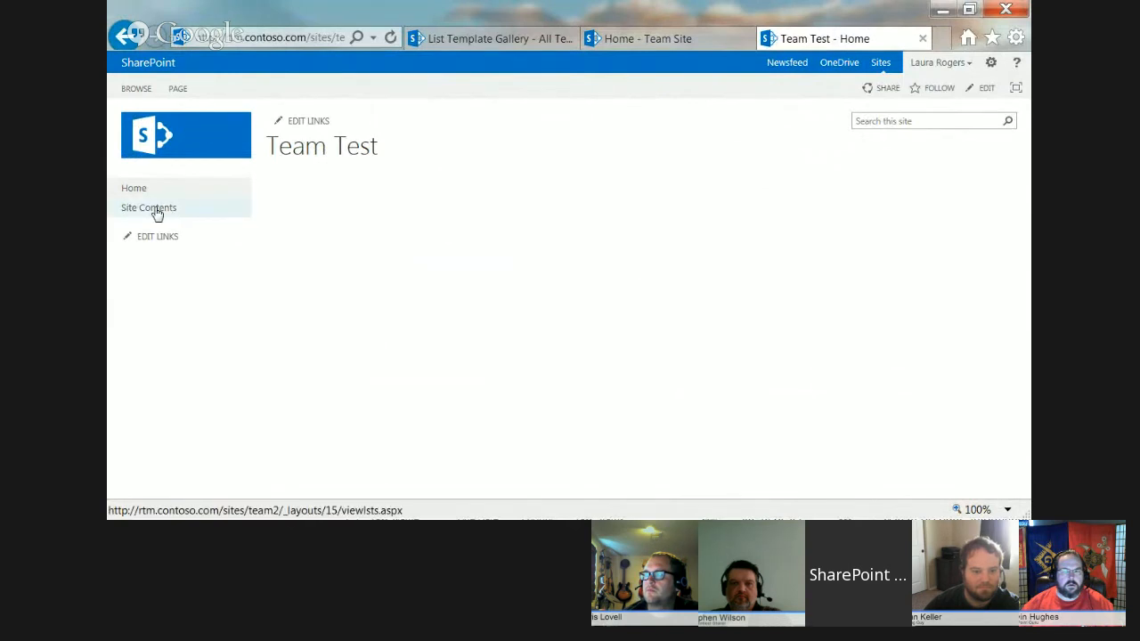
{"action": "left_click", "coordinate": [267, 39]}
{"action": "left_click", "coordinate": [241, 37]}
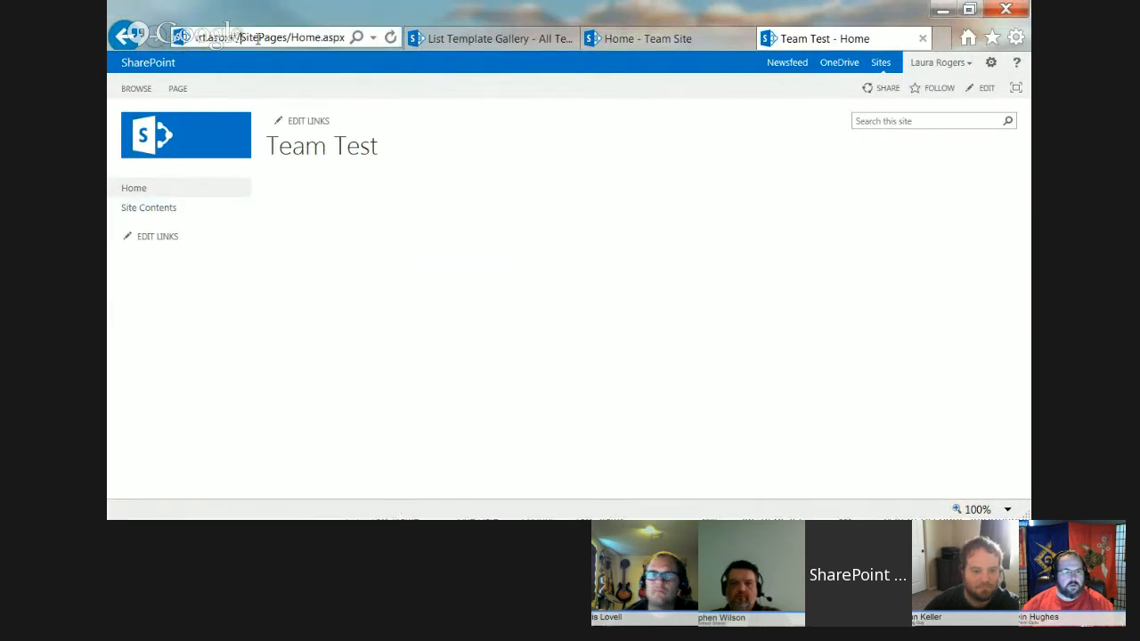
{"action": "left_click", "coordinate": [479, 293]}
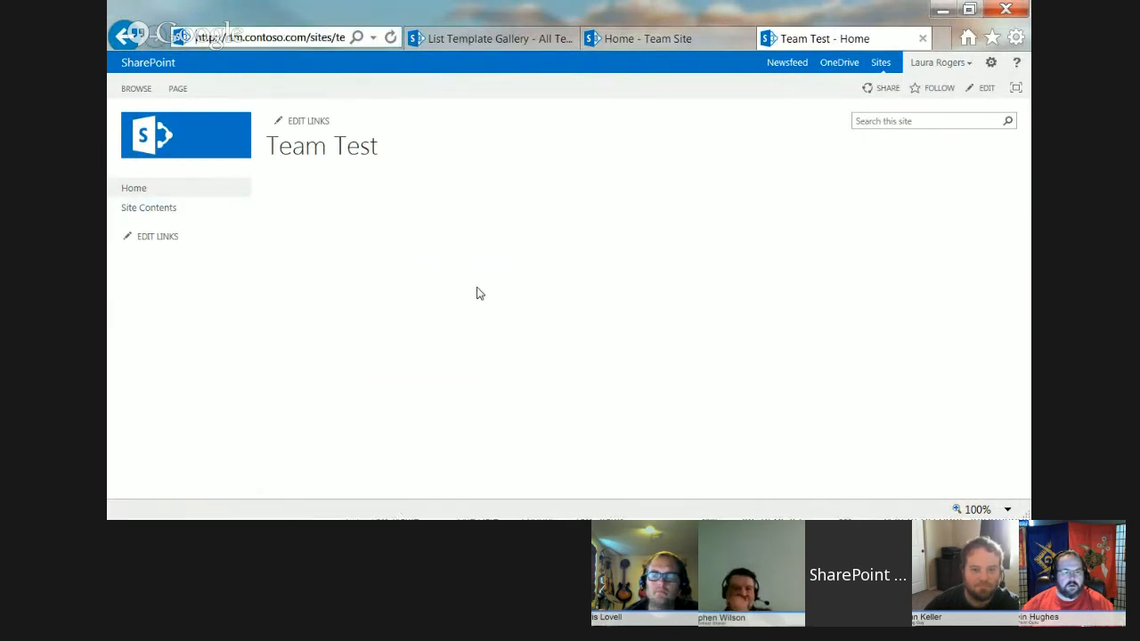
{"action": "left_click", "coordinate": [323, 39]}
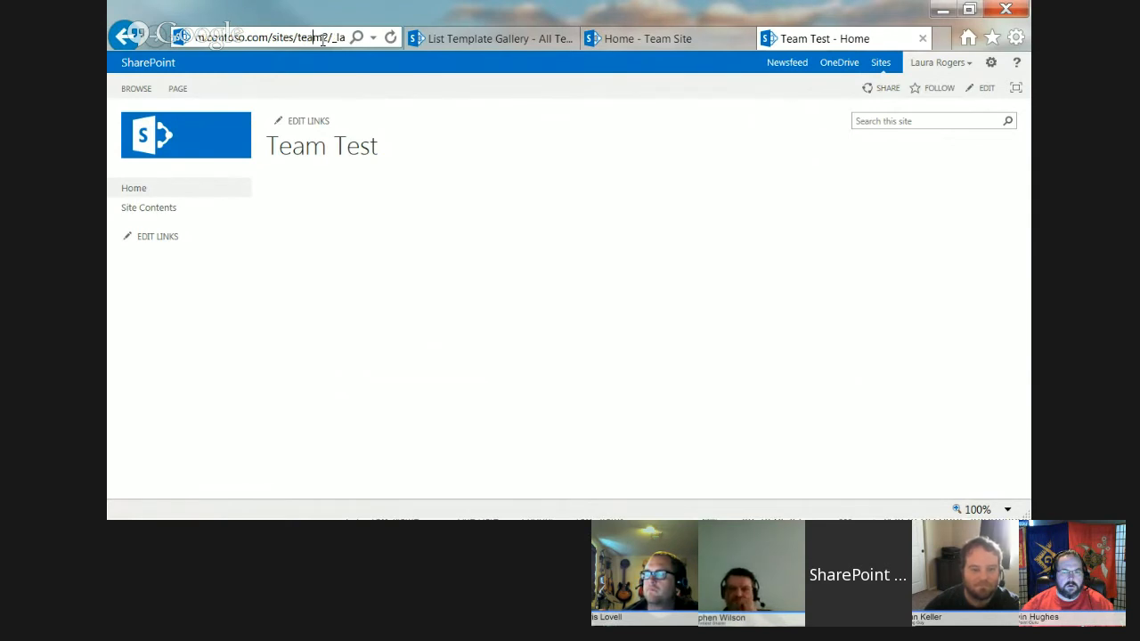
{"action": "left_click", "coordinate": [377, 296]}
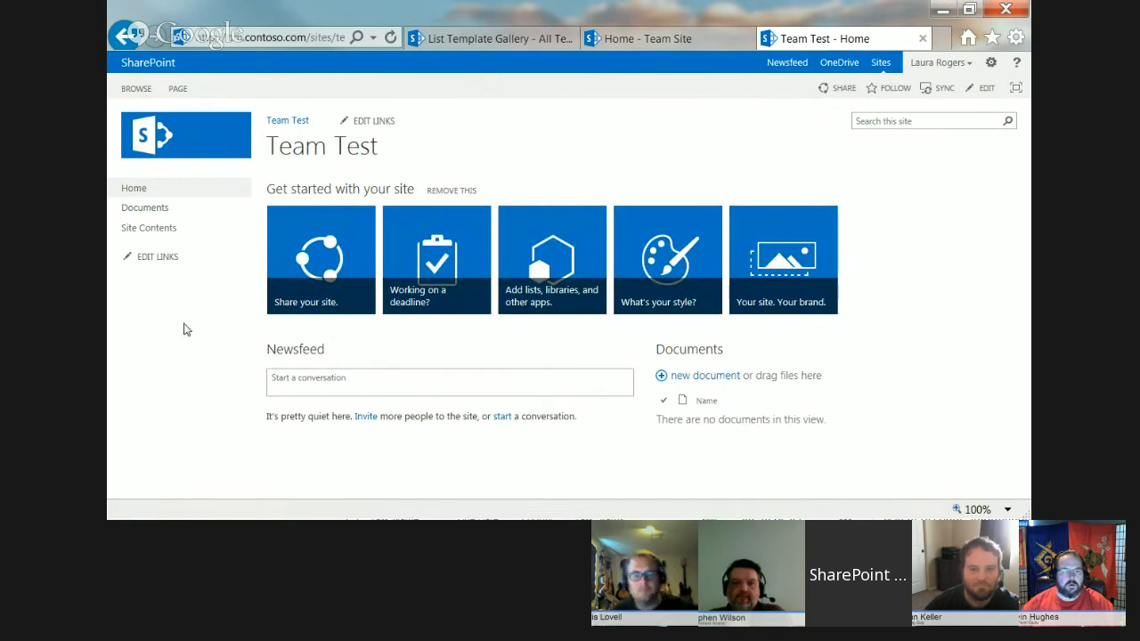
{"action": "left_click", "coordinate": [991, 64]}
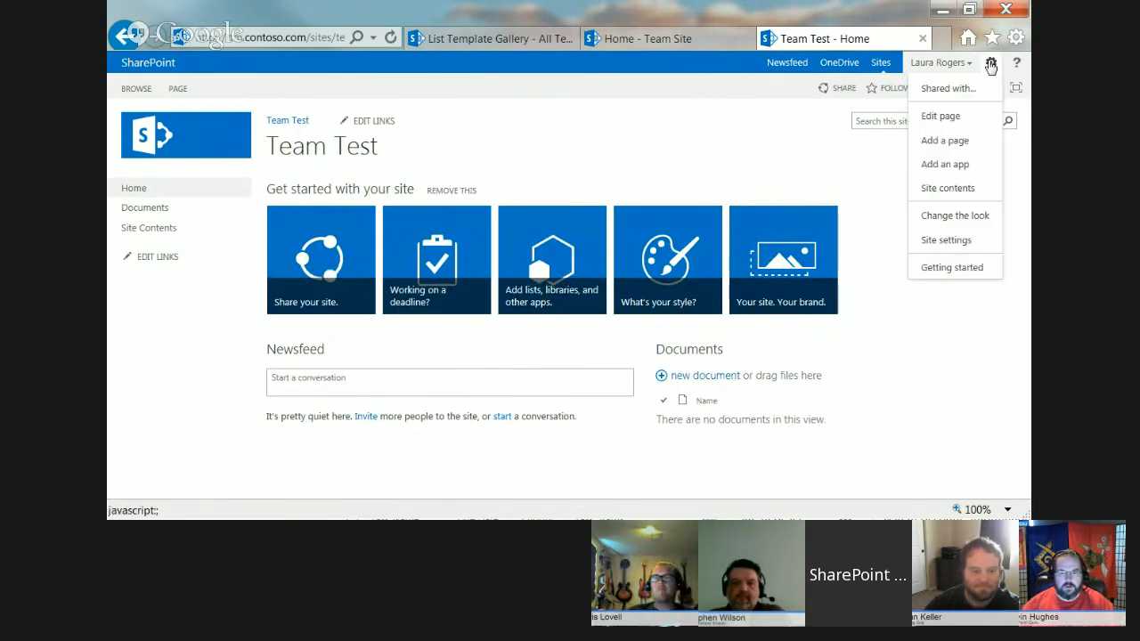
{"action": "left_click", "coordinate": [946, 242]}
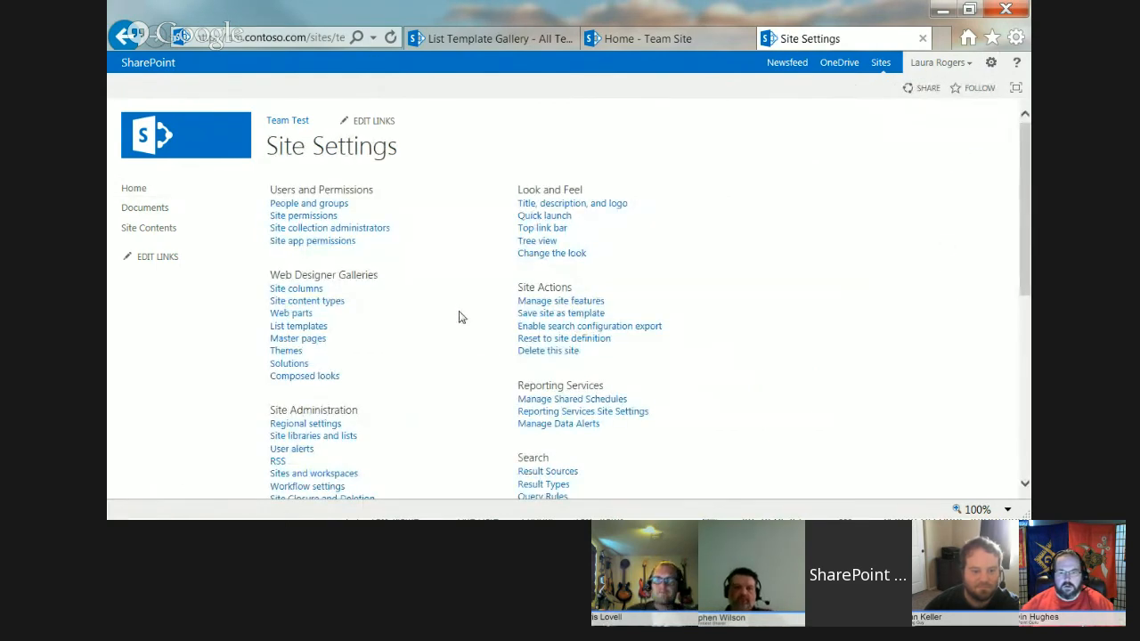
{"action": "scroll", "coordinate": [413, 359], "scroll_direction": "down", "scroll_amount": 5}
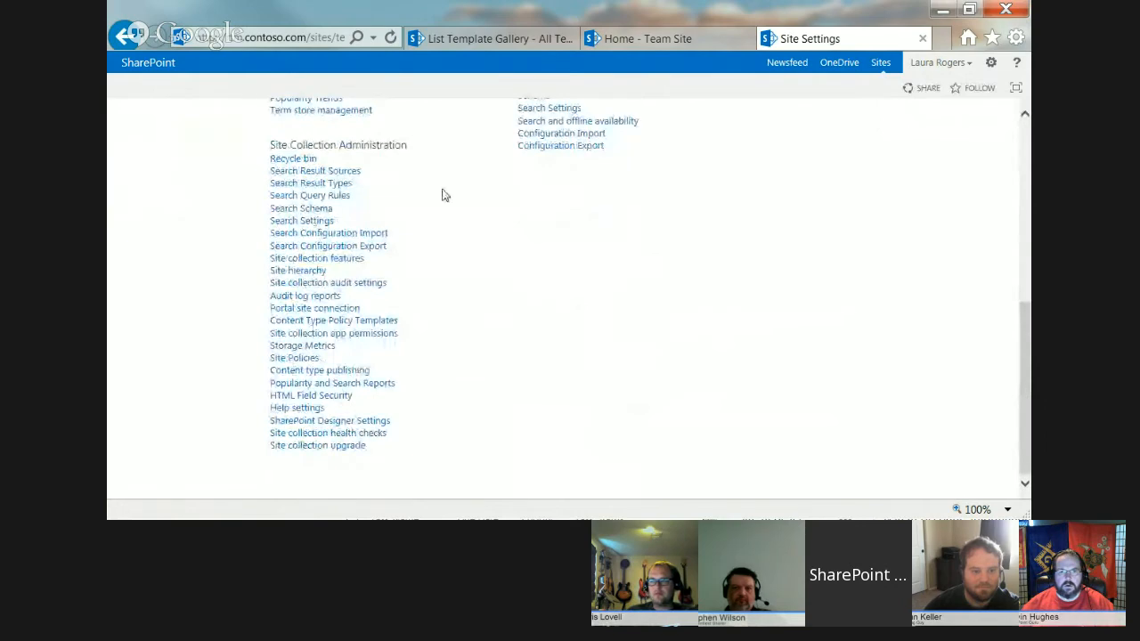
{"action": "scroll", "coordinate": [445, 195], "scroll_direction": "up", "scroll_amount": 5}
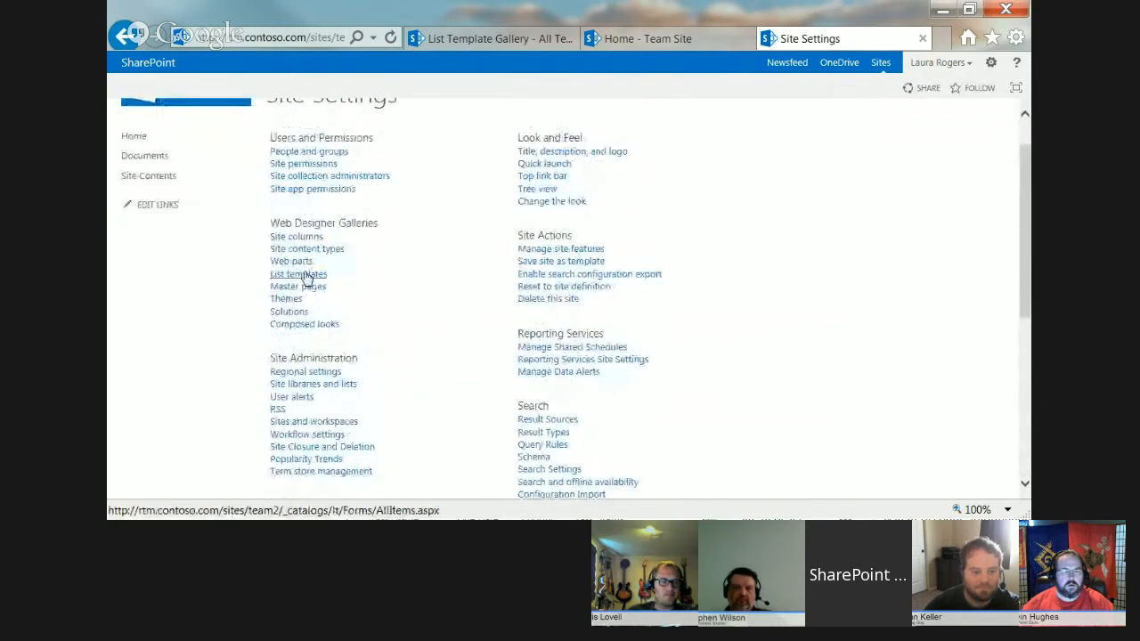
{"action": "left_click", "coordinate": [299, 274]}
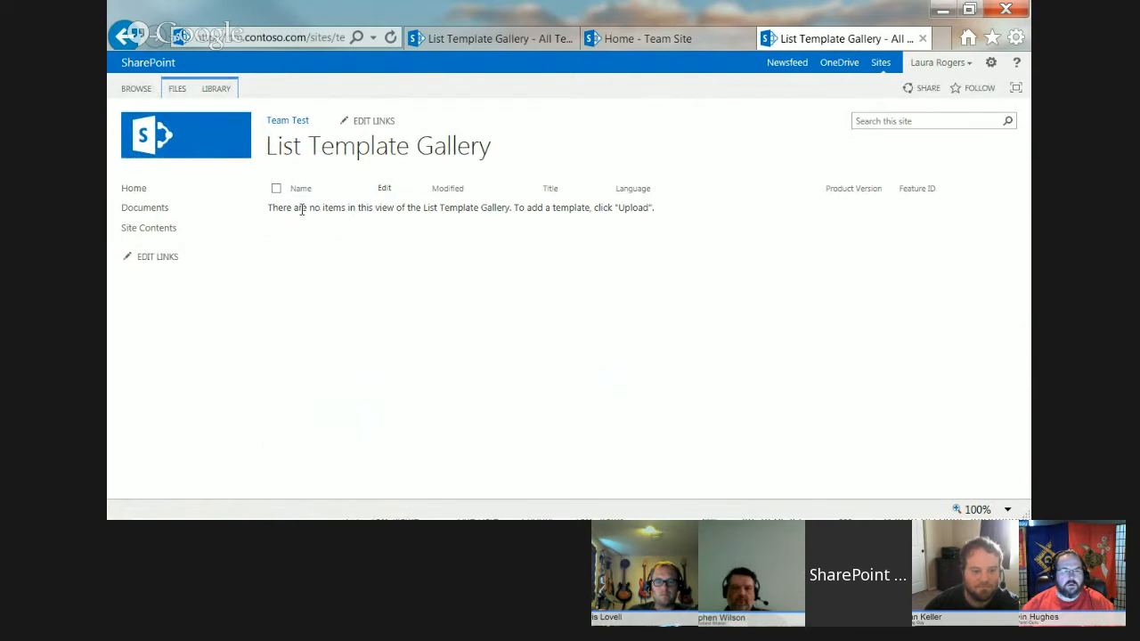
Upload PoliciesTest1.stp from the Desktop to the Team Test List Template Gallery and save its properties.
{"action": "left_click", "coordinate": [177, 88]}
{"action": "left_click", "coordinate": [178, 137]}
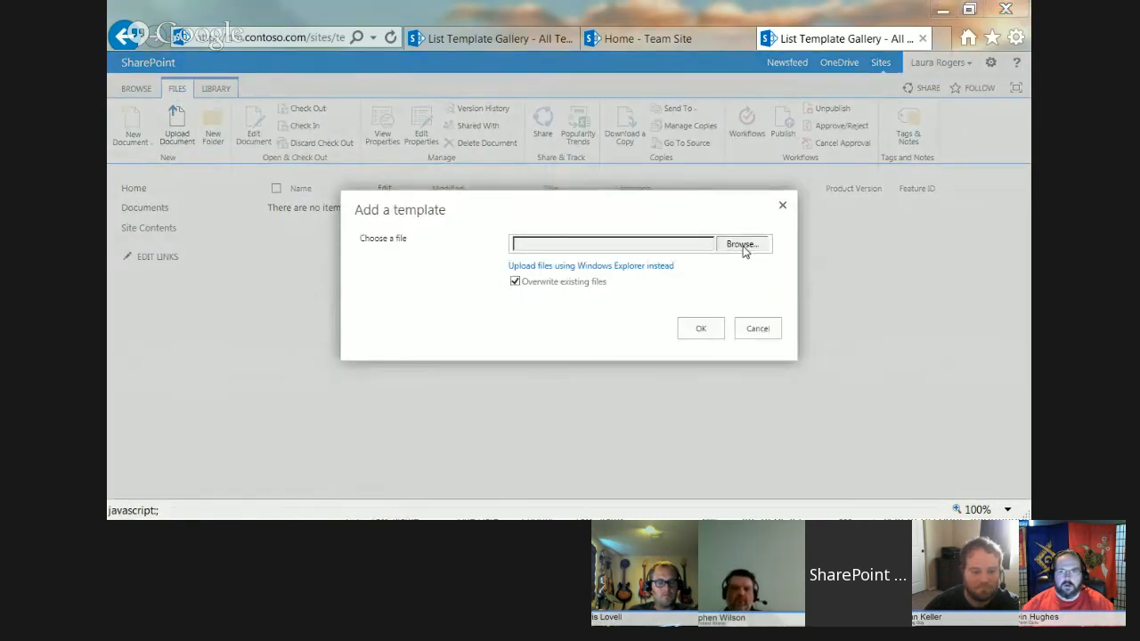
{"action": "left_click", "coordinate": [743, 244]}
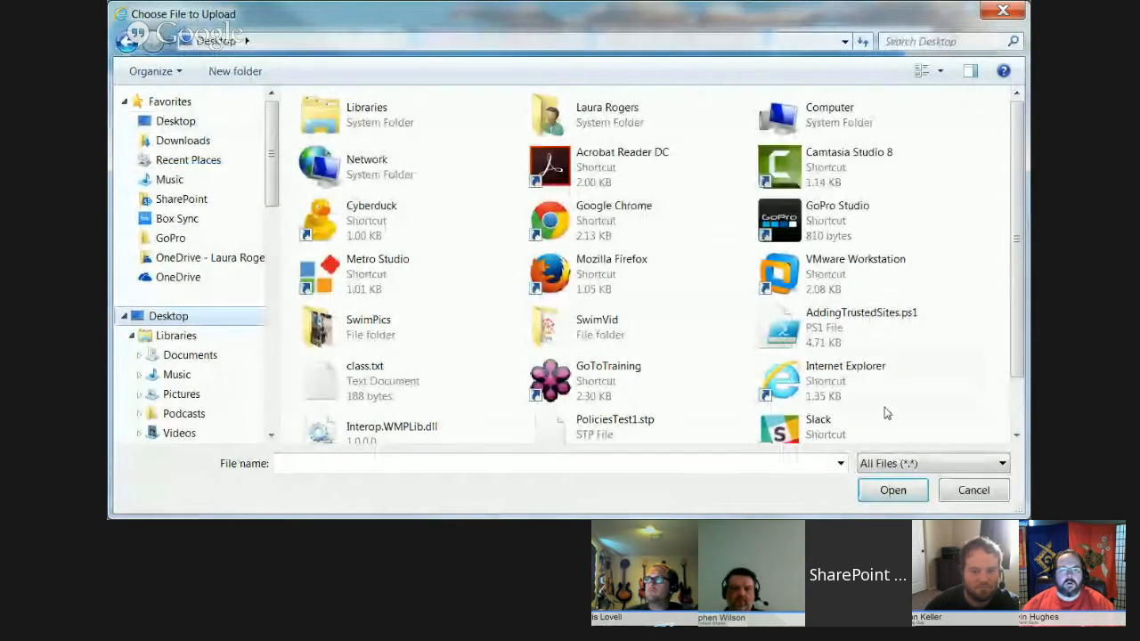
{"action": "left_click", "coordinate": [618, 430]}
{"action": "double_click", "coordinate": [617, 429]}
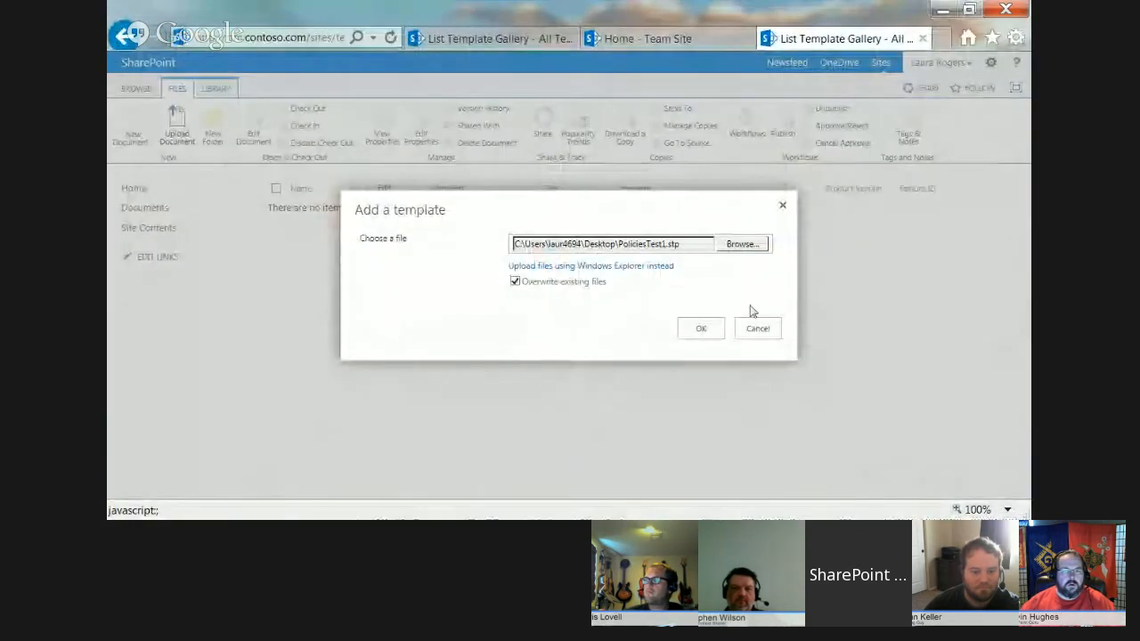
{"action": "left_click", "coordinate": [690, 330]}
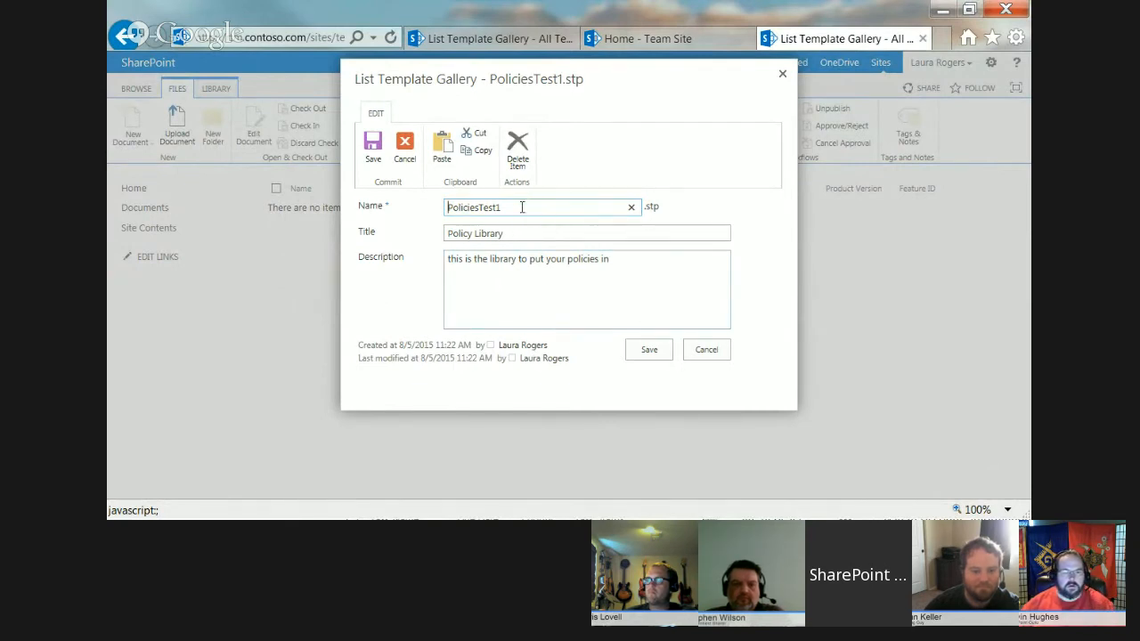
{"action": "left_click", "coordinate": [645, 351]}
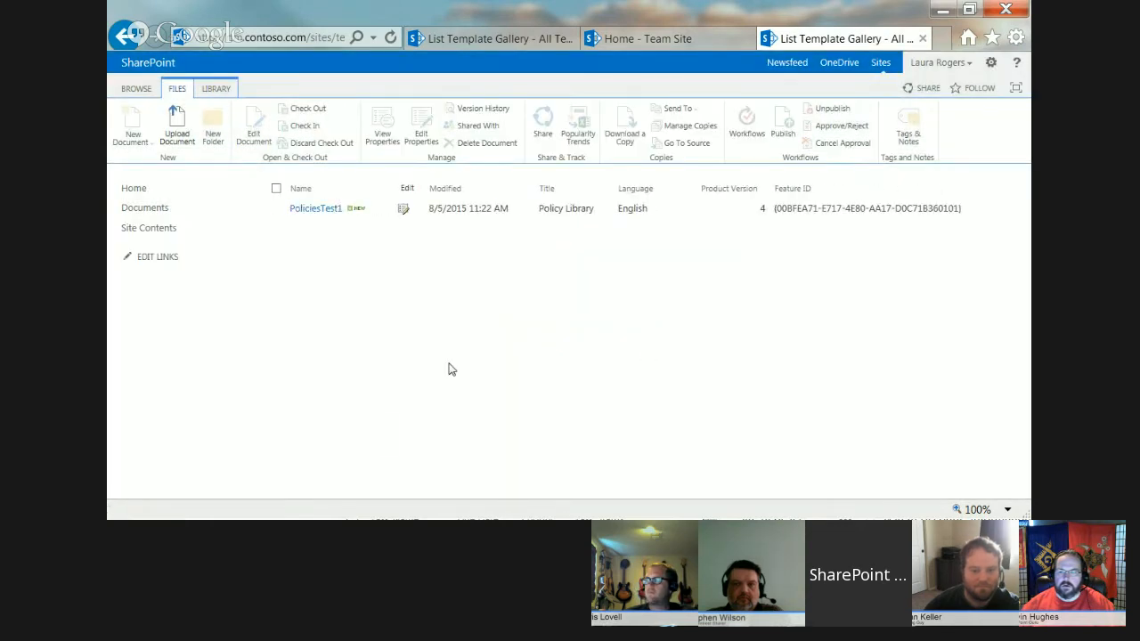
Add an app to Team Test from the Policy Library template and name it Team Policies.
{"action": "left_click", "coordinate": [990, 63]}
{"action": "left_click", "coordinate": [958, 164]}
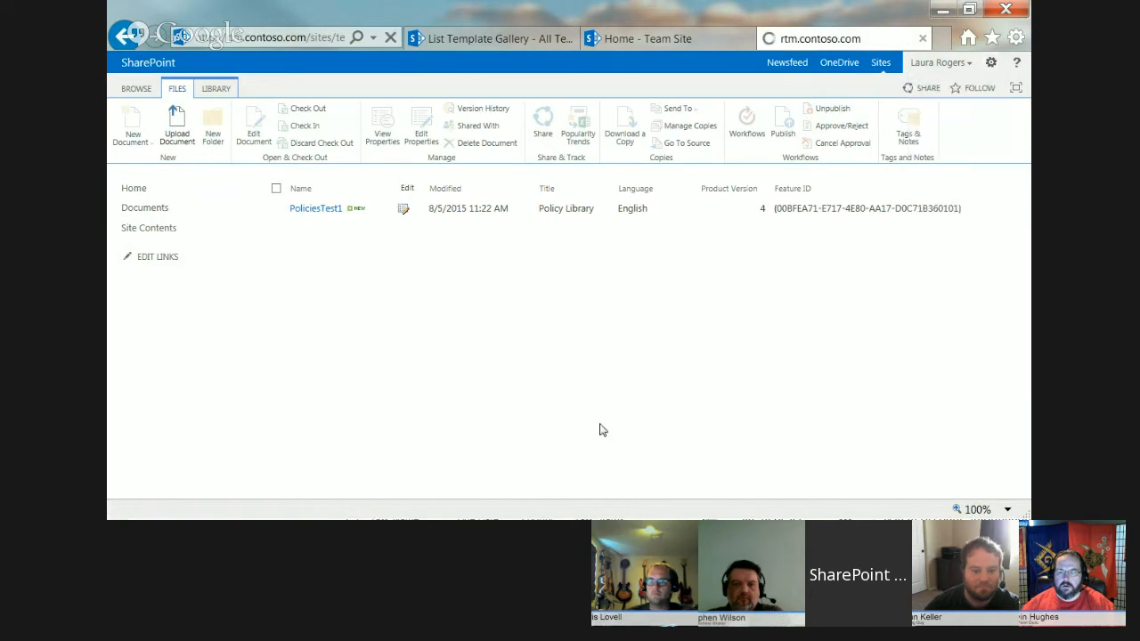
{"action": "scroll", "coordinate": [624, 407], "scroll_direction": "down", "scroll_amount": 6}
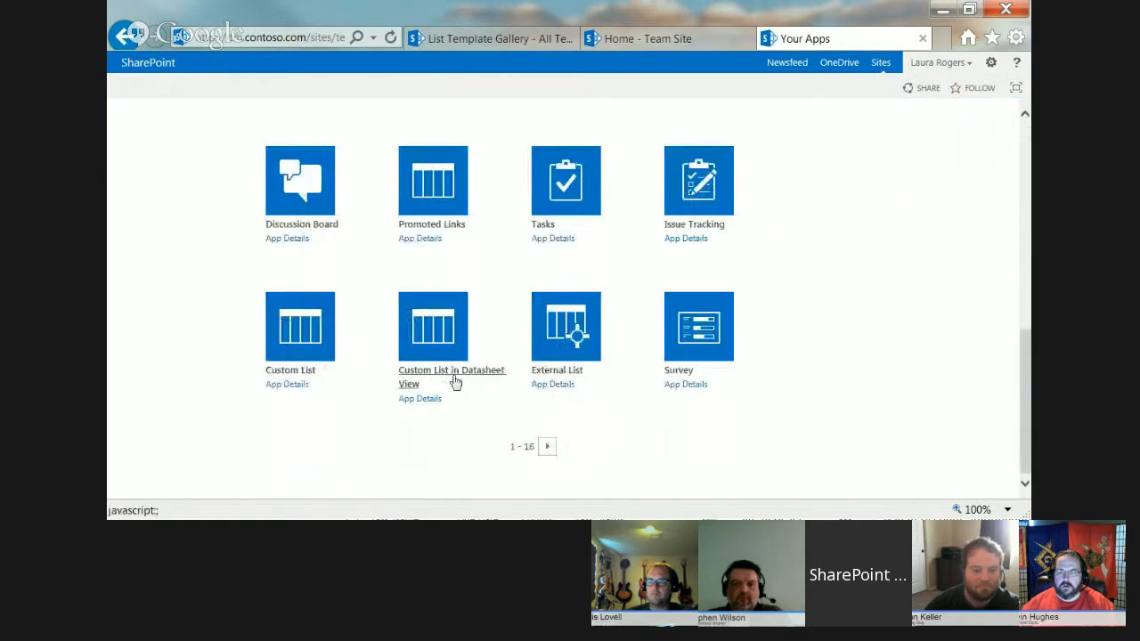
{"action": "left_click", "coordinate": [546, 447]}
{"action": "scroll", "coordinate": [725, 288], "scroll_direction": "down", "scroll_amount": 5}
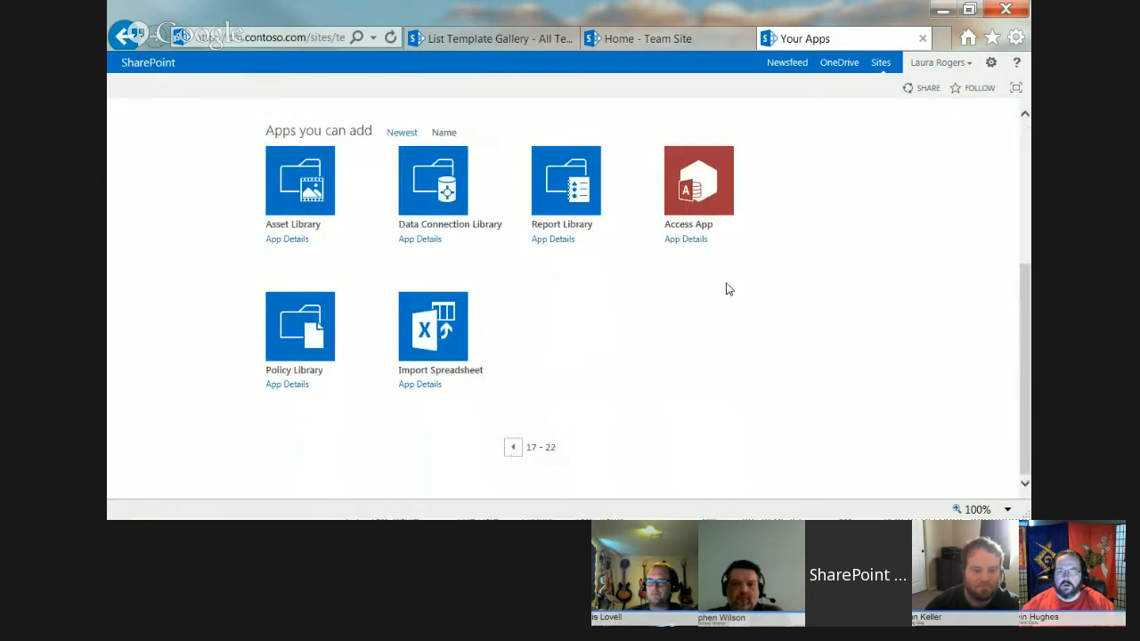
{"action": "left_click", "coordinate": [293, 336]}
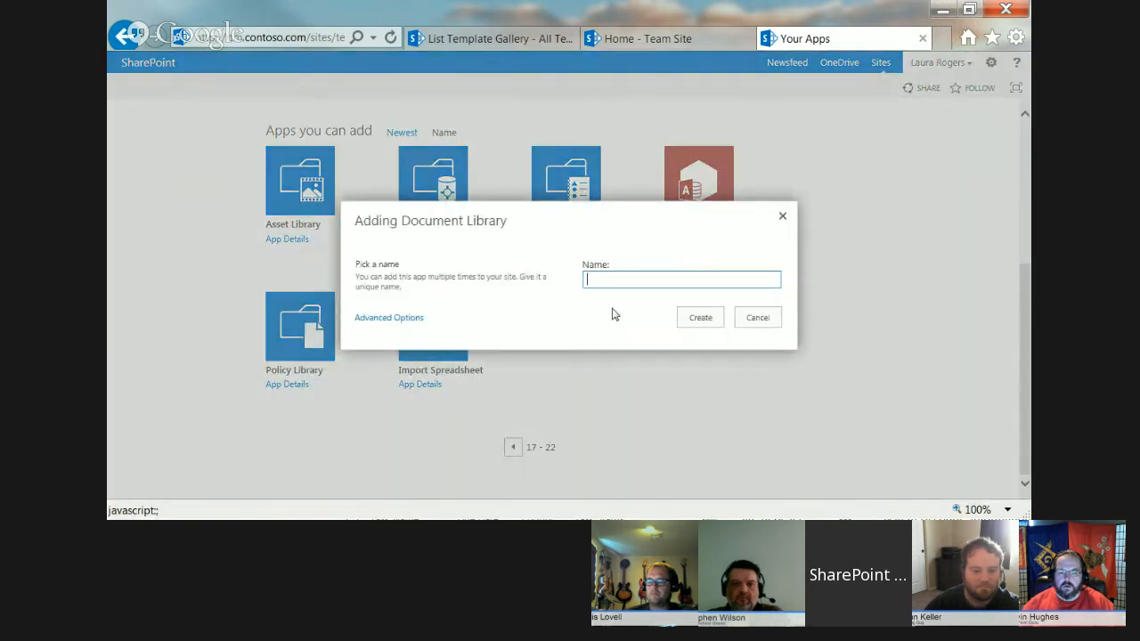
{"action": "left_click", "coordinate": [630, 277]}
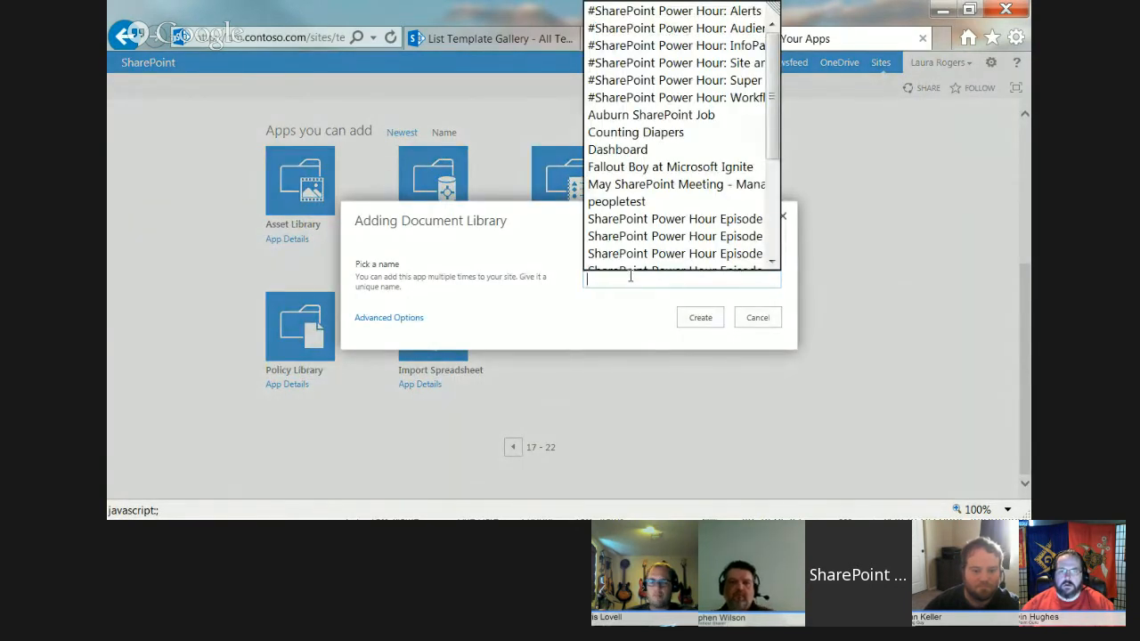
{"action": "type", "text": "Team Policies"}
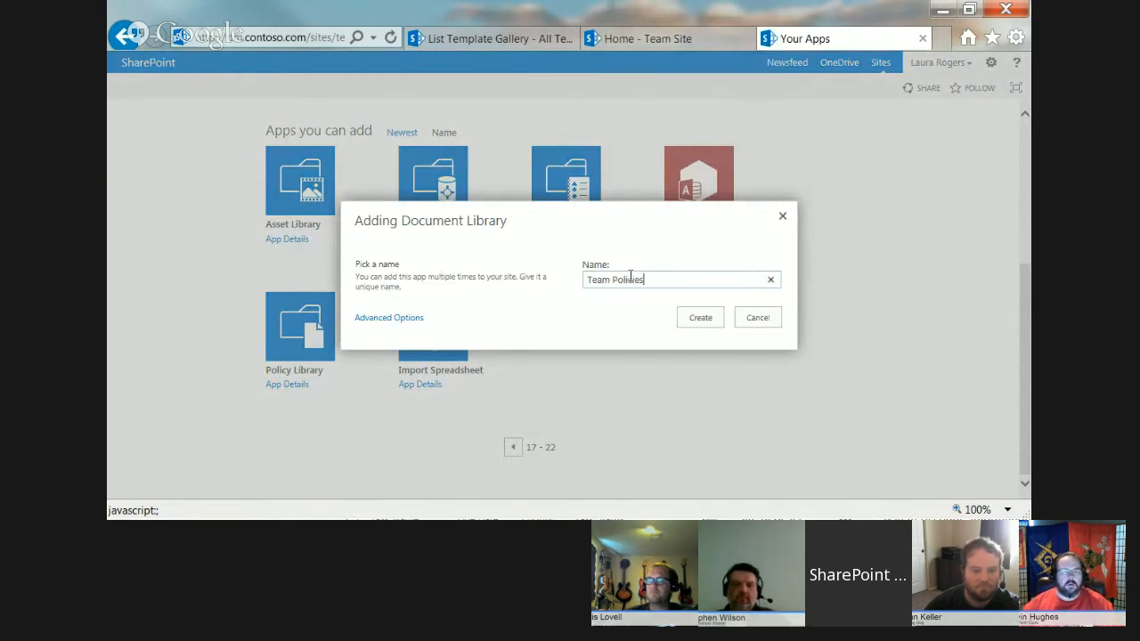
{"action": "left_click", "coordinate": [703, 326]}
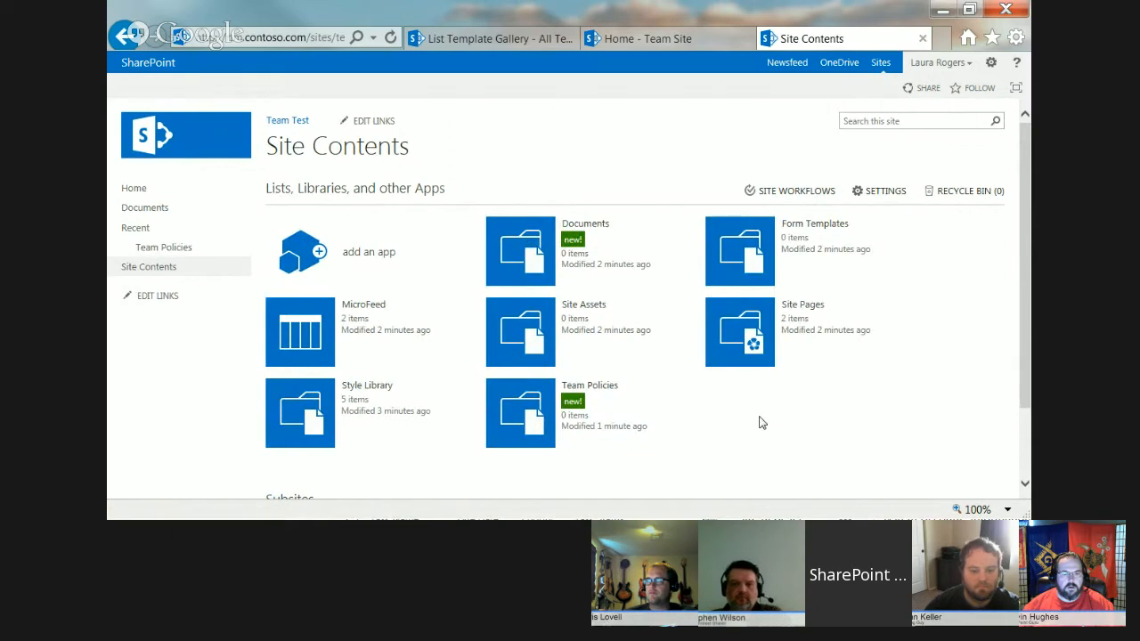
Delete the PoliciesTest1 template from the top-level Contoso site's List Template Gallery.
{"action": "left_click", "coordinate": [496, 47]}
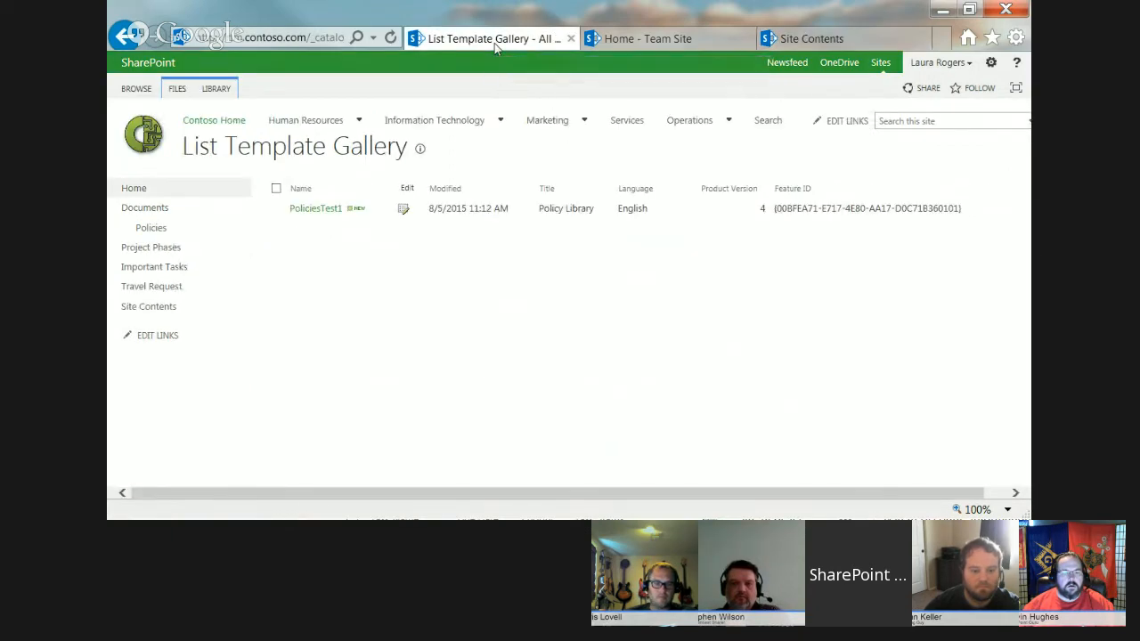
{"action": "left_click", "coordinate": [273, 210]}
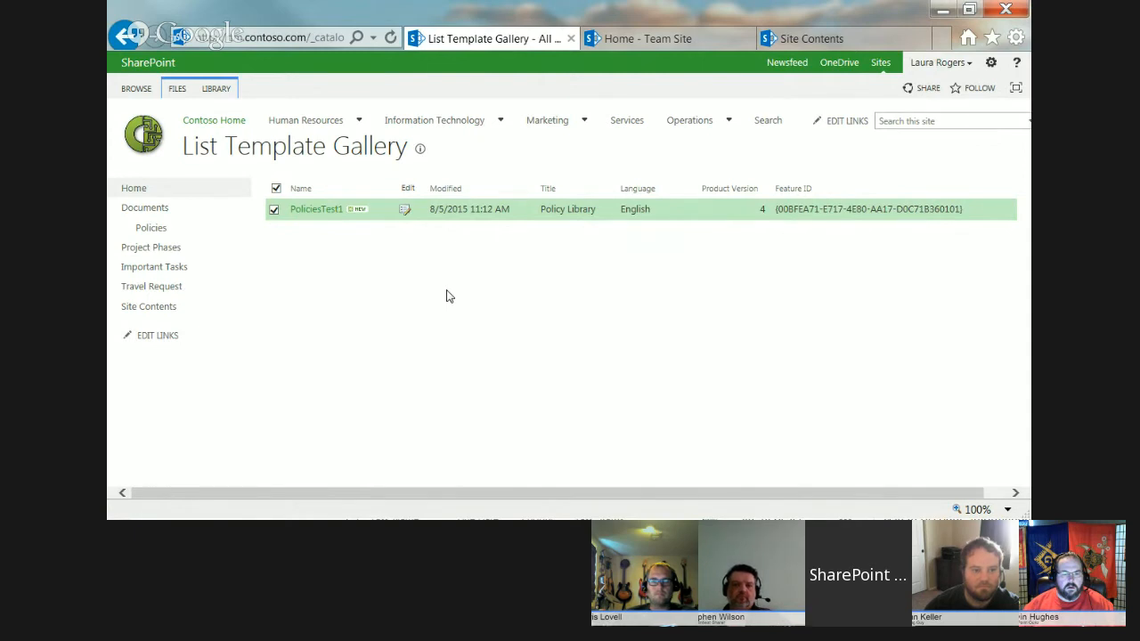
{"action": "left_click", "coordinate": [177, 89]}
{"action": "left_click", "coordinate": [481, 142]}
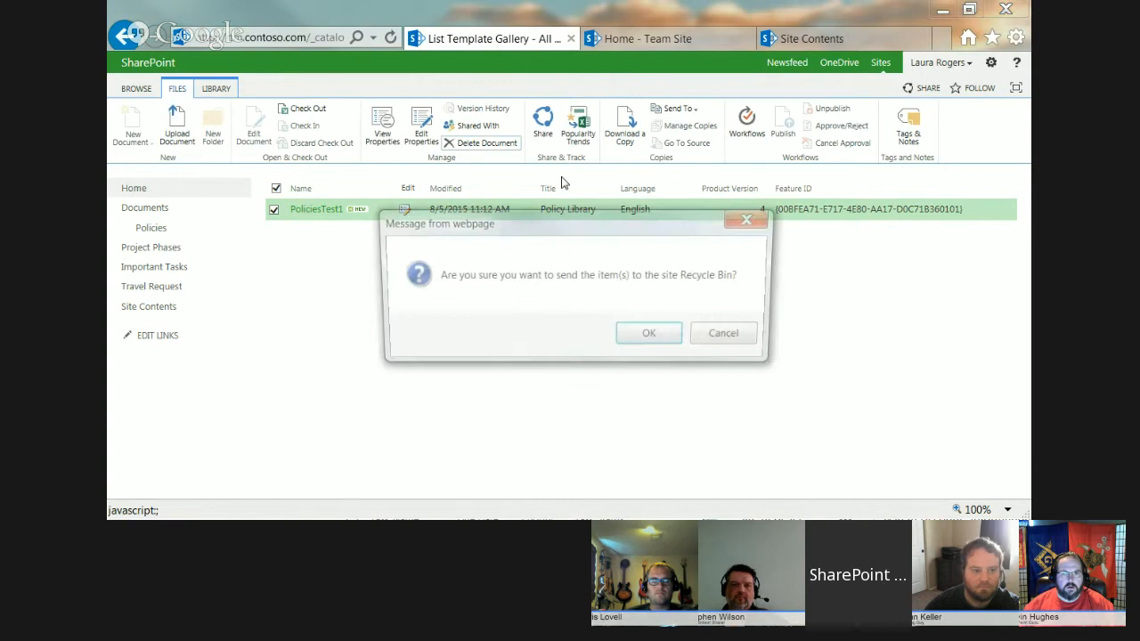
{"action": "left_click", "coordinate": [654, 337]}
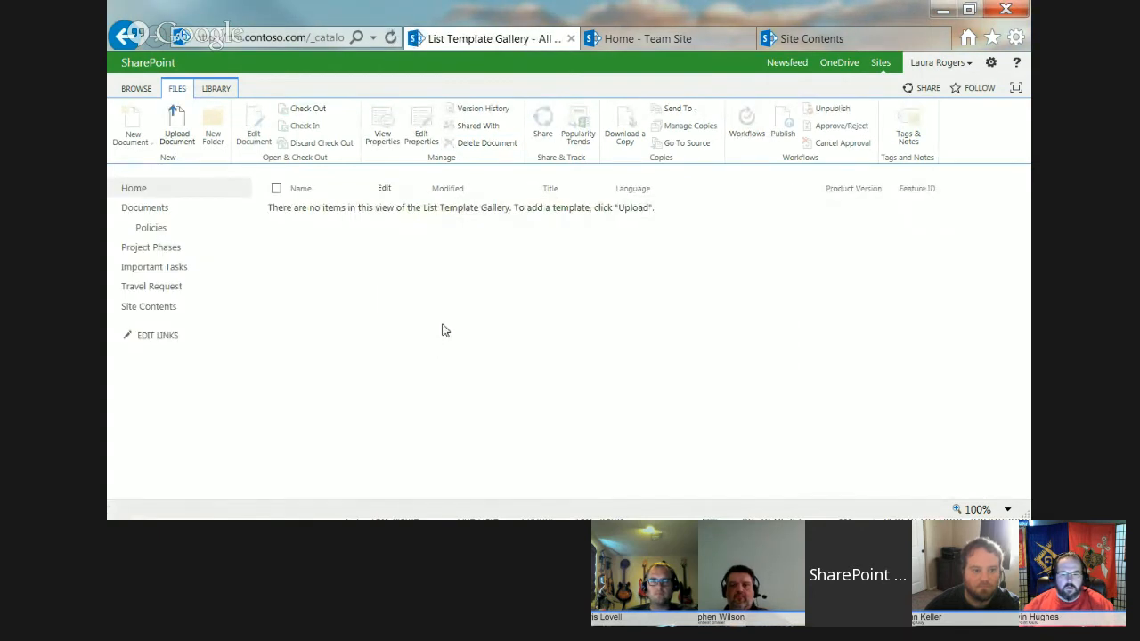
Leave the template gallery for Contoso Home, visit the Services site, and open the Operations site.
{"action": "left_click", "coordinate": [136, 188]}
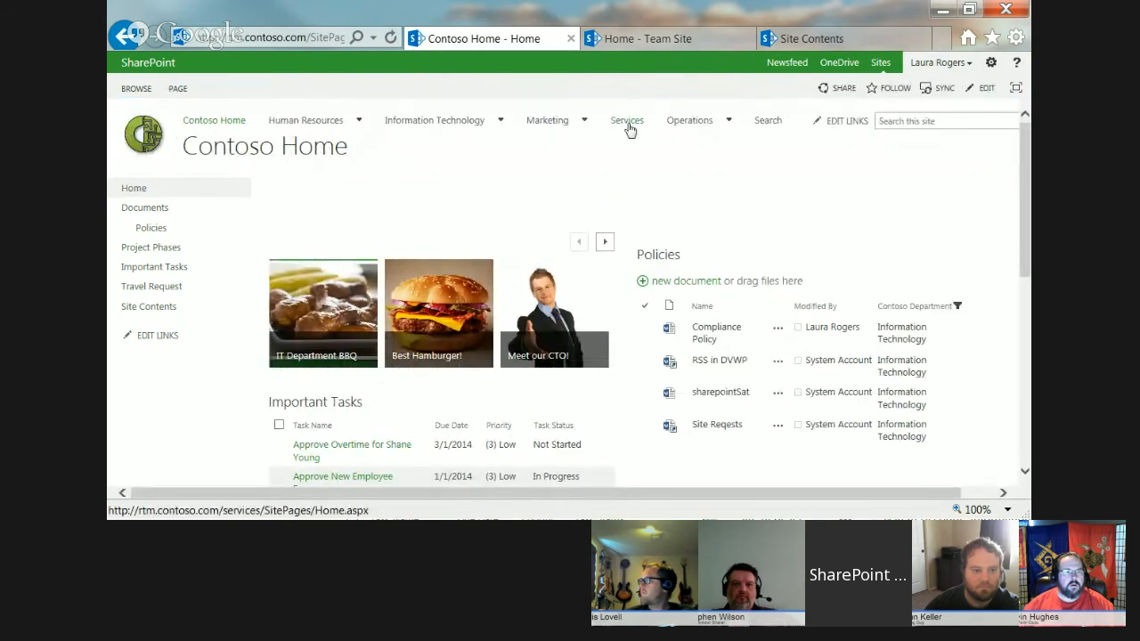
{"action": "left_click", "coordinate": [625, 122]}
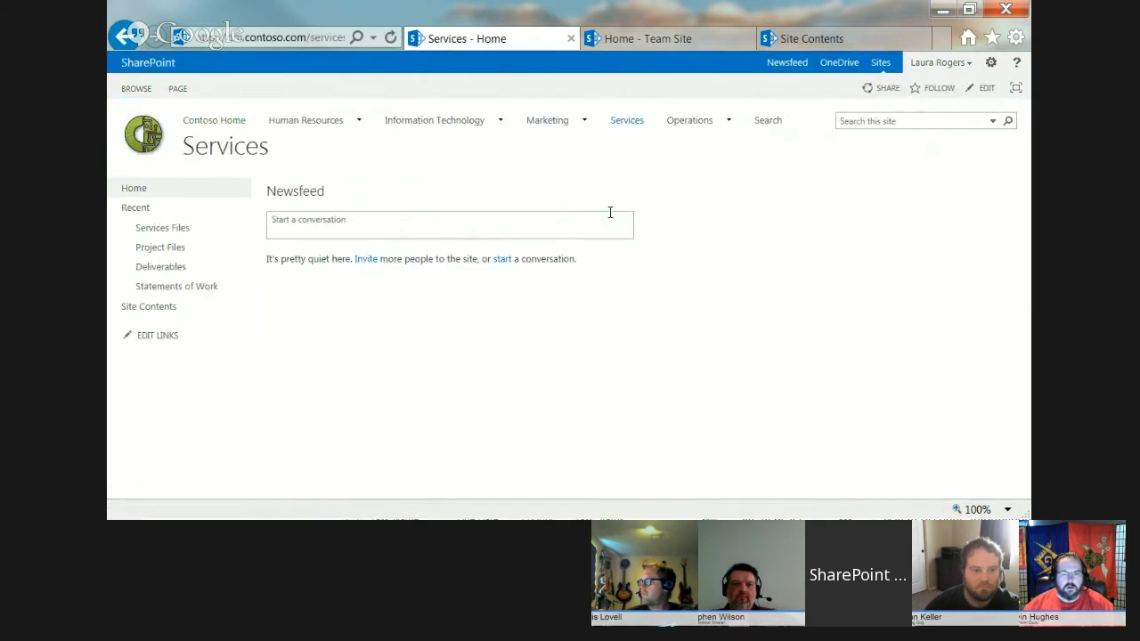
{"action": "left_click", "coordinate": [703, 128]}
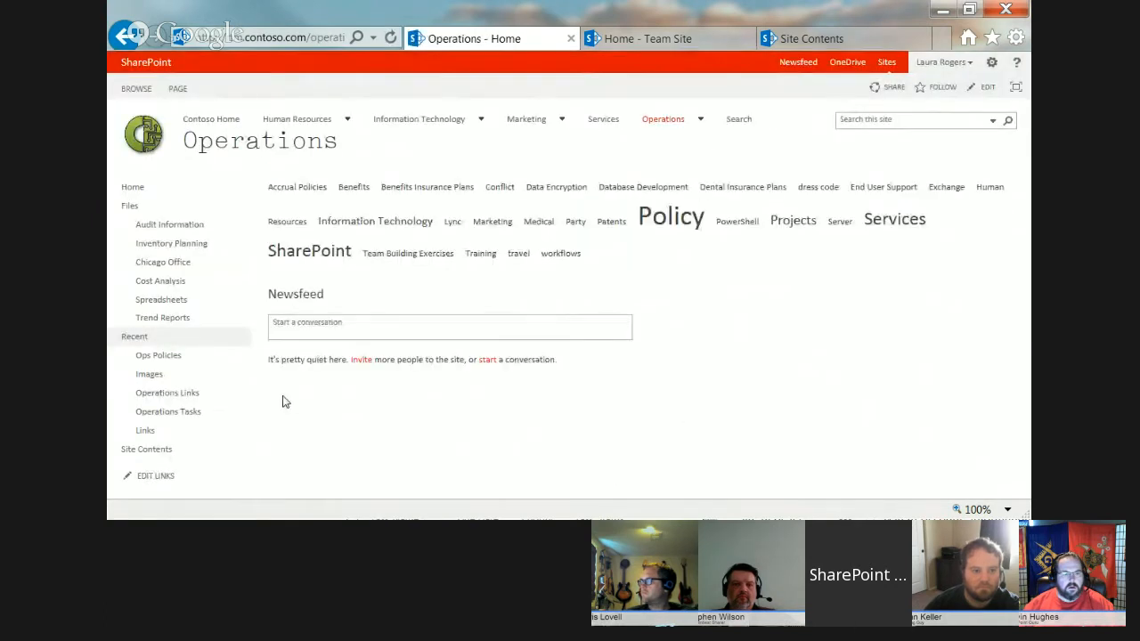
Open the Ops Policies library's settings in Operations and review its content types.
{"action": "left_click", "coordinate": [158, 355]}
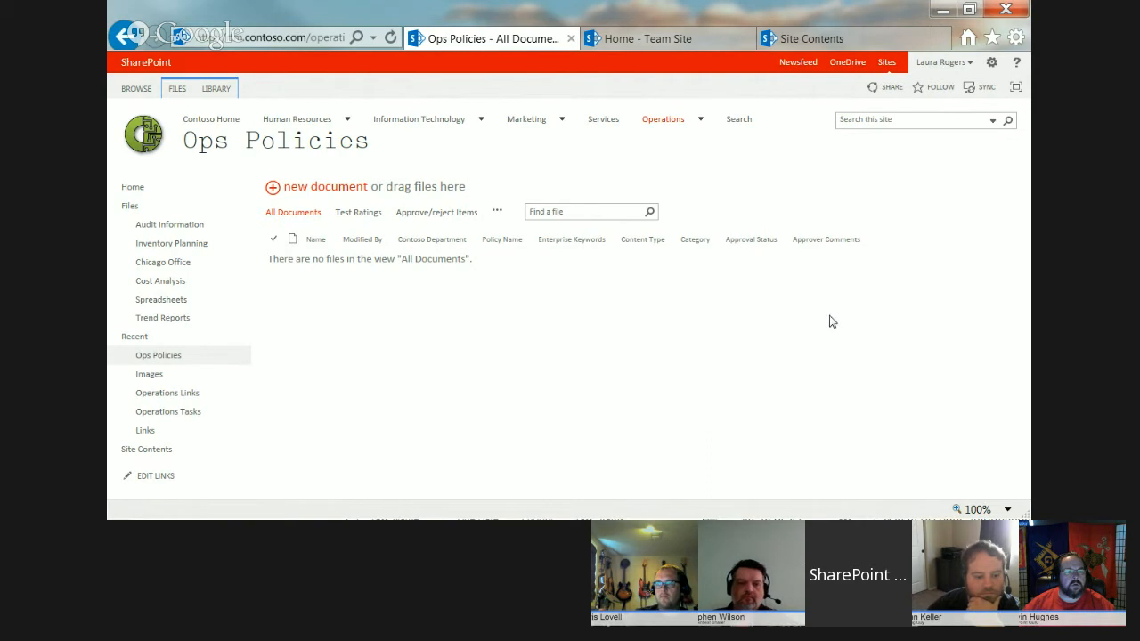
{"action": "left_click", "coordinate": [218, 89]}
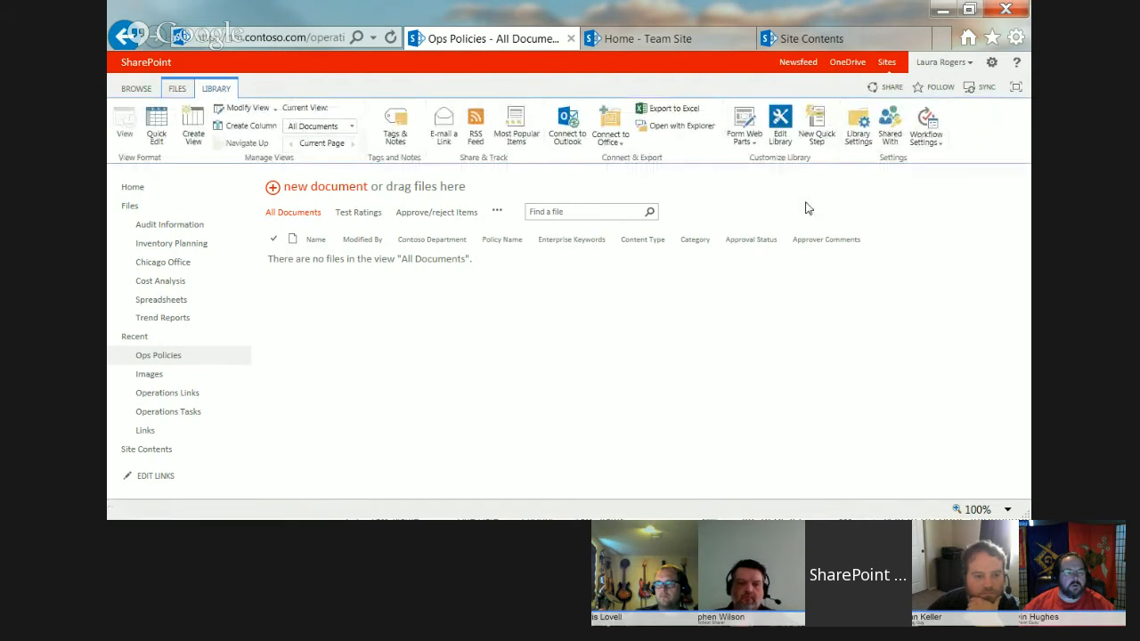
{"action": "left_click", "coordinate": [858, 125]}
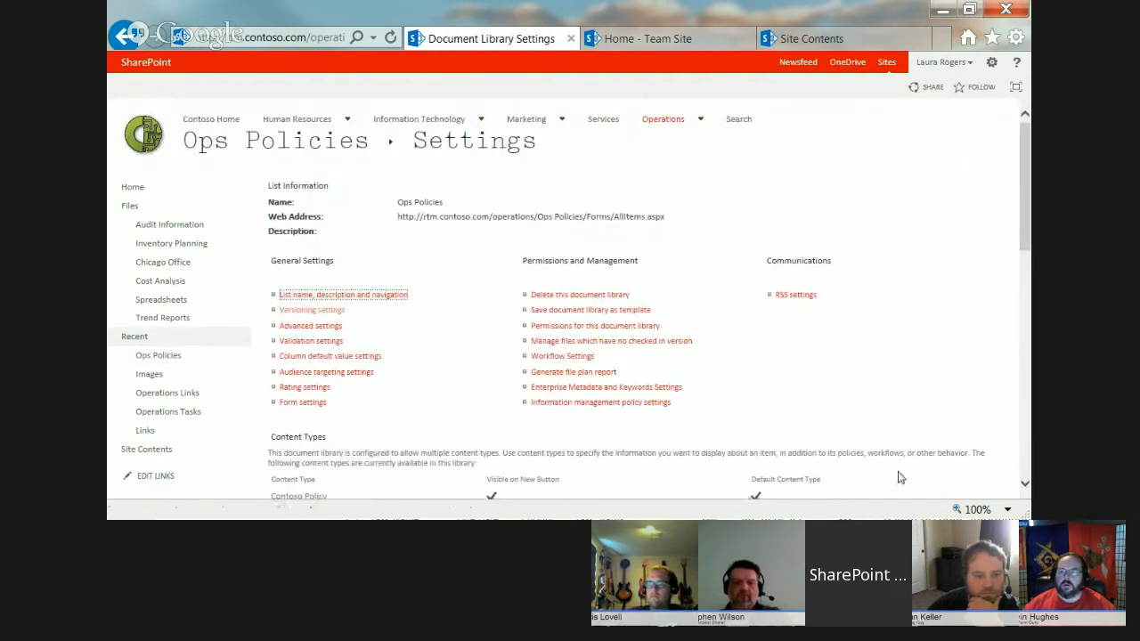
{"action": "left_click_drag", "start_coordinate": [1025, 242], "coordinate": [1029, 272]}
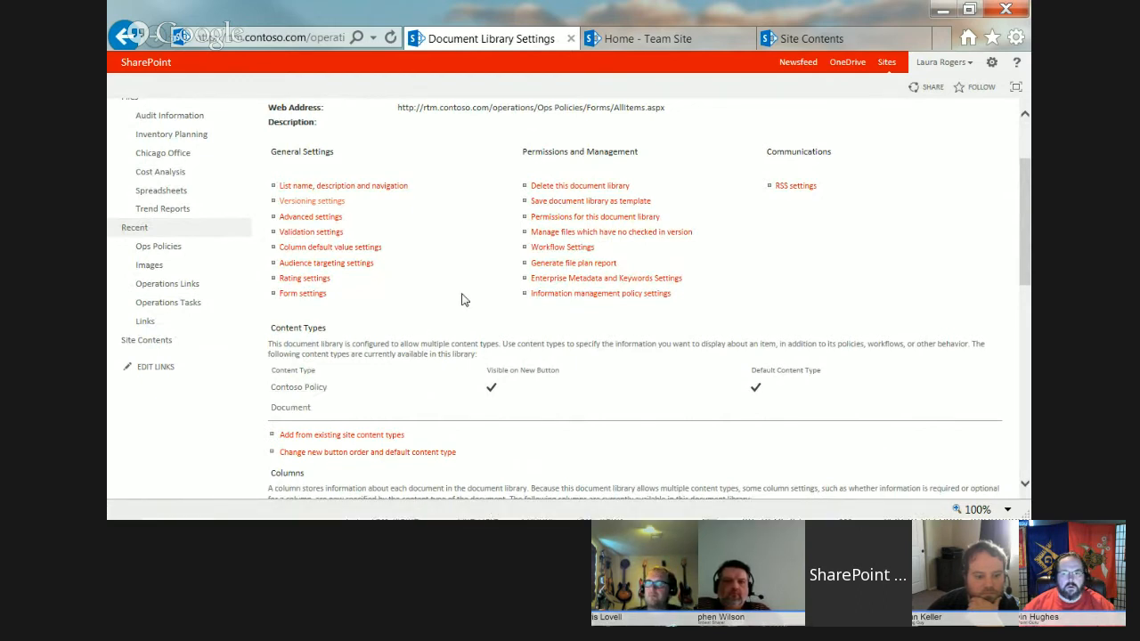
Go to the top-level site's settings, open the Contoso Policy site content type, and review its columns.
{"action": "left_click", "coordinate": [991, 66]}
{"action": "left_click", "coordinate": [962, 207]}
{"action": "scroll", "coordinate": [423, 355], "scroll_direction": "down", "scroll_amount": 3}
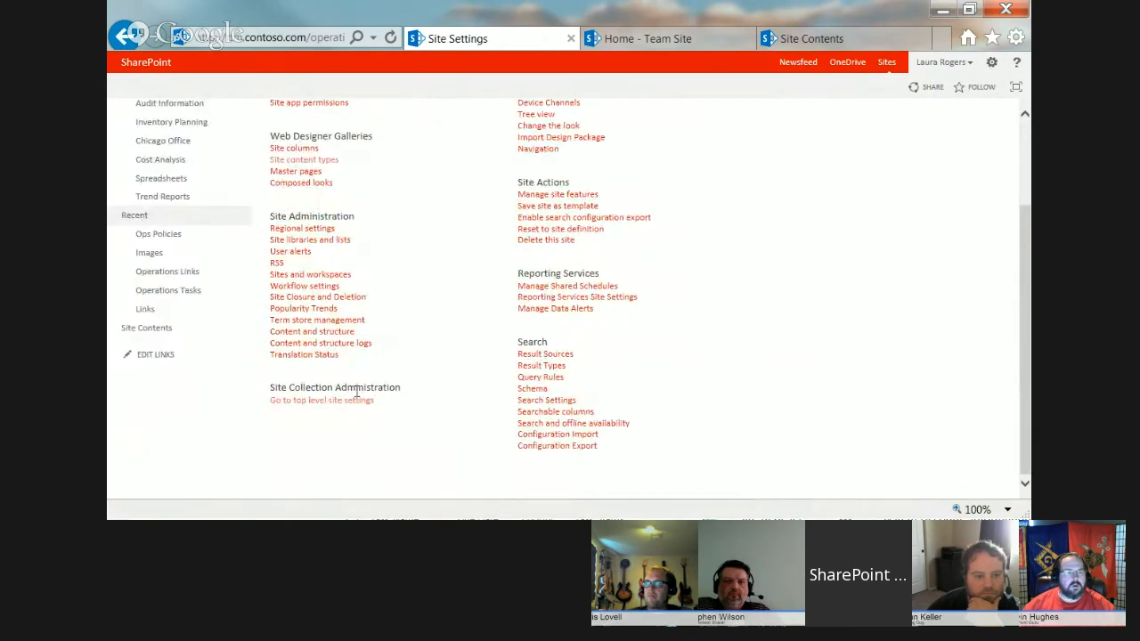
{"action": "left_click", "coordinate": [344, 407]}
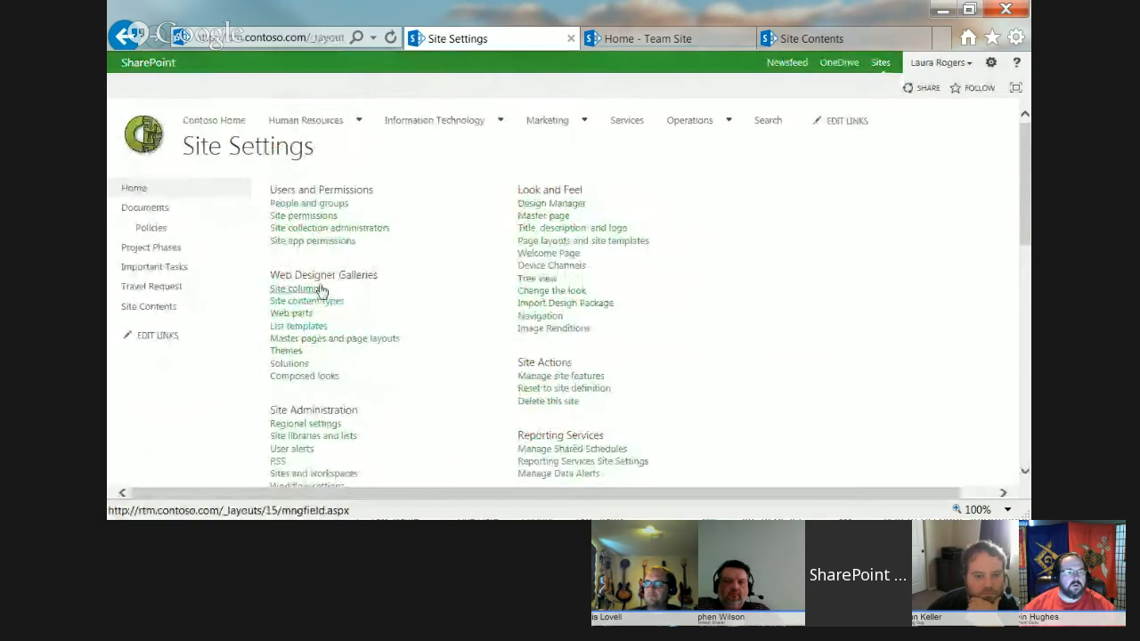
{"action": "left_click", "coordinate": [526, 329]}
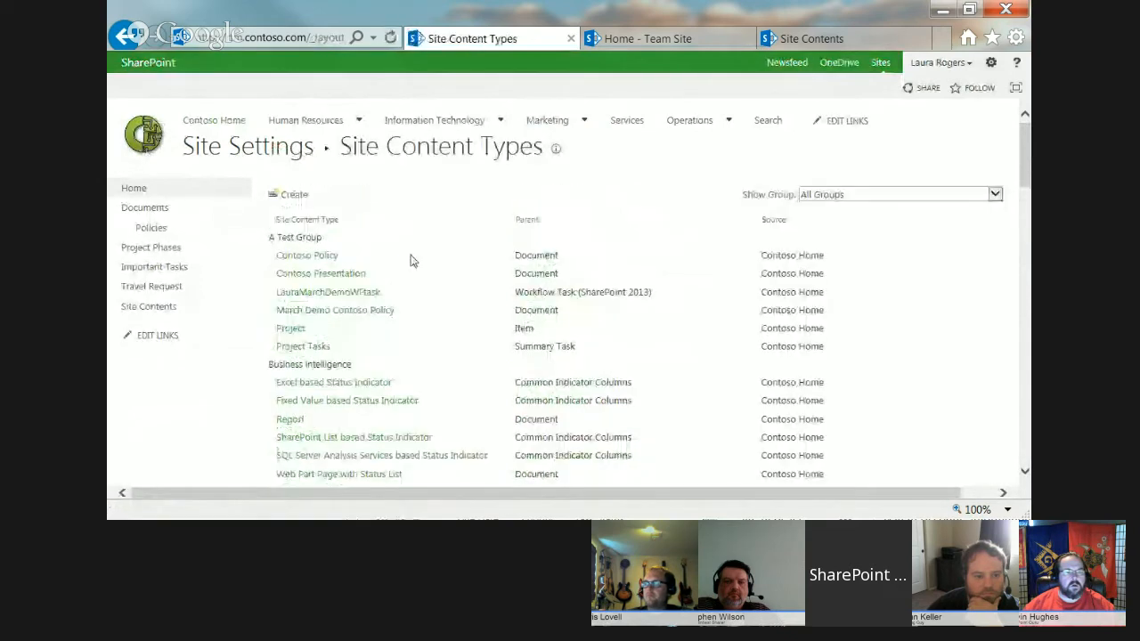
{"action": "left_click", "coordinate": [306, 258]}
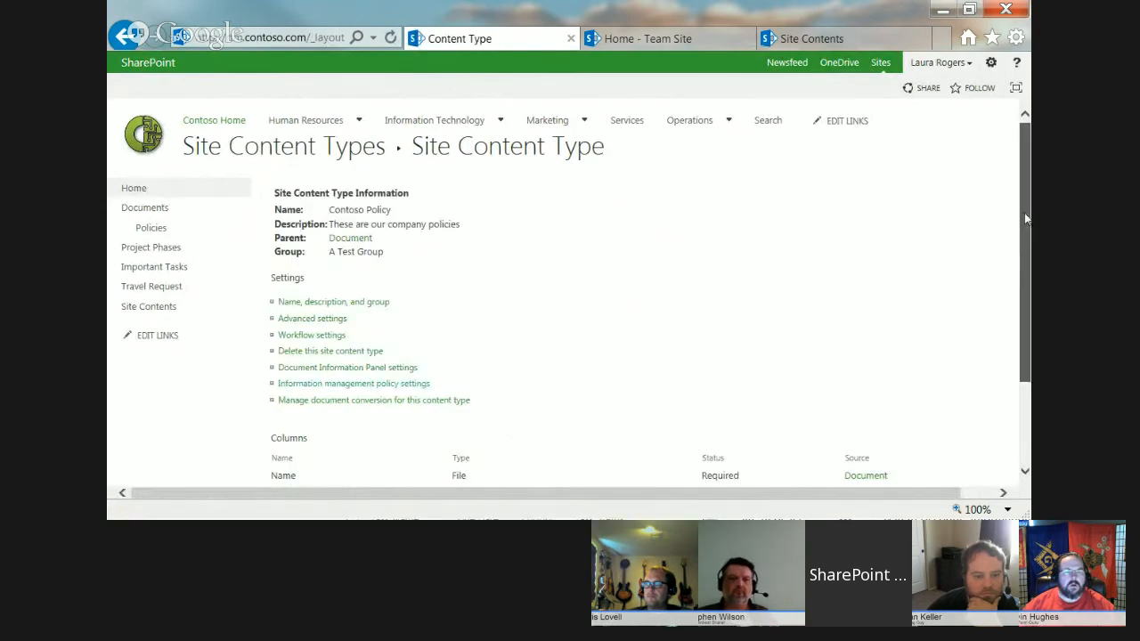
{"action": "left_click_drag", "start_coordinate": [1024, 232], "coordinate": [1024, 313]}
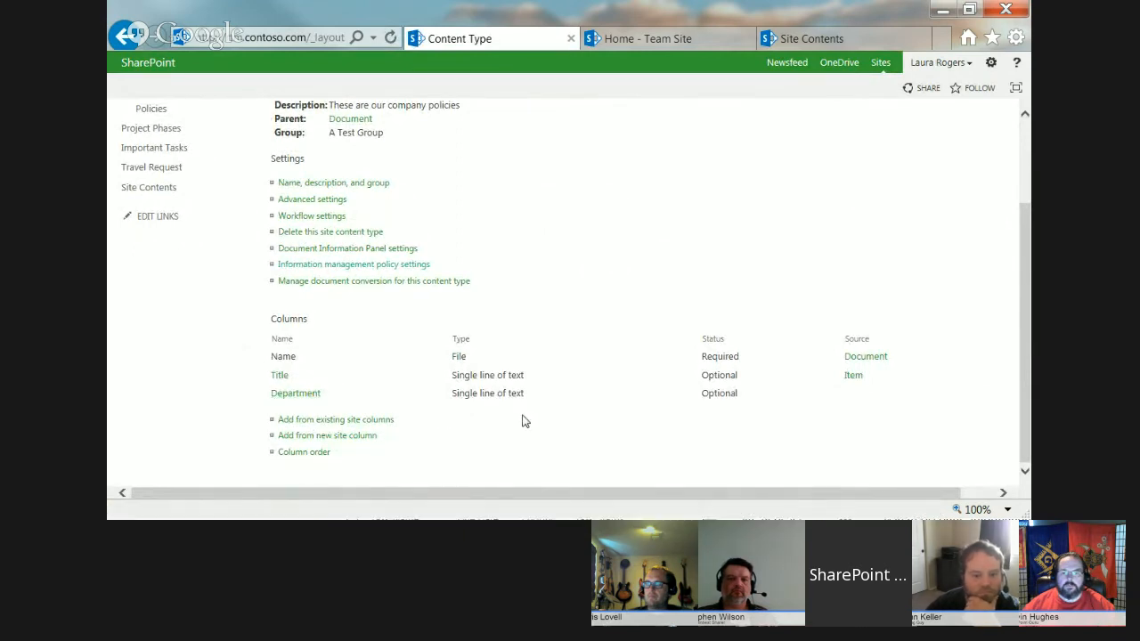
Check the document template in the Contoso Policy content type's advanced settings, cancel without changes, and look over its columns again.
{"action": "left_click", "coordinate": [312, 200]}
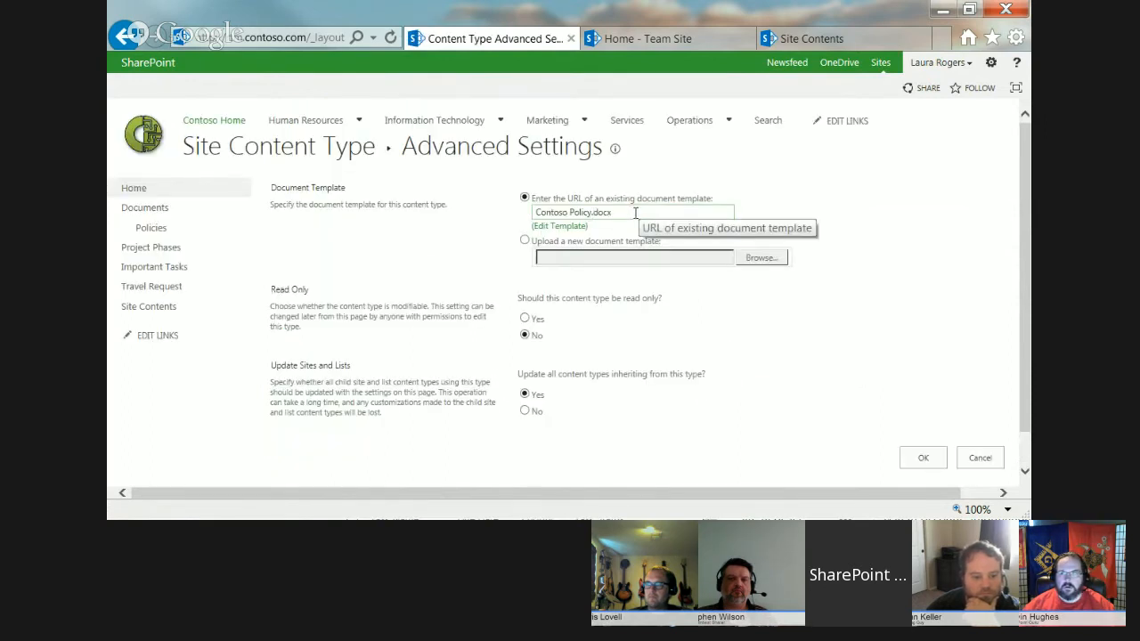
{"action": "left_click", "coordinate": [980, 459]}
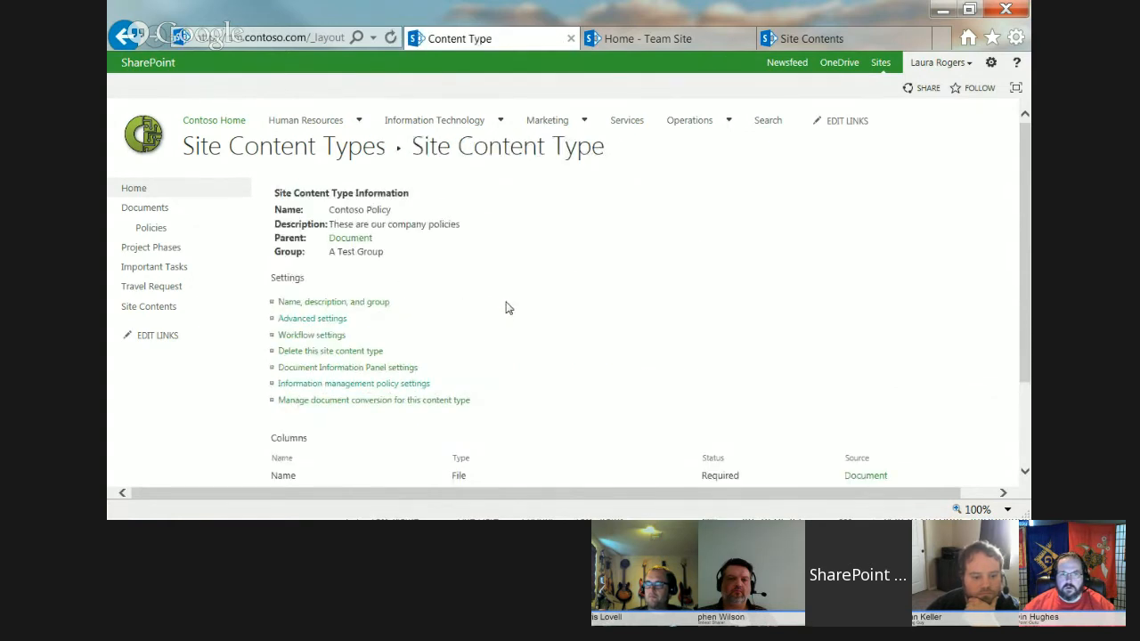
{"action": "scroll", "coordinate": [454, 343], "scroll_direction": "down", "scroll_amount": 3}
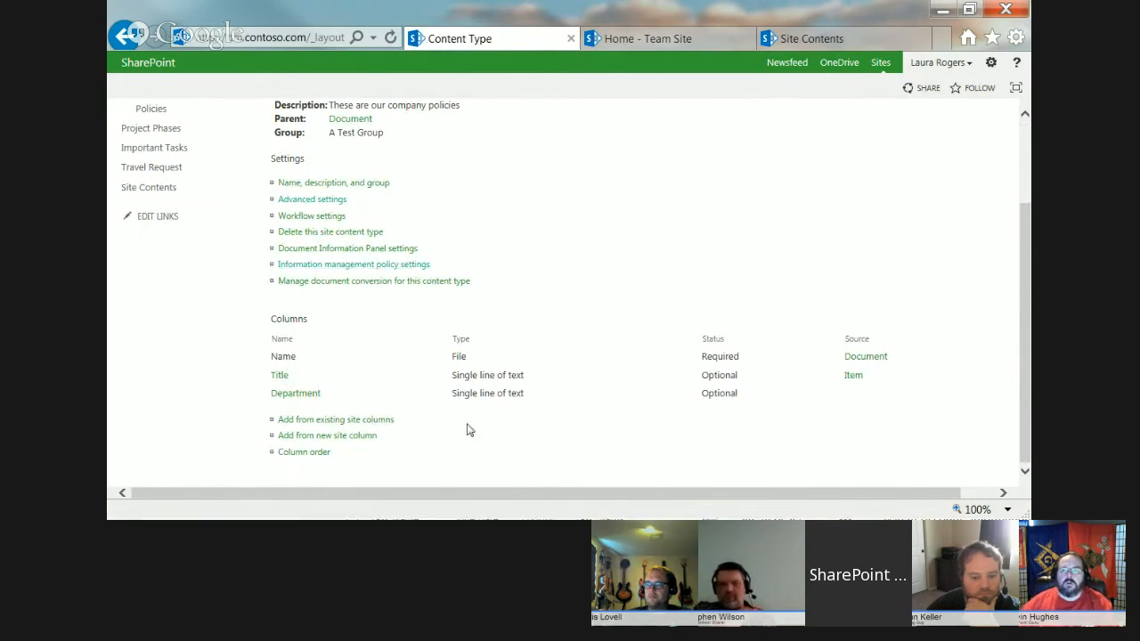
{"action": "scroll", "coordinate": [476, 431], "scroll_direction": "up", "scroll_amount": 2}
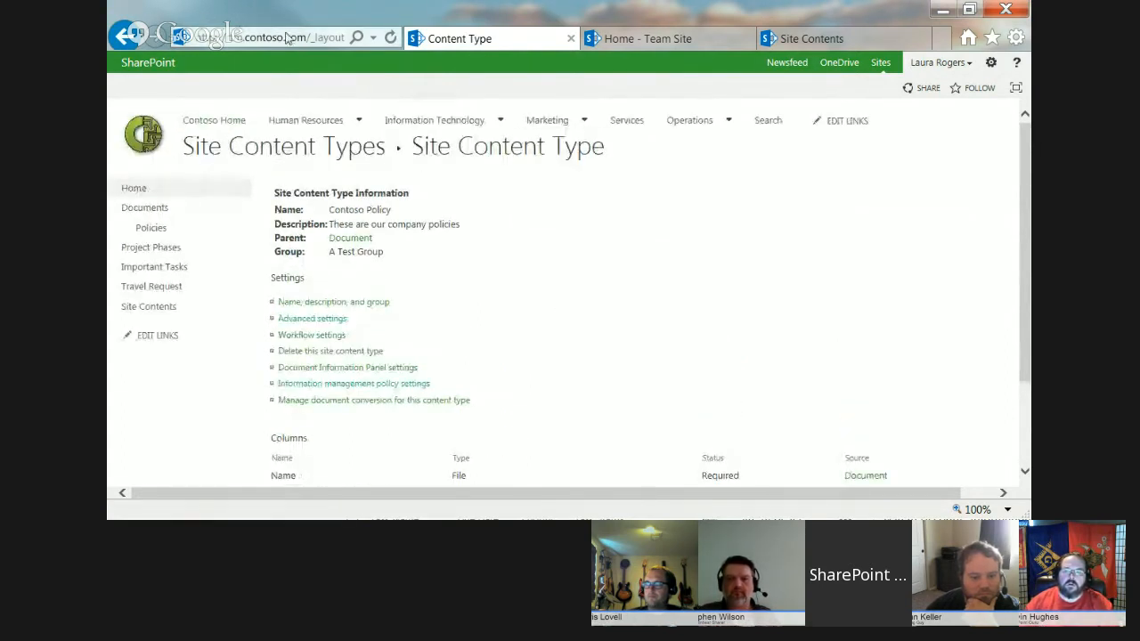
Return to the Ops Policies library settings in Operations and examine the content types and columns it uses.
{"action": "left_click", "coordinate": [700, 124]}
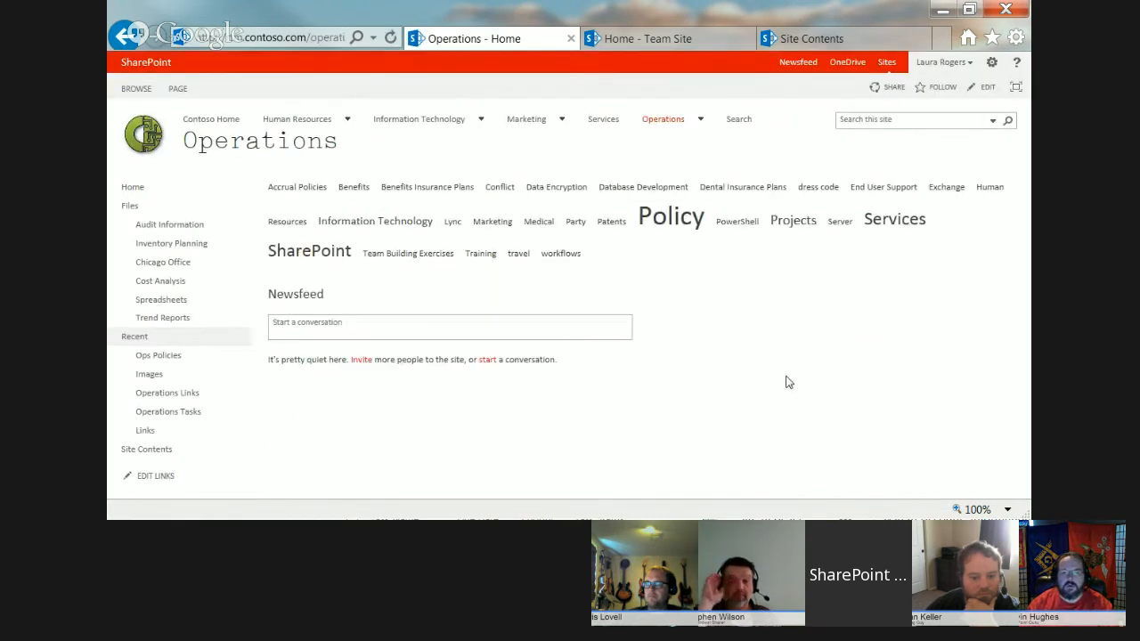
{"action": "left_click", "coordinate": [155, 361]}
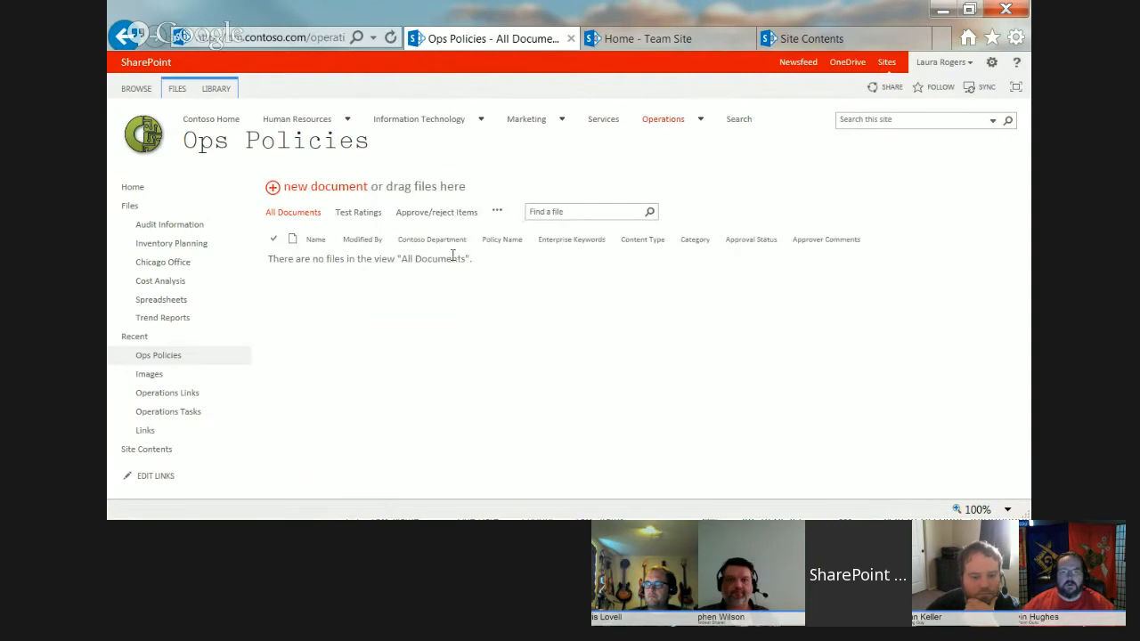
{"action": "left_click", "coordinate": [228, 89]}
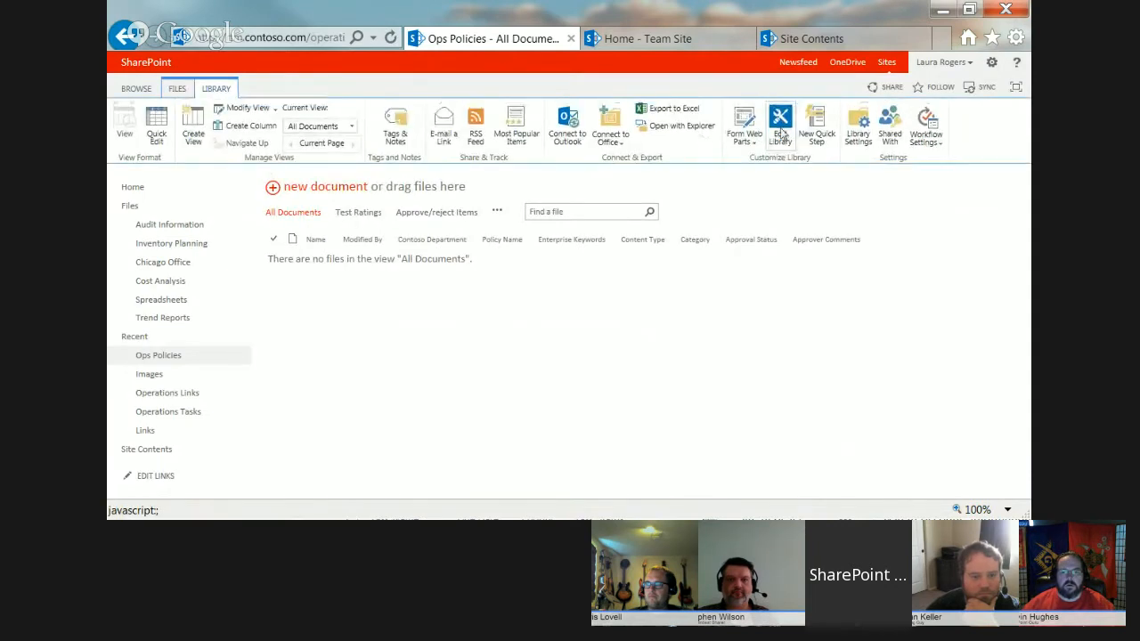
{"action": "left_click", "coordinate": [861, 132]}
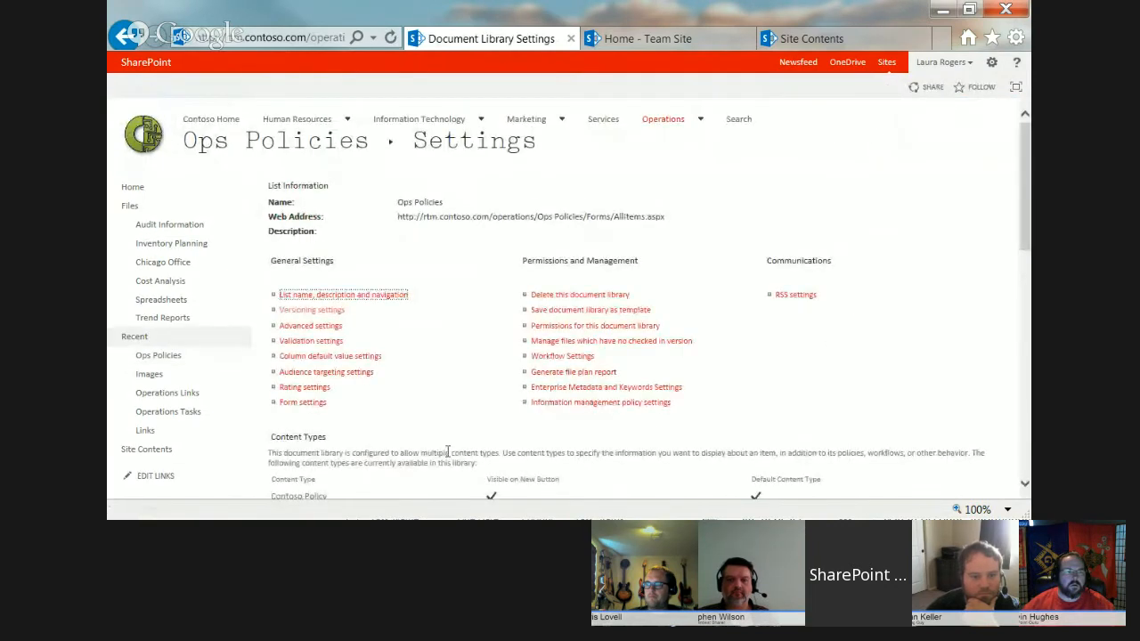
{"action": "left_click_drag", "start_coordinate": [1029, 235], "coordinate": [1029, 292]}
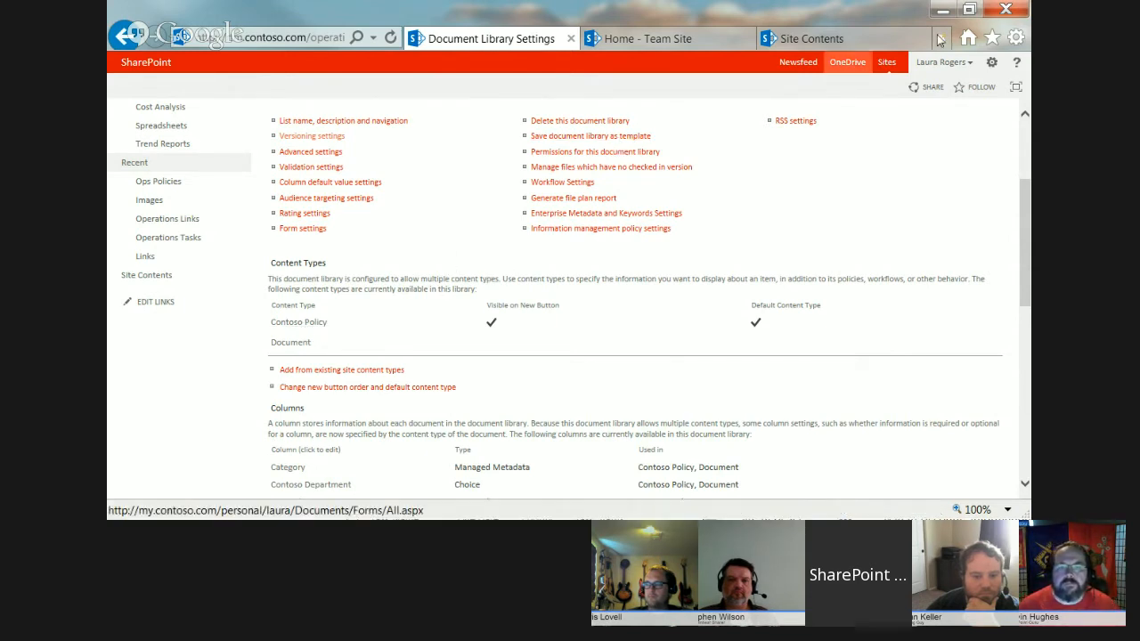
Reopen the Contoso Policy content type from the top-level site's content types gallery and bring up its column list.
{"action": "left_click", "coordinate": [992, 63]}
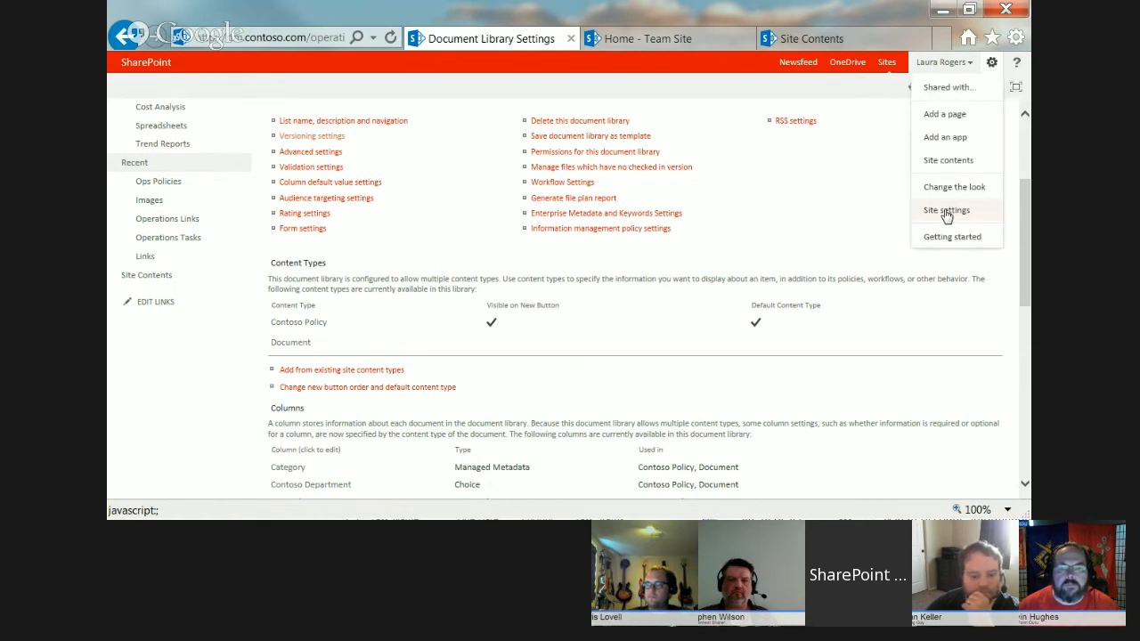
{"action": "left_click", "coordinate": [947, 211]}
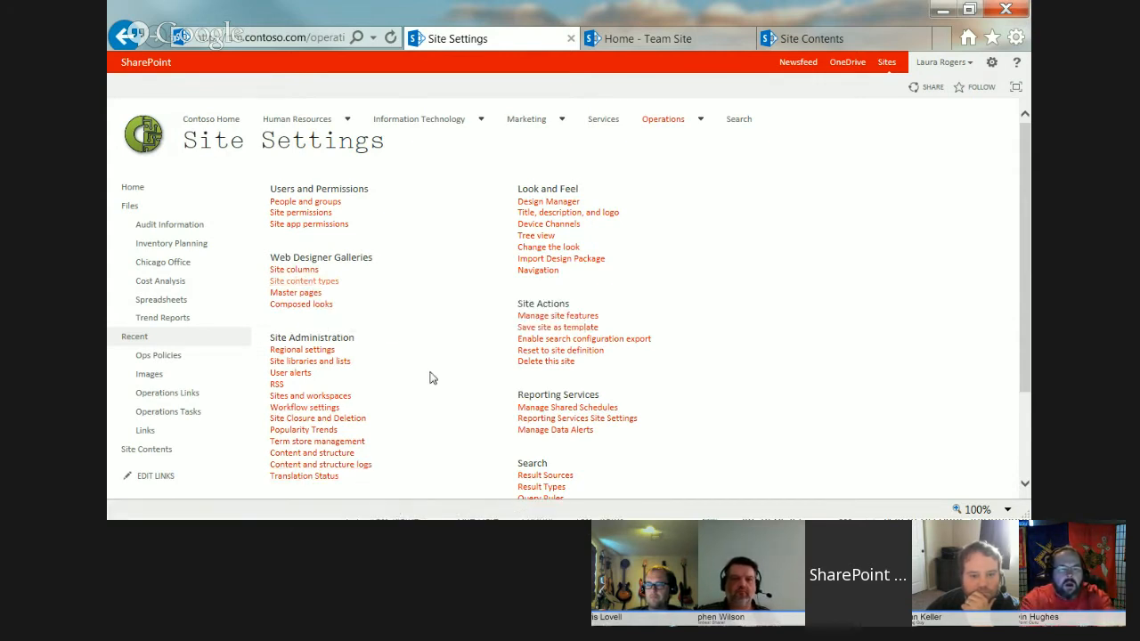
{"action": "scroll", "coordinate": [366, 396], "scroll_direction": "down", "scroll_amount": 3}
{"action": "left_click", "coordinate": [305, 402]}
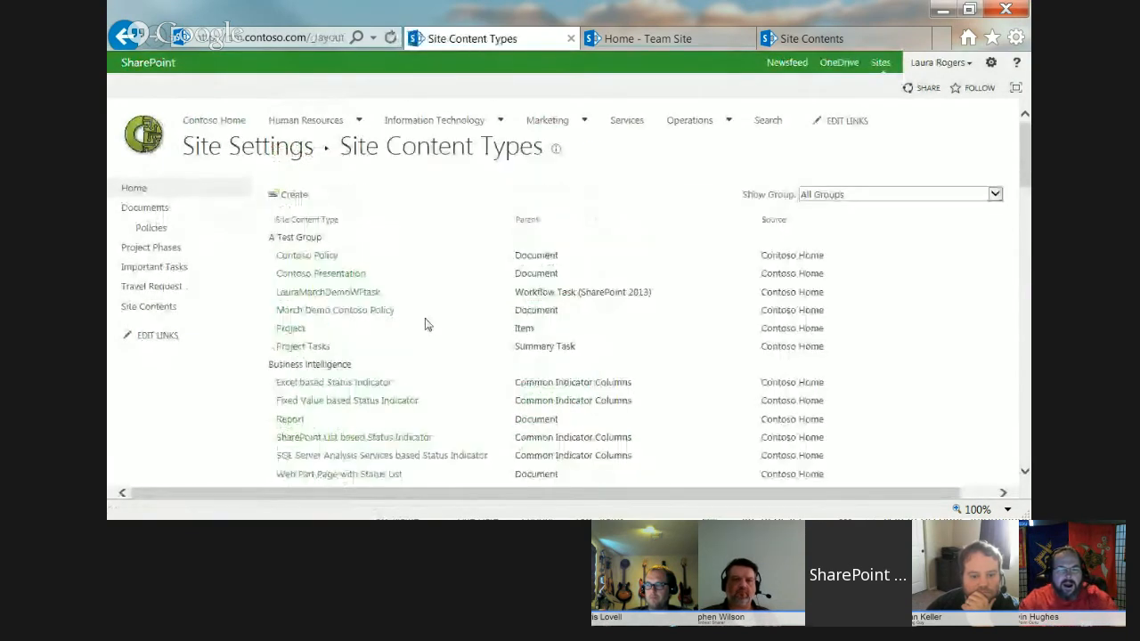
{"action": "left_click", "coordinate": [325, 260]}
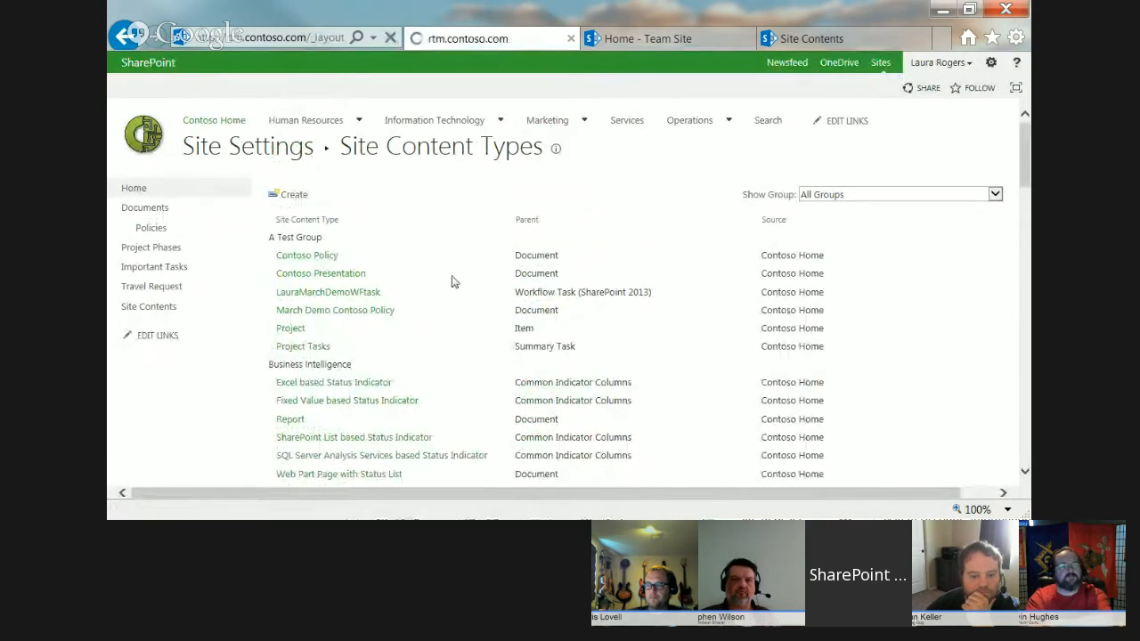
{"action": "scroll", "coordinate": [794, 309], "scroll_direction": "down", "scroll_amount": 1}
{"action": "scroll", "coordinate": [794, 309], "scroll_direction": "down", "scroll_amount": 1}
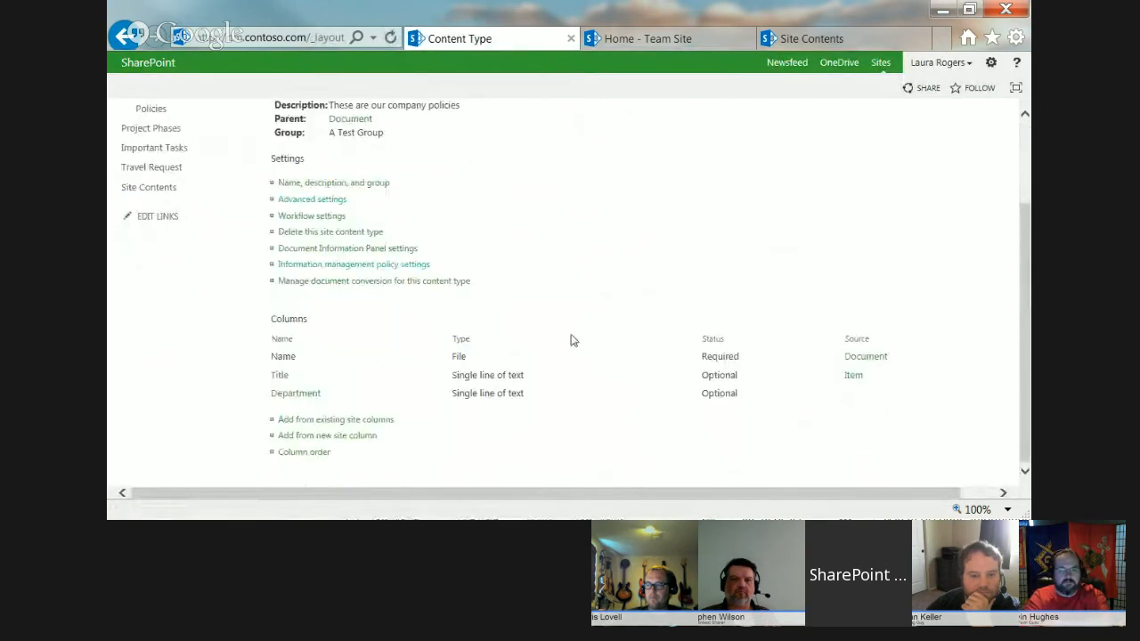
Add the existing site column Policy Owner to the Contoso Policy content type, keeping updates to inheriting content types enabled.
{"action": "left_click", "coordinate": [367, 423]}
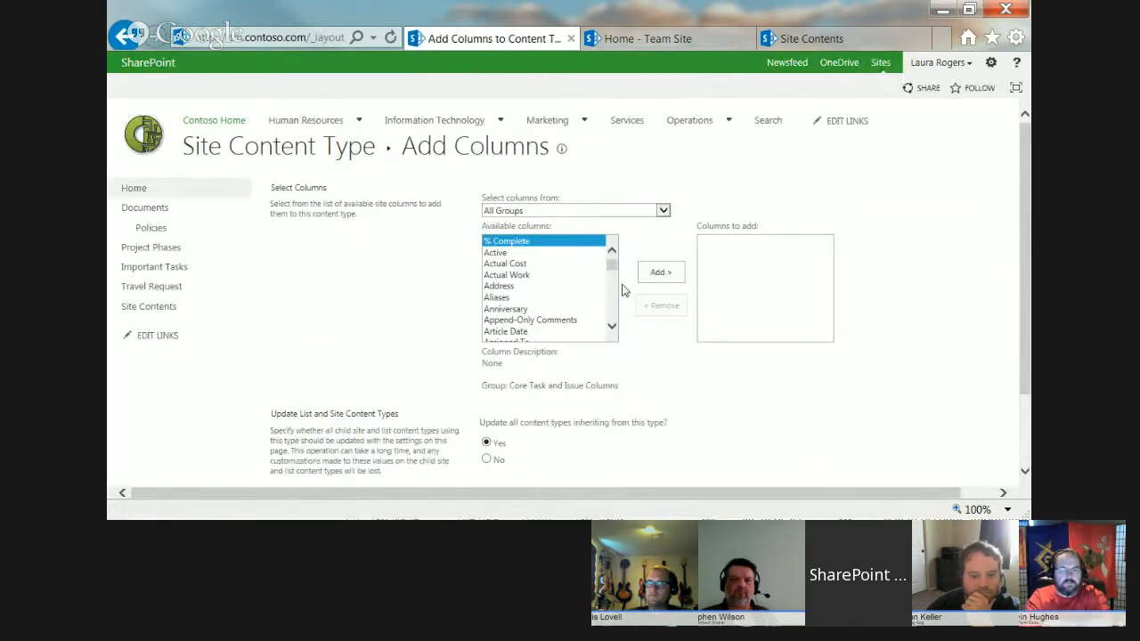
{"action": "scroll", "coordinate": [611, 314], "scroll_direction": "down", "scroll_amount": 3}
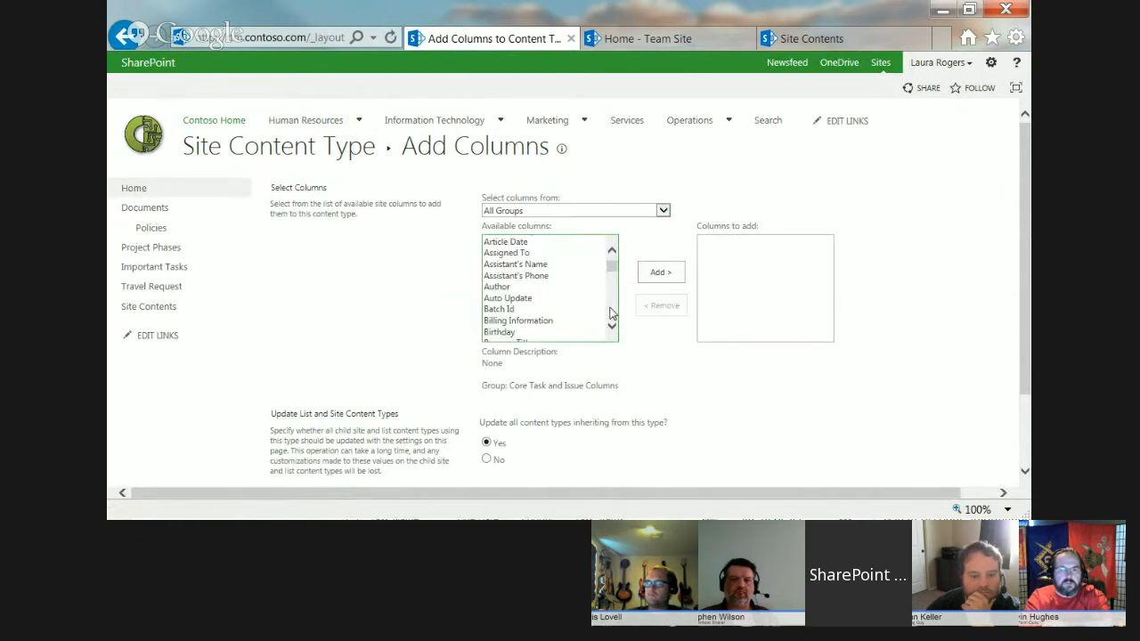
{"action": "scroll", "coordinate": [611, 312], "scroll_direction": "down", "scroll_amount": 3}
{"action": "left_click_drag", "start_coordinate": [612, 270], "coordinate": [611, 277]}
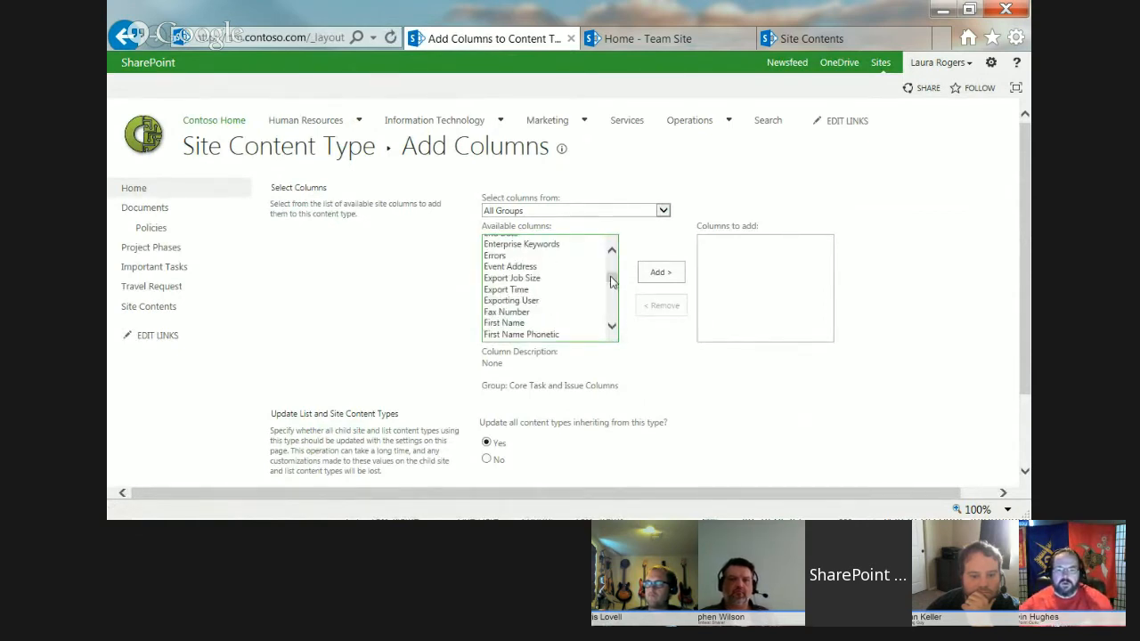
{"action": "left_click", "coordinate": [611, 312]}
{"action": "left_click", "coordinate": [612, 310]}
{"action": "left_click", "coordinate": [611, 312]}
{"action": "left_click", "coordinate": [611, 312]}
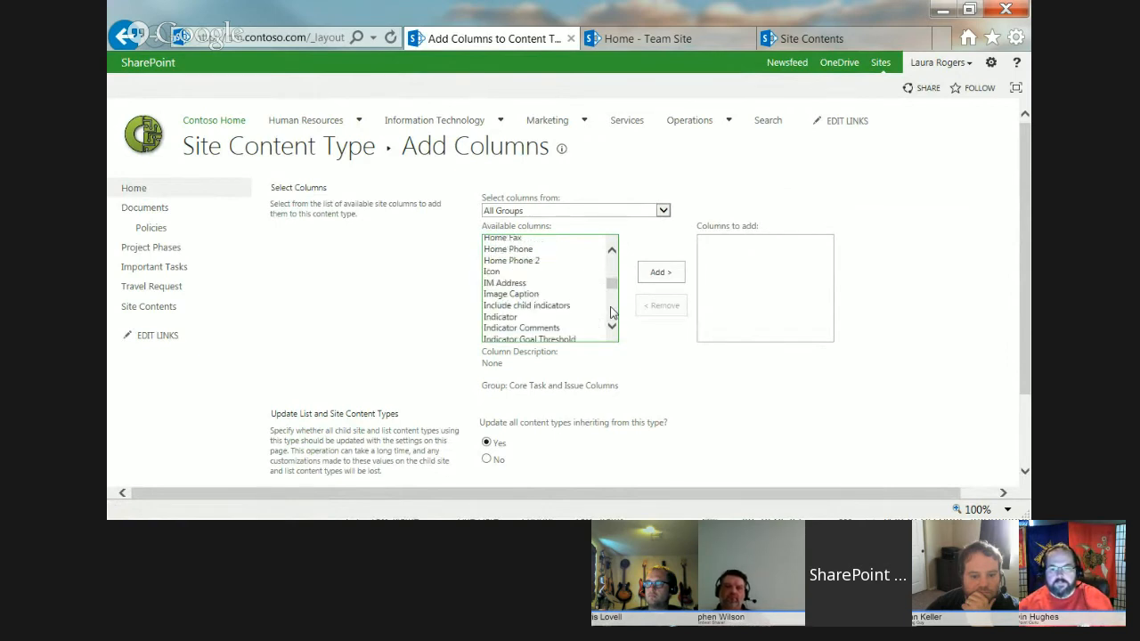
{"action": "left_click", "coordinate": [611, 312]}
{"action": "left_click", "coordinate": [611, 311]}
{"action": "left_click", "coordinate": [611, 312]}
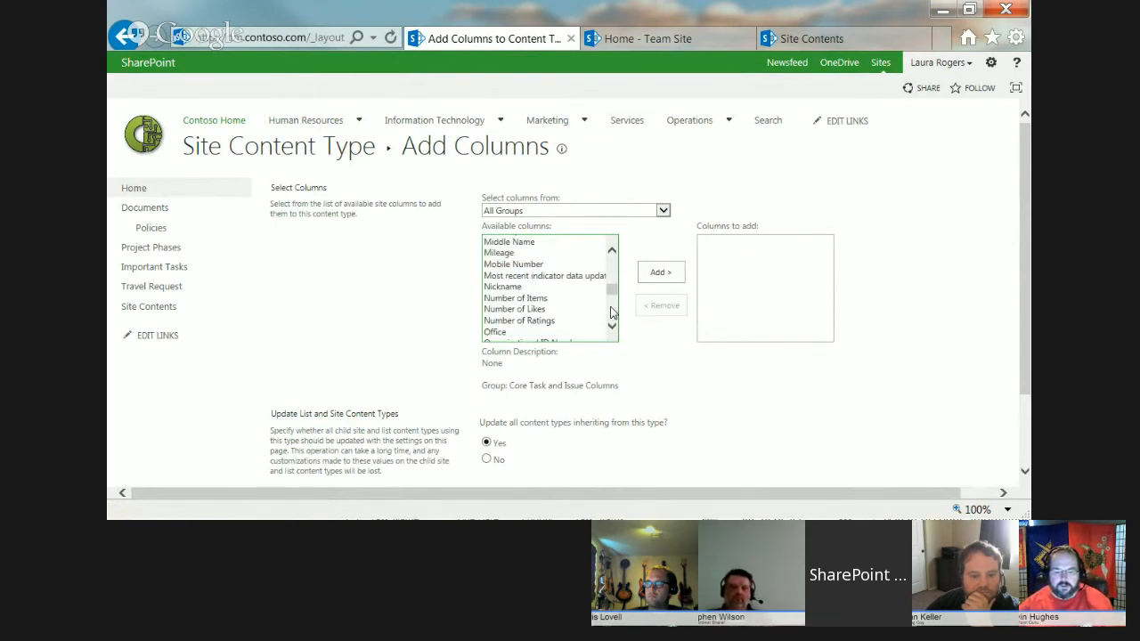
{"action": "left_click", "coordinate": [559, 321]}
{"action": "key", "text": "p"}
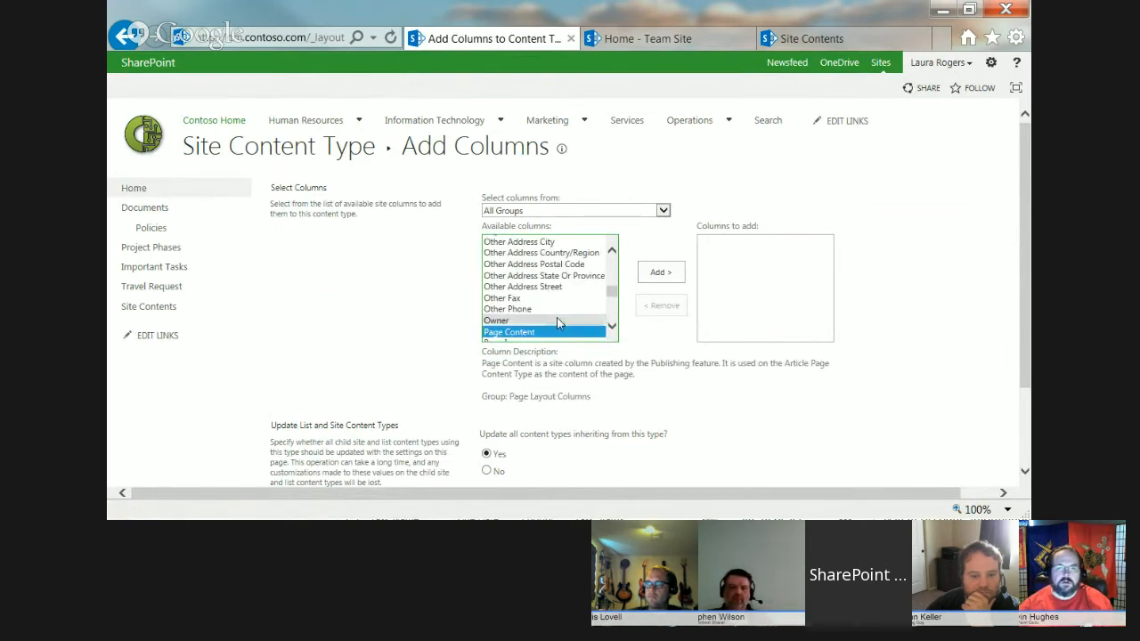
{"action": "left_click", "coordinate": [615, 328]}
{"action": "left_click", "coordinate": [616, 328]}
{"action": "left_click", "coordinate": [615, 328]}
{"action": "left_click", "coordinate": [615, 327]}
{"action": "left_click", "coordinate": [616, 328]}
{"action": "left_click", "coordinate": [615, 327]}
{"action": "left_click", "coordinate": [616, 328]}
{"action": "left_click", "coordinate": [616, 328]}
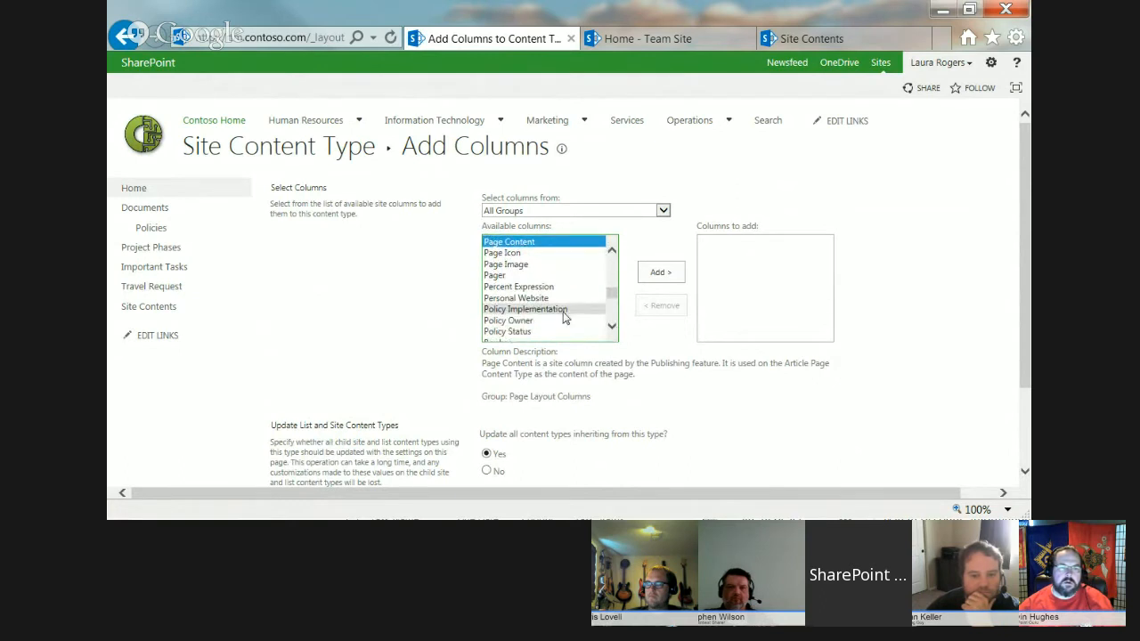
{"action": "left_click", "coordinate": [539, 322]}
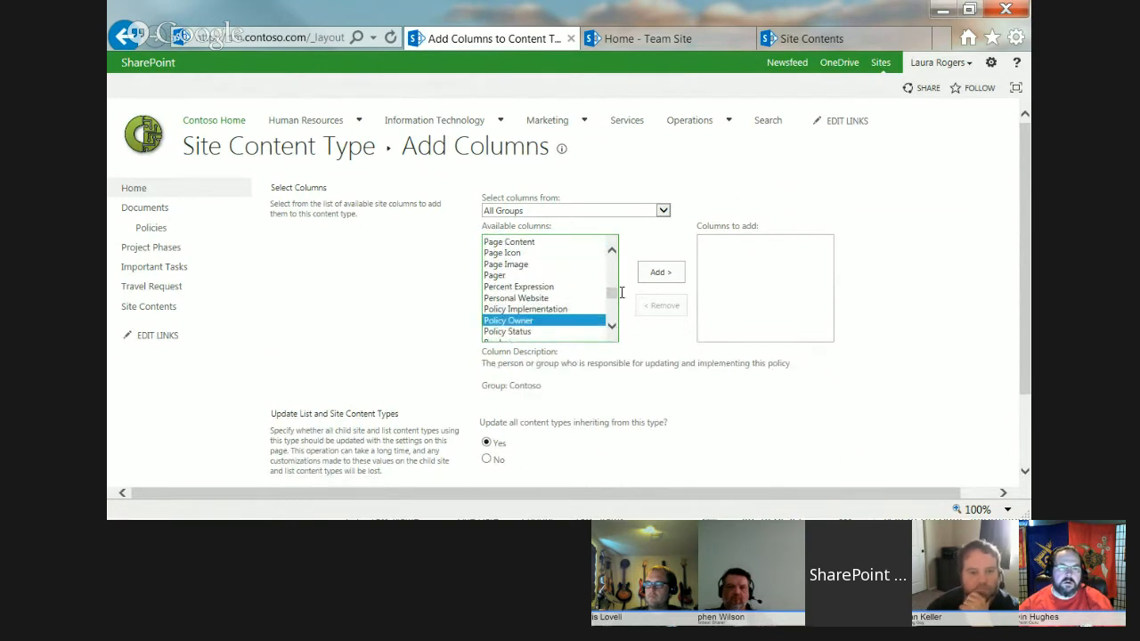
{"action": "left_click", "coordinate": [669, 273]}
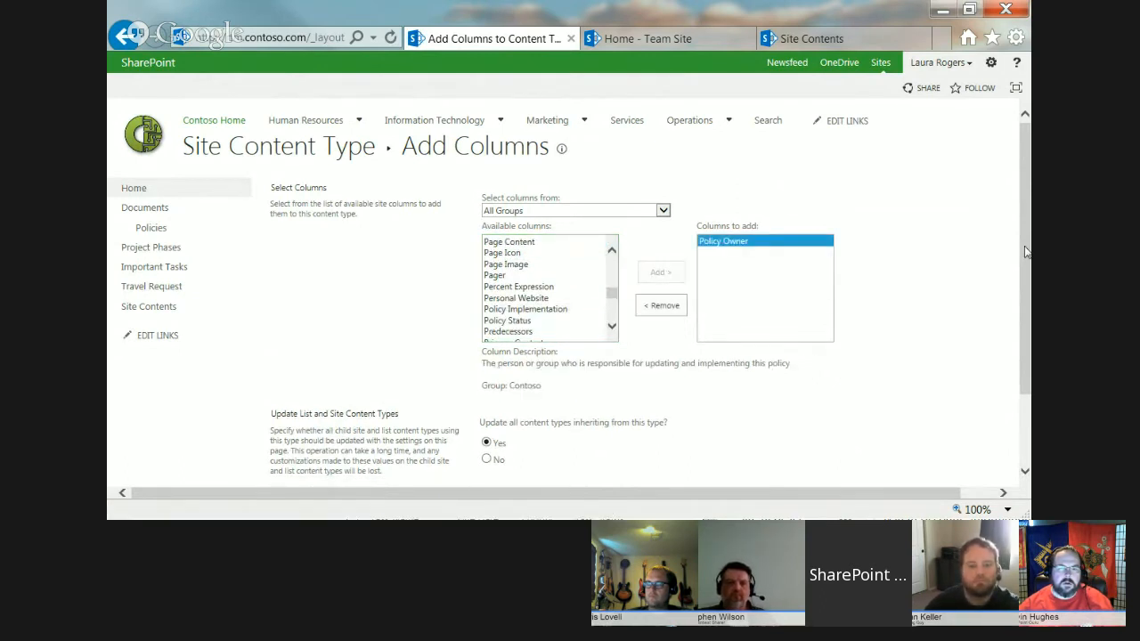
{"action": "scroll", "coordinate": [1011, 257], "scroll_direction": "down", "scroll_amount": 3}
{"action": "left_click", "coordinate": [906, 421]}
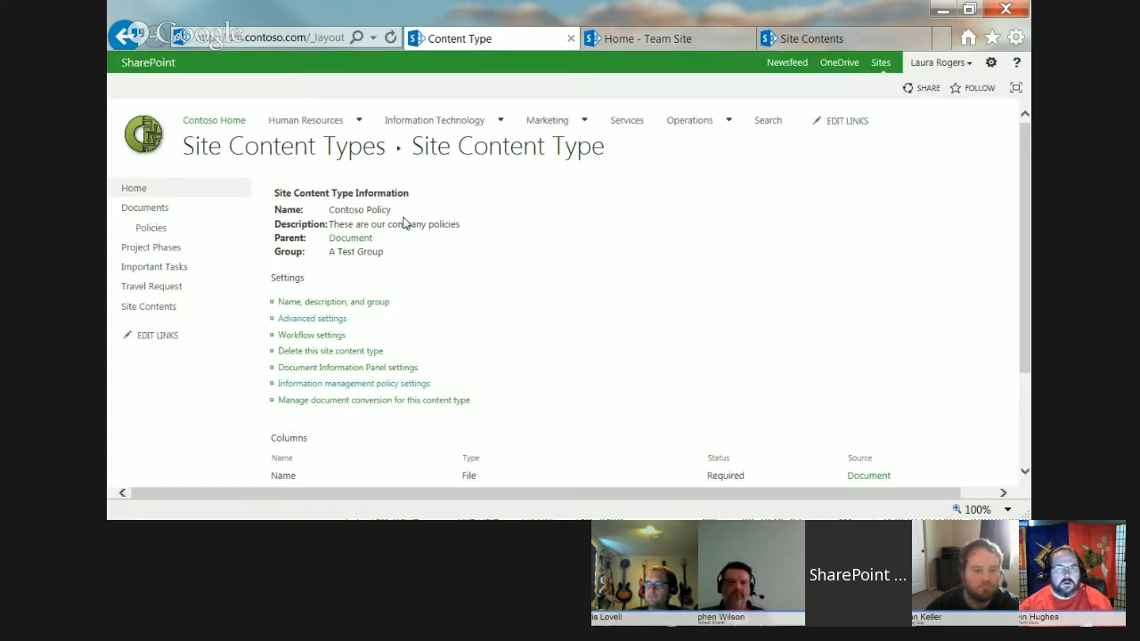
Open the Ops Policies library settings in Operations and examine its column list, including which content types use each column.
{"action": "left_click", "coordinate": [693, 125]}
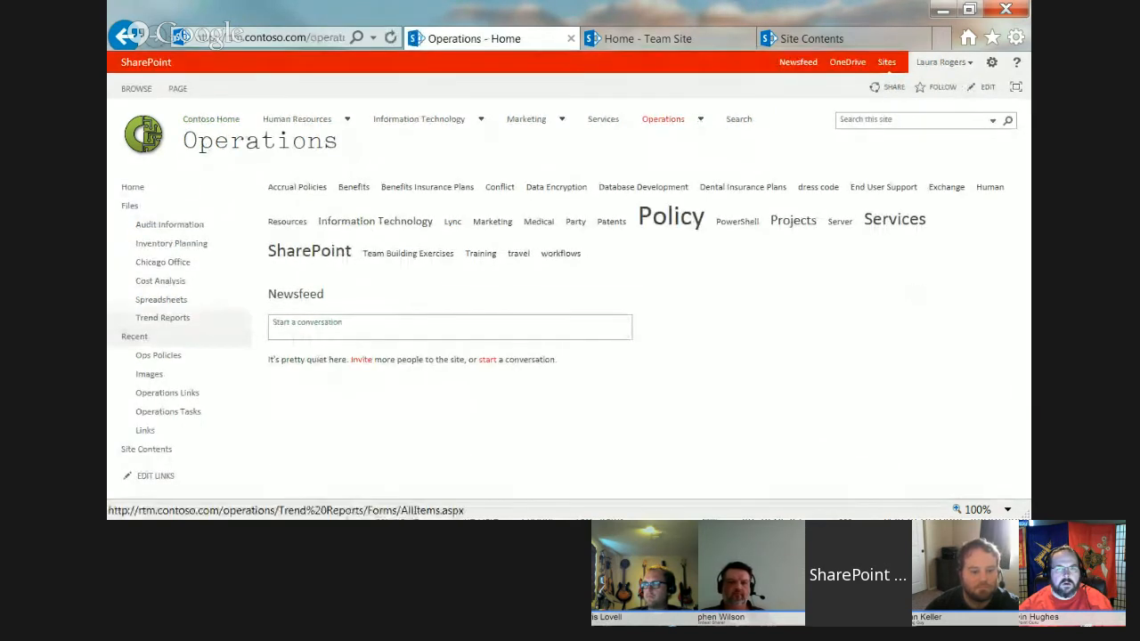
{"action": "left_click", "coordinate": [166, 357]}
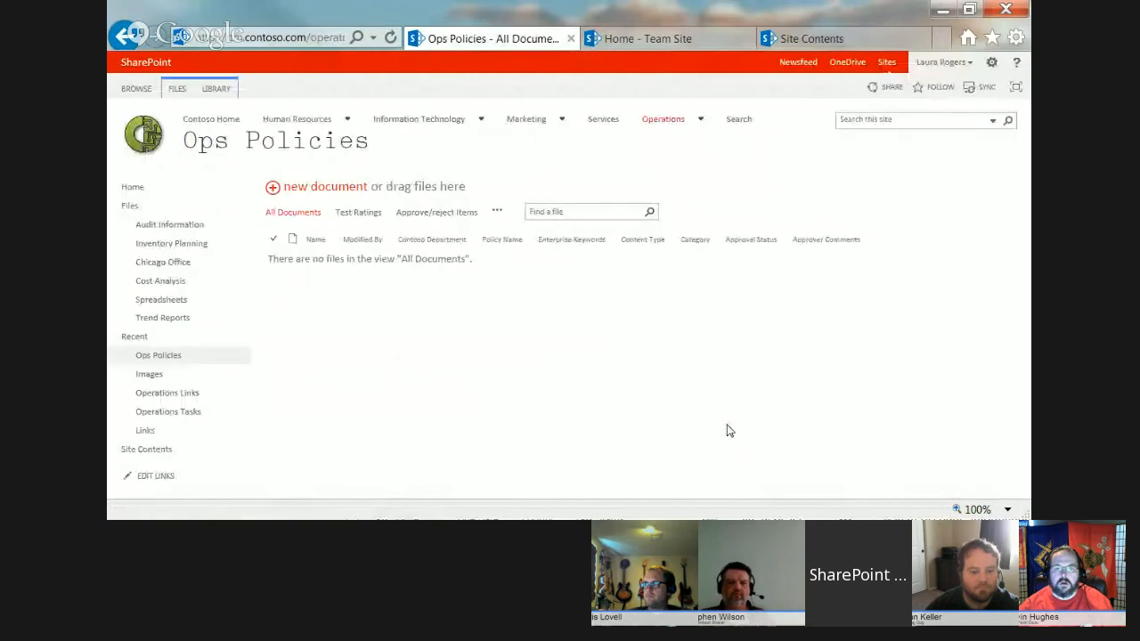
{"action": "left_click", "coordinate": [216, 88]}
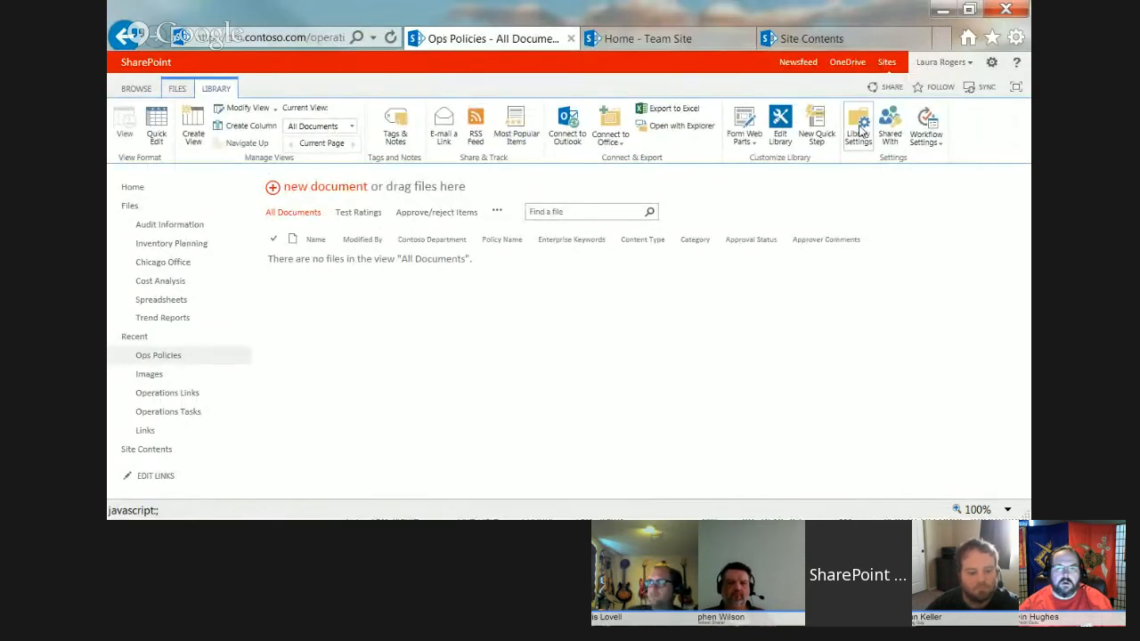
{"action": "left_click", "coordinate": [860, 132]}
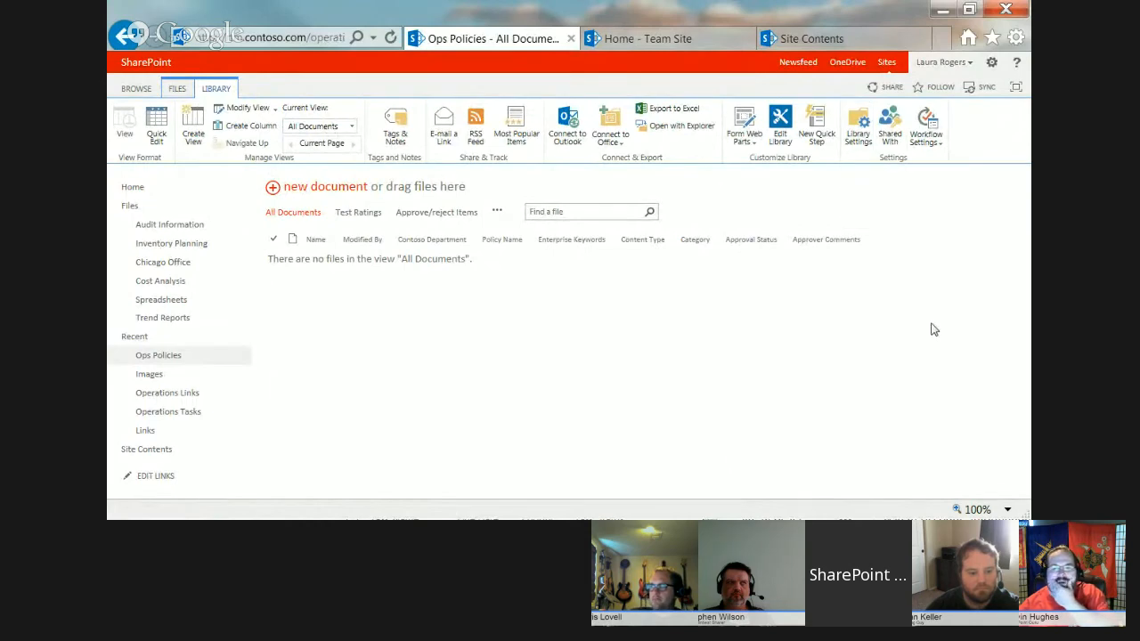
{"action": "scroll", "coordinate": [932, 326], "scroll_direction": "down", "scroll_amount": 5}
{"action": "scroll", "coordinate": [570, 303], "scroll_direction": "down", "scroll_amount": 3}
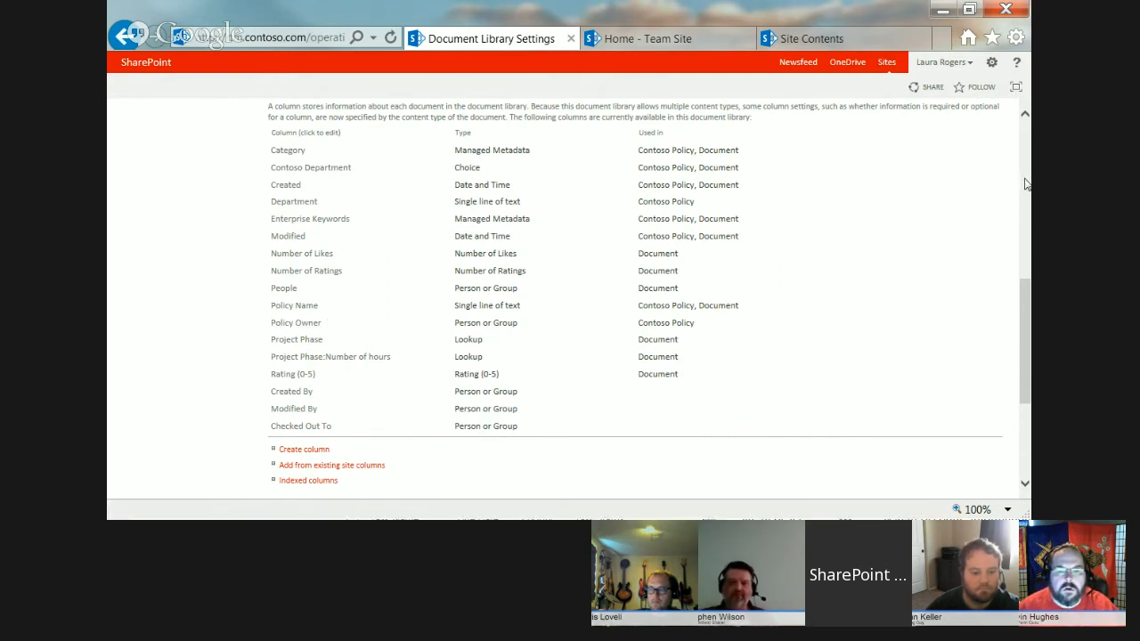
{"action": "scroll", "coordinate": [310, 131], "scroll_direction": "up", "scroll_amount": 4}
{"action": "scroll", "coordinate": [700, 161], "scroll_direction": "up", "scroll_amount": 2}
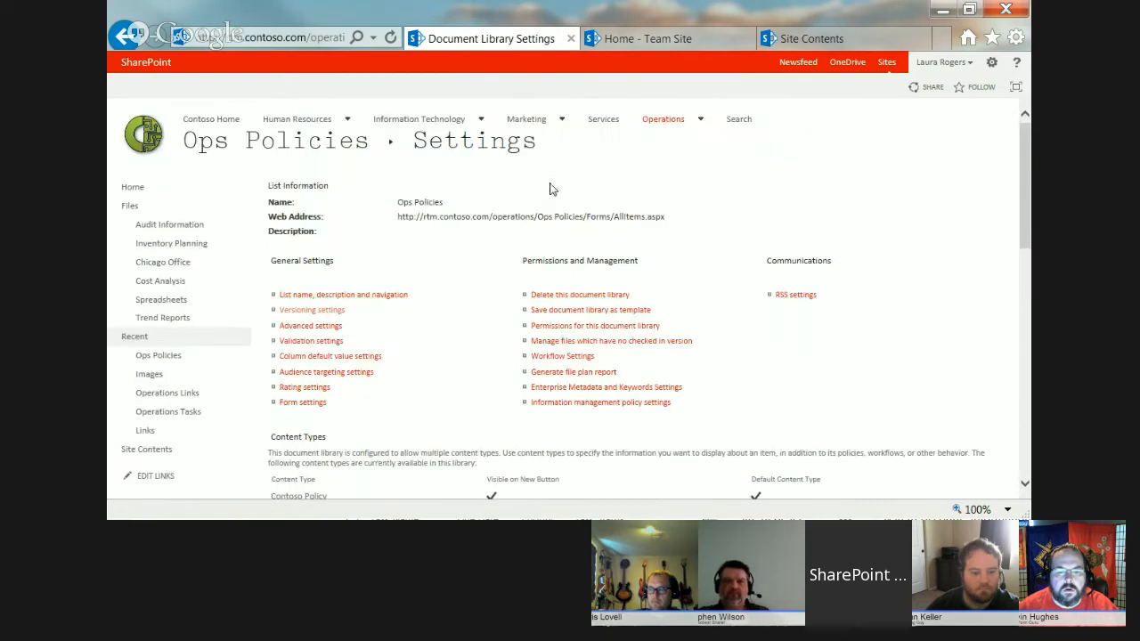
Show the Policy Owner column in the Ops Policies library's All Documents view, going back to the library settings to retry the change.
{"action": "left_click", "coordinate": [326, 152]}
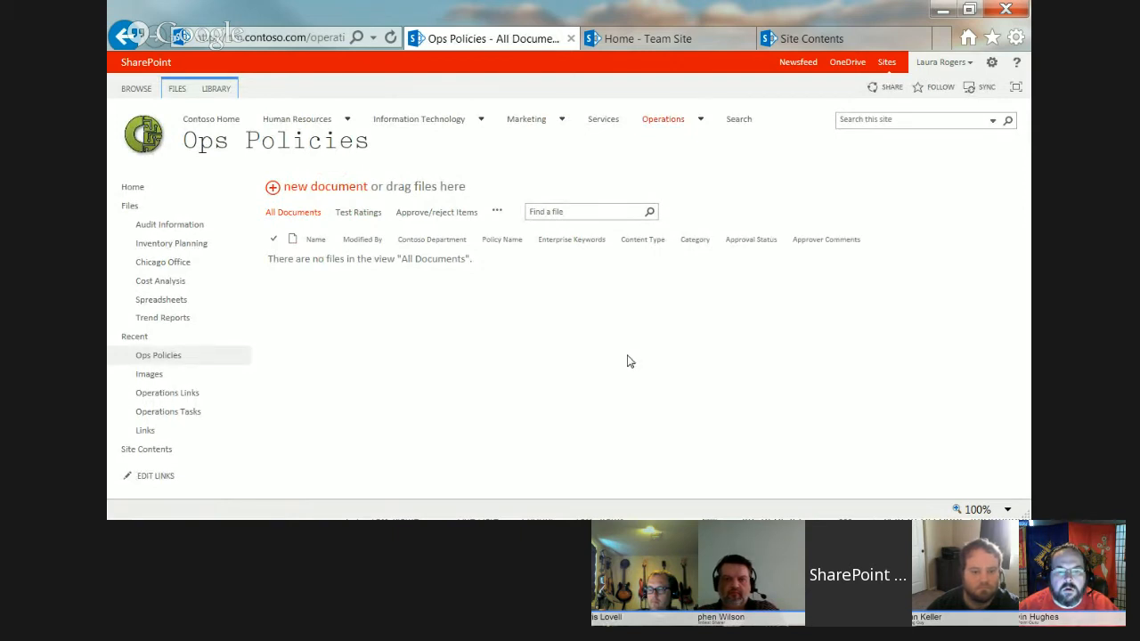
{"action": "left_click", "coordinate": [497, 211]}
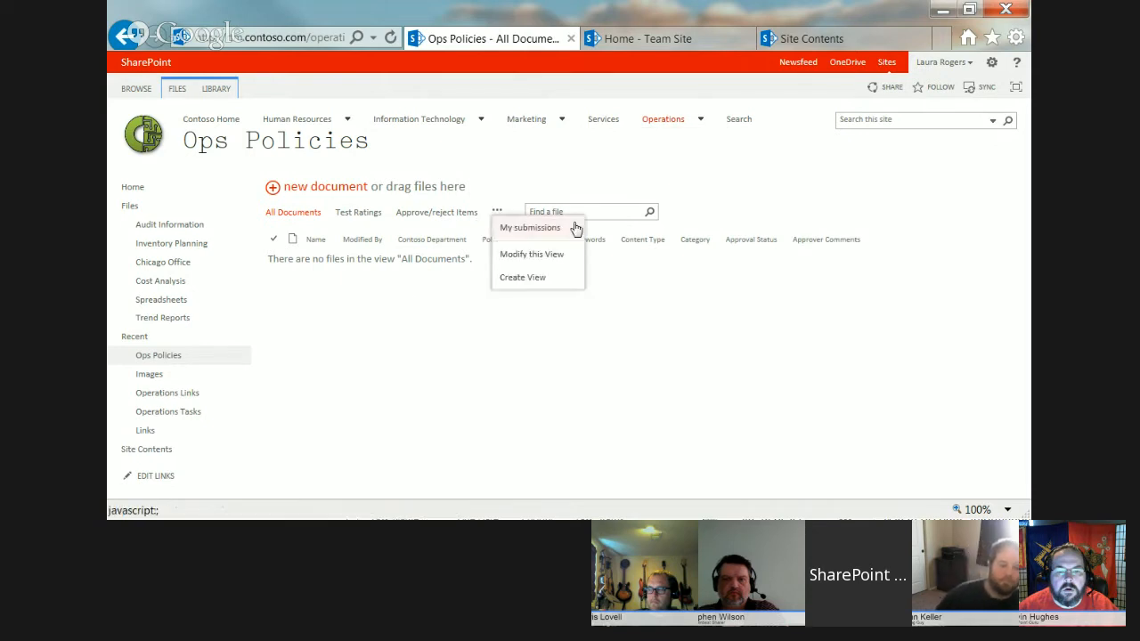
{"action": "left_click", "coordinate": [532, 254]}
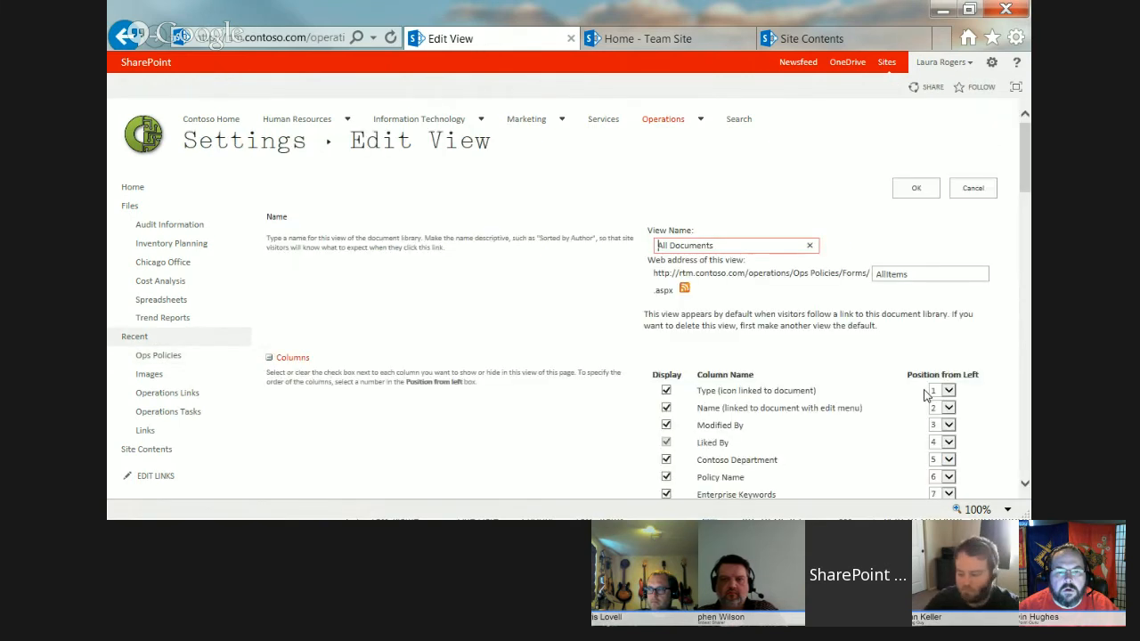
{"action": "scroll", "coordinate": [927, 394], "scroll_direction": "down", "scroll_amount": 10}
{"action": "left_click", "coordinate": [666, 341]}
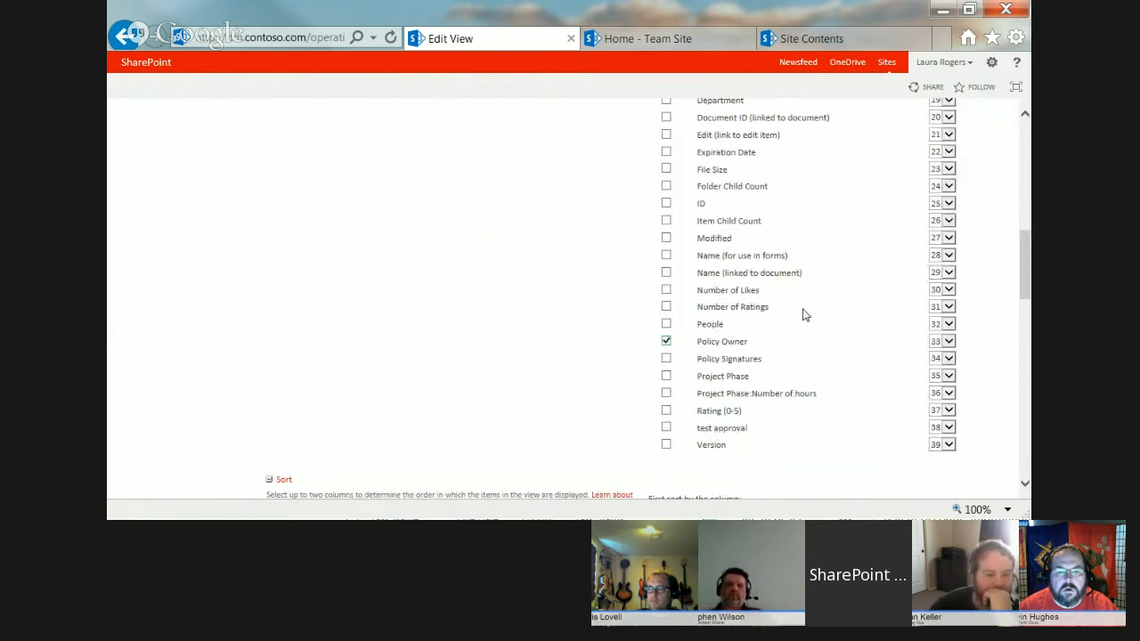
{"action": "scroll", "coordinate": [802, 313], "scroll_direction": "up", "scroll_amount": 10}
{"action": "left_click", "coordinate": [919, 190]}
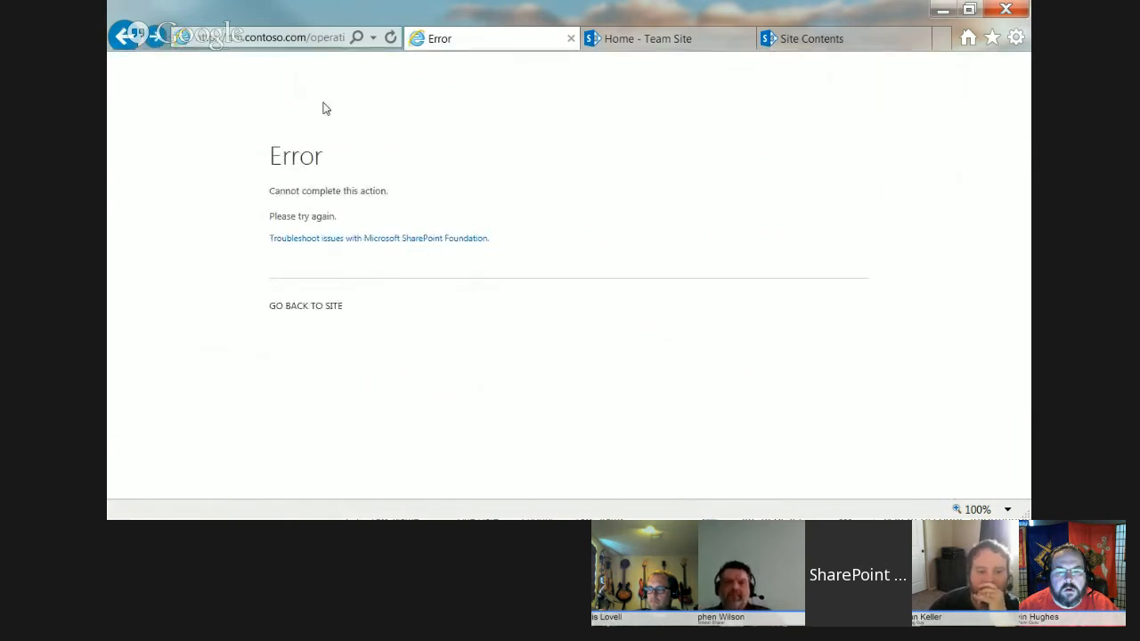
{"action": "right_click", "coordinate": [125, 35]}
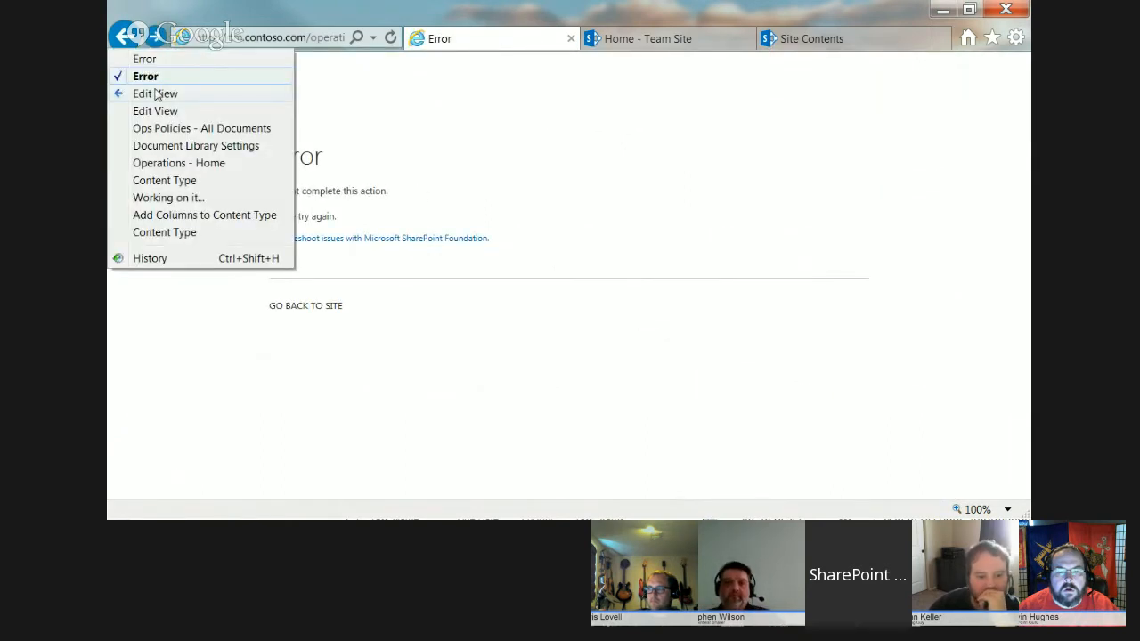
{"action": "left_click", "coordinate": [165, 145]}
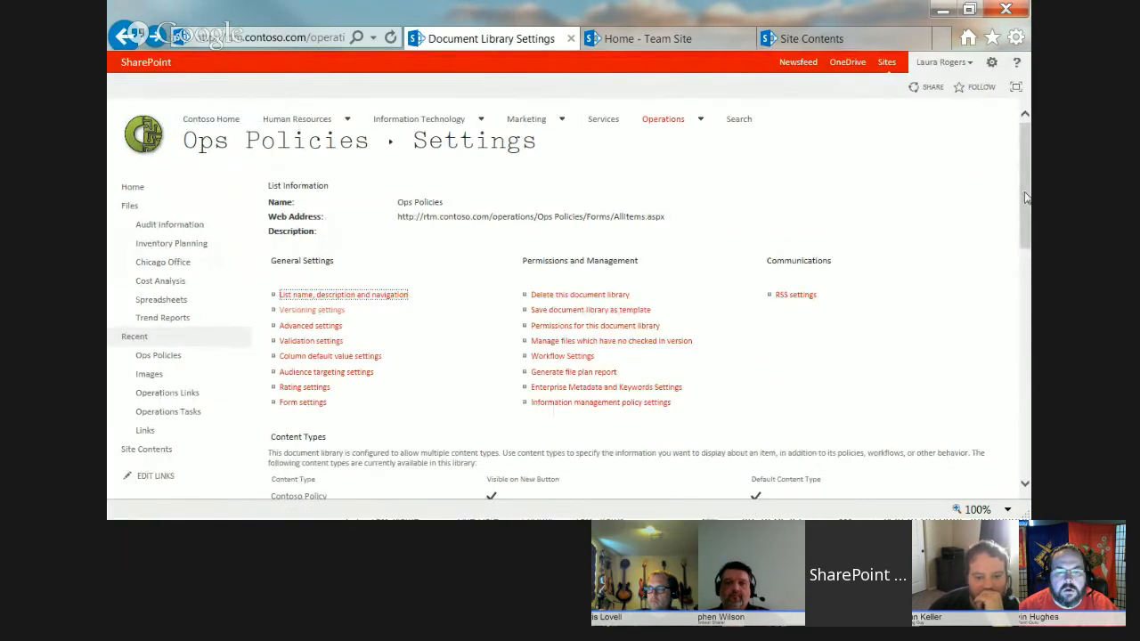
{"action": "left_click_drag", "start_coordinate": [1024, 198], "coordinate": [789, 196]}
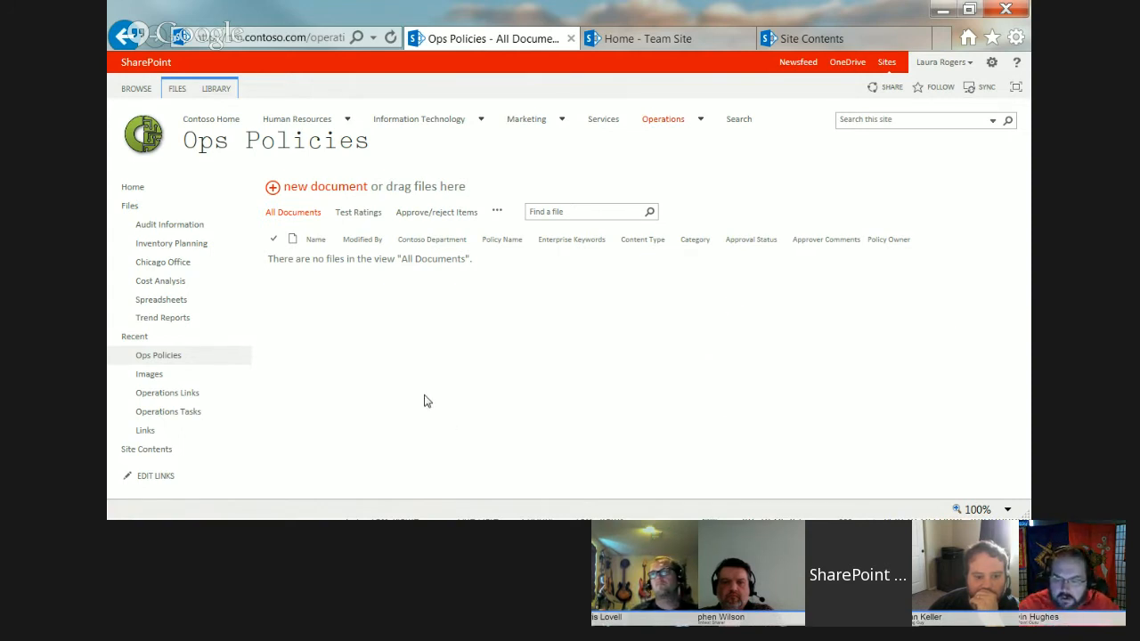
Open the Project Roll Up subsite from the site contents of Contoso Home.
{"action": "left_click", "coordinate": [991, 65]}
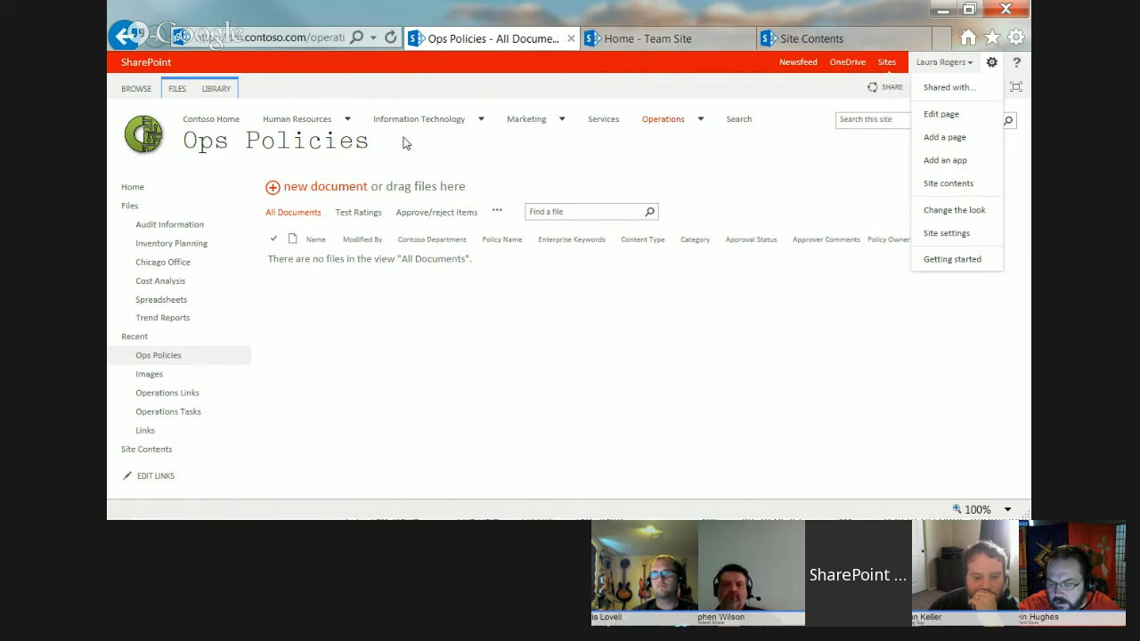
{"action": "left_click", "coordinate": [210, 119]}
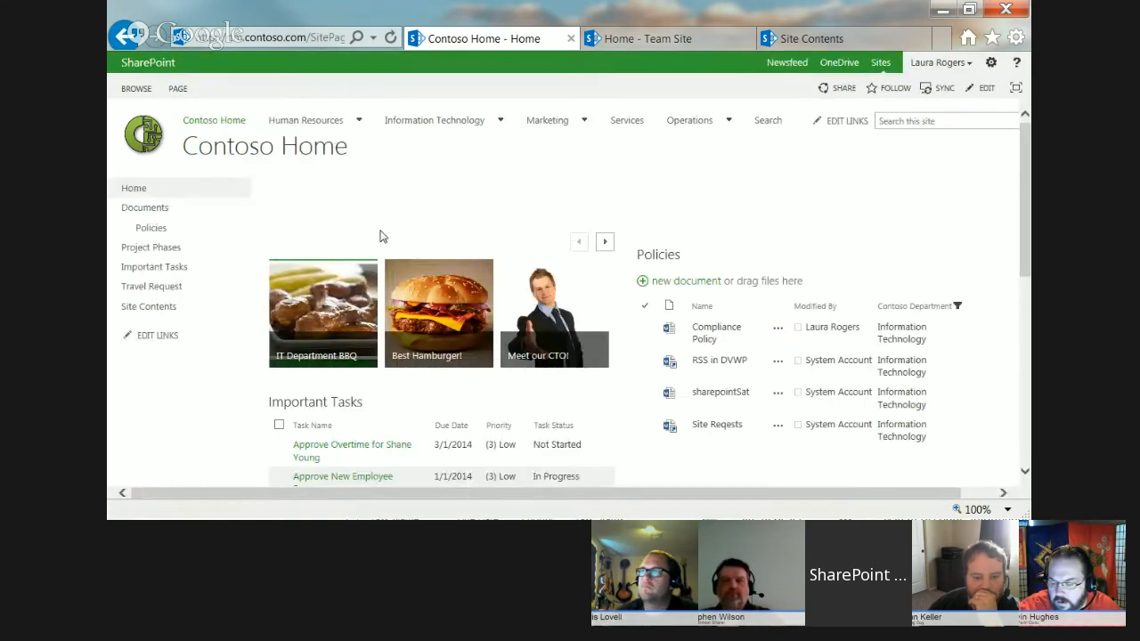
{"action": "mouse_move", "coordinate": [1025, 143]}
{"action": "left_mouse_down"}
{"action": "mouse_move", "coordinate": [1029, 370]}
{"action": "mouse_move", "coordinate": [1025, 129]}
{"action": "left_mouse_up"}
{"action": "left_click", "coordinate": [991, 62]}
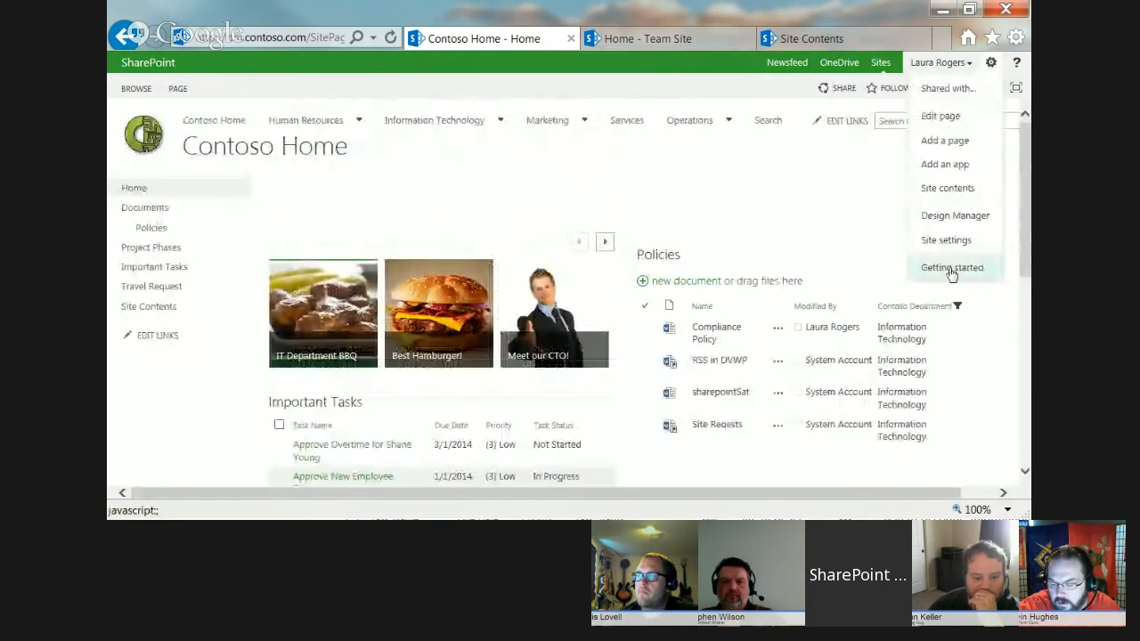
{"action": "left_click", "coordinate": [951, 188]}
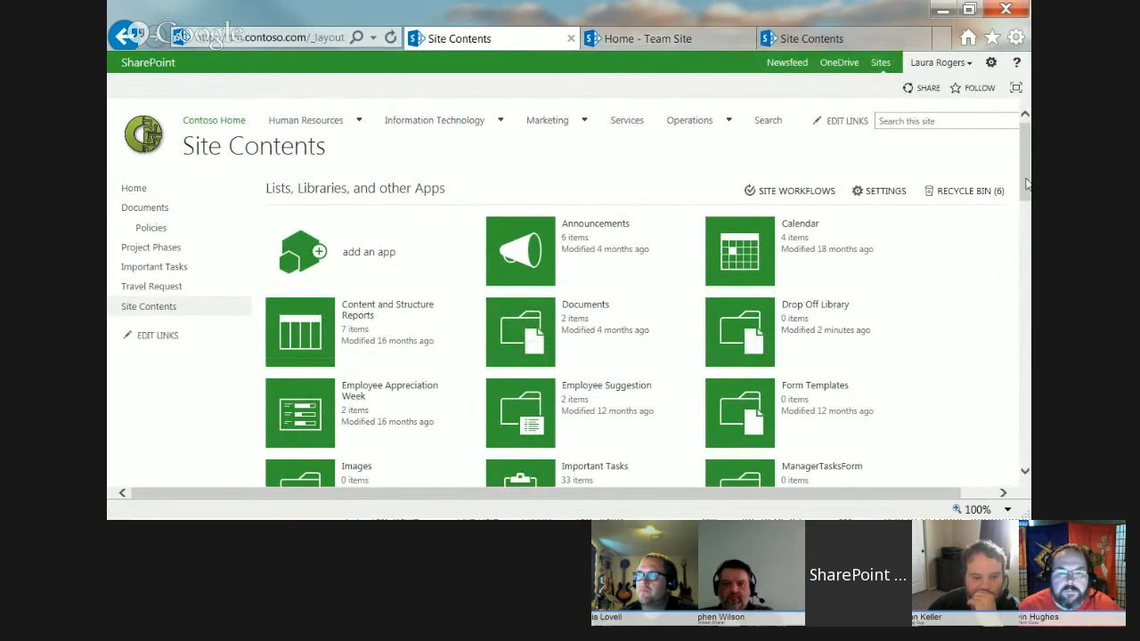
{"action": "left_click_drag", "start_coordinate": [1027, 183], "coordinate": [1029, 472]}
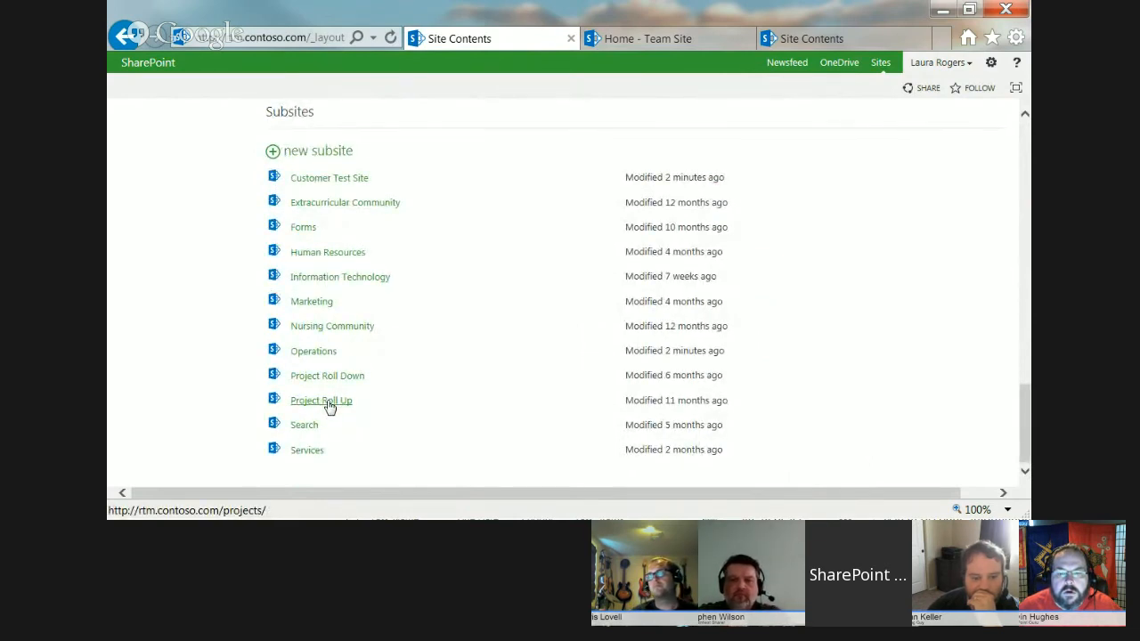
{"action": "left_click", "coordinate": [328, 402]}
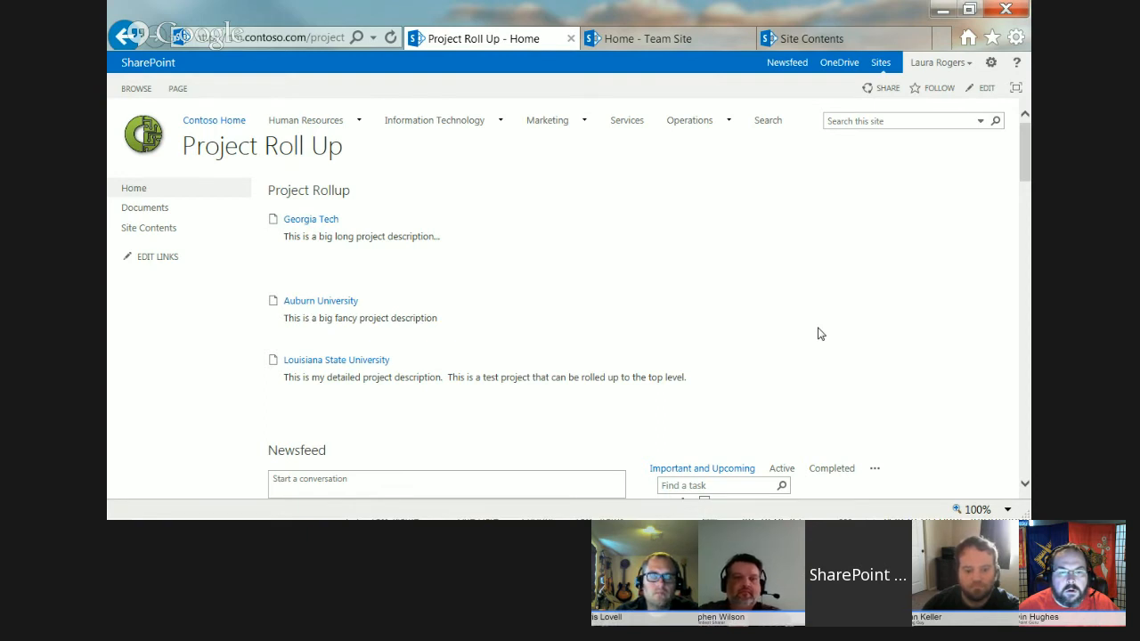
Look through the template categories and permission options for a new subsite under Project Roll Up, and cancel without creating it.
{"action": "left_click", "coordinate": [991, 63]}
{"action": "left_click", "coordinate": [963, 189]}
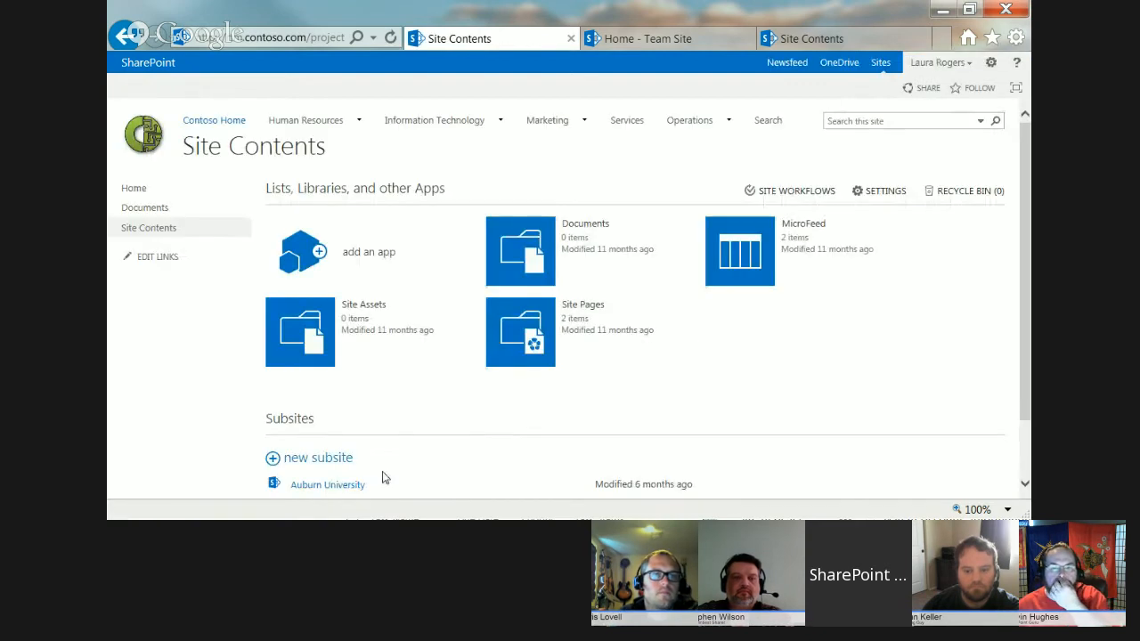
{"action": "left_click", "coordinate": [331, 460]}
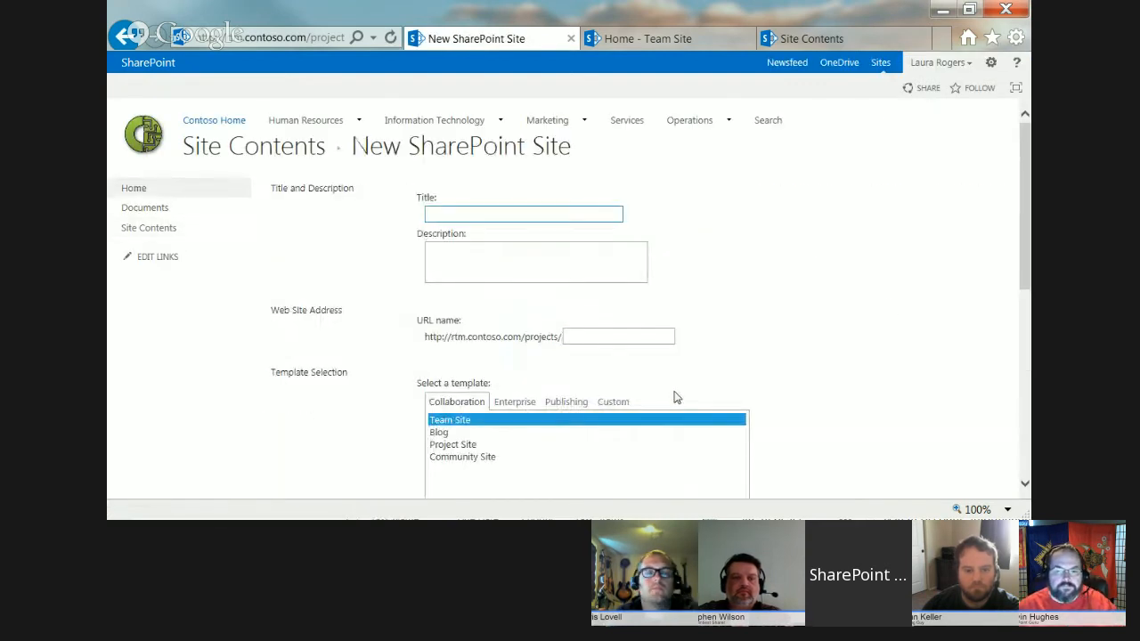
{"action": "left_click", "coordinate": [508, 403]}
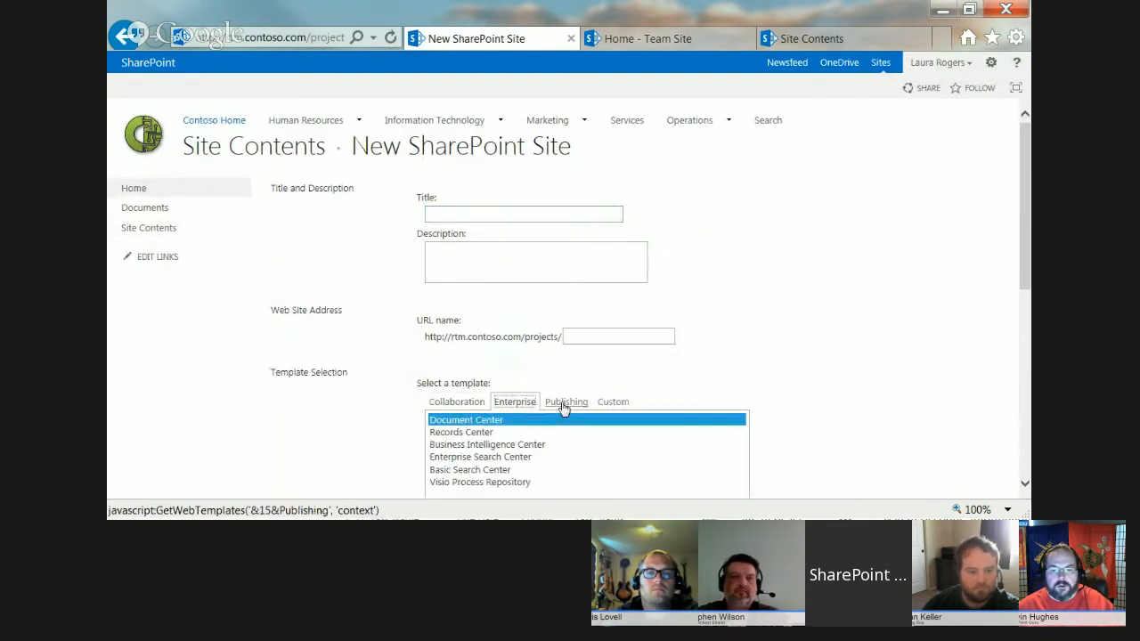
{"action": "left_click", "coordinate": [563, 403]}
{"action": "left_click", "coordinate": [456, 402]}
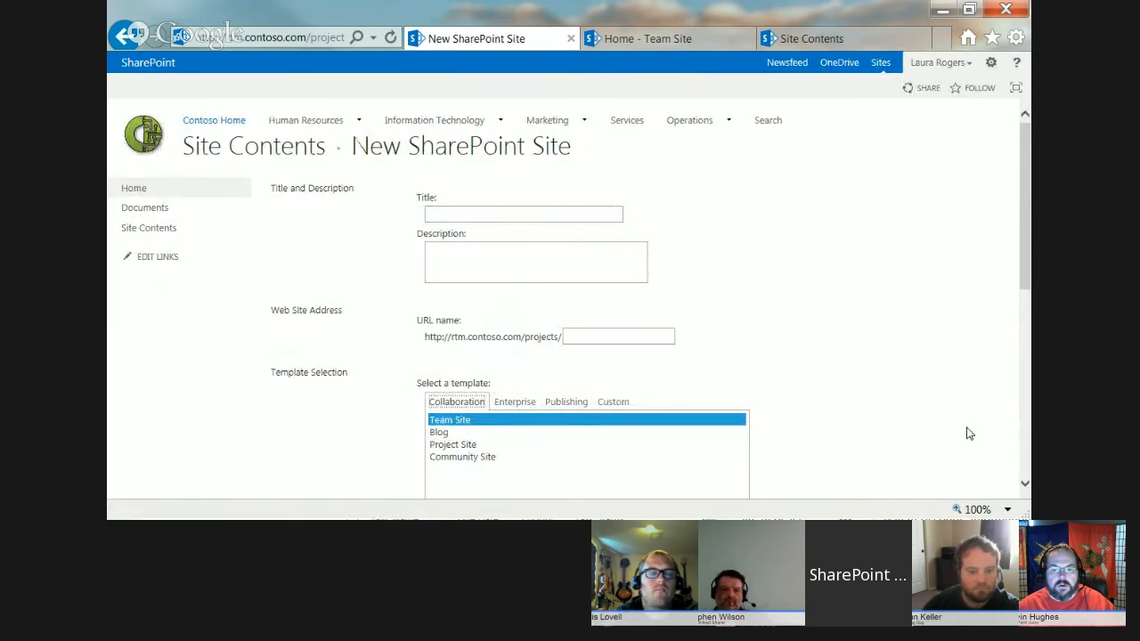
{"action": "left_click", "coordinate": [1027, 440]}
{"action": "left_click", "coordinate": [1022, 459]}
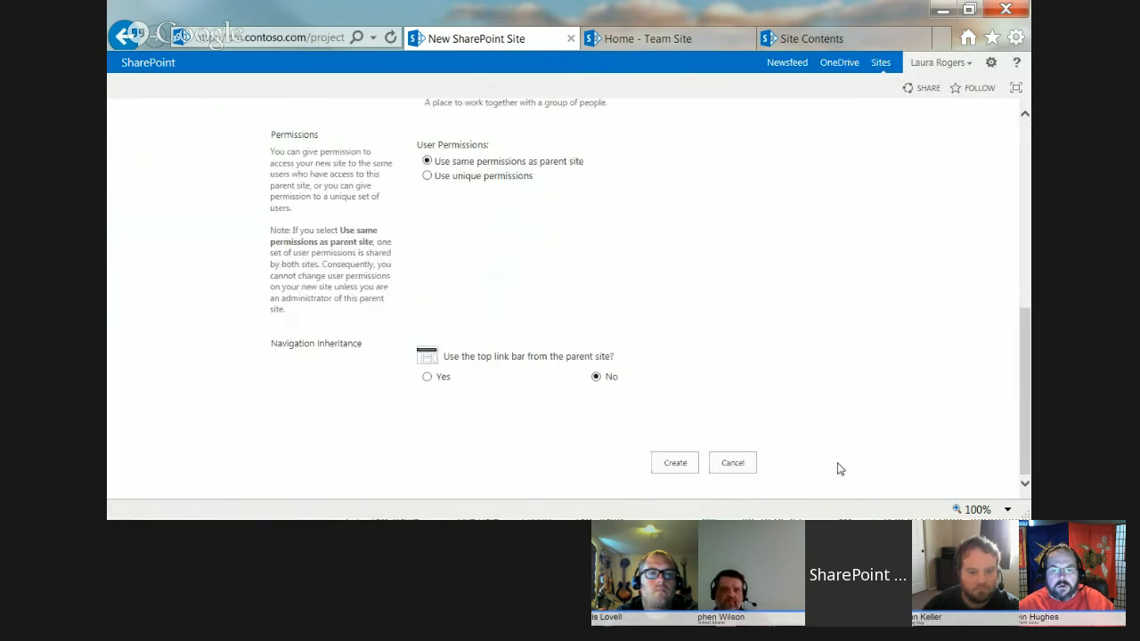
{"action": "left_click", "coordinate": [733, 463]}
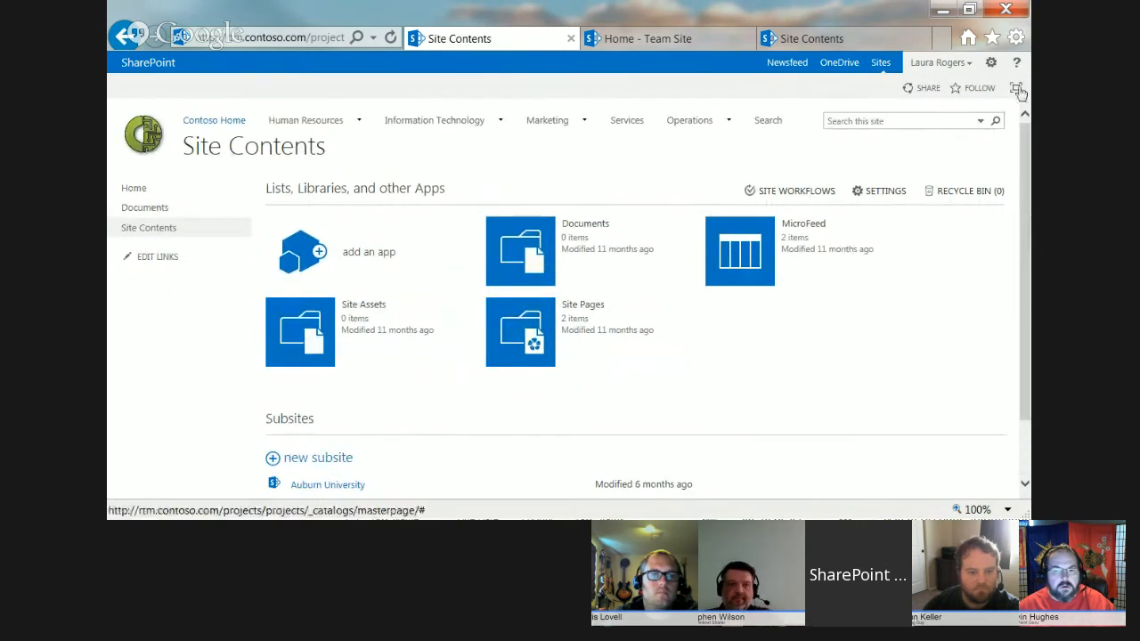
Open the site content types gallery in the Project Roll Up site's settings and look over the listed content types.
{"action": "left_click", "coordinate": [991, 62]}
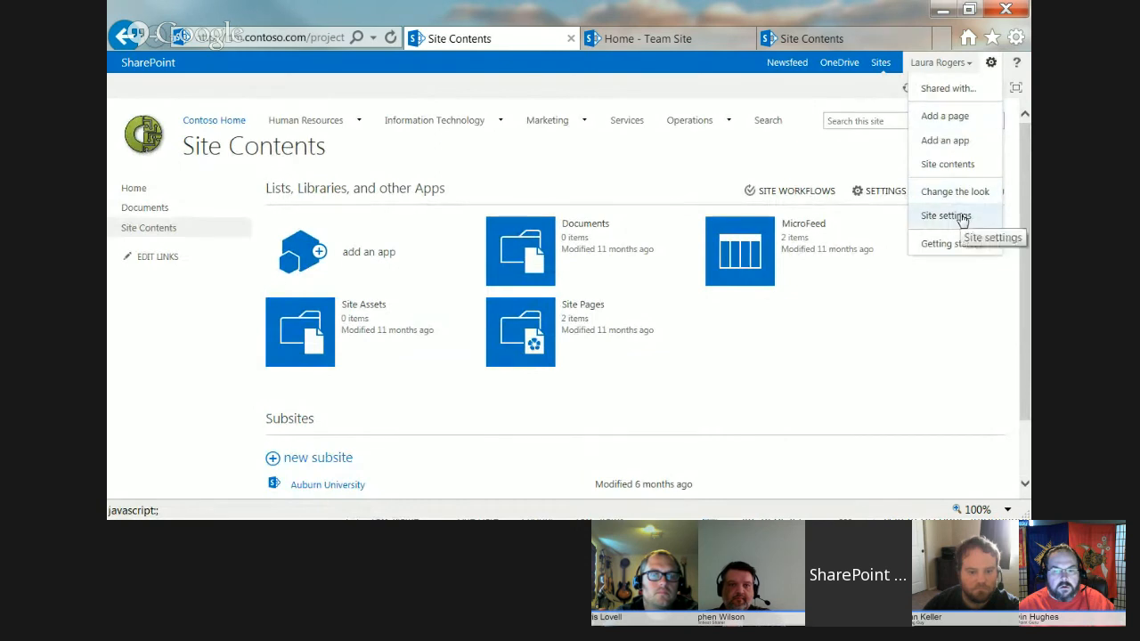
{"action": "left_click", "coordinate": [961, 216]}
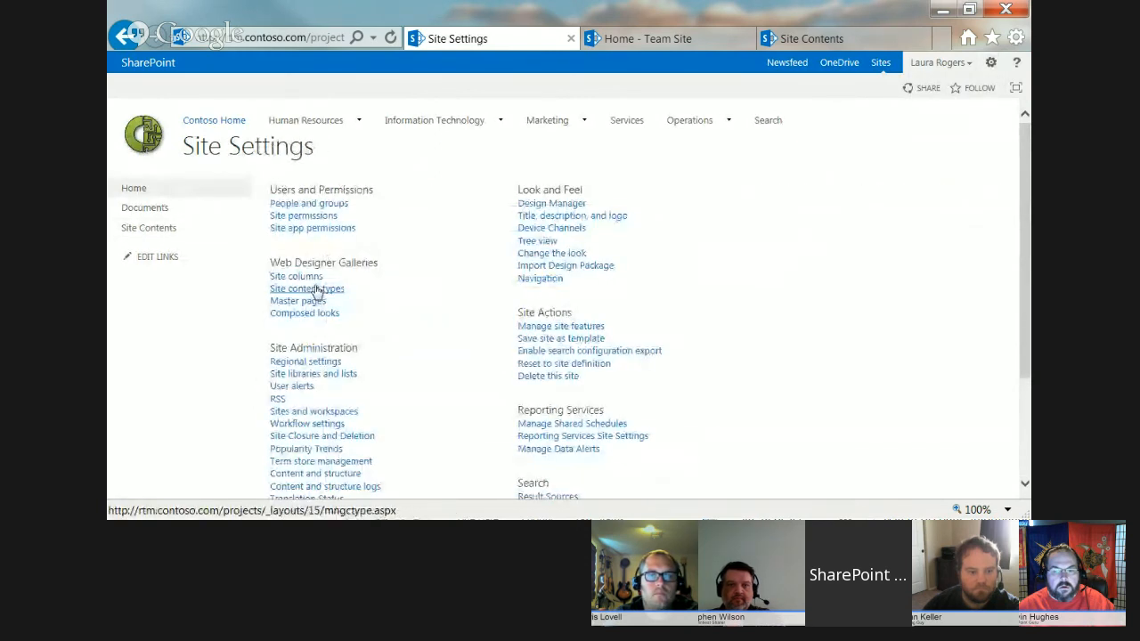
{"action": "left_click", "coordinate": [316, 290]}
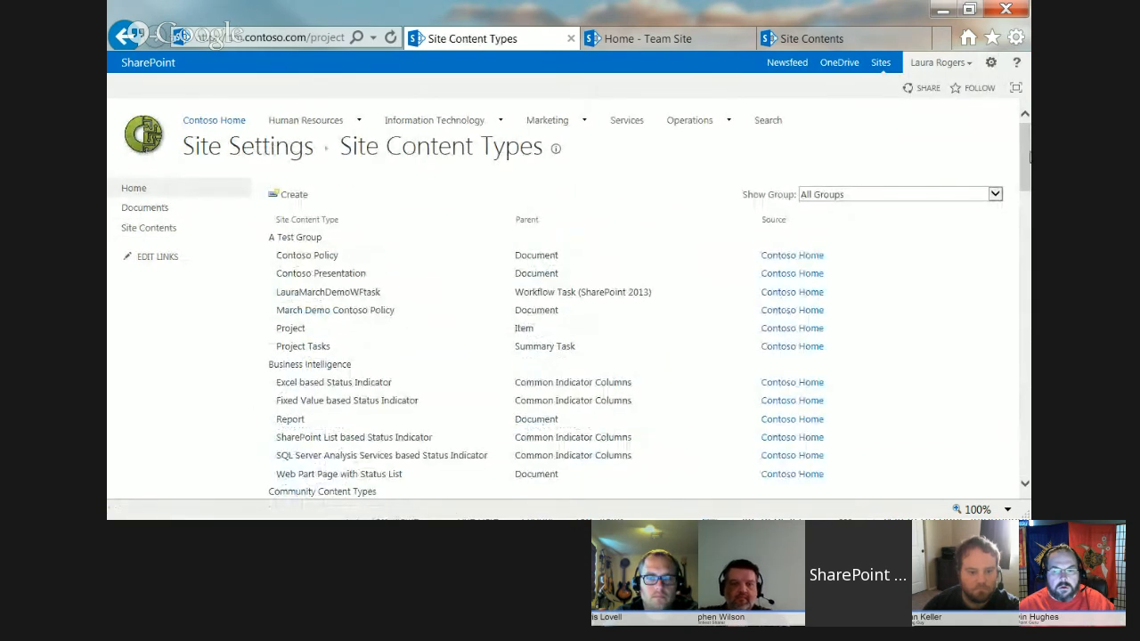
{"action": "left_click_drag", "start_coordinate": [1031, 156], "coordinate": [1019, 127]}
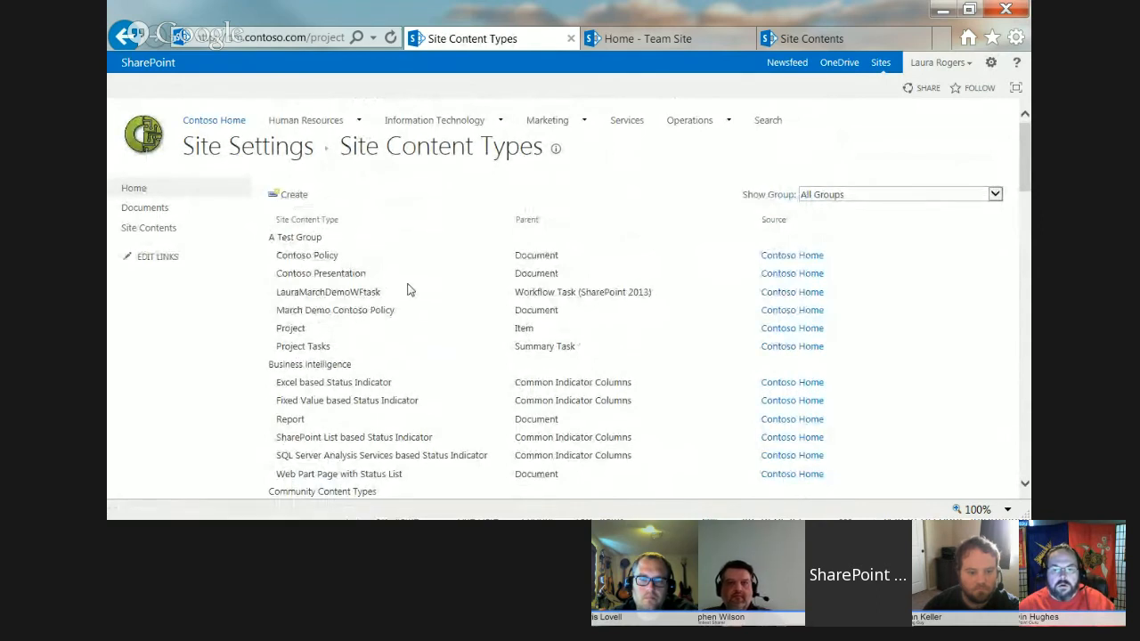
Start a new site content type named "Project Info" with the description "basic info about a project".
{"action": "left_click", "coordinate": [296, 196]}
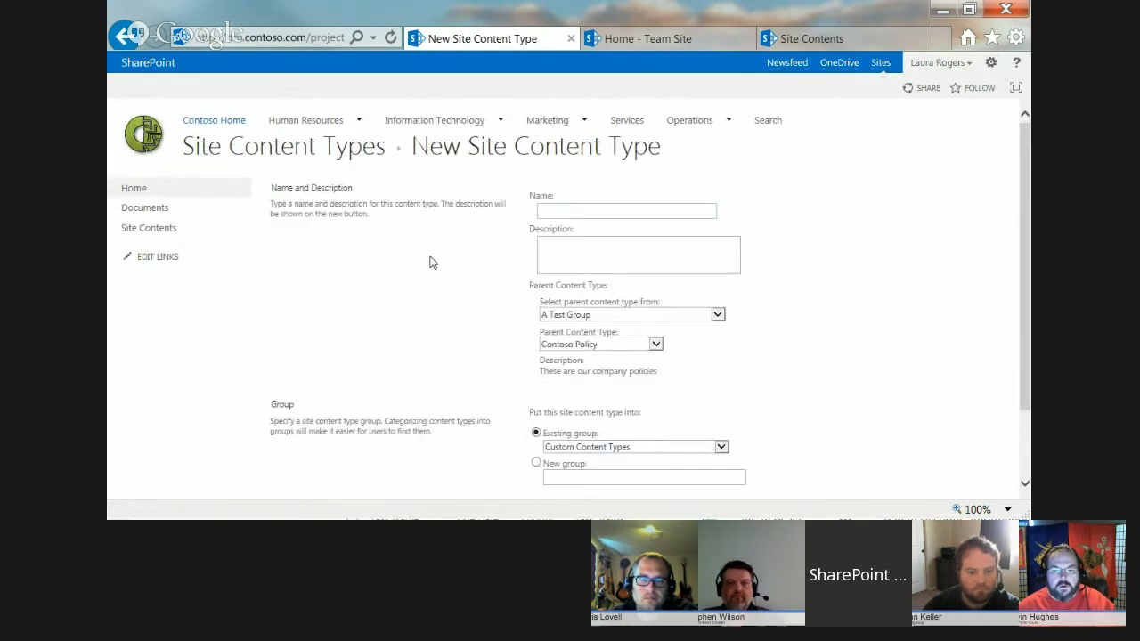
{"action": "left_click", "coordinate": [597, 209]}
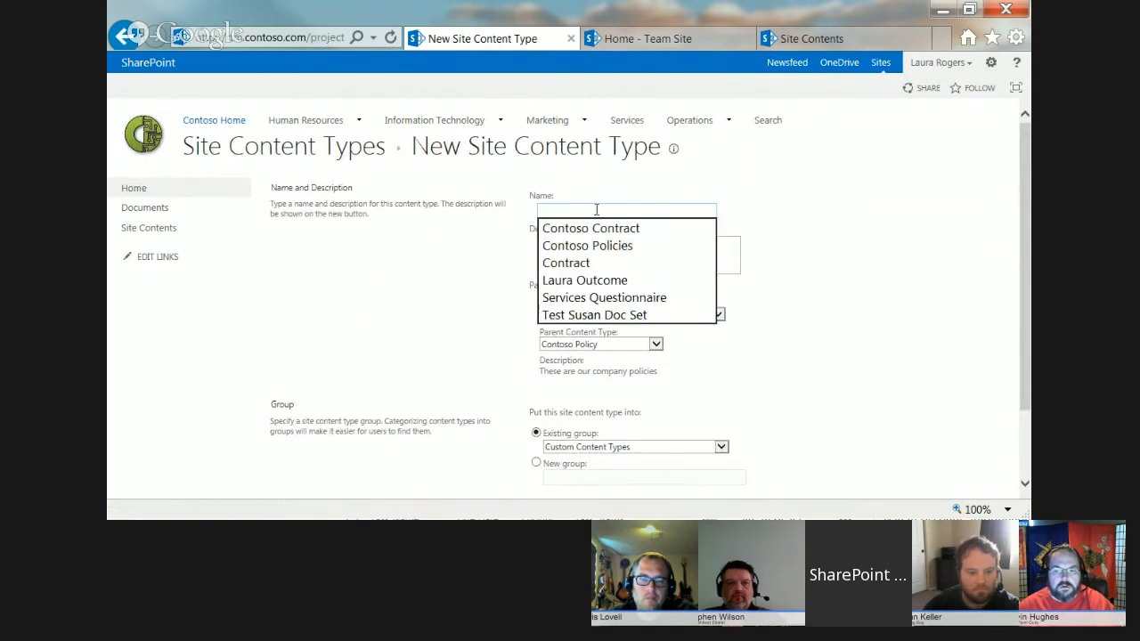
{"action": "type", "text": "Proje"}
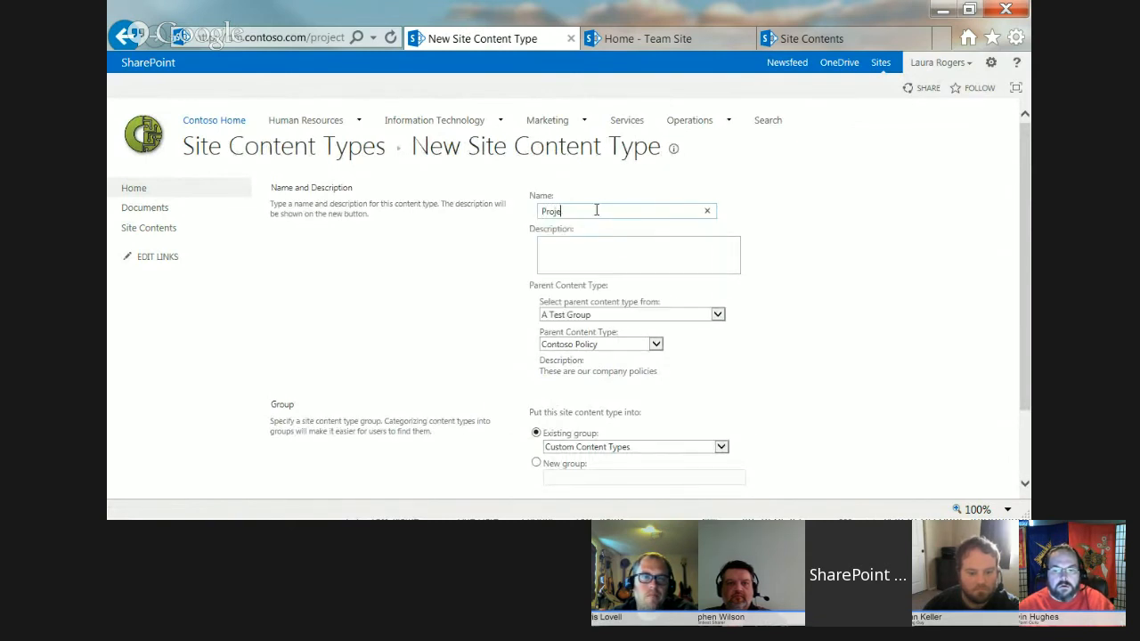
{"action": "type", "text": "ct De"}
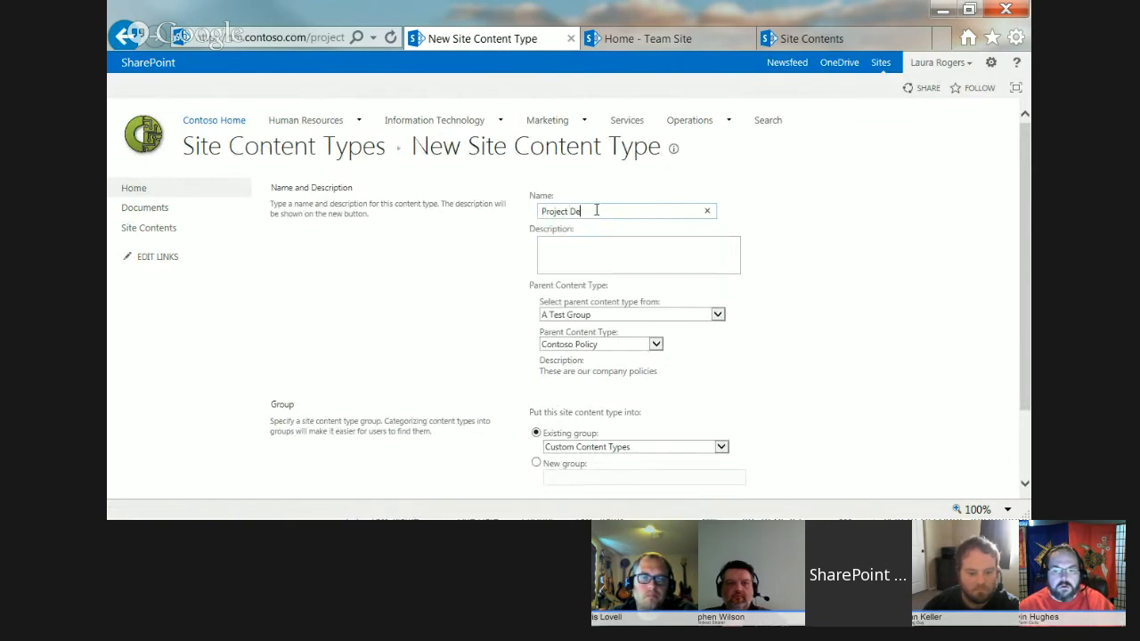
{"action": "type", "text": "t"}
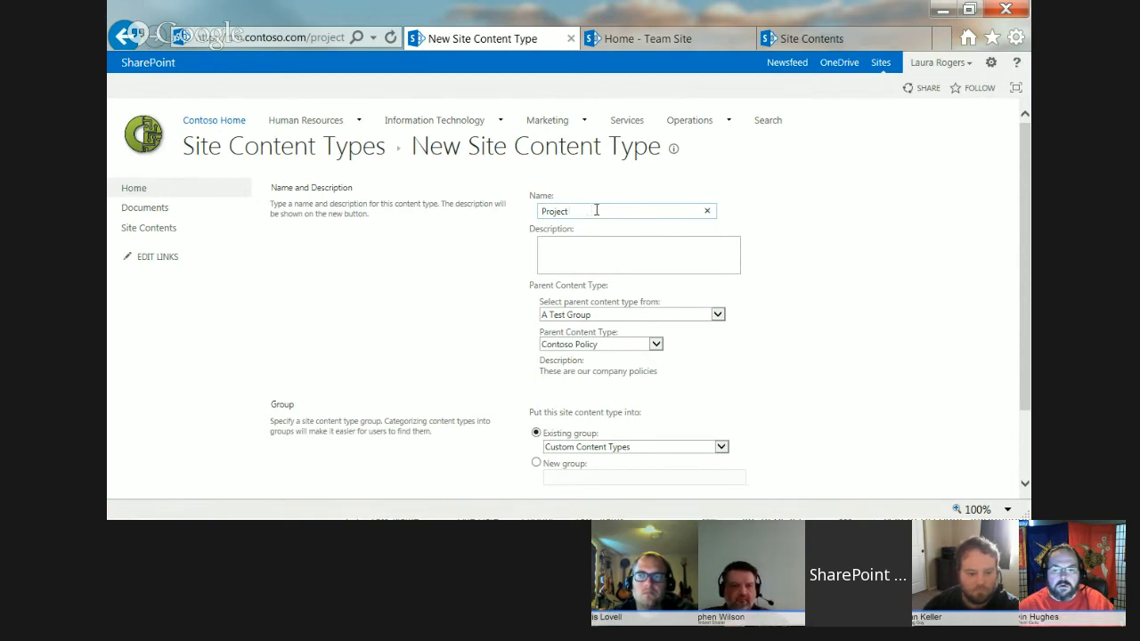
{"action": "type", "text": "ailsInf"}
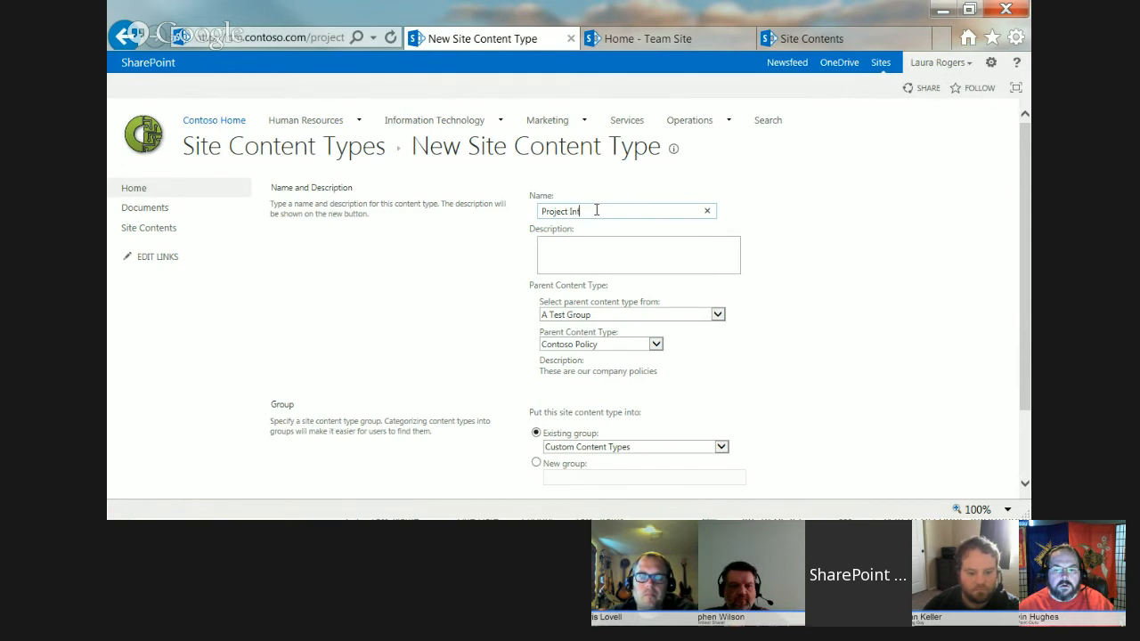
{"action": "type", "text": "o"}
{"action": "left_click", "coordinate": [597, 255]}
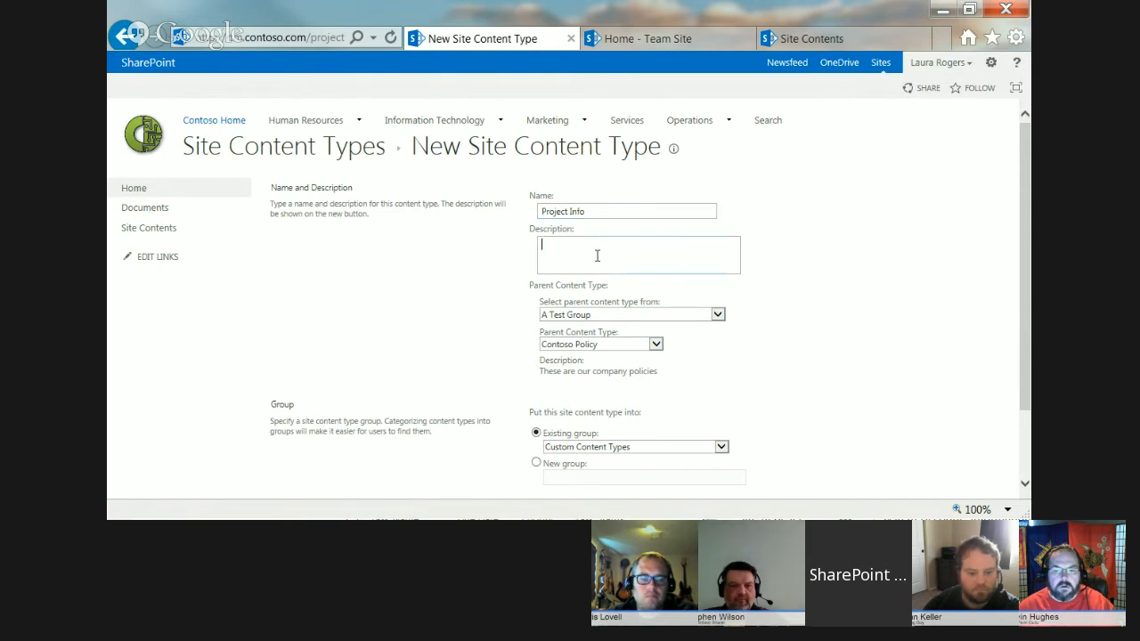
{"action": "type", "text": "basic info about a pr"}
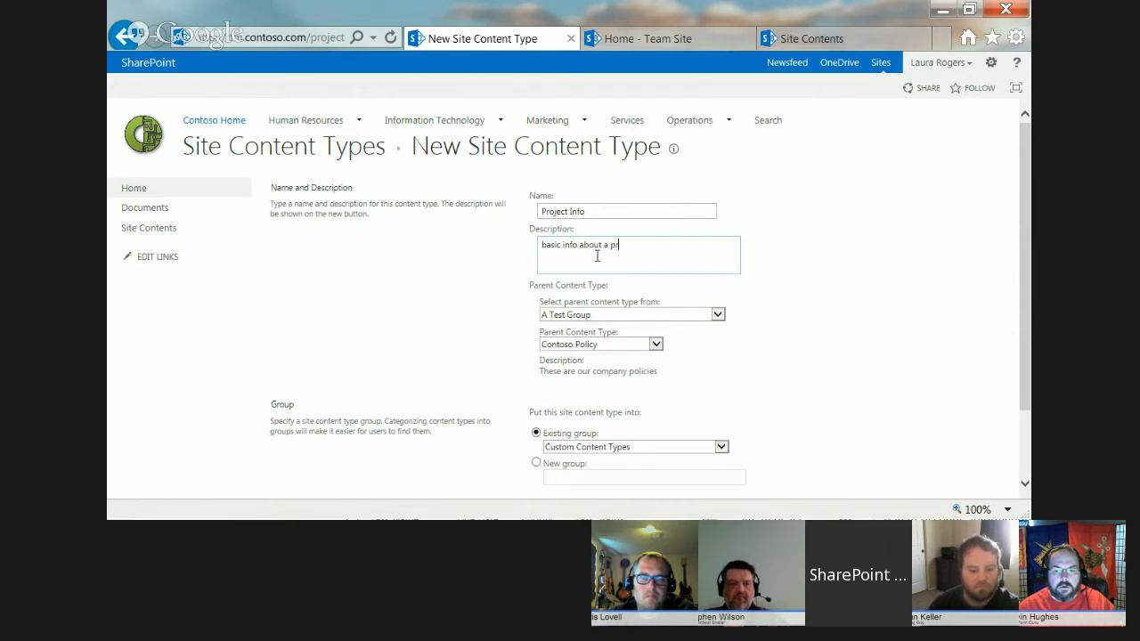
{"action": "type", "text": "oject"}
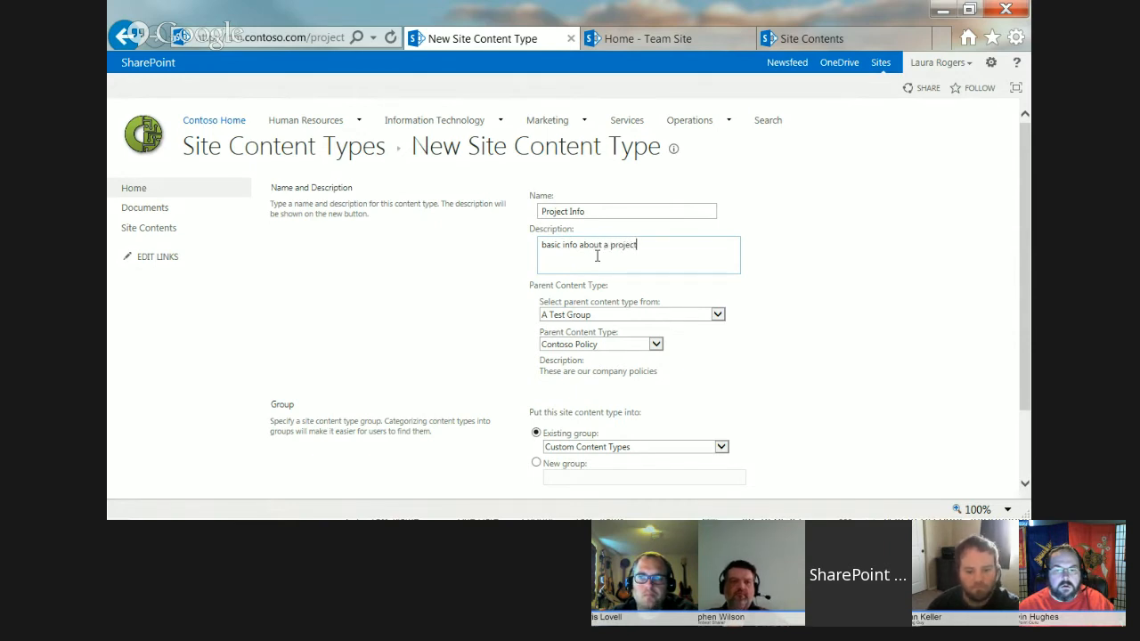
Set the content type's parent to Item from the List Content Types group.
{"action": "left_click", "coordinate": [623, 314]}
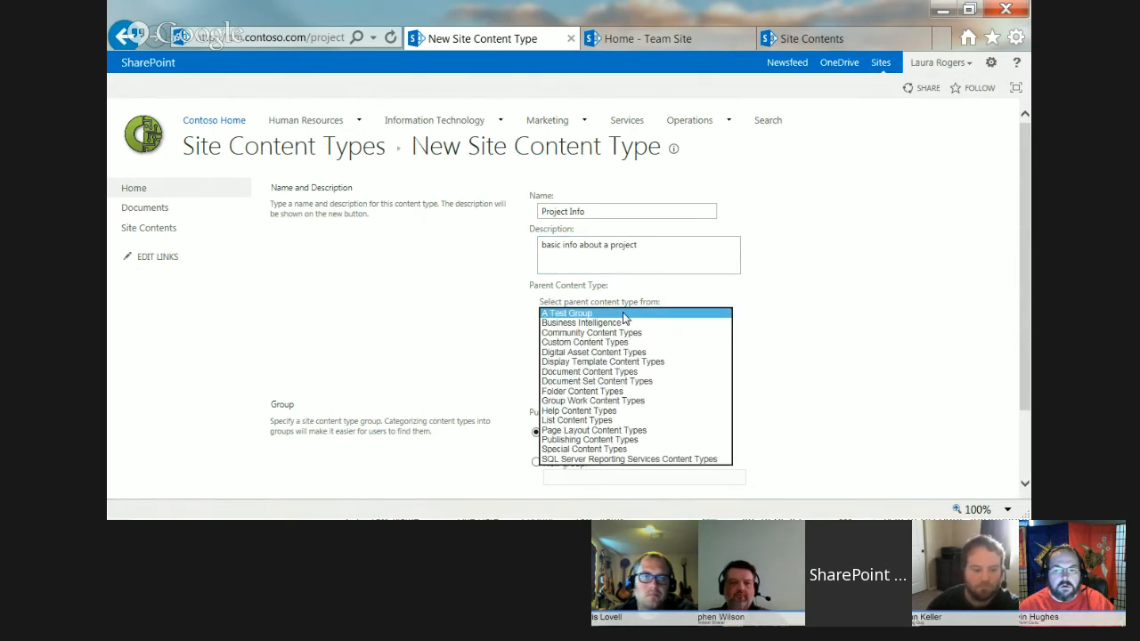
{"action": "left_click", "coordinate": [613, 421]}
{"action": "left_click", "coordinate": [572, 350]}
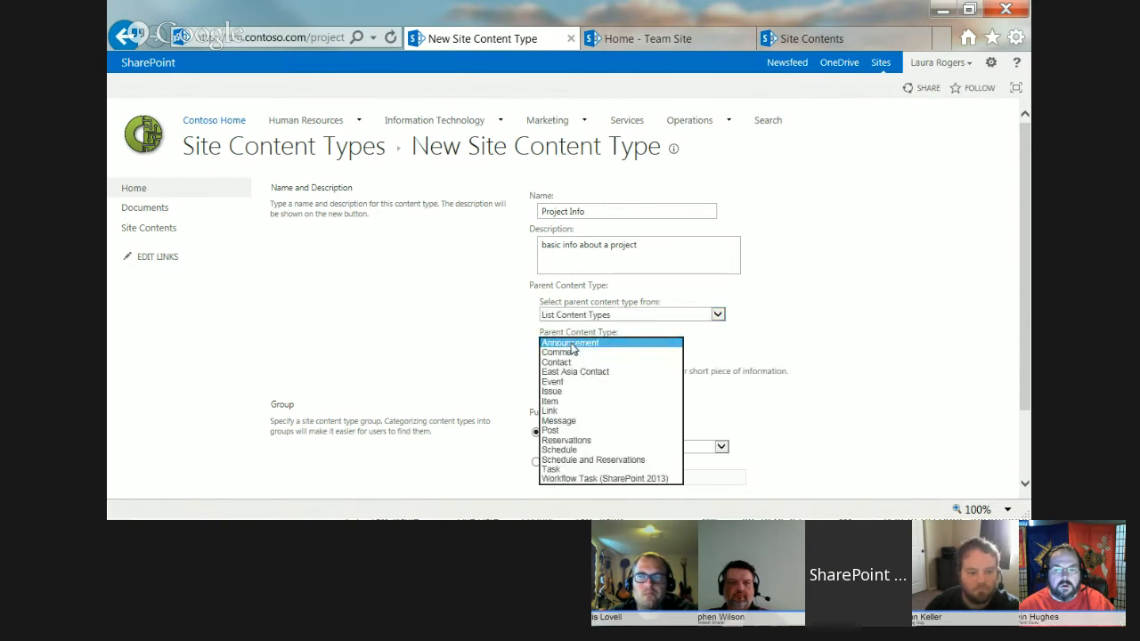
{"action": "left_click", "coordinate": [567, 409]}
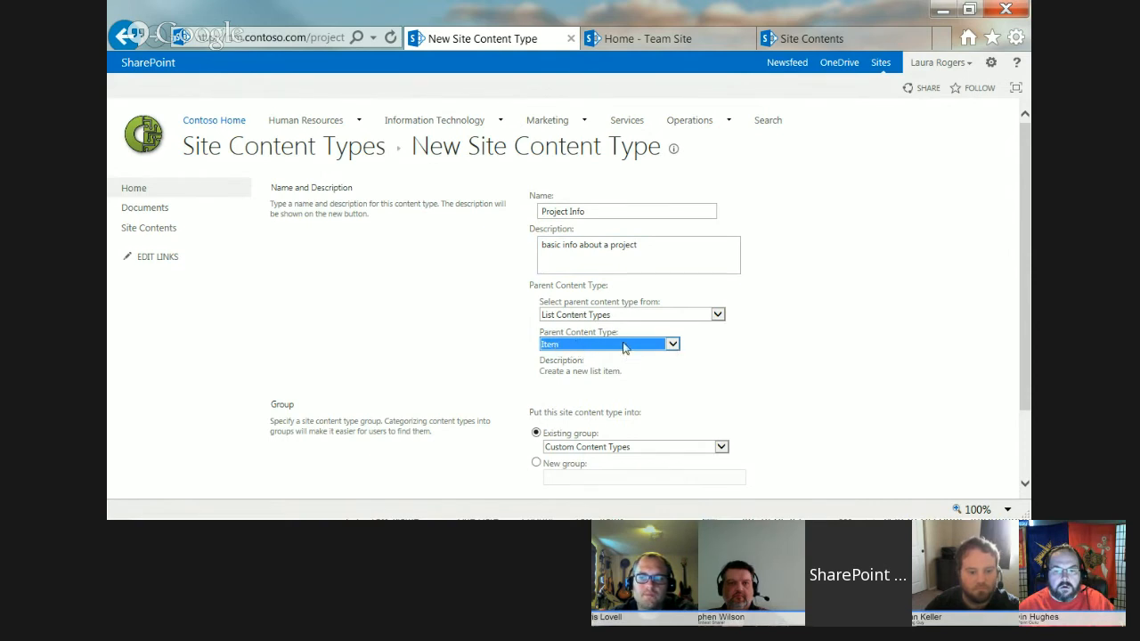
{"action": "left_click", "coordinate": [910, 313]}
Put the content type into a new group named "A Project" and create it.
{"action": "scroll", "coordinate": [801, 294], "scroll_direction": "down", "scroll_amount": 2}
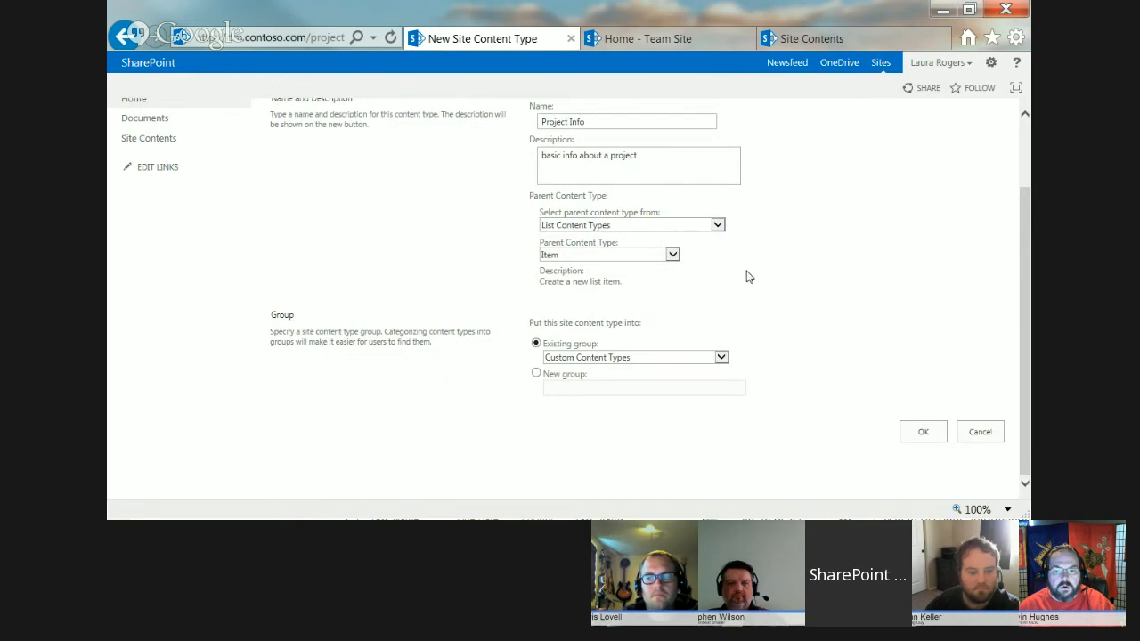
{"action": "left_click", "coordinate": [590, 359]}
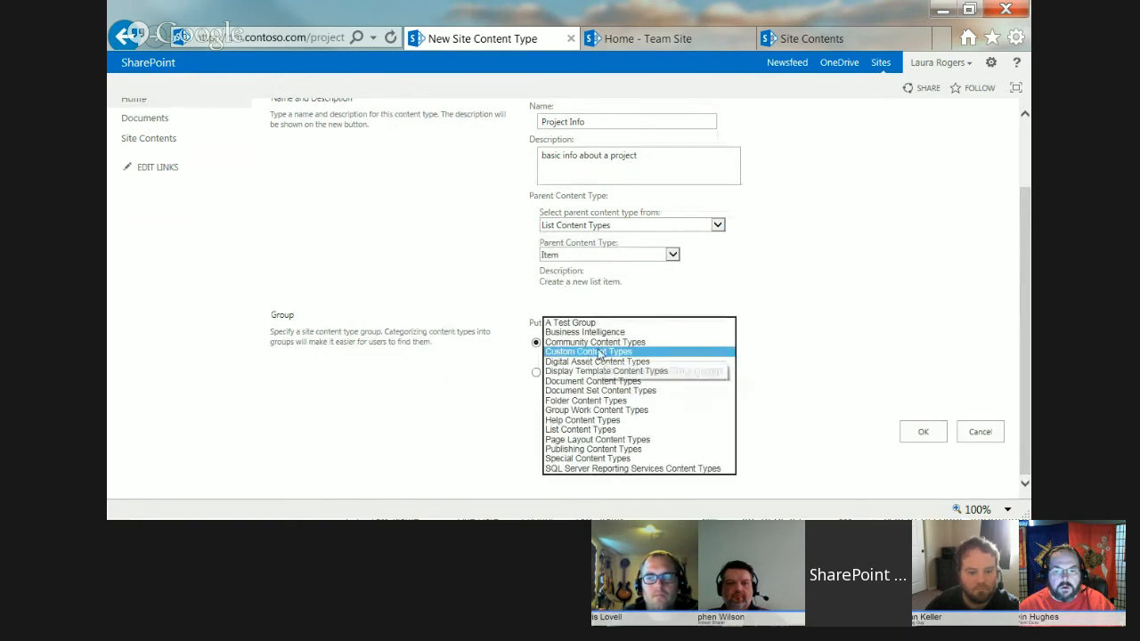
{"action": "left_click", "coordinate": [535, 377]}
{"action": "left_click", "coordinate": [536, 373]}
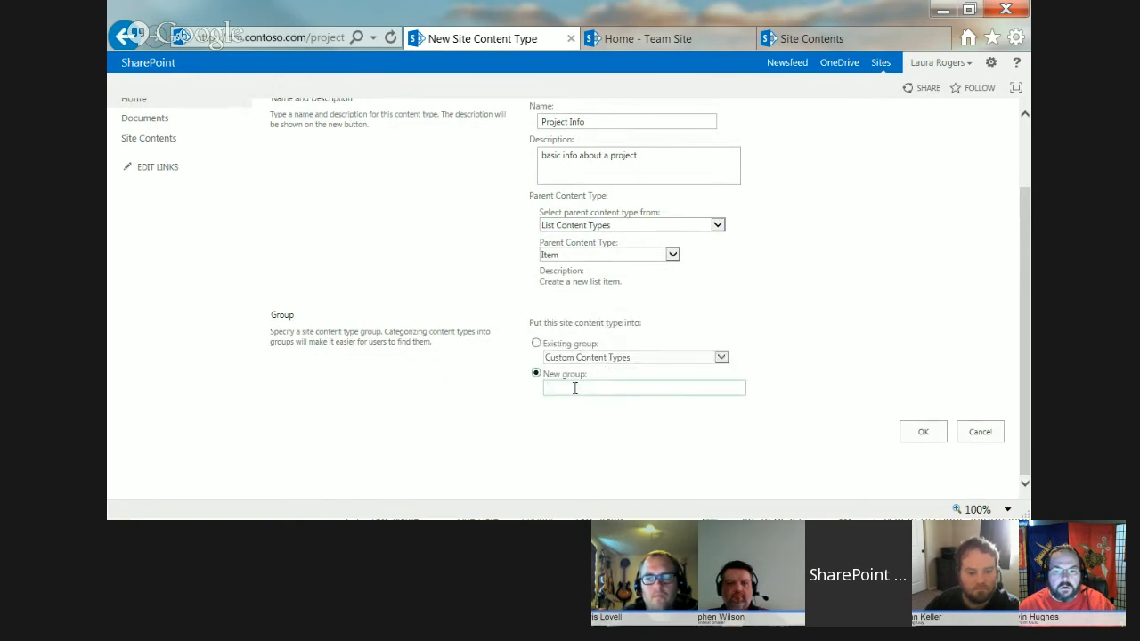
{"action": "type", "text": "A Proje"}
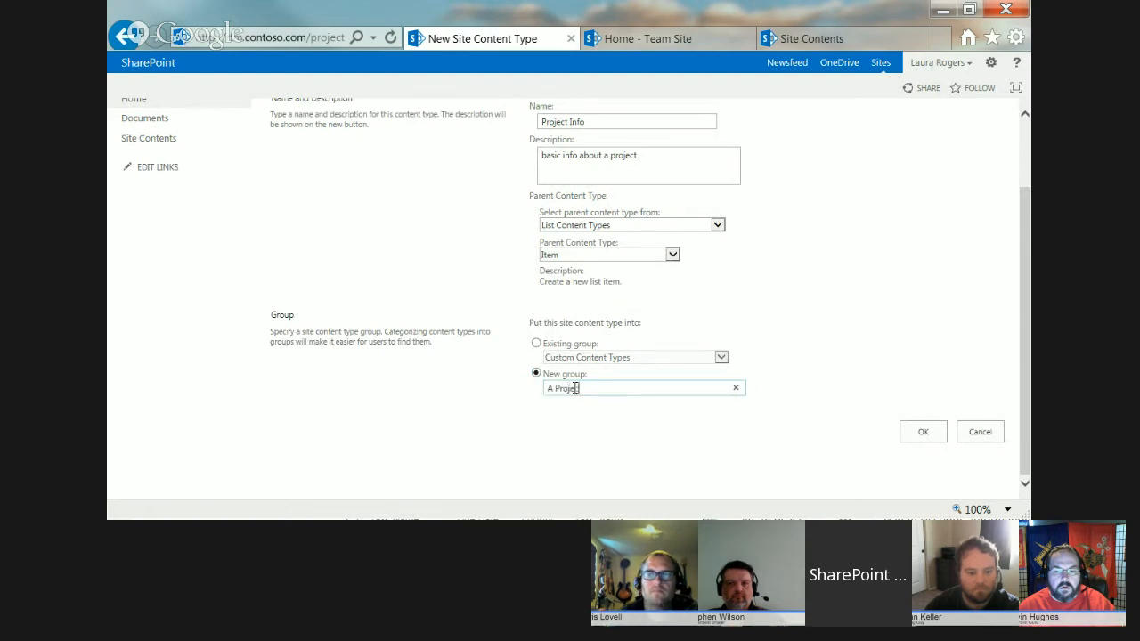
{"action": "type", "text": "ct"}
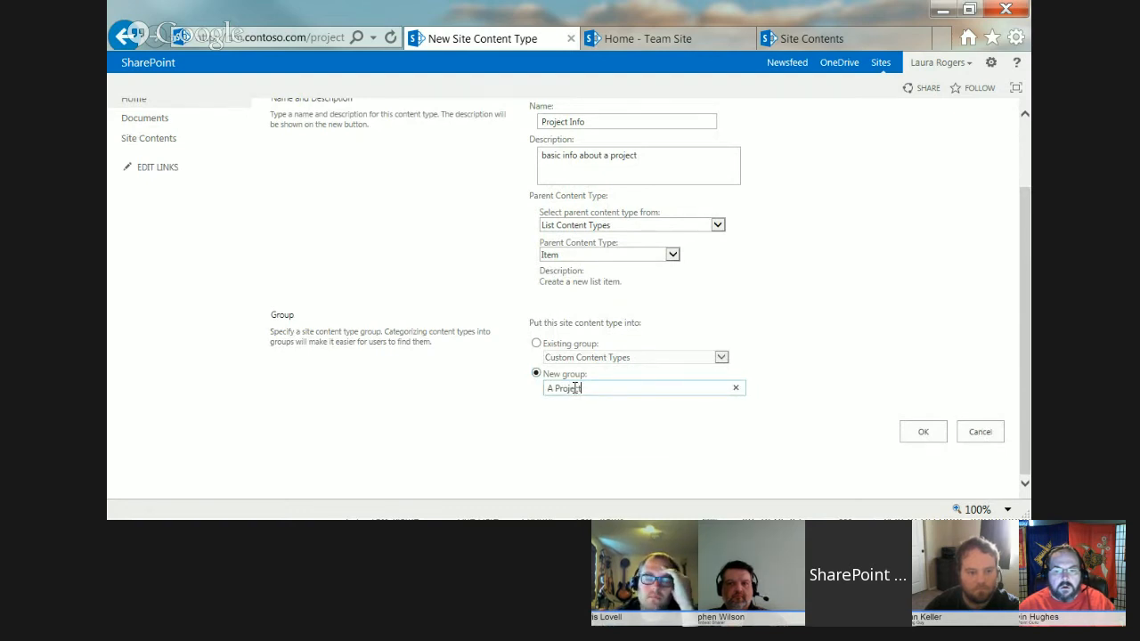
{"action": "left_click", "coordinate": [921, 432]}
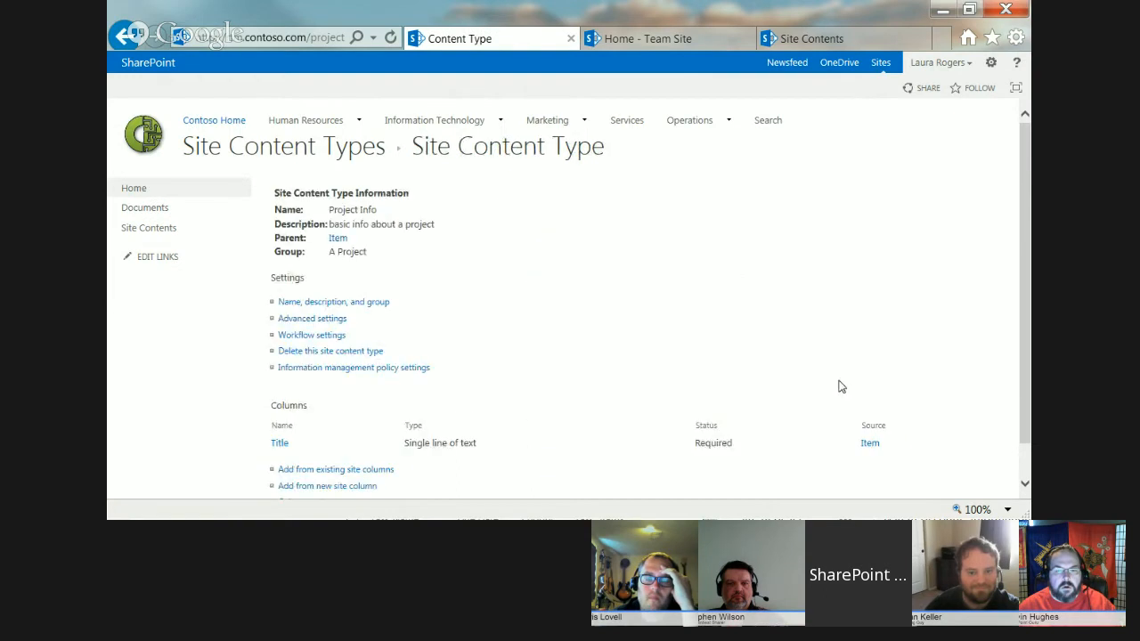
Add a new Date and Time site column named "Project Start Date" to Project Info, in a new column group "A Project".
{"action": "scroll", "coordinate": [595, 318], "scroll_direction": "down", "scroll_amount": 1}
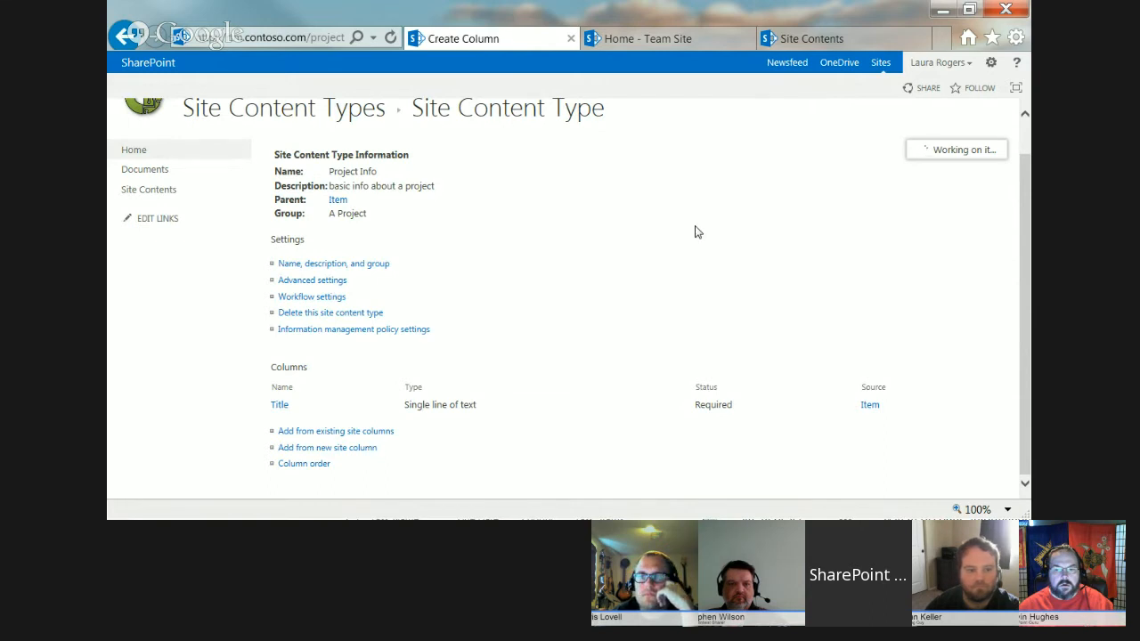
{"action": "left_click", "coordinate": [527, 206]}
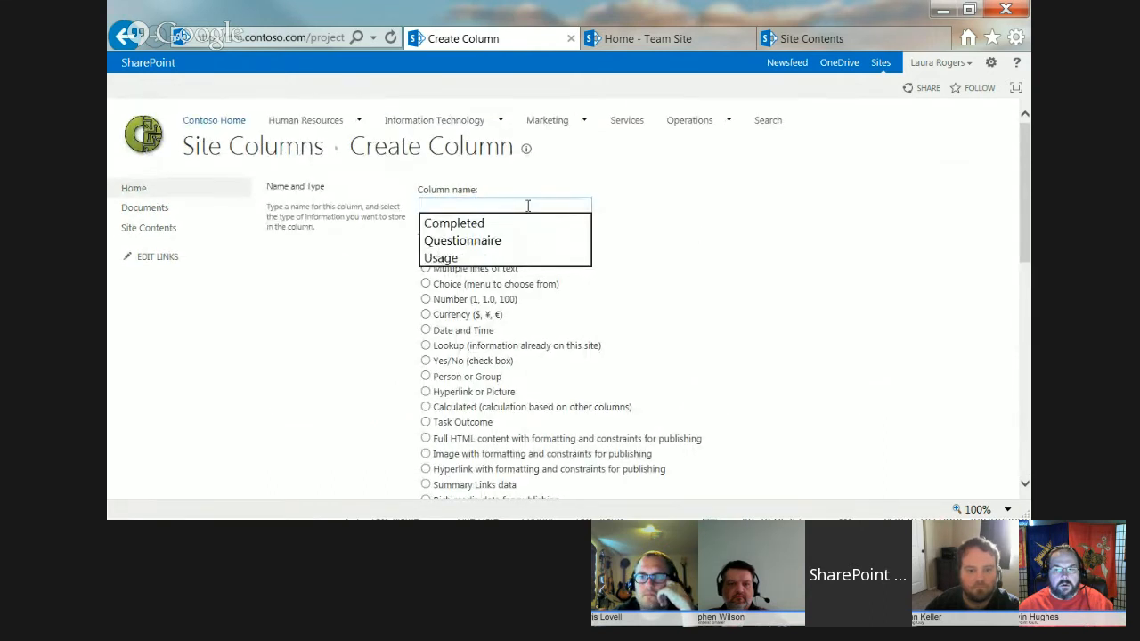
{"action": "type", "text": "Project Start Date"}
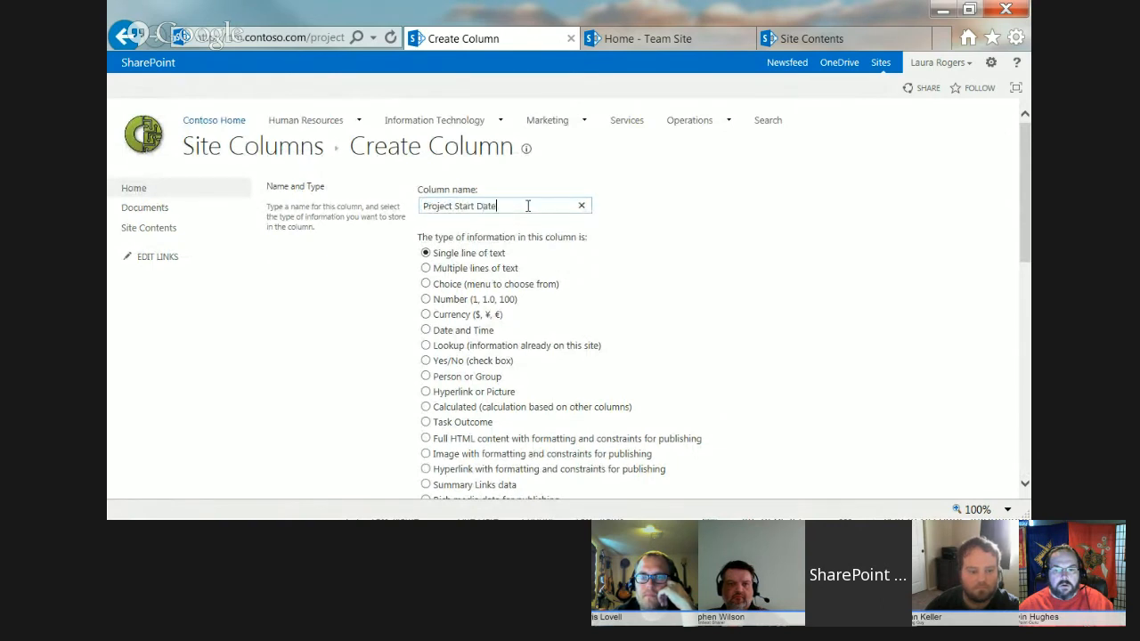
{"action": "left_click", "coordinate": [425, 331]}
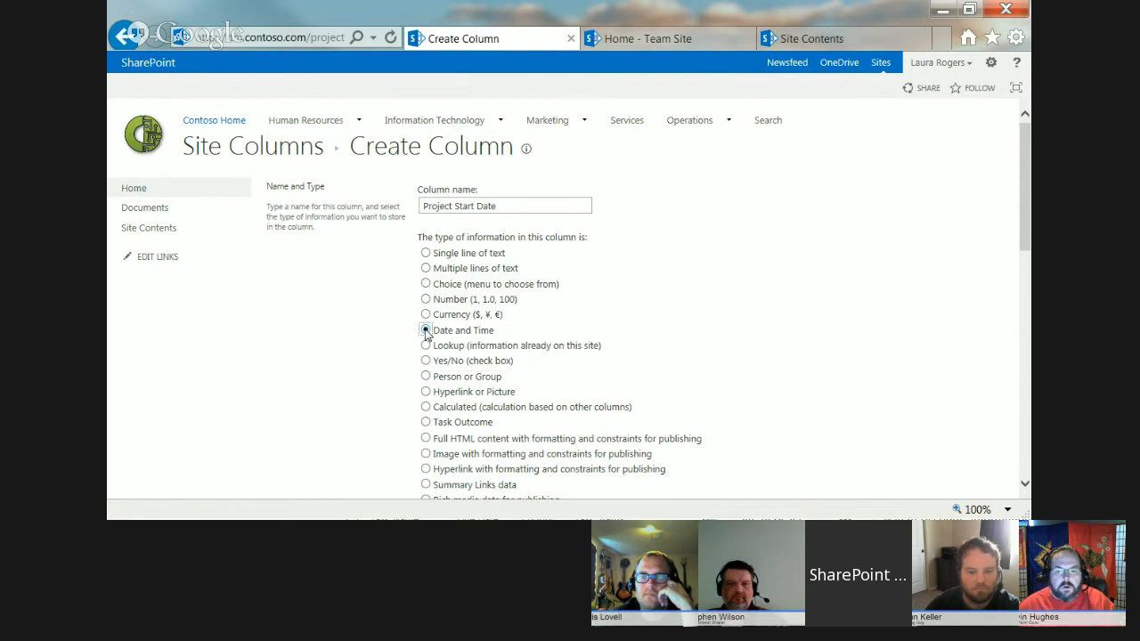
{"action": "left_click_drag", "start_coordinate": [1025, 220], "coordinate": [1022, 313]}
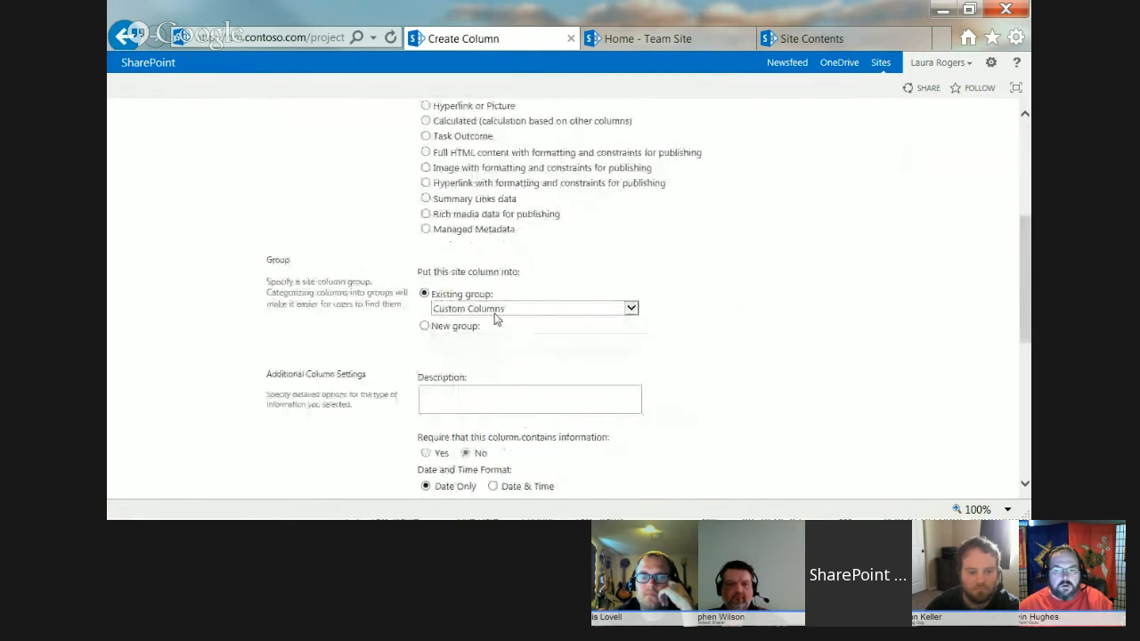
{"action": "left_click", "coordinate": [425, 326]}
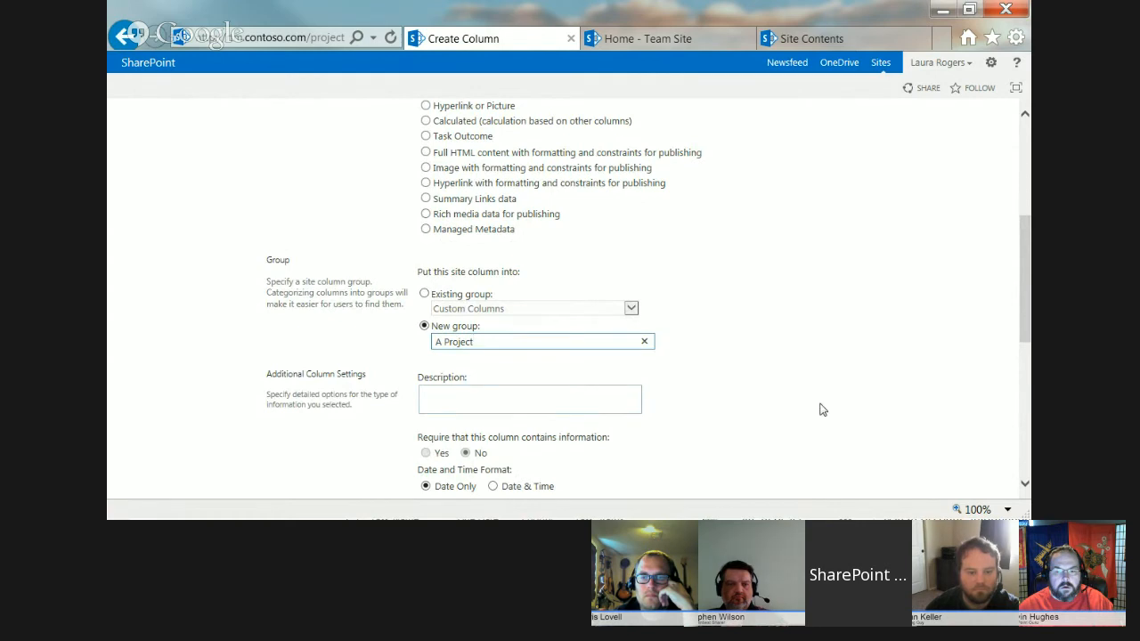
{"action": "left_click_drag", "start_coordinate": [1024, 332], "coordinate": [1024, 463]}
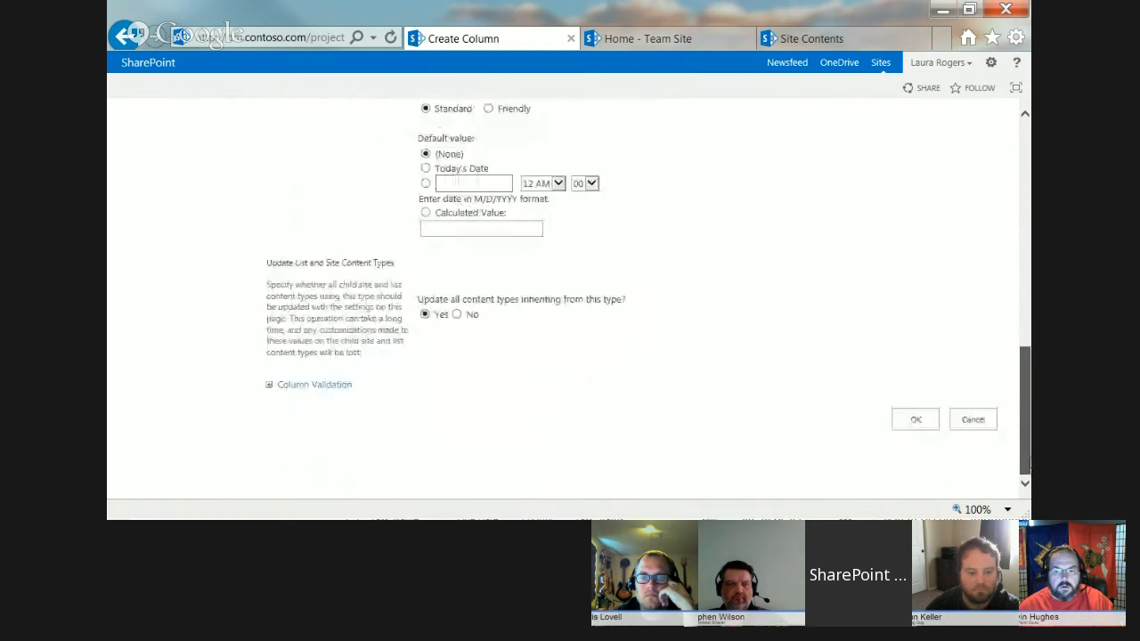
{"action": "left_click", "coordinate": [916, 420]}
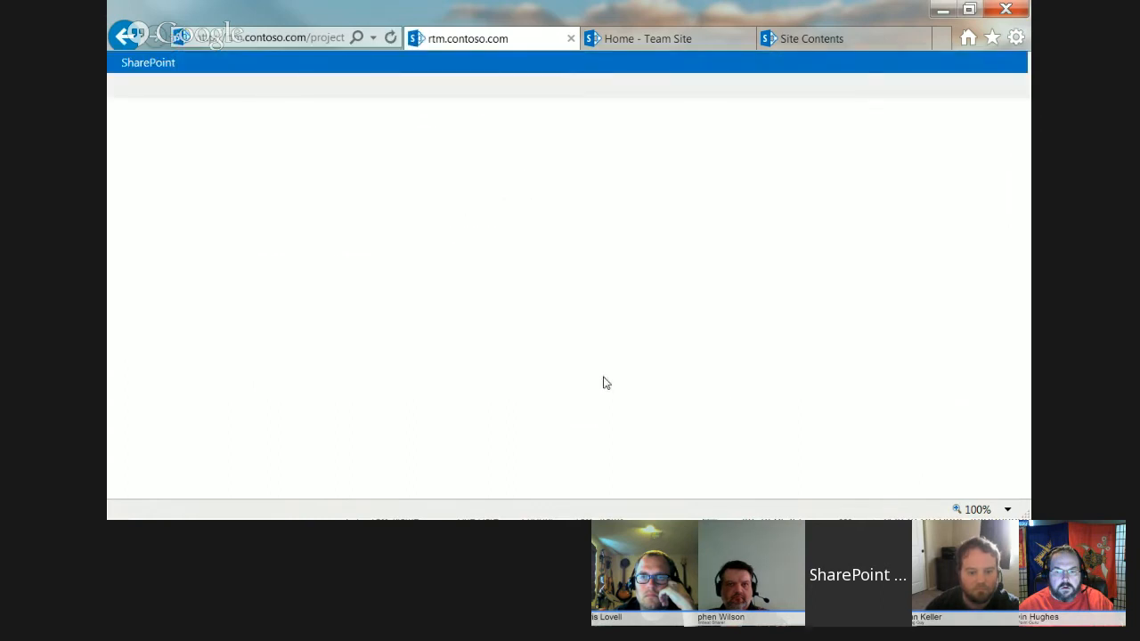
Start another new site column named "Project Manager" of type Person or Group, placed in the existing group A Project.
{"action": "scroll", "coordinate": [410, 235], "scroll_direction": "down", "scroll_amount": 2}
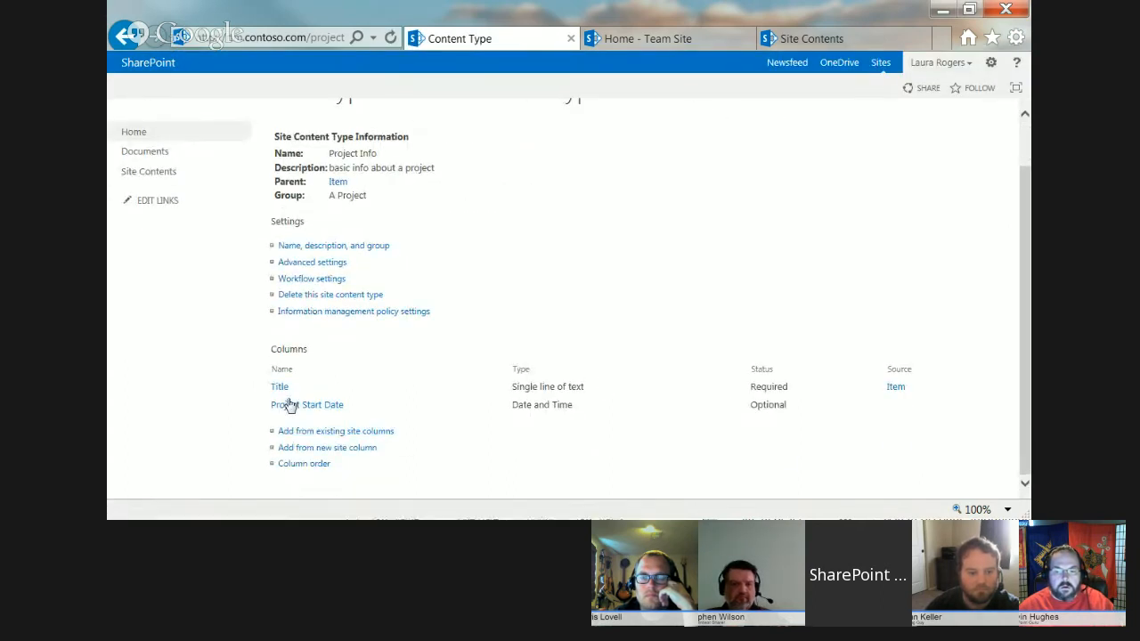
{"action": "left_click", "coordinate": [319, 451]}
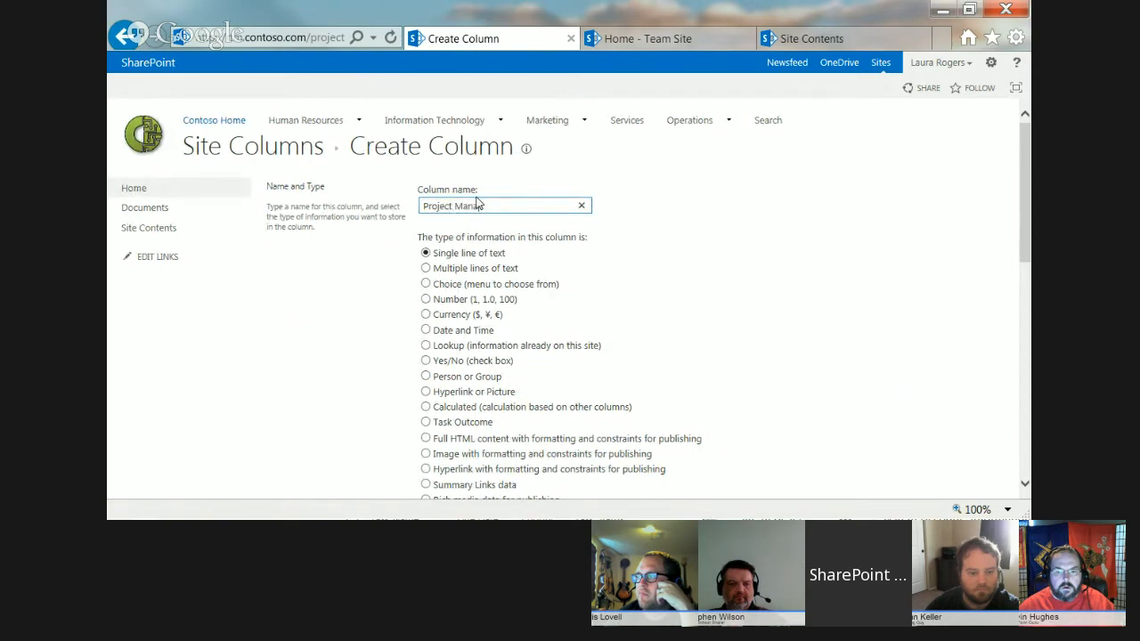
{"action": "left_click", "coordinate": [444, 379]}
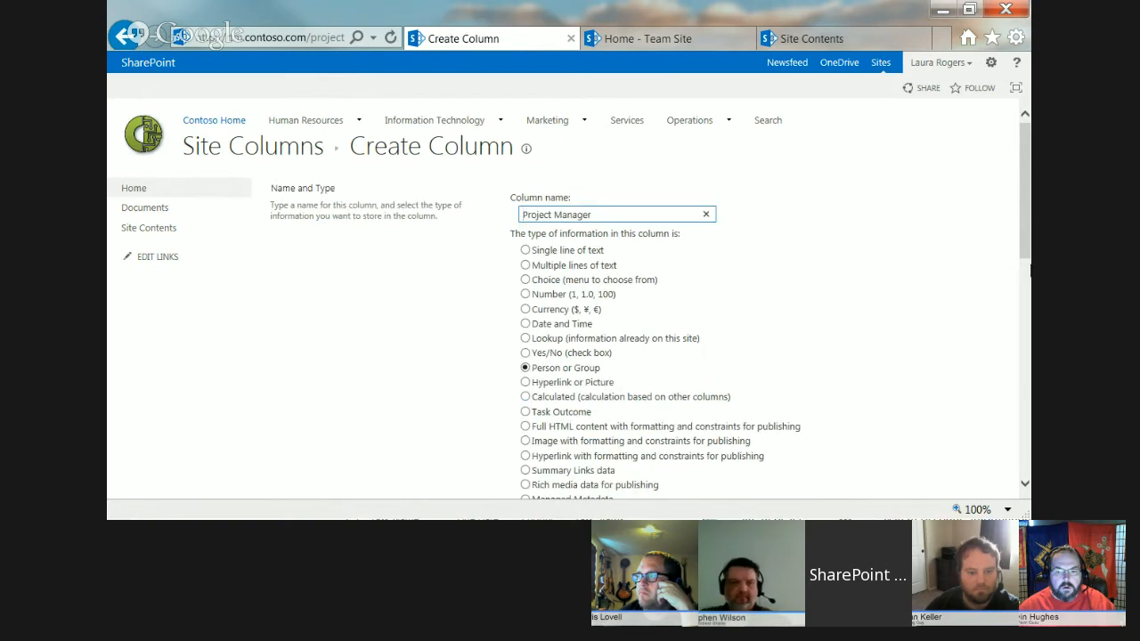
{"action": "scroll", "coordinate": [1027, 248], "scroll_direction": "down", "scroll_amount": 4}
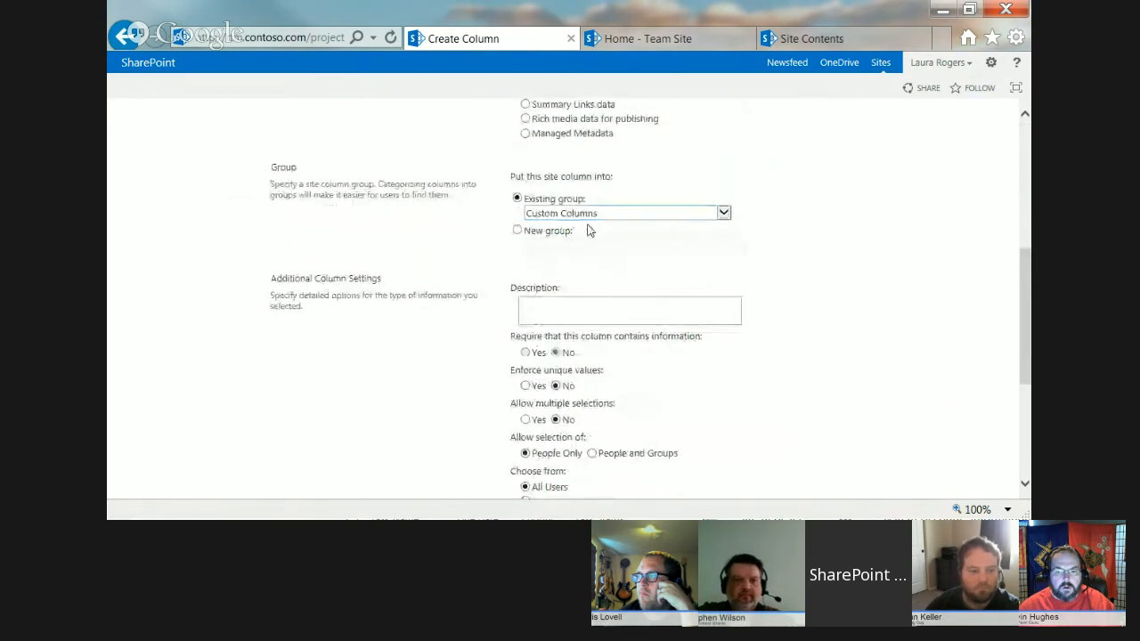
{"action": "left_click", "coordinate": [579, 213]}
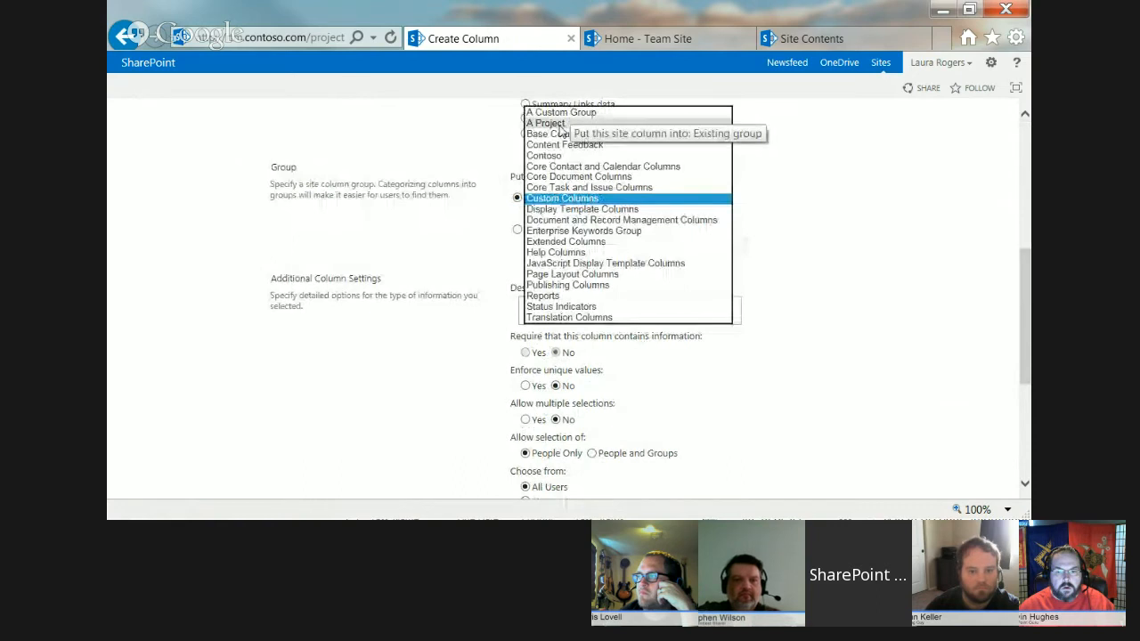
{"action": "left_click", "coordinate": [562, 128]}
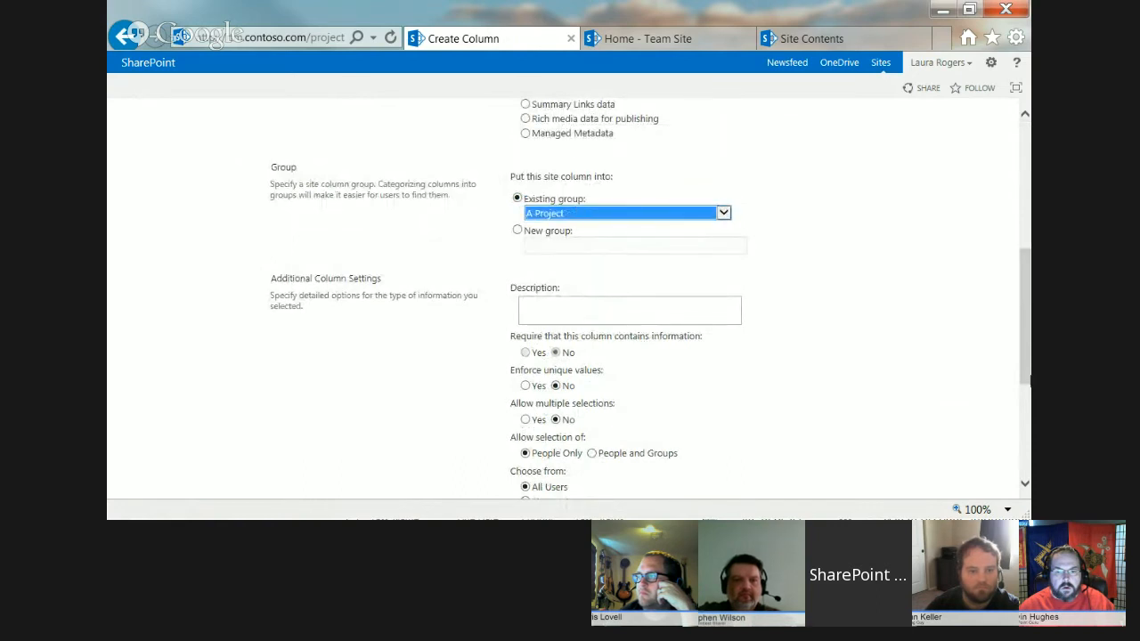
Restrict the people selectable in the Project Manager column to the Project Managers SharePoint group.
{"action": "scroll", "coordinate": [535, 299], "scroll_direction": "down", "scroll_amount": 3}
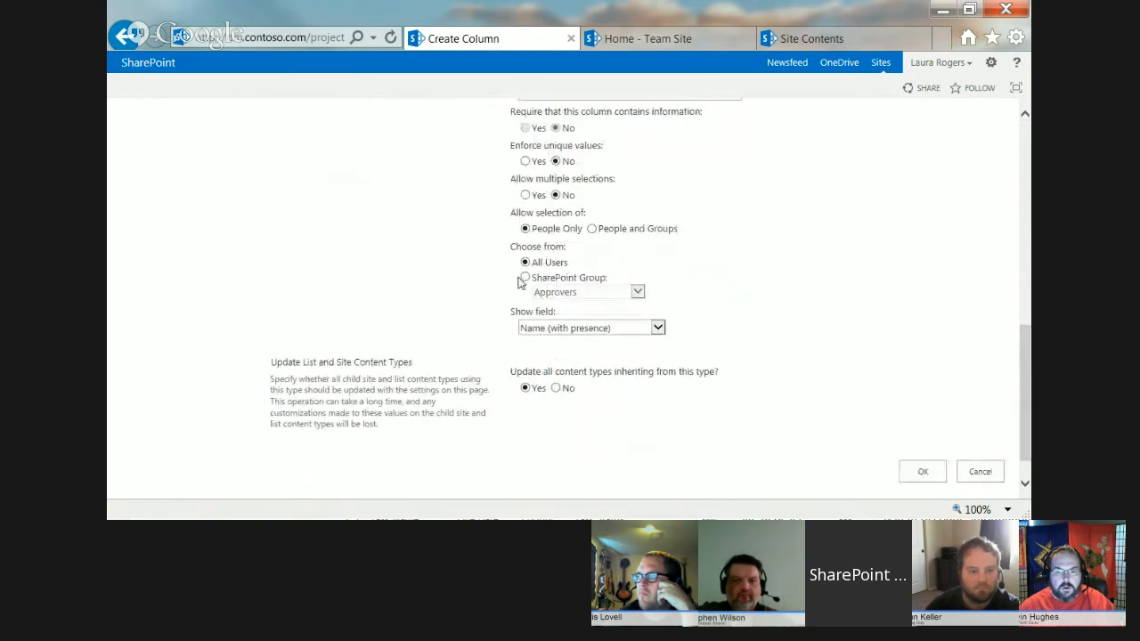
{"action": "left_click", "coordinate": [524, 278]}
{"action": "left_click", "coordinate": [580, 294]}
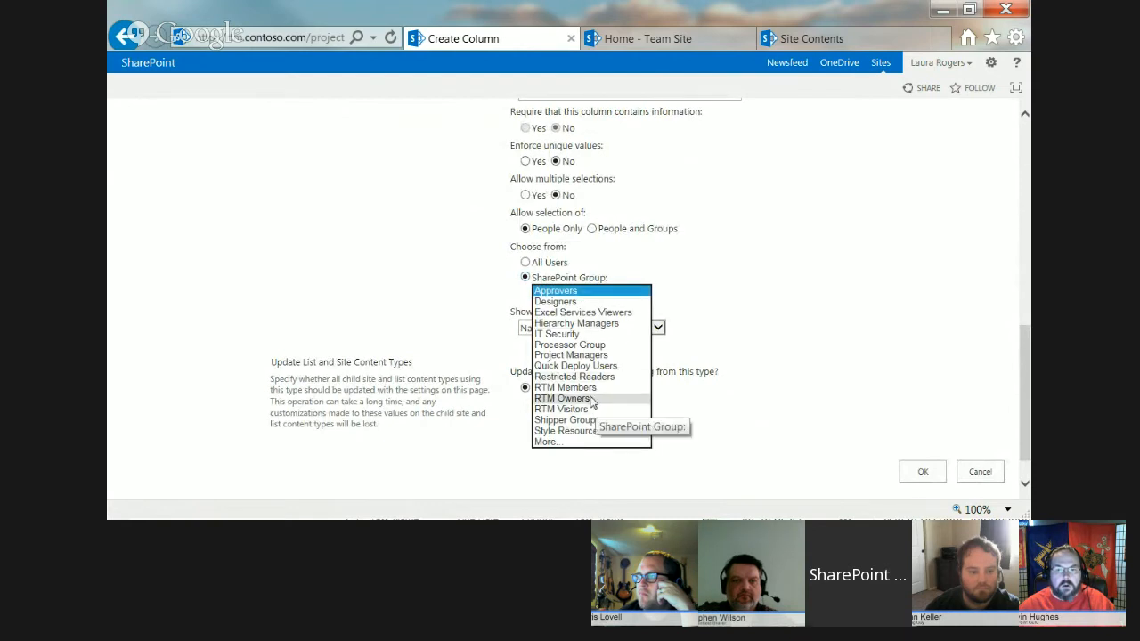
{"action": "left_click", "coordinate": [569, 442]}
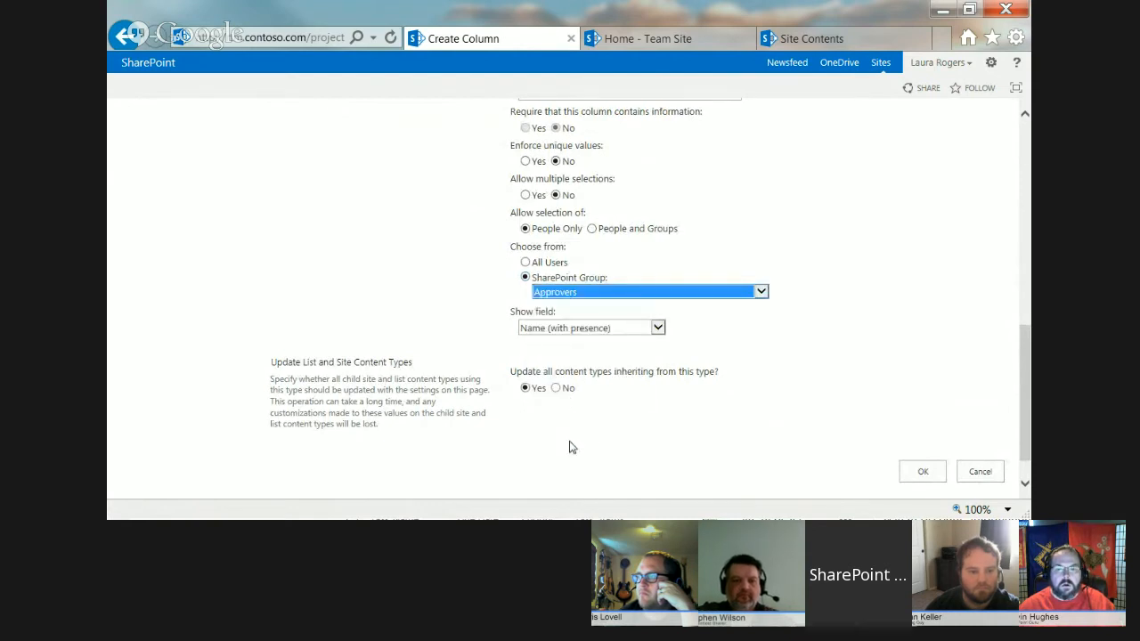
{"action": "key", "text": "p"}
{"action": "left_click", "coordinate": [642, 292]}
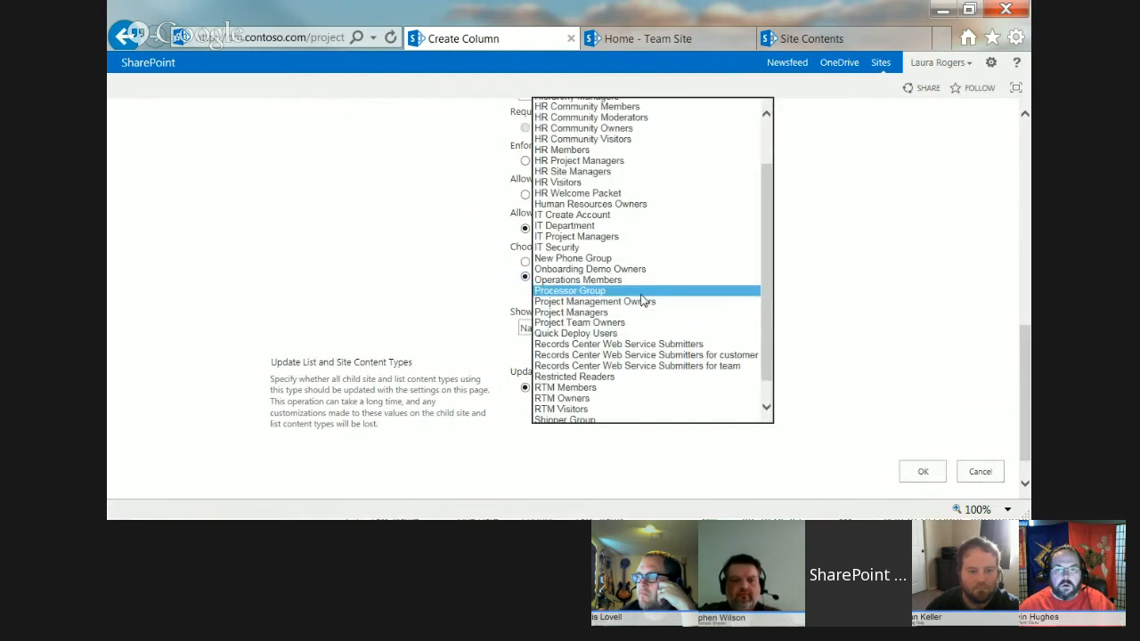
{"action": "left_click", "coordinate": [624, 312]}
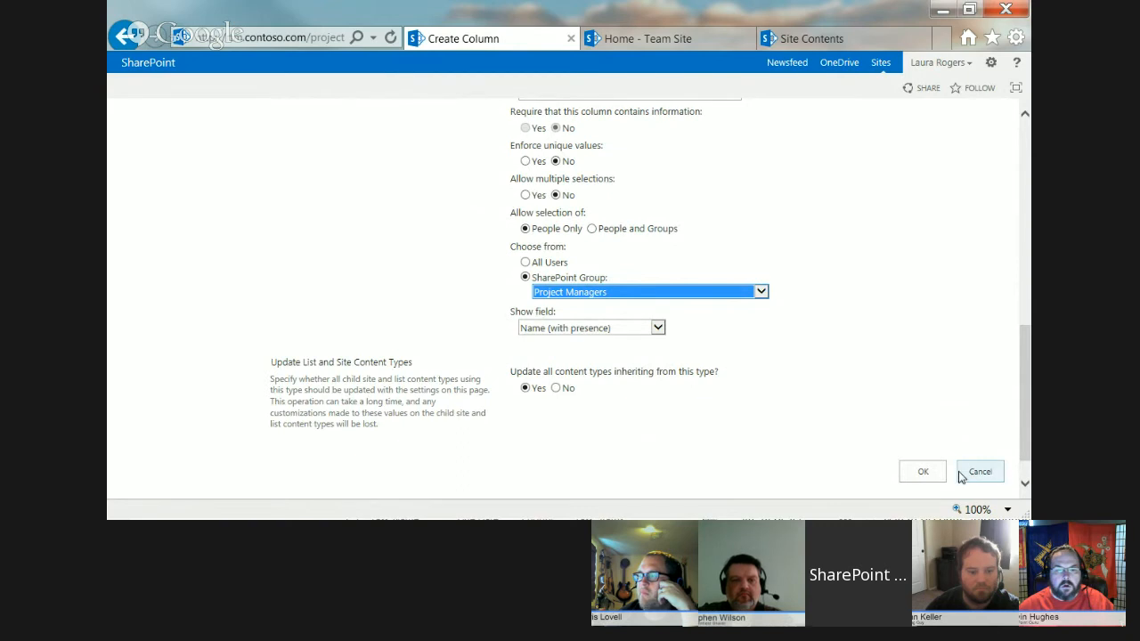
Try to create the Project Manager site column, and cancel the new column form.
{"action": "left_click", "coordinate": [920, 473]}
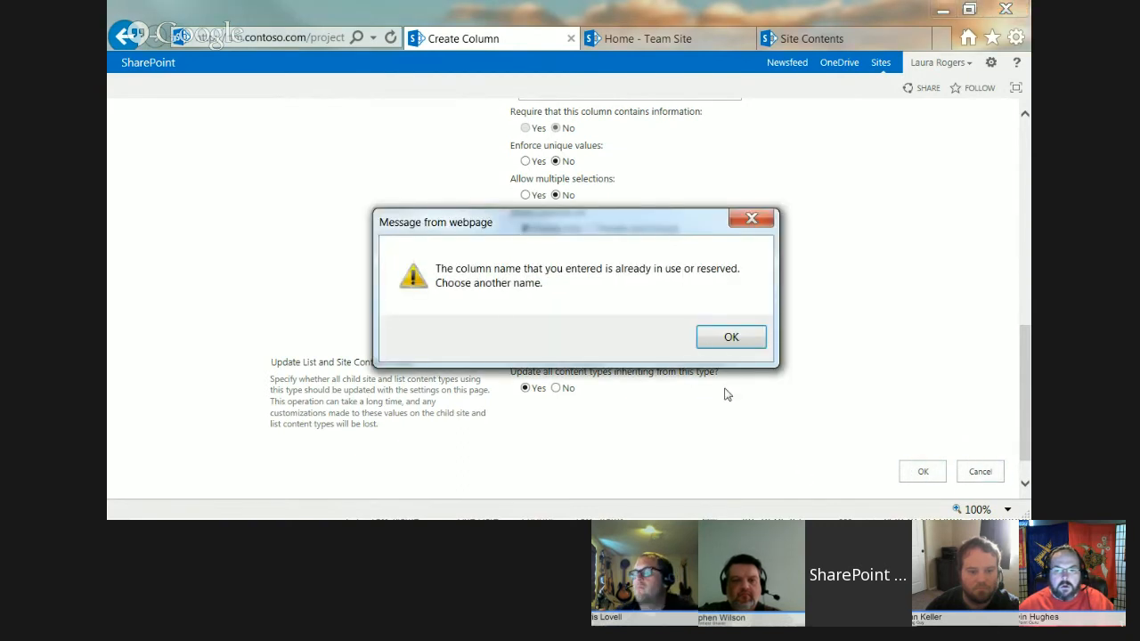
{"action": "left_click", "coordinate": [728, 338]}
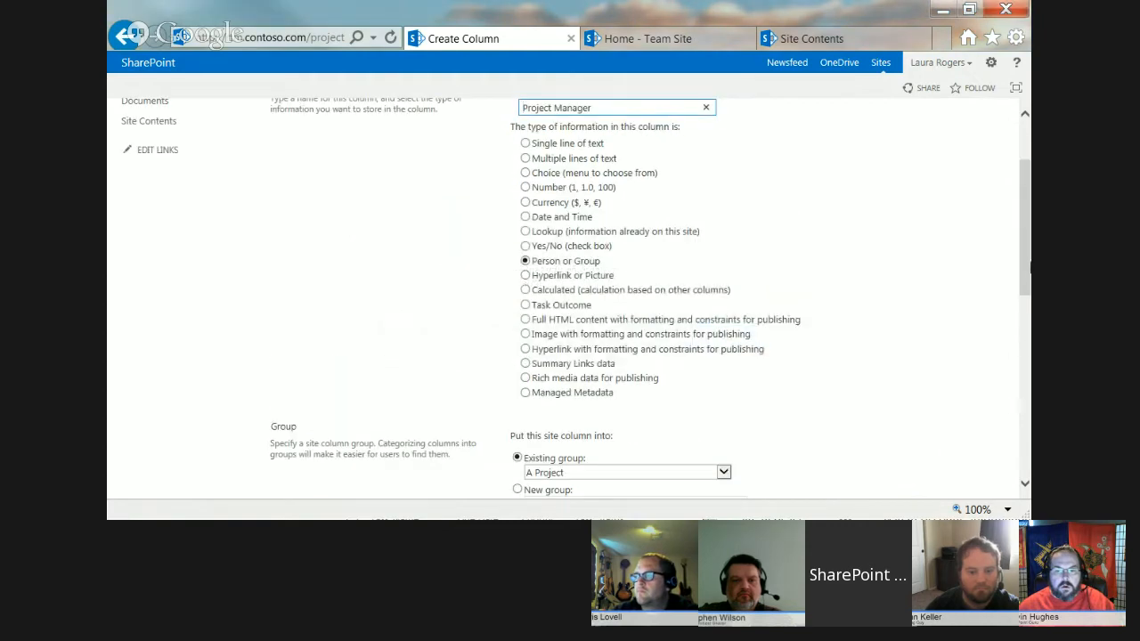
{"action": "scroll", "coordinate": [1021, 403], "scroll_direction": "down", "scroll_amount": 5}
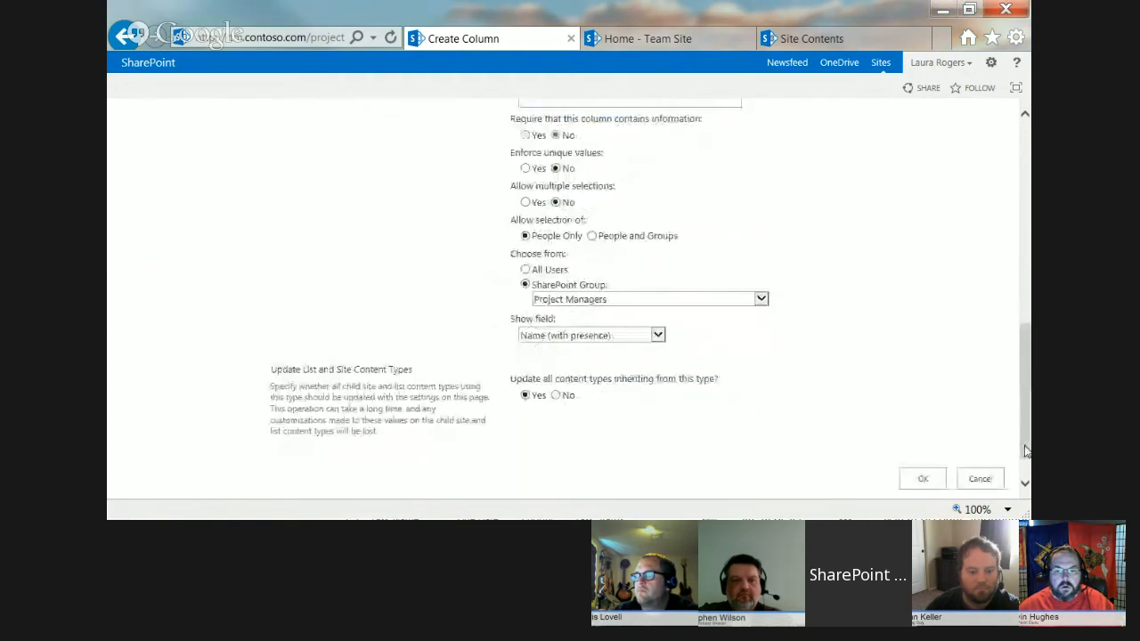
{"action": "left_click", "coordinate": [980, 432]}
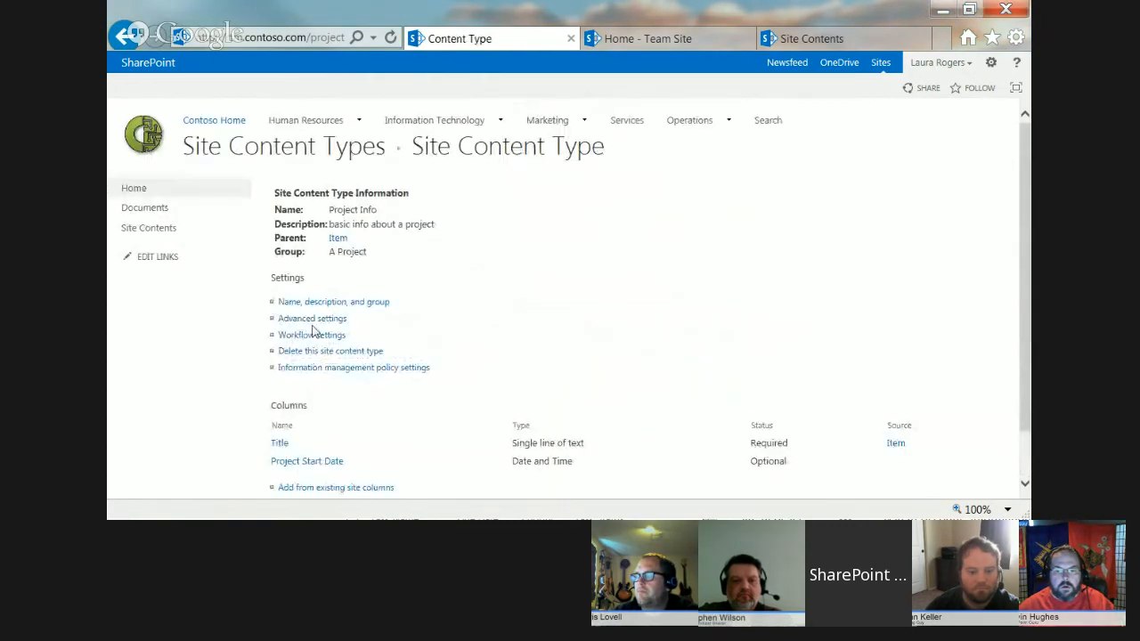
Start adding existing site columns to the Project Info content type, choosing Project Manager from all groups.
{"action": "scroll", "coordinate": [581, 369], "scroll_direction": "down", "scroll_amount": 1}
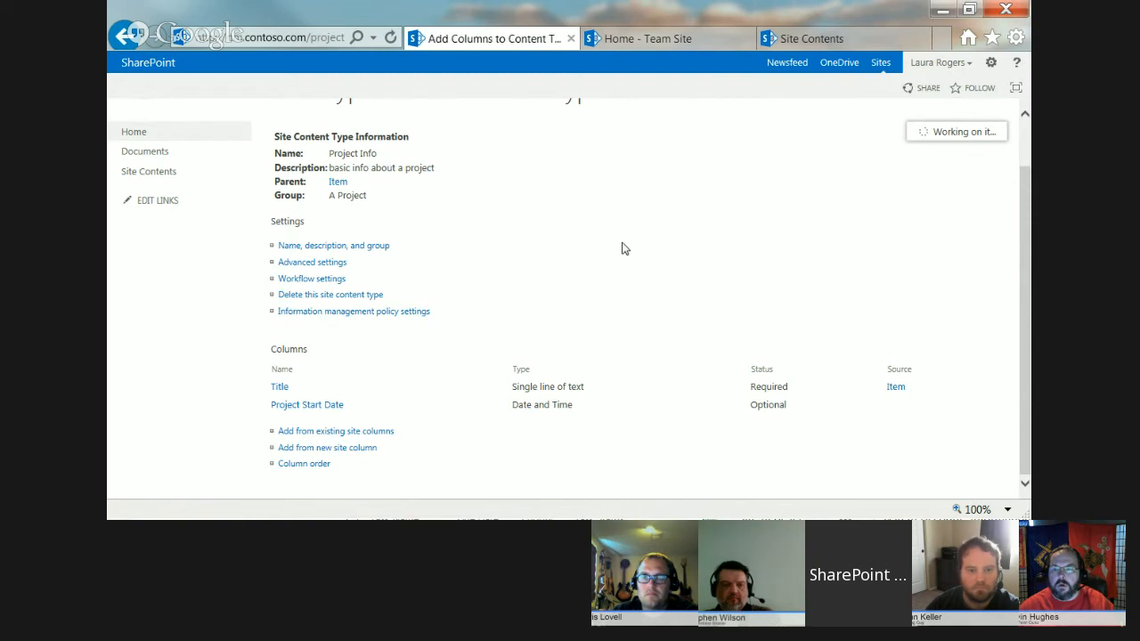
{"action": "left_click", "coordinate": [547, 274]}
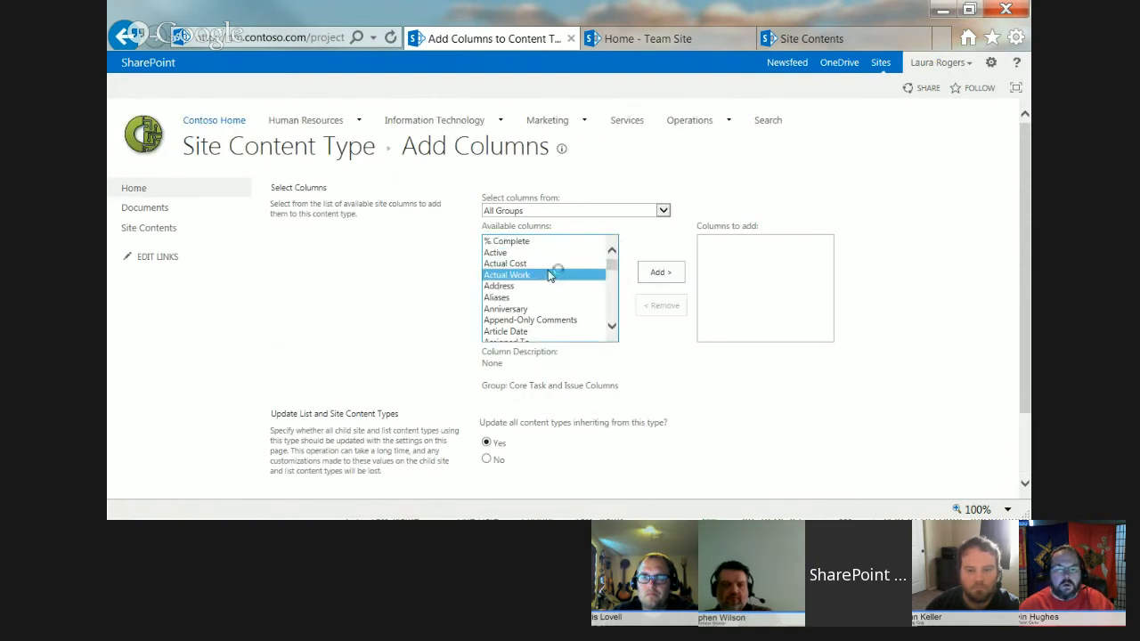
{"action": "key", "text": "p"}
{"action": "left_click", "coordinate": [614, 313]}
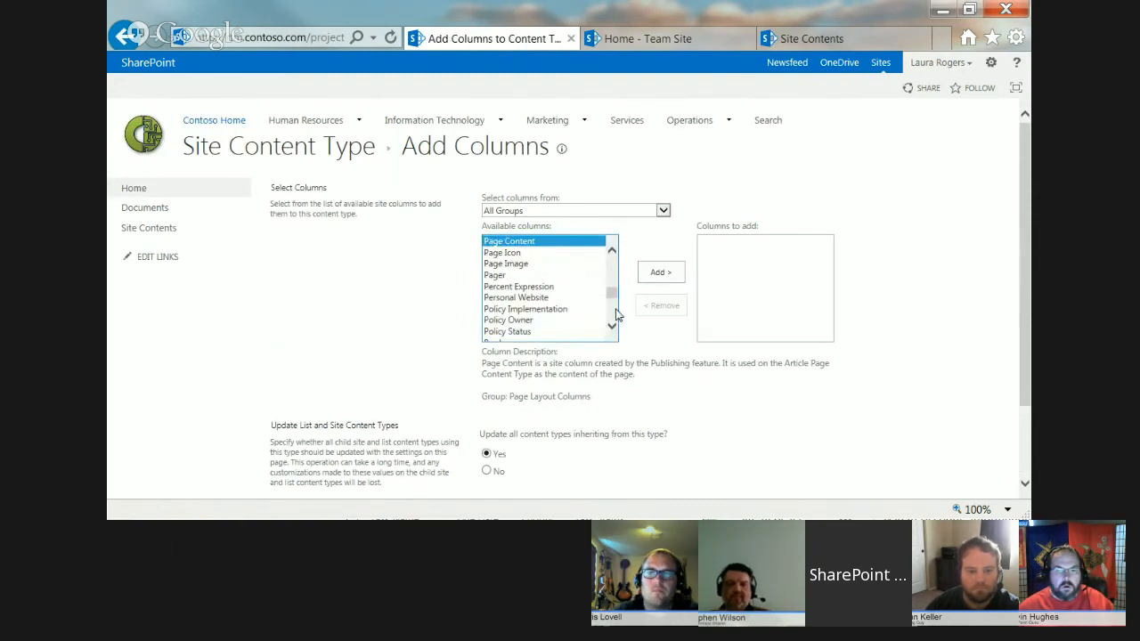
{"action": "left_click", "coordinate": [618, 314]}
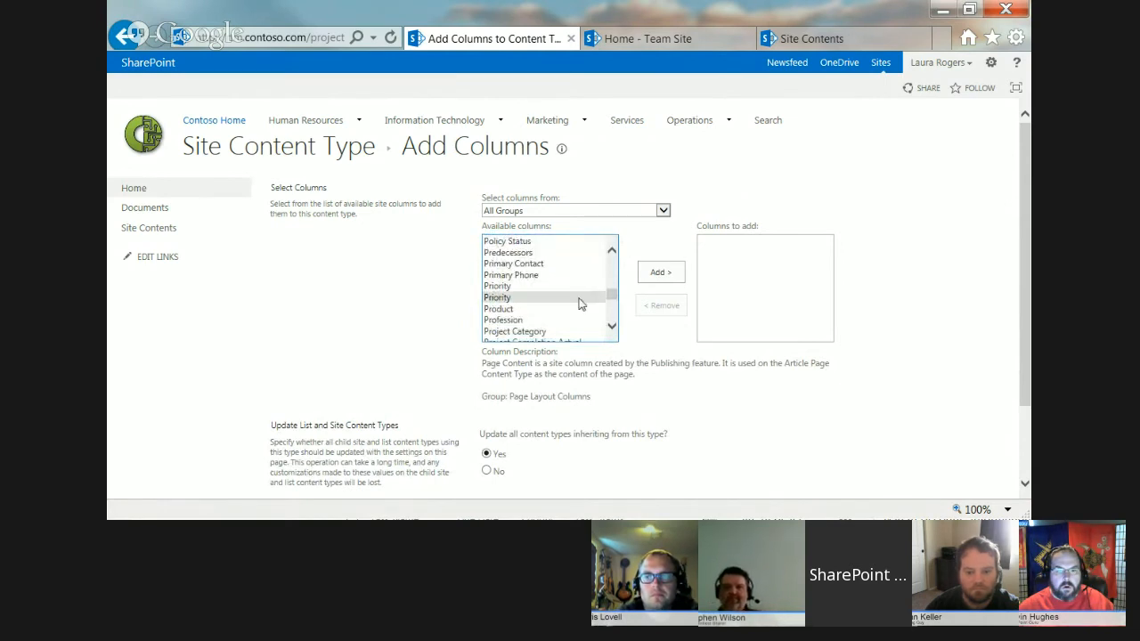
{"action": "left_click", "coordinate": [612, 315]}
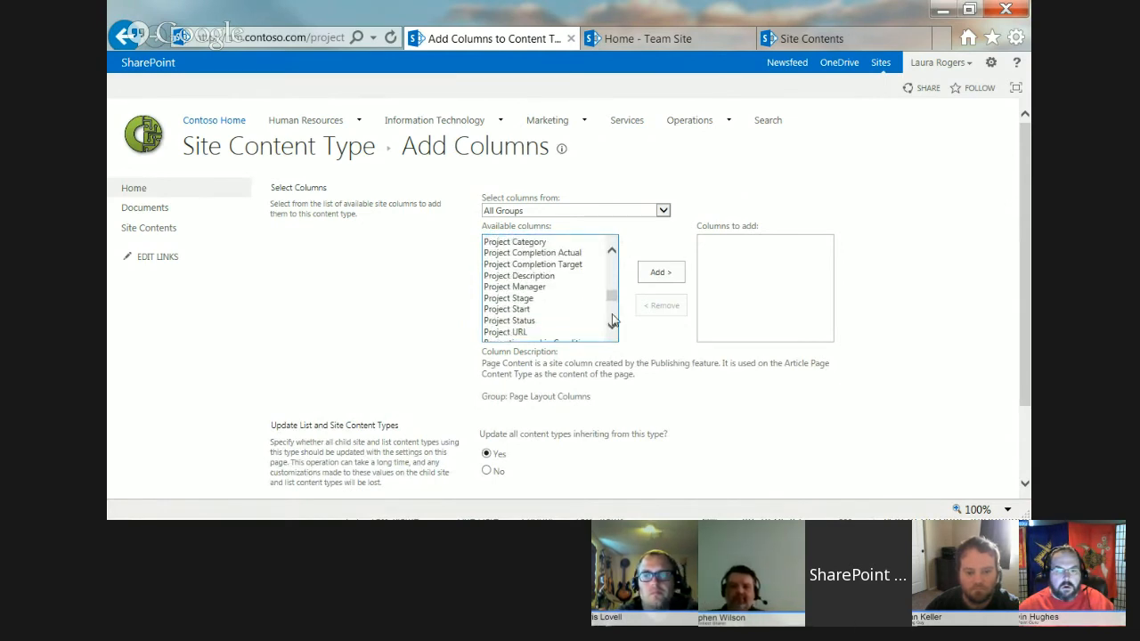
{"action": "left_click", "coordinate": [567, 288]}
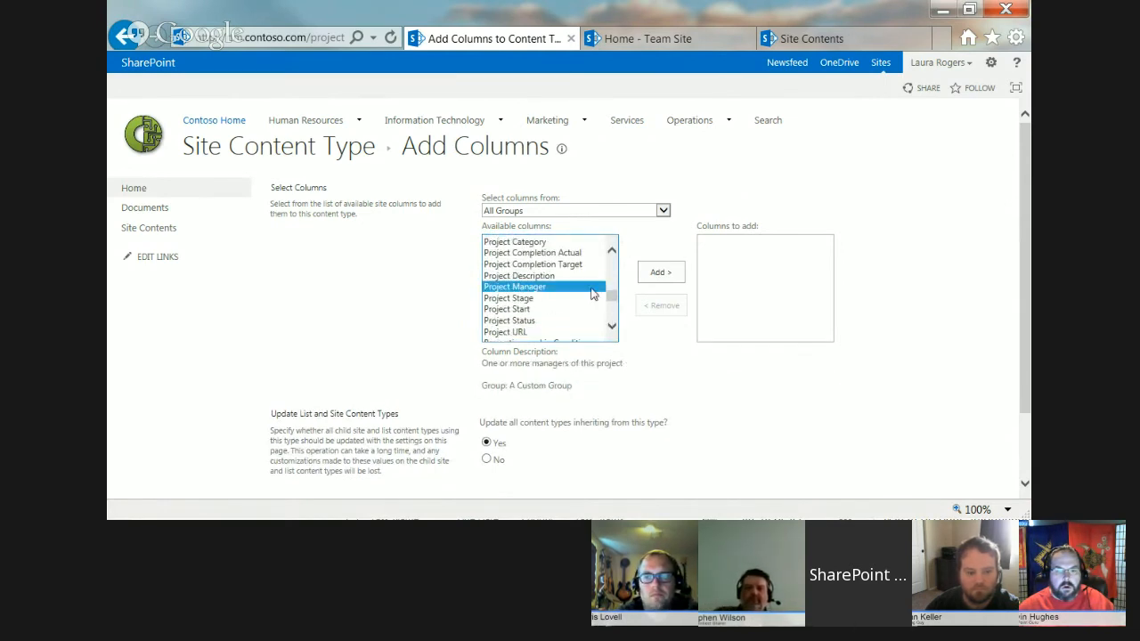
{"action": "left_click", "coordinate": [660, 272]}
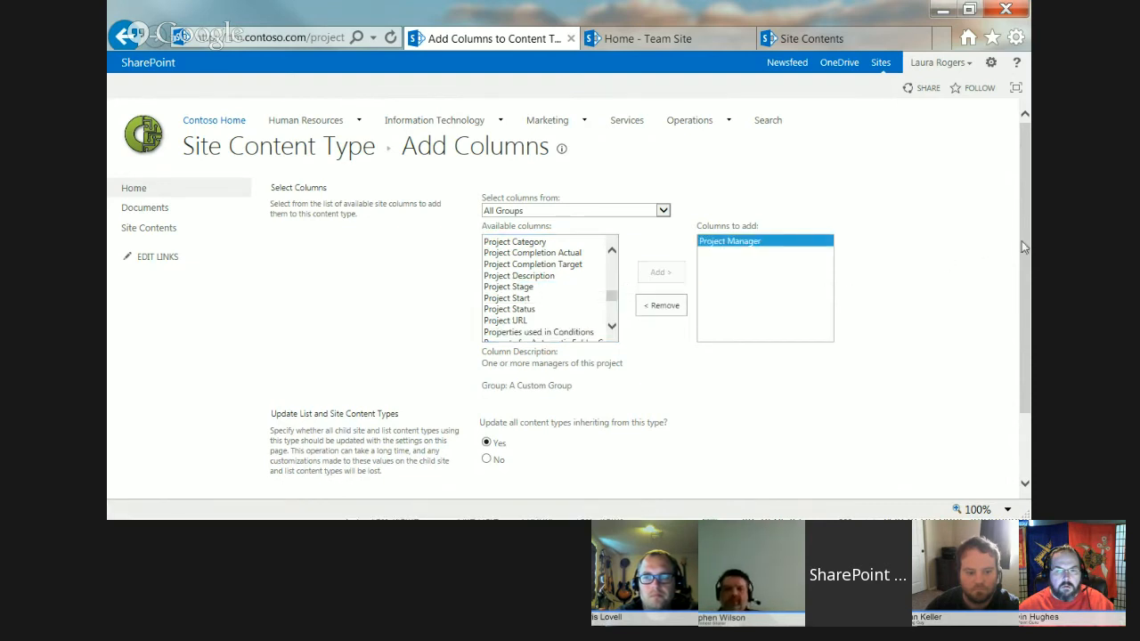
Include the existing columns Project Stage, Project Description and Project Category, and add the chosen columns to Project Info.
{"action": "left_click", "coordinate": [535, 288]}
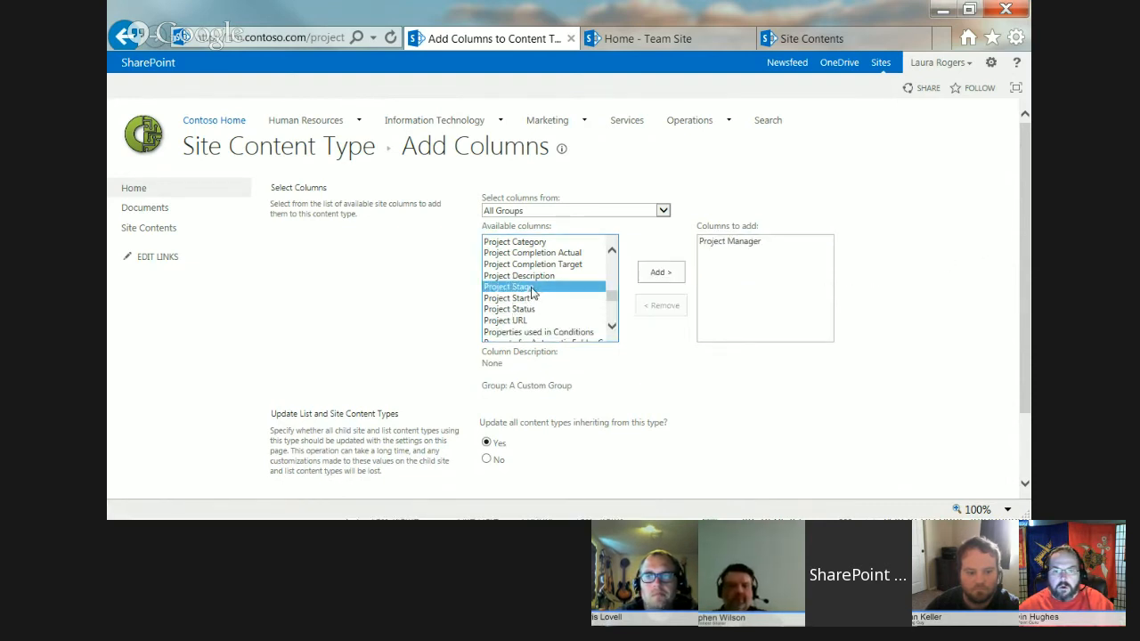
{"action": "left_click", "coordinate": [660, 273]}
{"action": "left_click", "coordinate": [539, 276]}
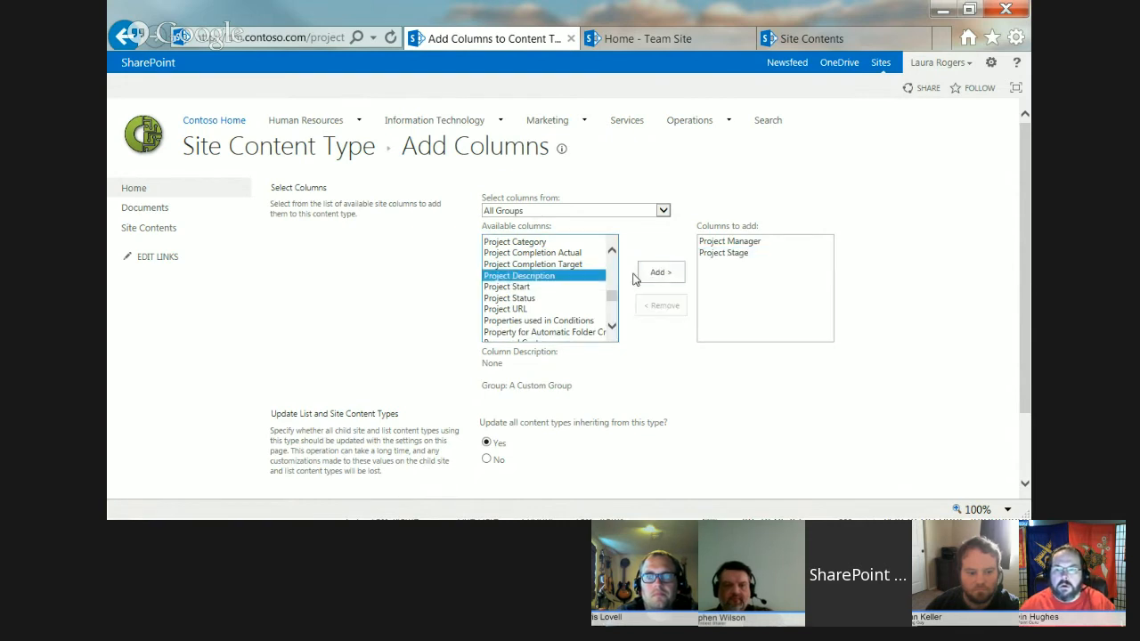
{"action": "left_click", "coordinate": [648, 276]}
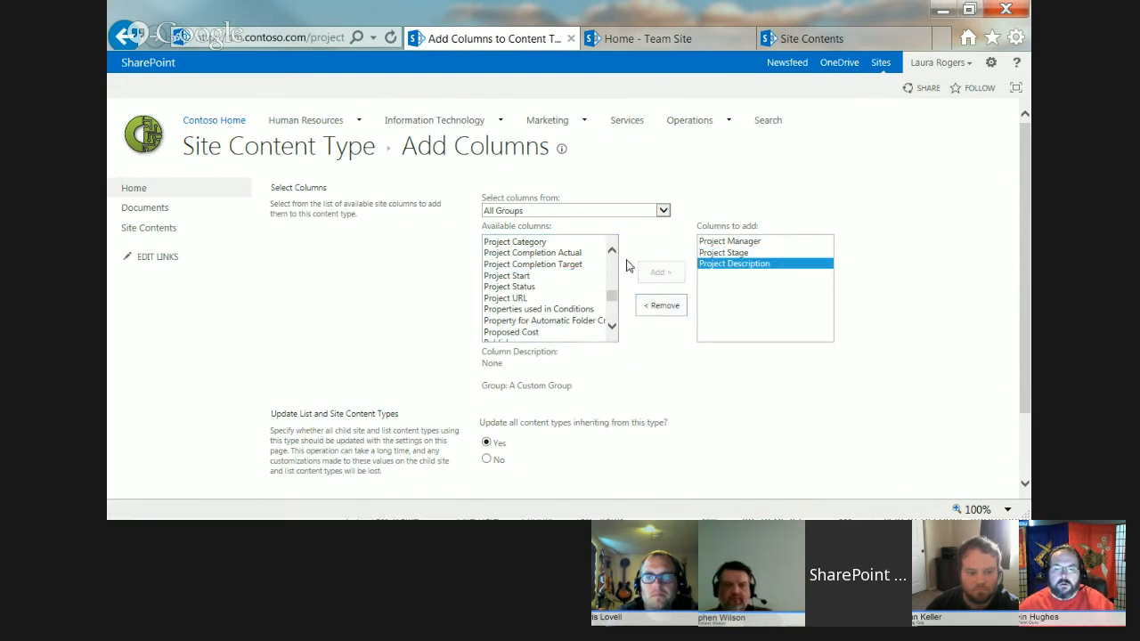
{"action": "left_click", "coordinate": [526, 241]}
{"action": "left_click", "coordinate": [660, 272]}
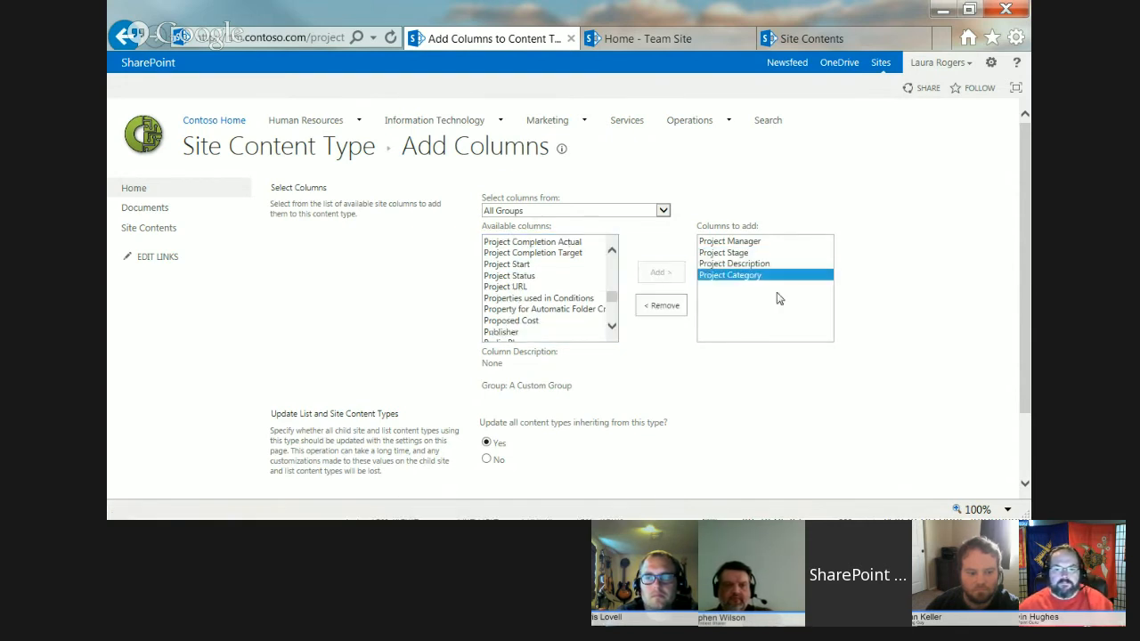
{"action": "scroll", "coordinate": [1026, 230], "scroll_direction": "down", "scroll_amount": 2}
{"action": "left_click", "coordinate": [919, 433]}
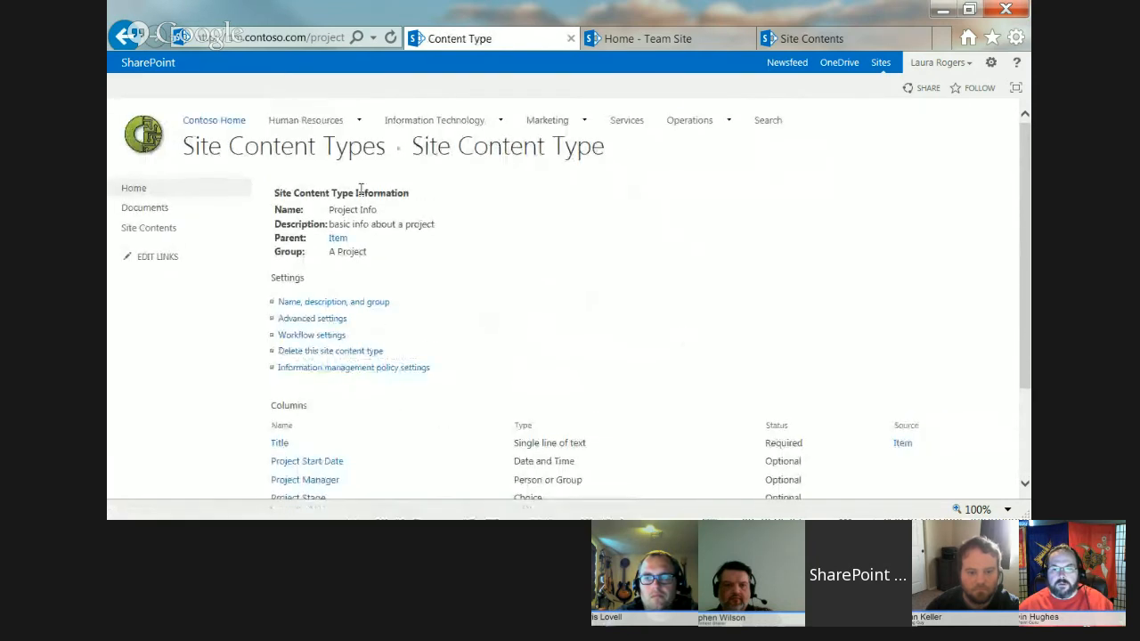
Review the Project Info content type's column list, and return to the Project Roll Up home page.
{"action": "scroll", "coordinate": [619, 360], "scroll_direction": "down", "scroll_amount": 3}
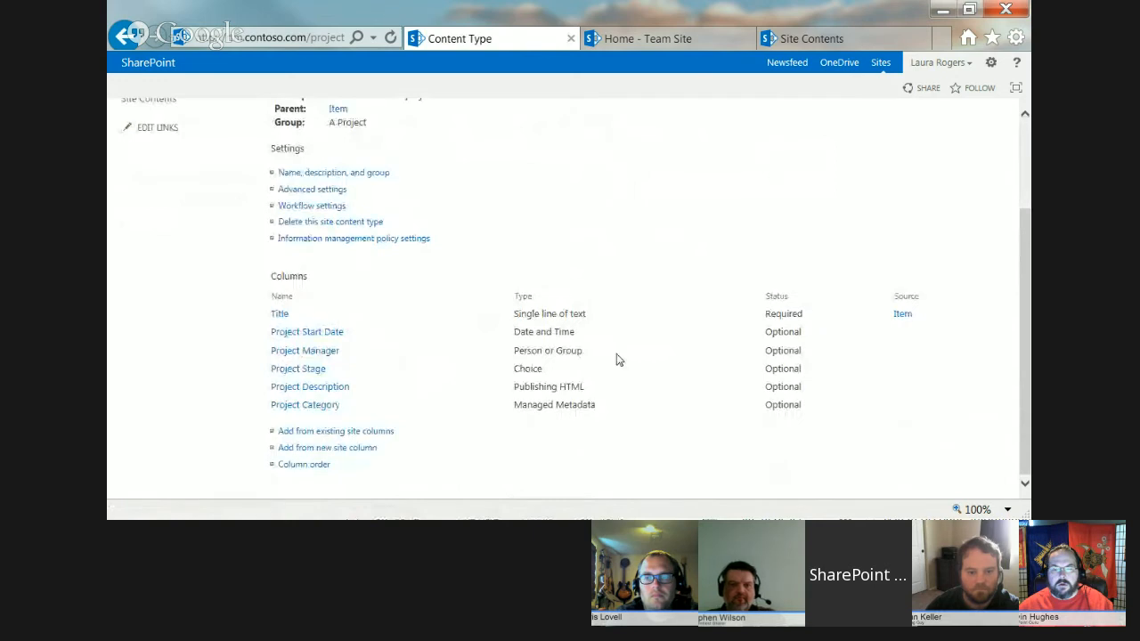
{"action": "scroll", "coordinate": [619, 360], "scroll_direction": "up", "scroll_amount": 3}
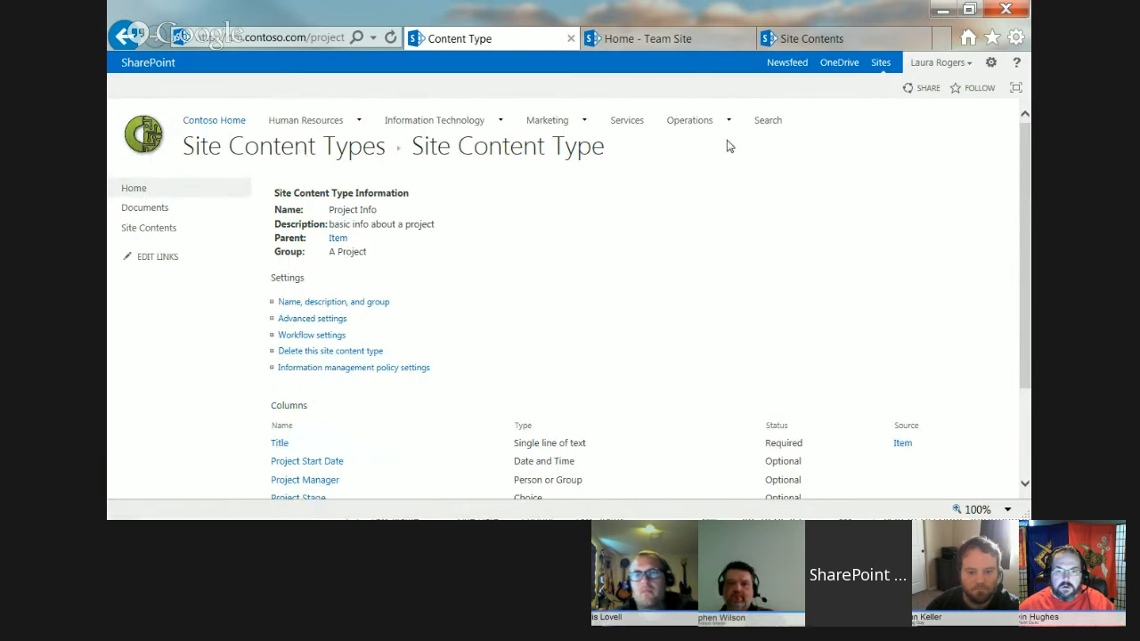
{"action": "left_click_drag", "start_coordinate": [1026, 172], "coordinate": [1030, 322]}
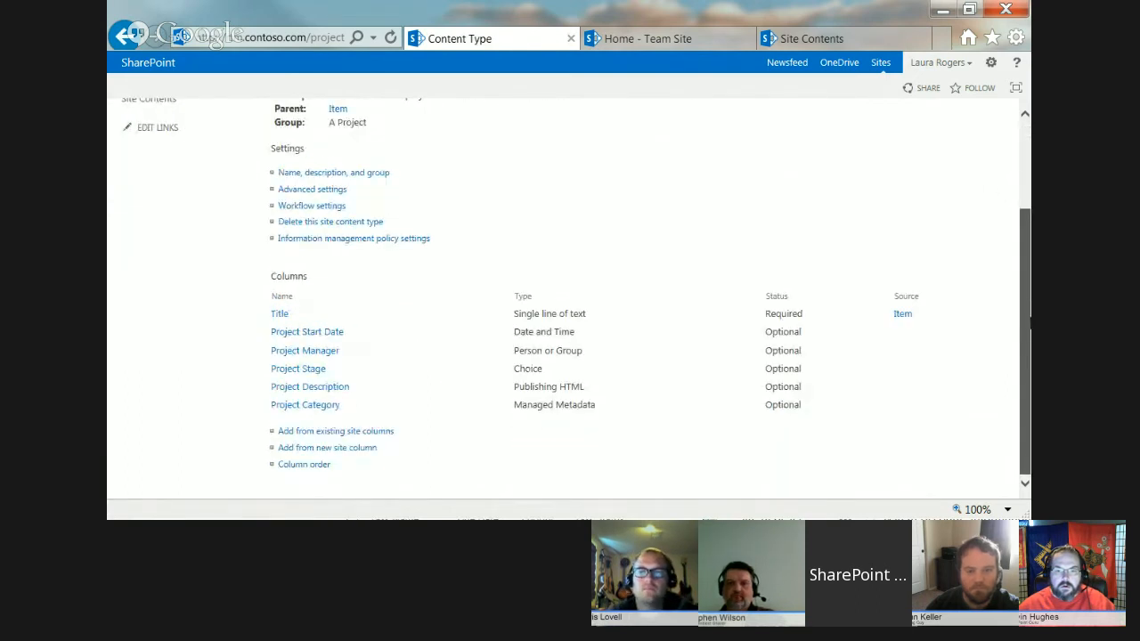
{"action": "scroll", "coordinate": [1030, 322], "scroll_direction": "up", "scroll_amount": 3}
{"action": "left_click", "coordinate": [216, 152]}
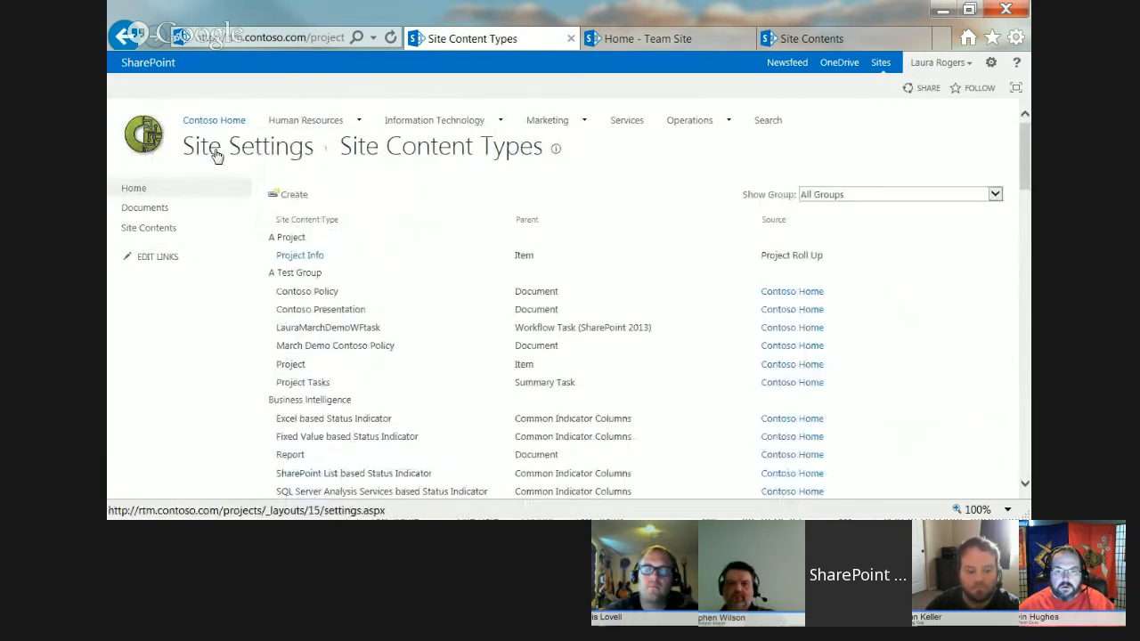
{"action": "left_click", "coordinate": [249, 151]}
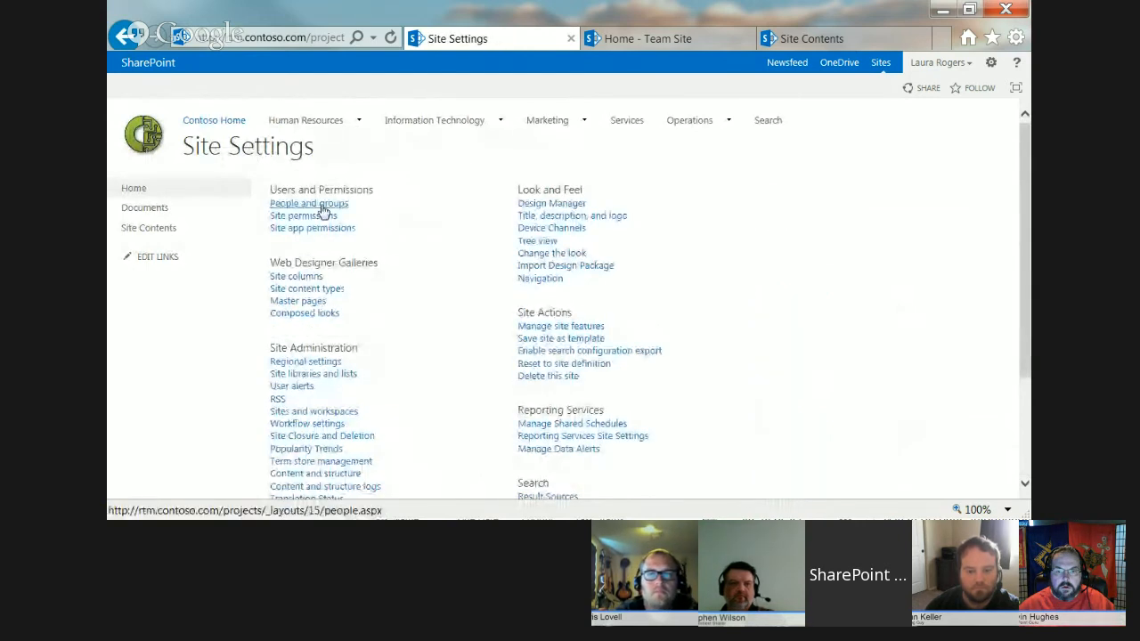
{"action": "left_click", "coordinate": [289, 215]}
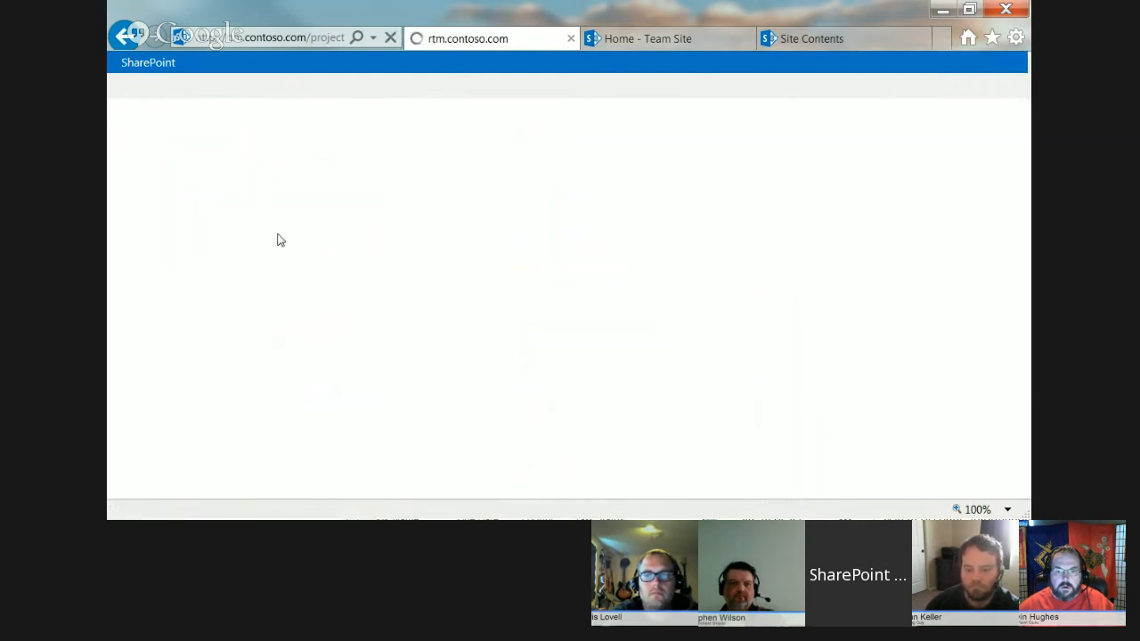
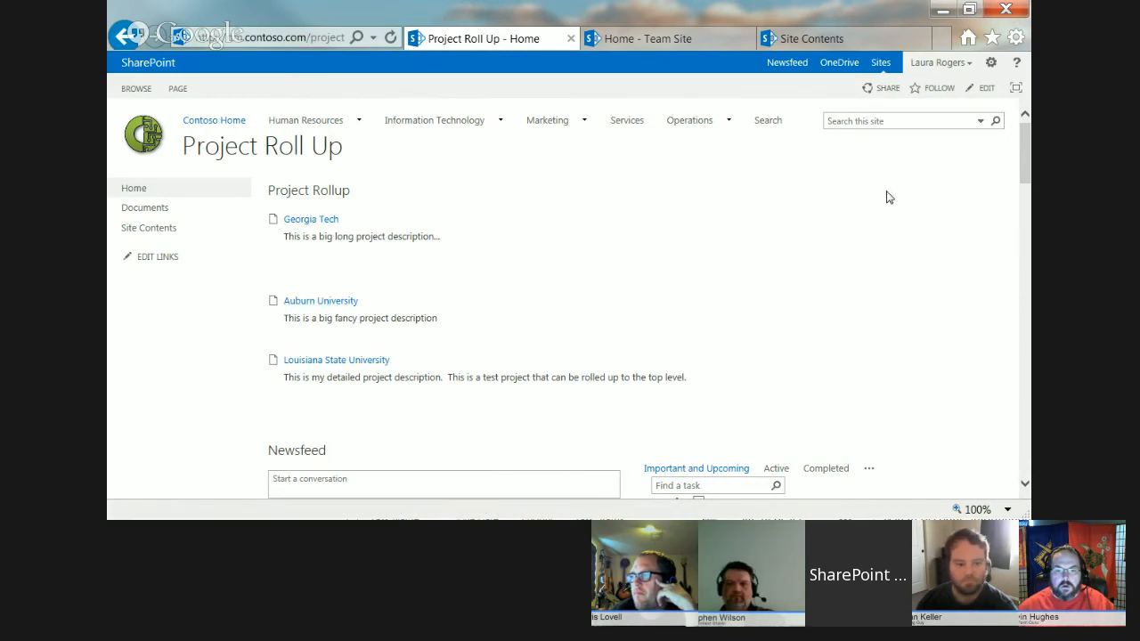
Start a new subsite under Project Roll Up with the title "Texas A&M" and the URL name texas_am.
{"action": "left_click", "coordinate": [992, 64]}
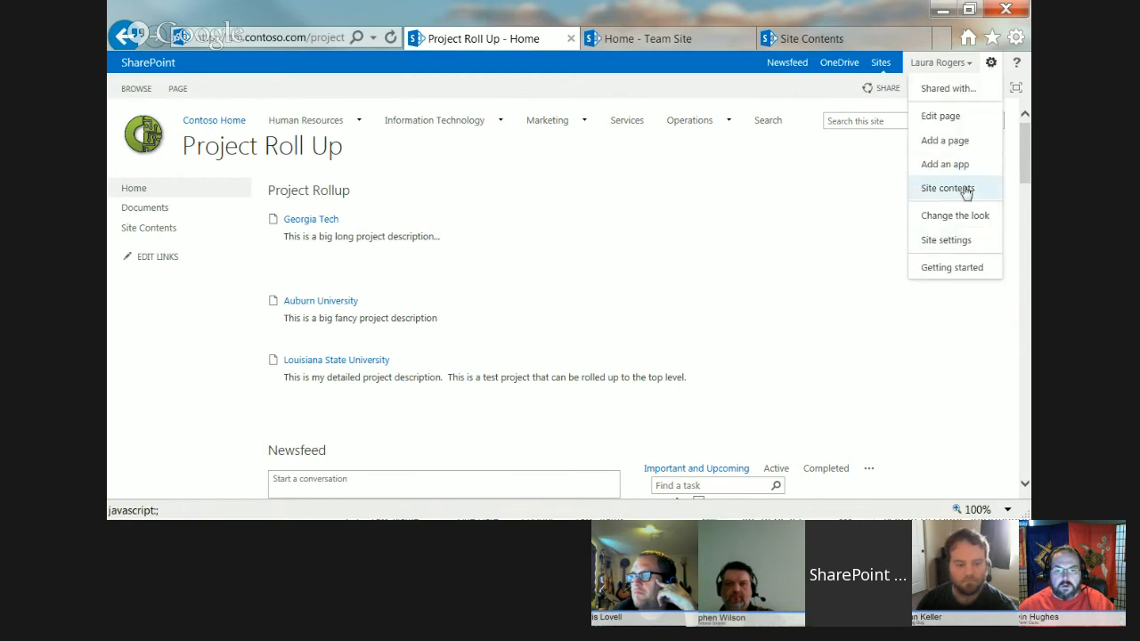
{"action": "left_click", "coordinate": [967, 193]}
{"action": "scroll", "coordinate": [603, 346], "scroll_direction": "down", "scroll_amount": 2}
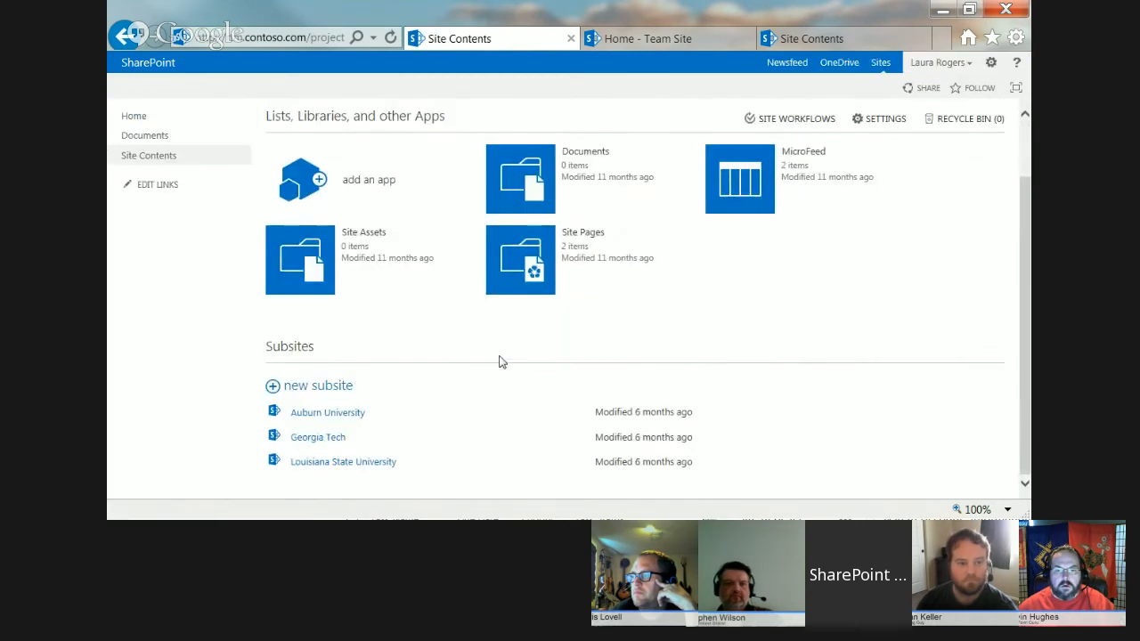
{"action": "left_click", "coordinate": [314, 392]}
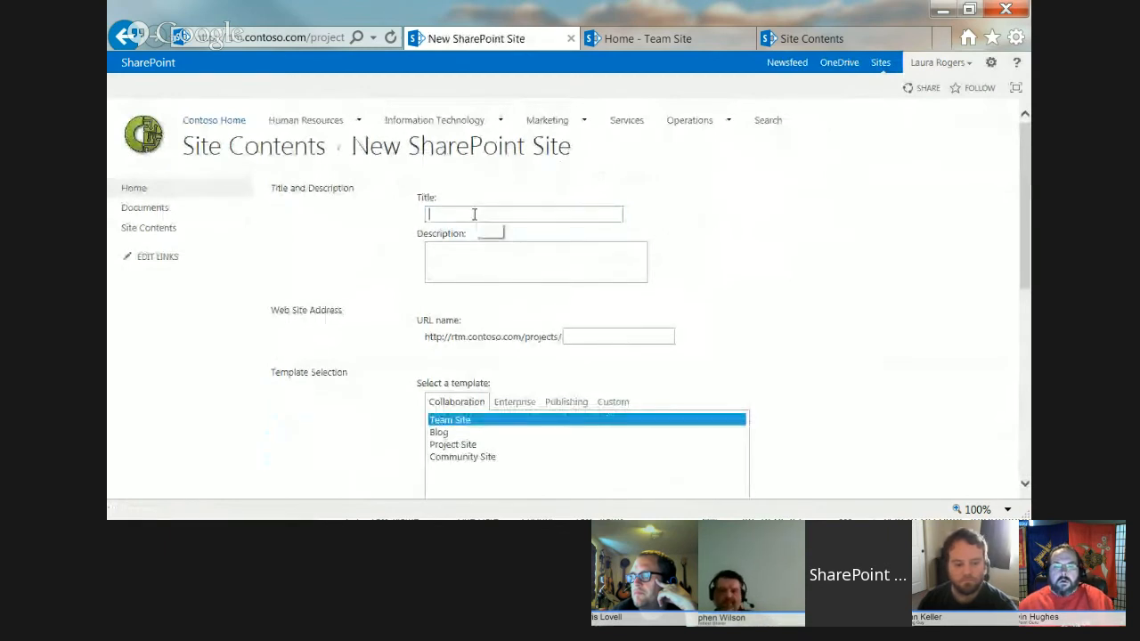
{"action": "left_click_drag", "start_coordinate": [1020, 218], "coordinate": [1026, 163]}
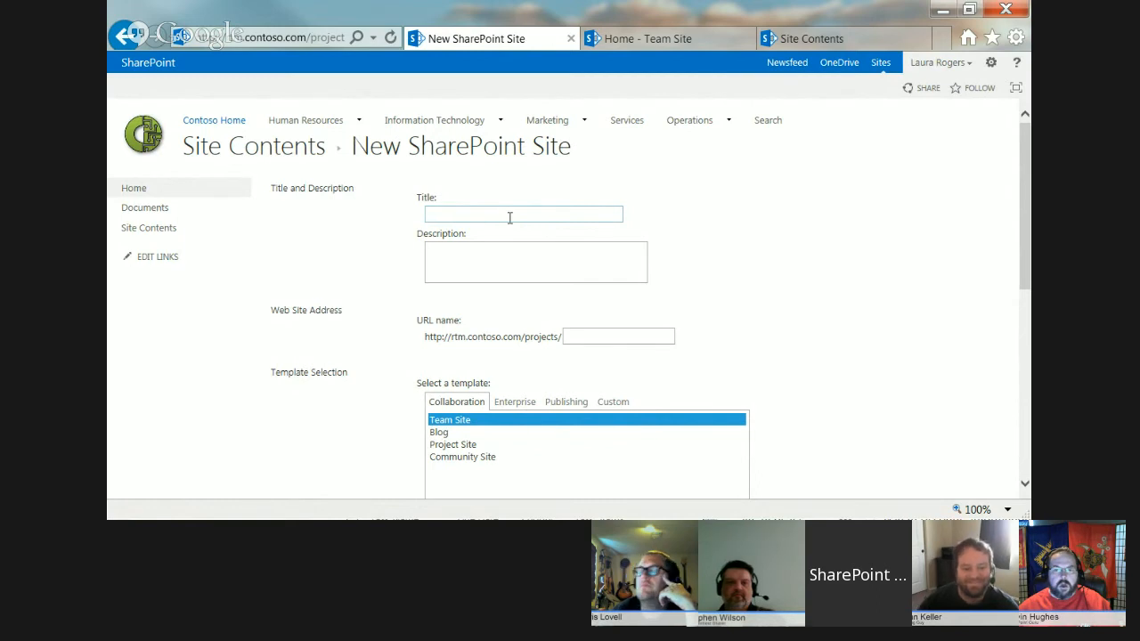
{"action": "type", "text": "Texas A&M"}
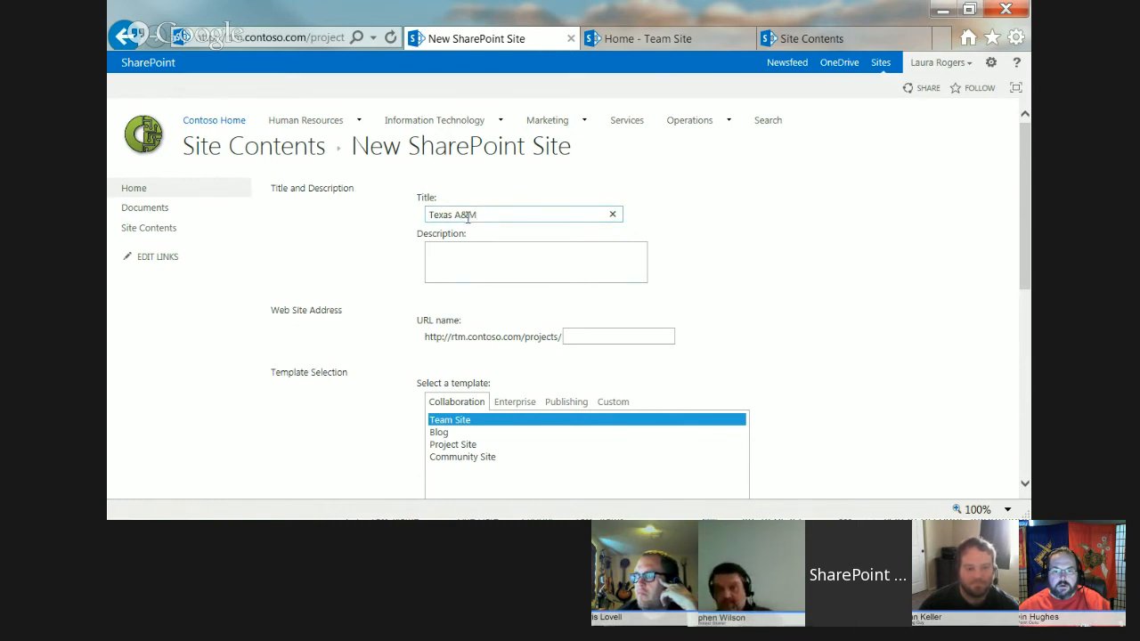
{"action": "left_click", "coordinate": [603, 334]}
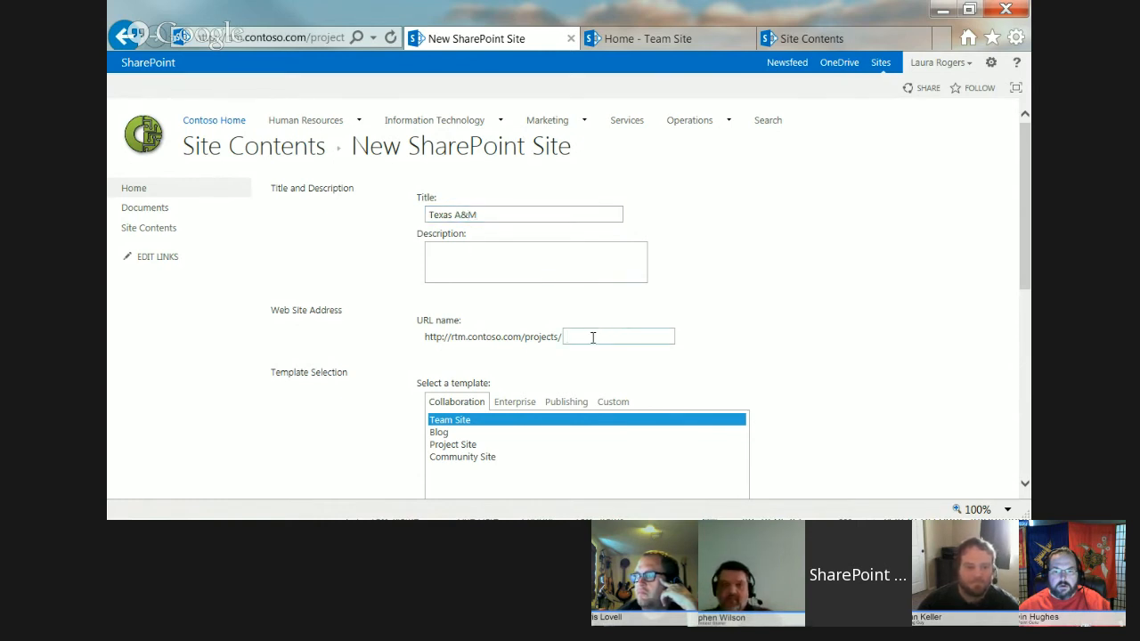
{"action": "type", "text": "texas_am"}
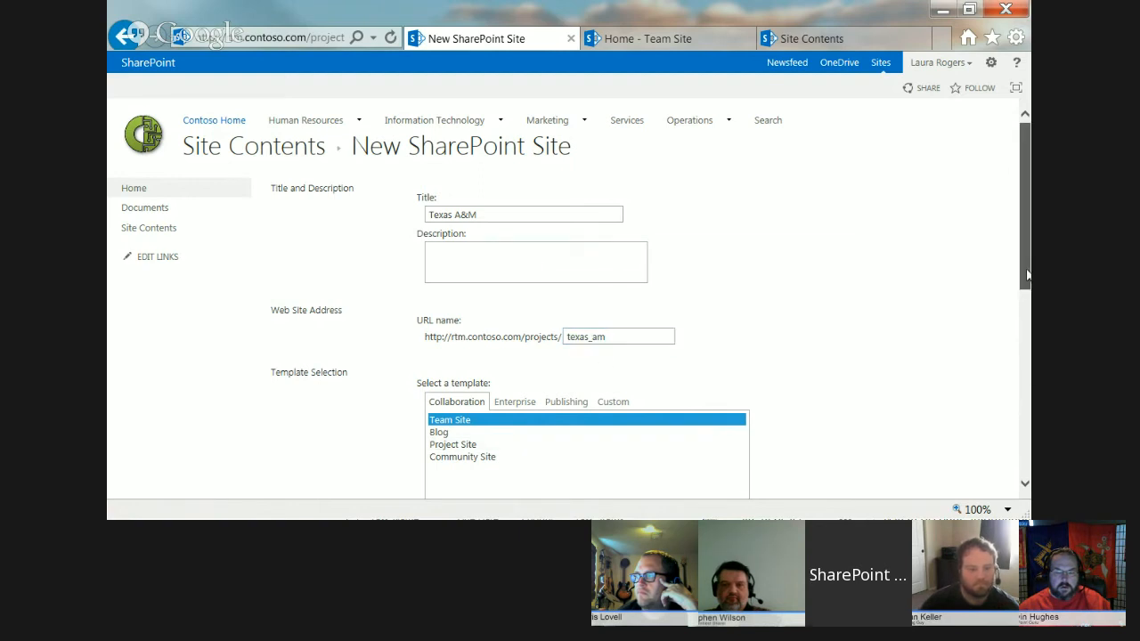
Base the new subsite on the Project Site template, inherit the parent site's top link bar, and create the site.
{"action": "left_click_drag", "start_coordinate": [1029, 281], "coordinate": [1029, 330]}
{"action": "left_click", "coordinate": [472, 329]}
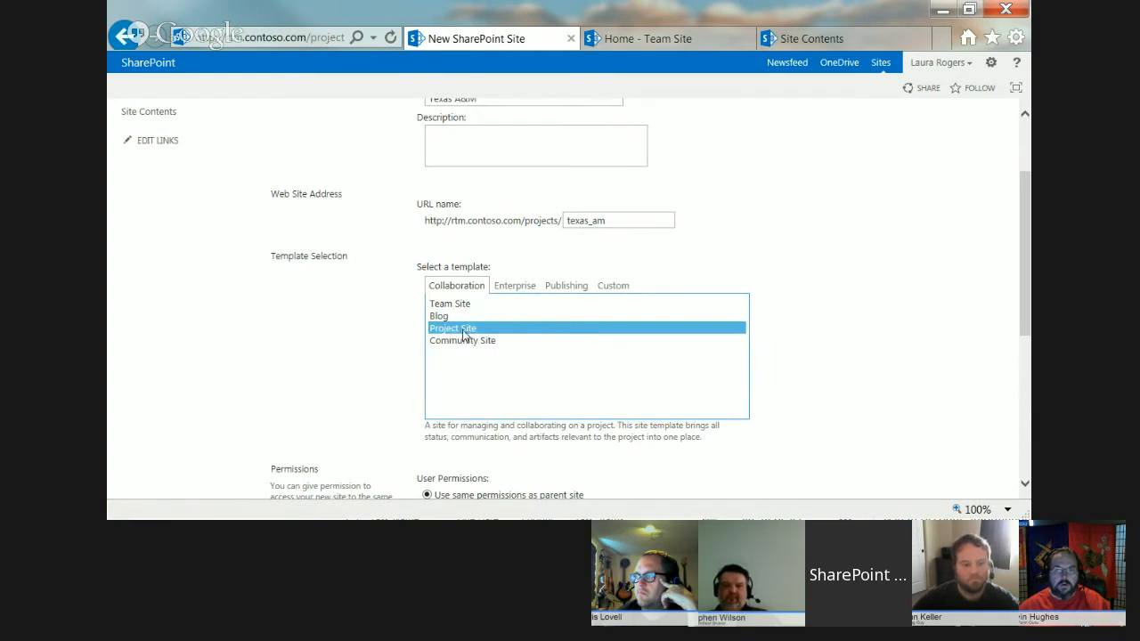
{"action": "left_click_drag", "start_coordinate": [1024, 285], "coordinate": [1030, 427]}
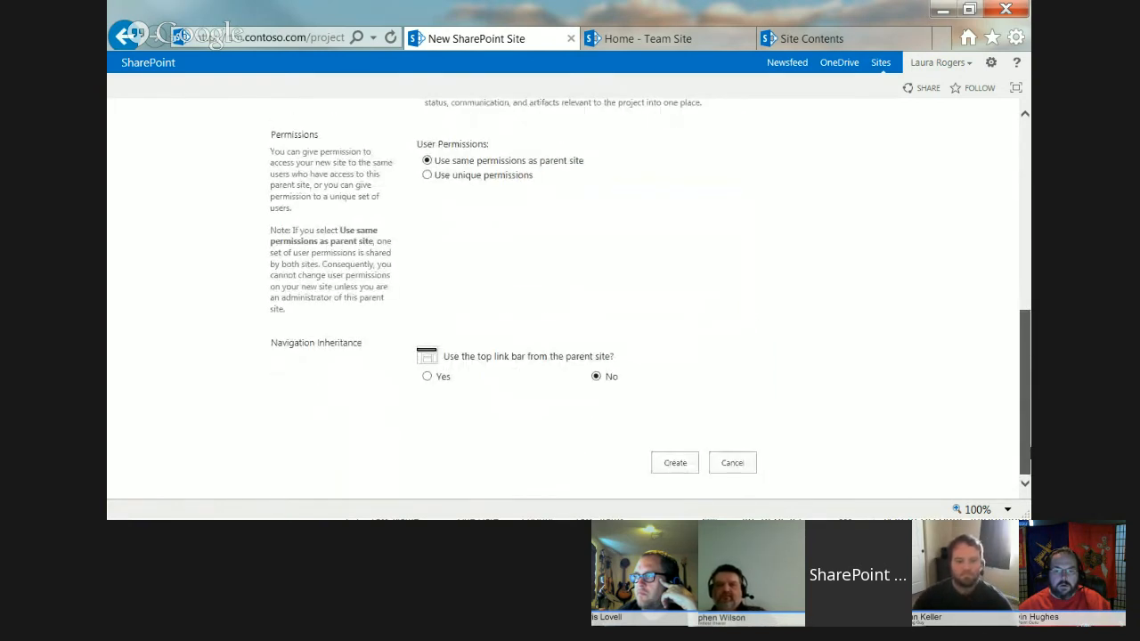
{"action": "left_click", "coordinate": [426, 376]}
{"action": "left_click", "coordinate": [679, 463]}
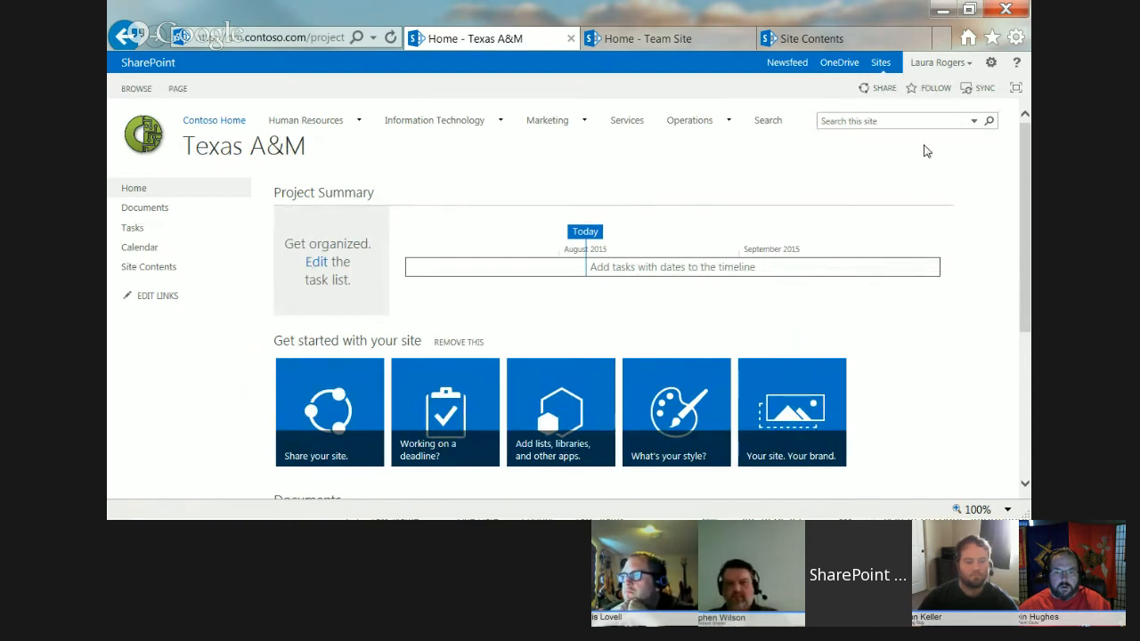
Start adding a Custom List app to the Texas A&M site, ready for its name.
{"action": "left_click", "coordinate": [993, 64]}
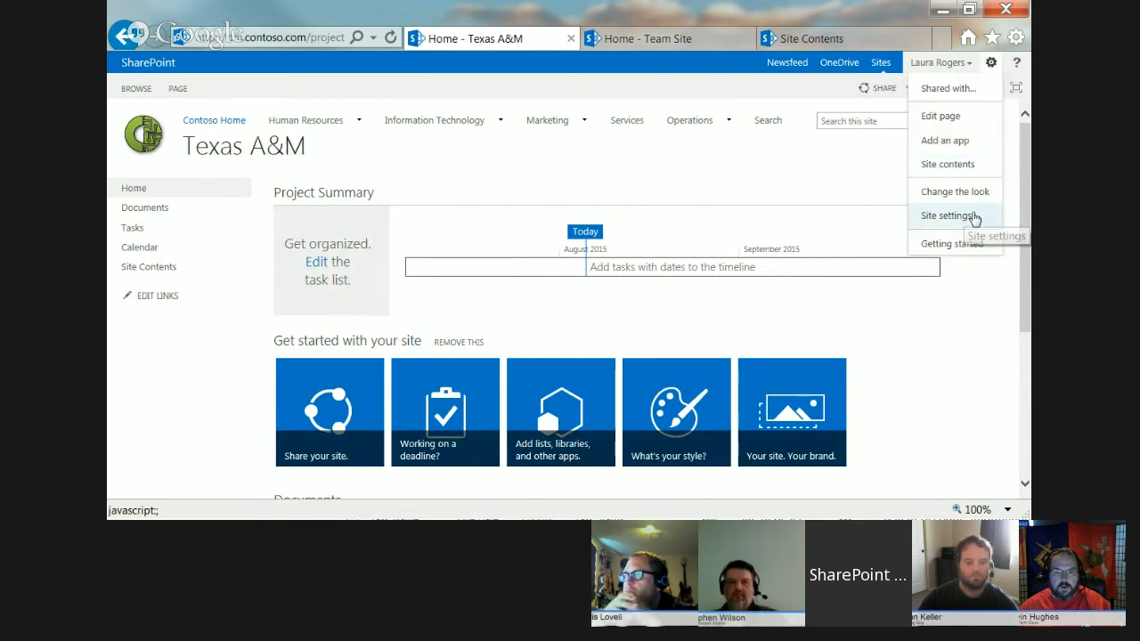
{"action": "left_click", "coordinate": [958, 141]}
{"action": "left_click", "coordinate": [463, 299]}
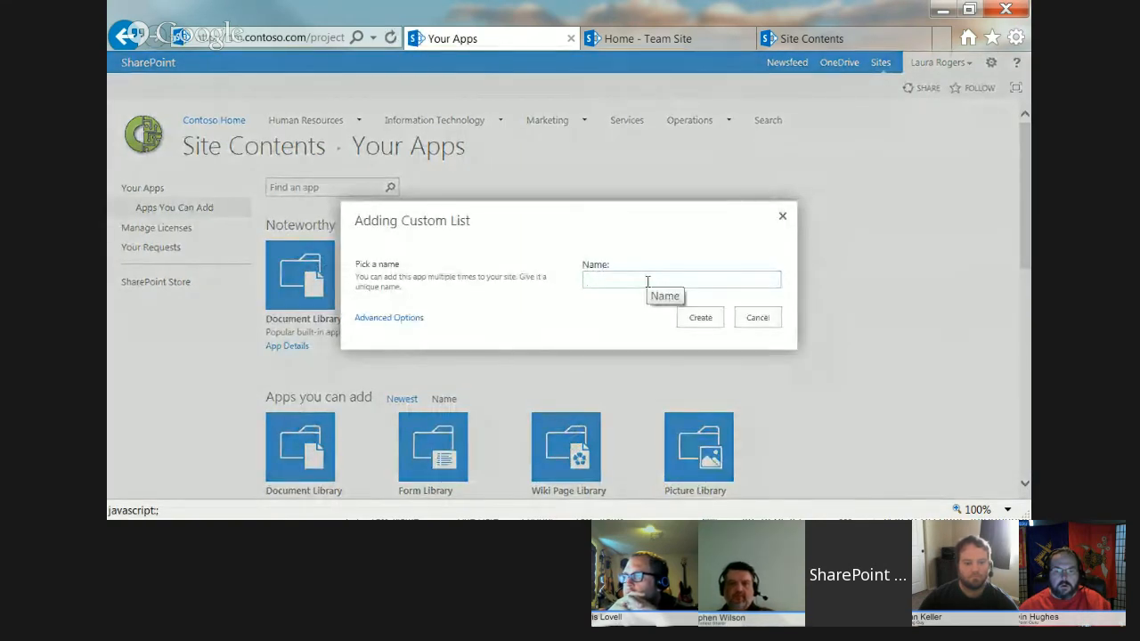
{"action": "left_click", "coordinate": [647, 281]}
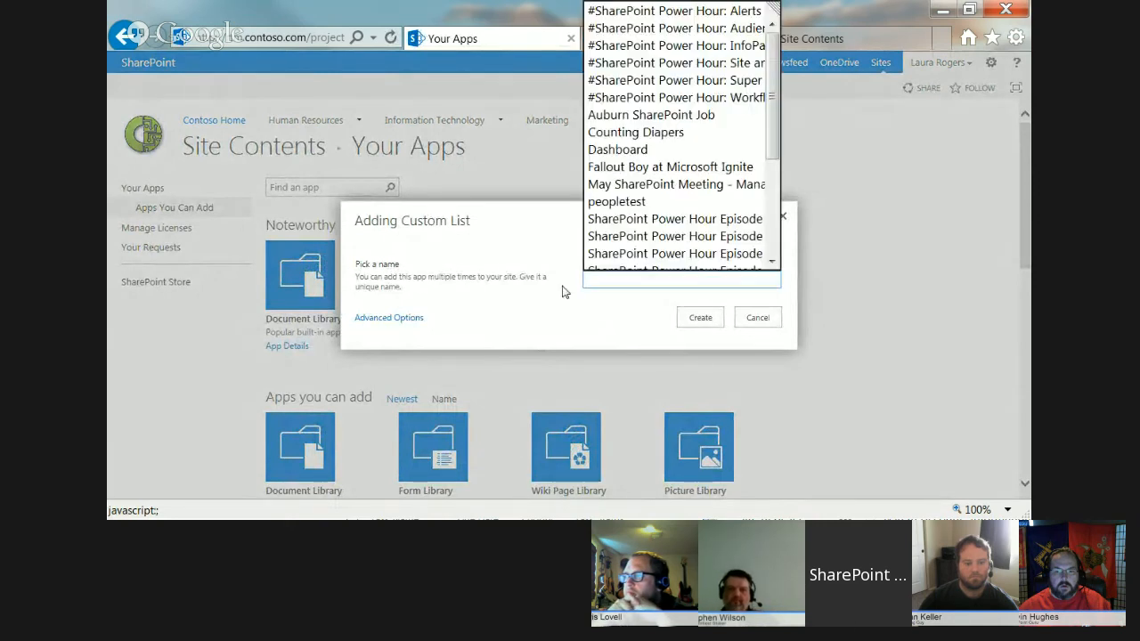
Create a custom list app named Project Info on the site.
{"action": "left_click", "coordinate": [519, 280]}
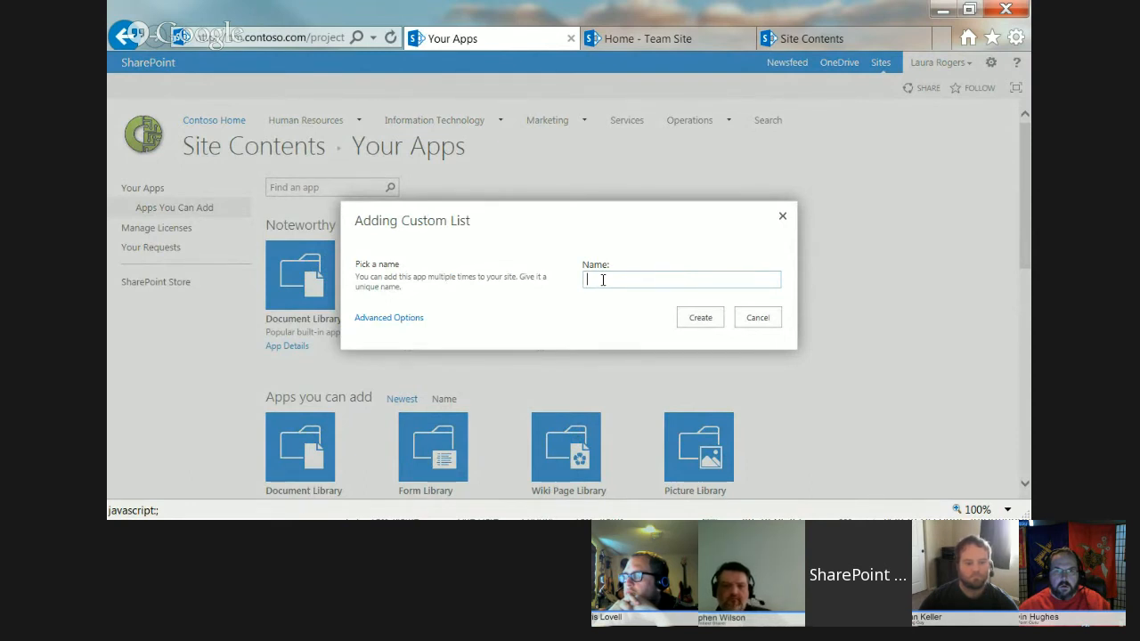
{"action": "type", "text": "Project Info"}
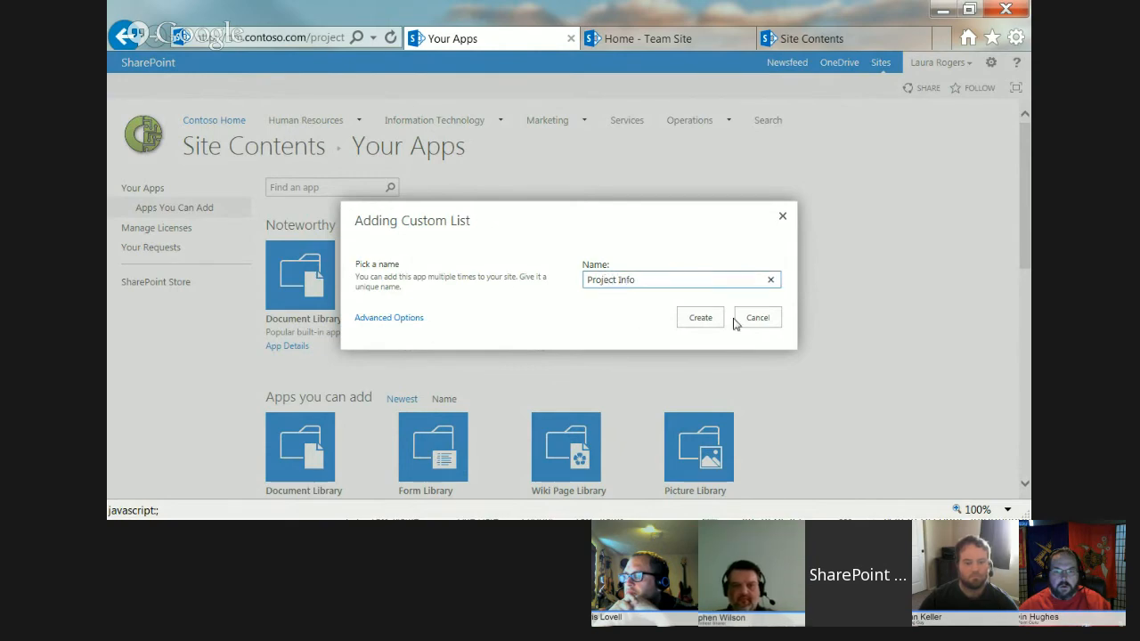
{"action": "left_click", "coordinate": [688, 320]}
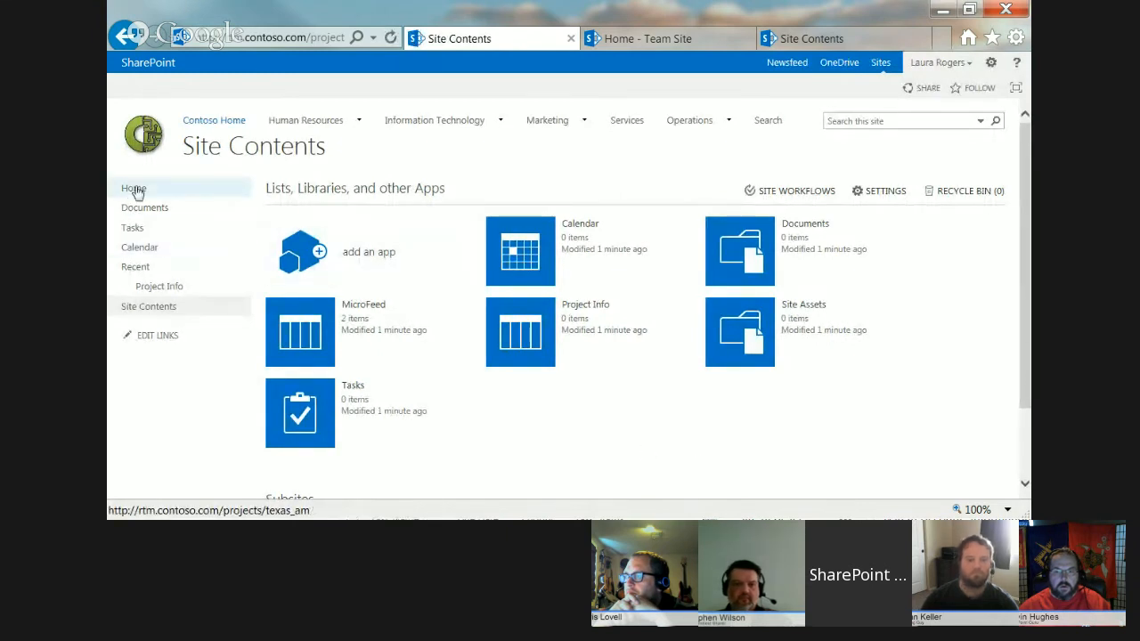
Enable management of content types in the Project Info list's advanced settings.
{"action": "left_click", "coordinate": [160, 288]}
{"action": "left_click", "coordinate": [212, 88]}
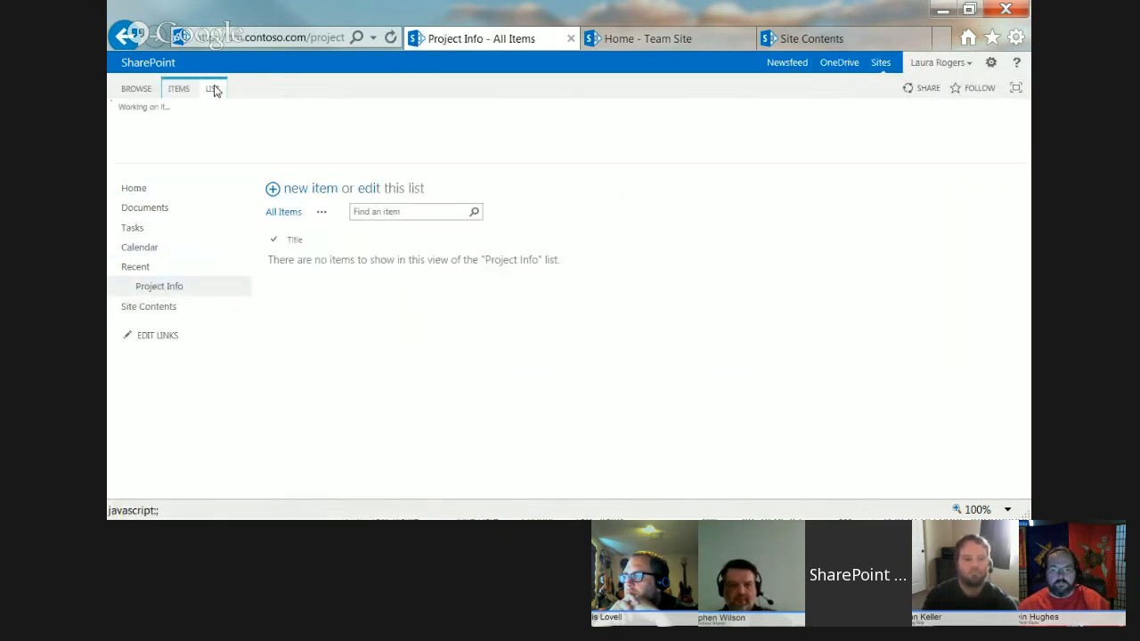
{"action": "left_click", "coordinate": [804, 126]}
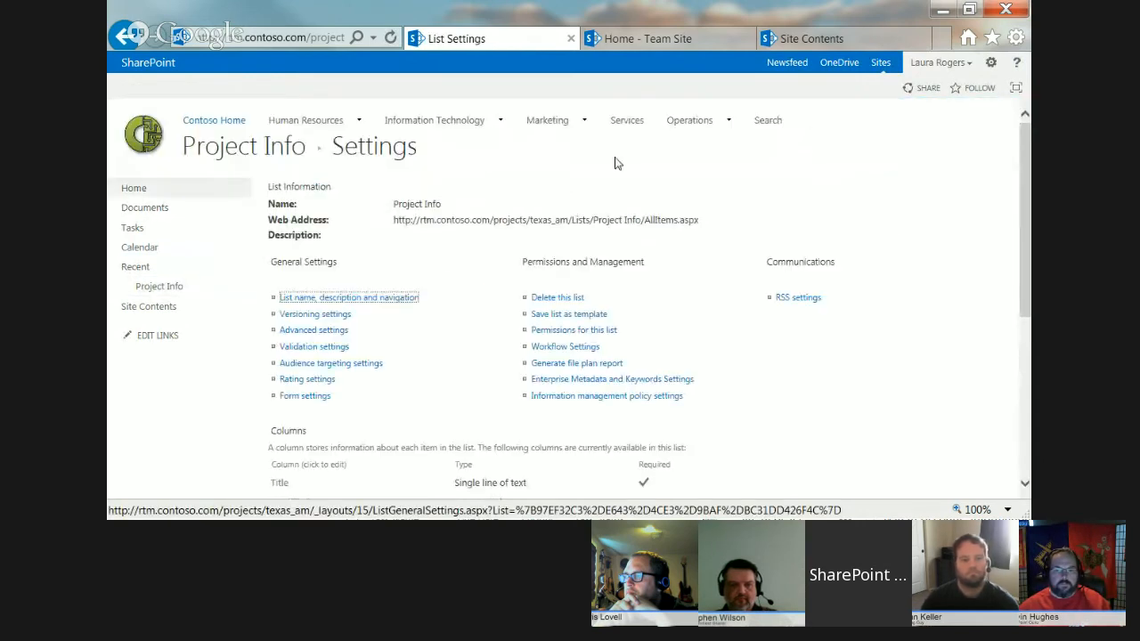
{"action": "left_click", "coordinate": [303, 330]}
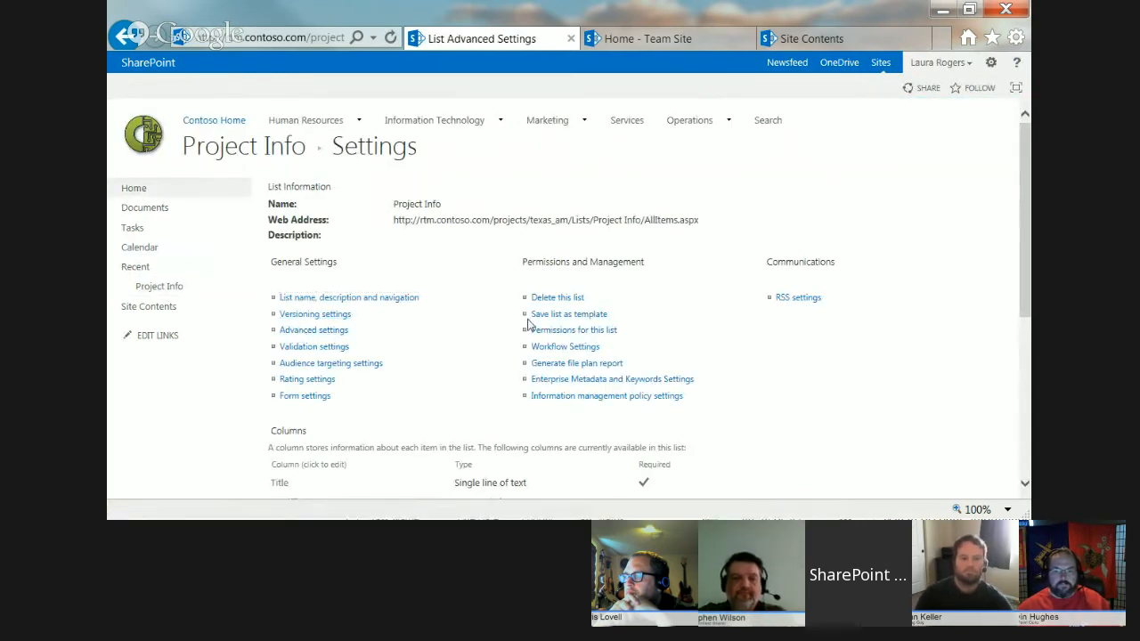
{"action": "left_click", "coordinate": [432, 214]}
{"action": "scroll", "coordinate": [659, 357], "scroll_direction": "down", "scroll_amount": 15}
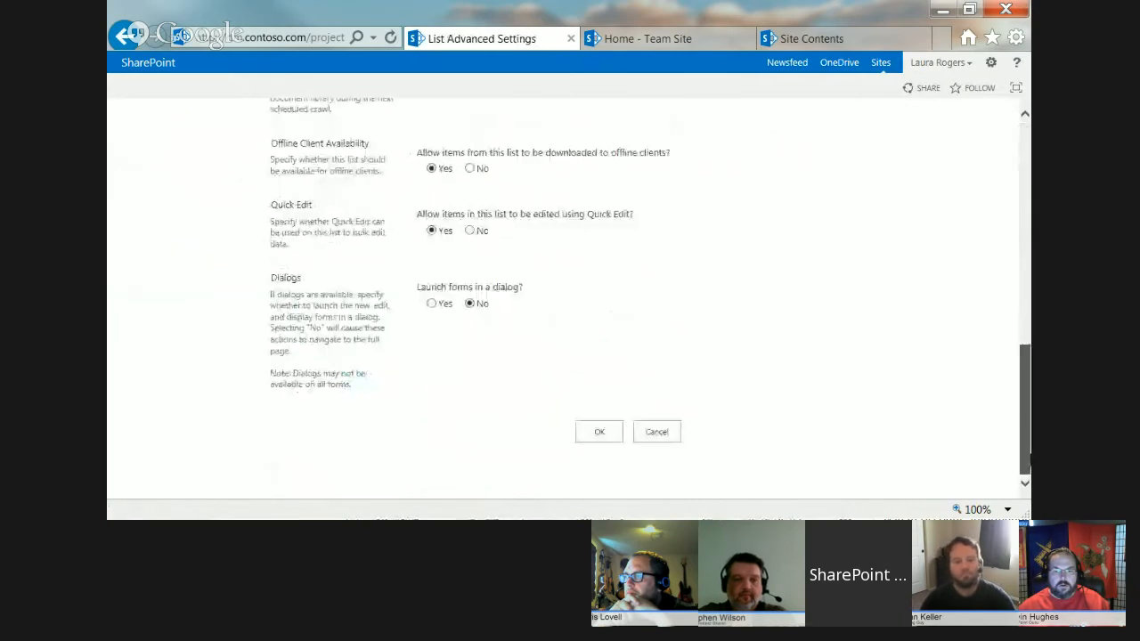
{"action": "left_click", "coordinate": [597, 432]}
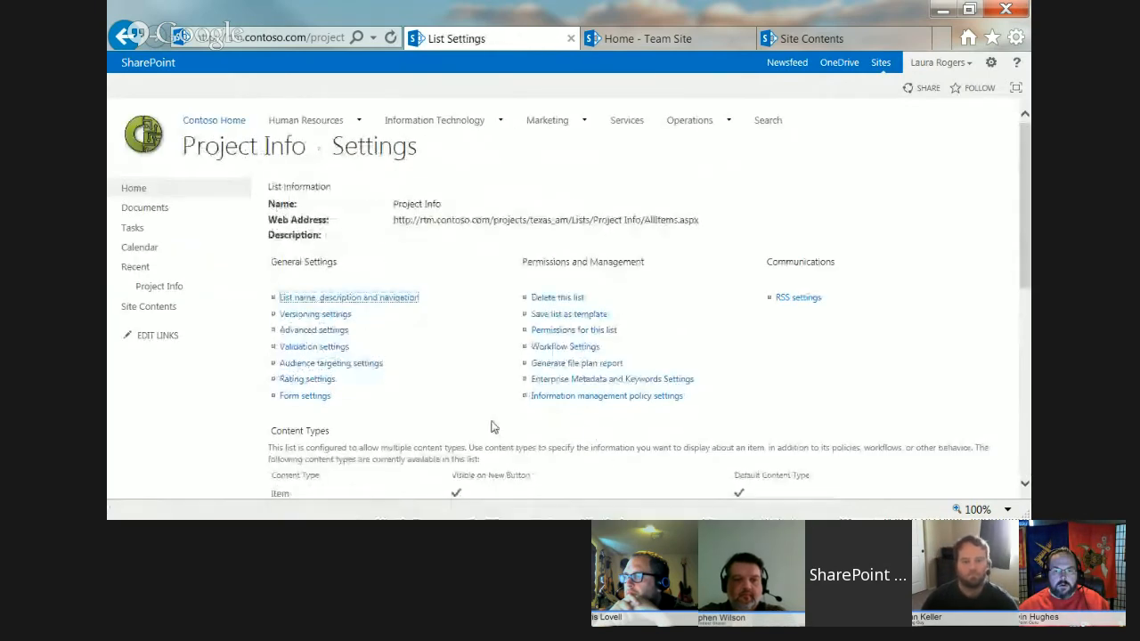
Add the Project Info site content type from the A Project group to the list.
{"action": "scroll", "coordinate": [460, 403], "scroll_direction": "down", "scroll_amount": 3}
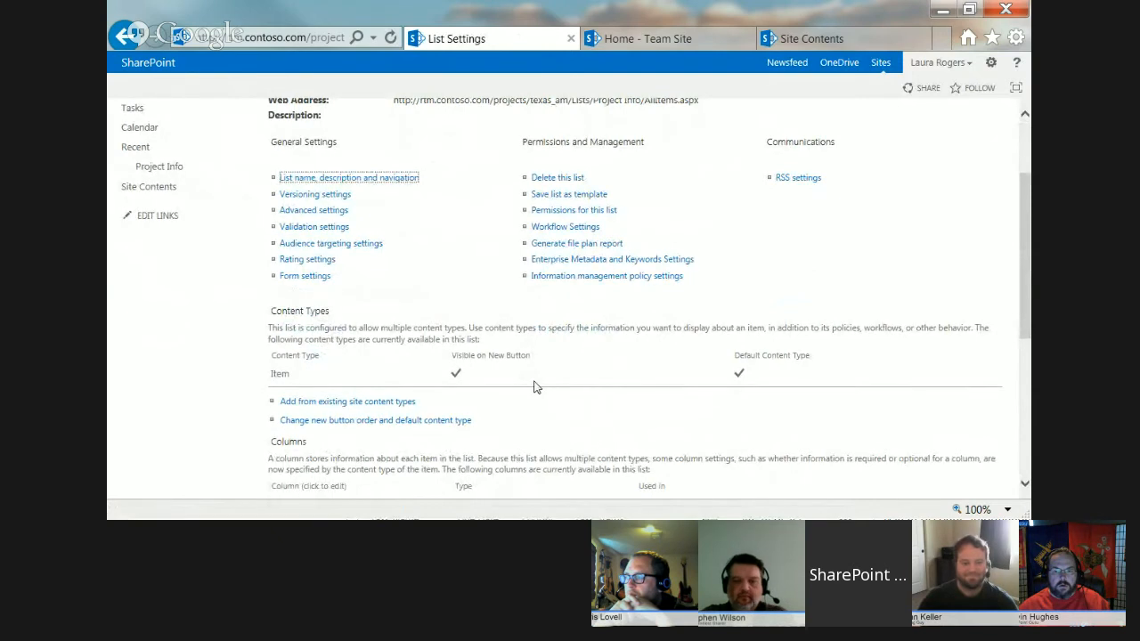
{"action": "left_click", "coordinate": [364, 402]}
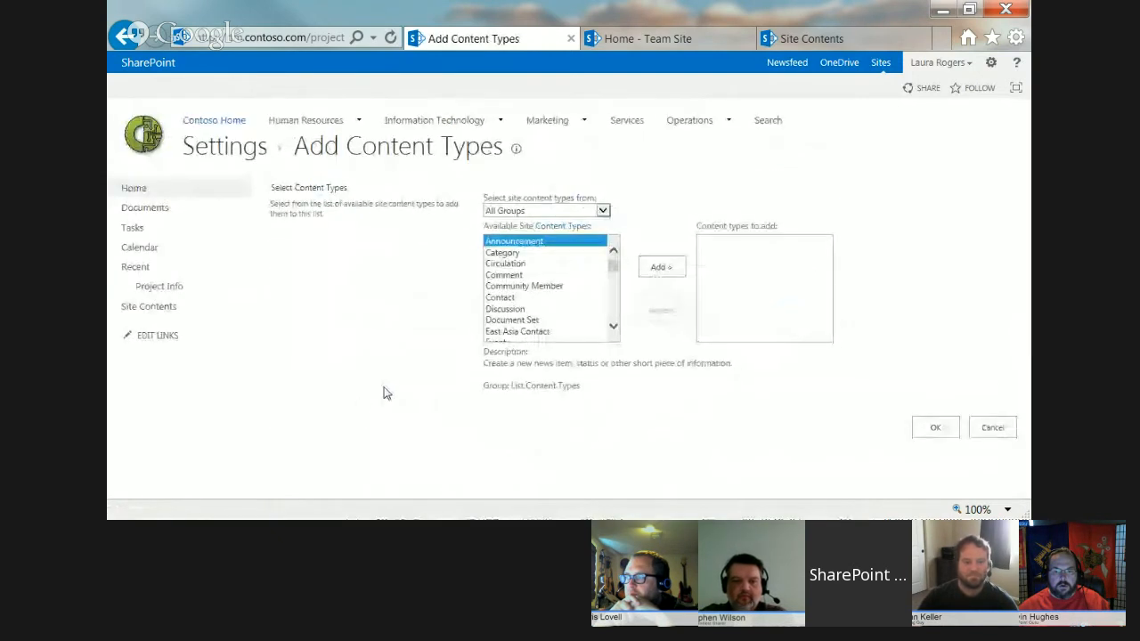
{"action": "left_click", "coordinate": [523, 211]}
{"action": "left_click", "coordinate": [522, 223]}
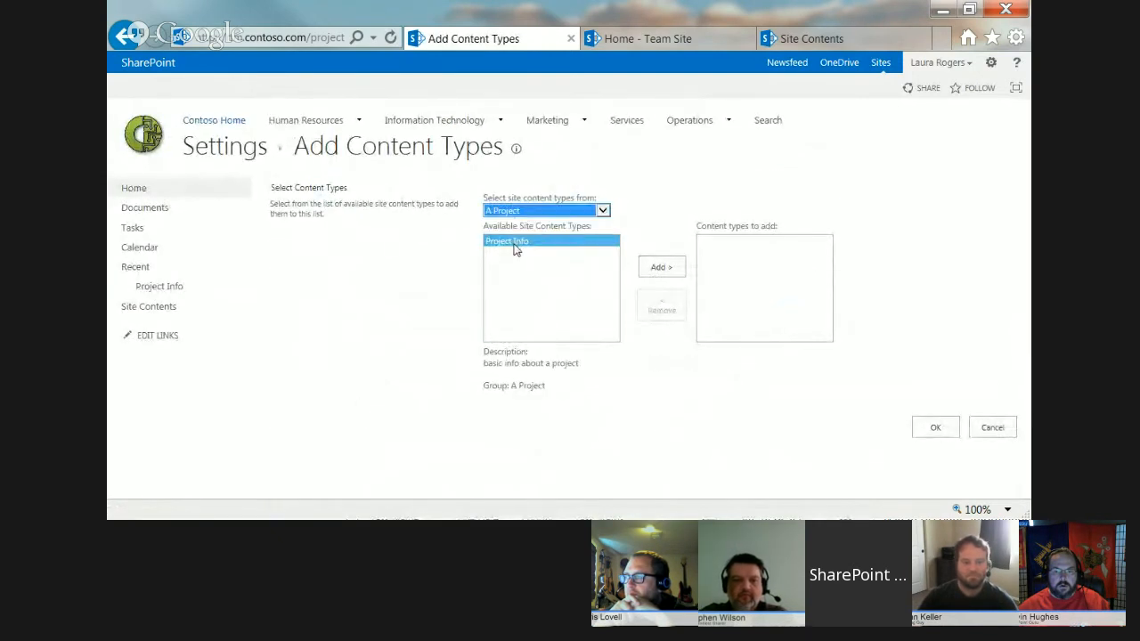
{"action": "left_click", "coordinate": [517, 244]}
{"action": "left_click", "coordinate": [657, 269]}
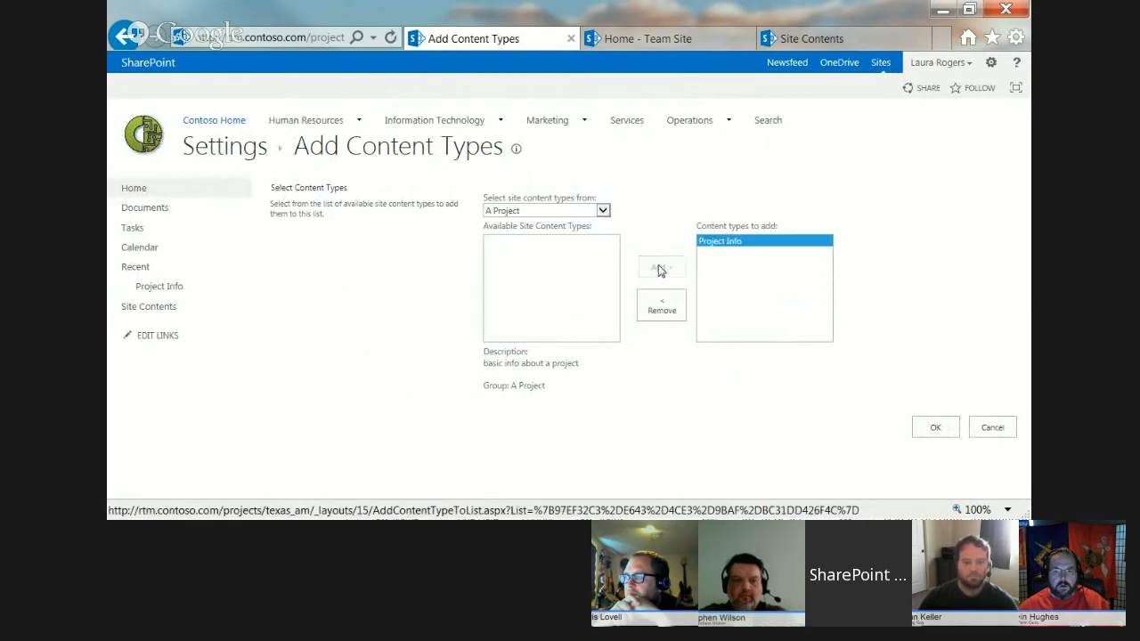
{"action": "left_click", "coordinate": [933, 428]}
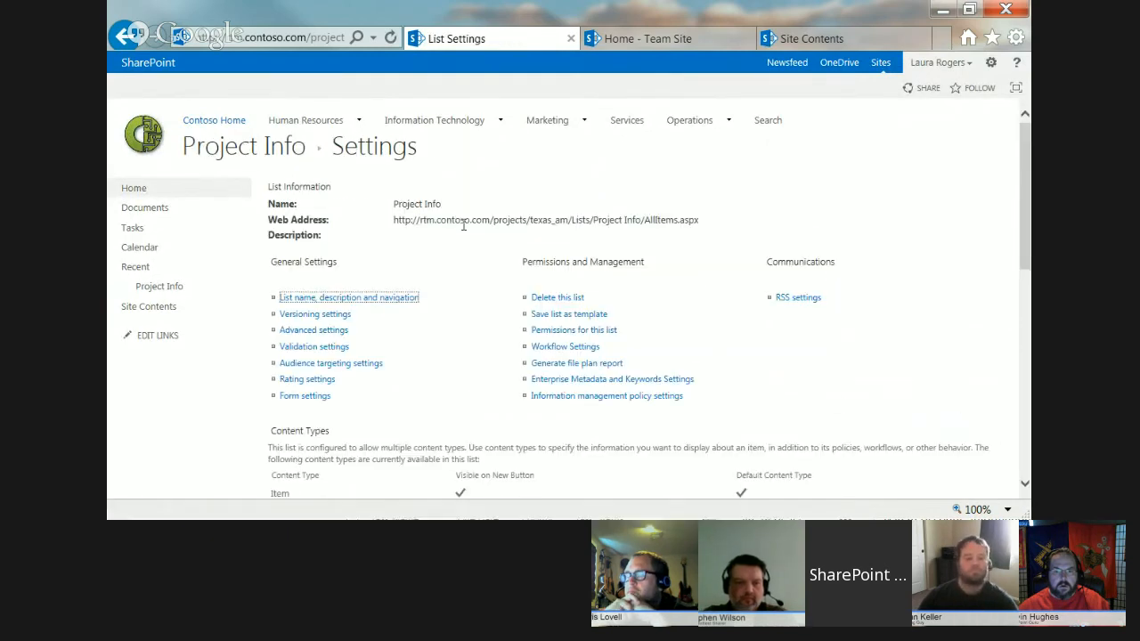
Edit the Texas A&M site's home page and delete its Project Summary web part.
{"action": "left_click", "coordinate": [233, 149]}
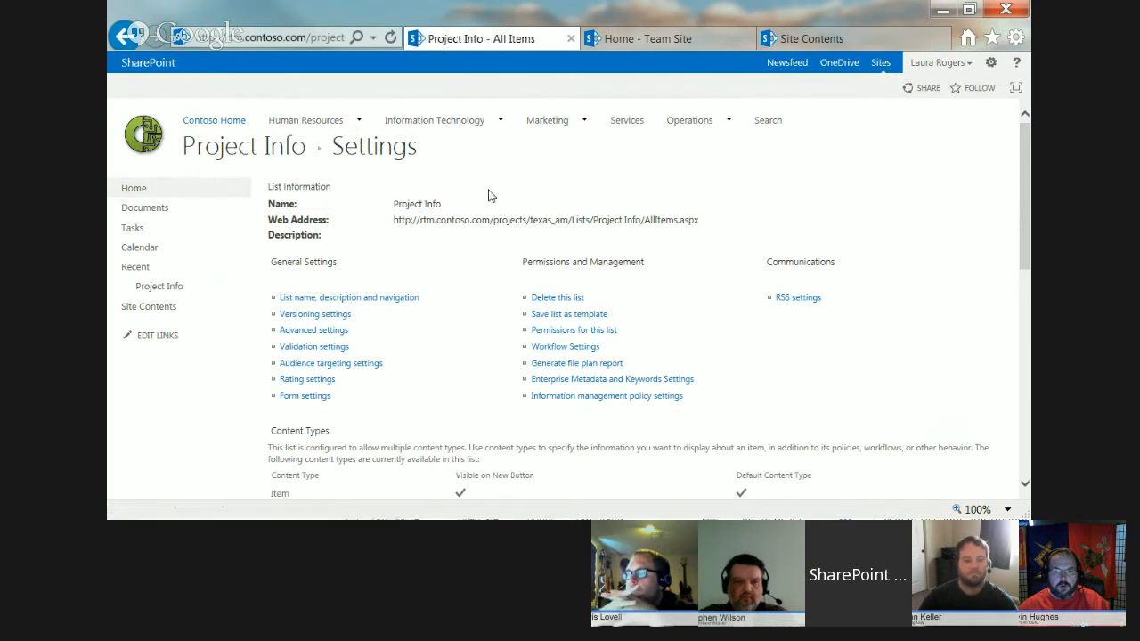
{"action": "left_click", "coordinate": [133, 189]}
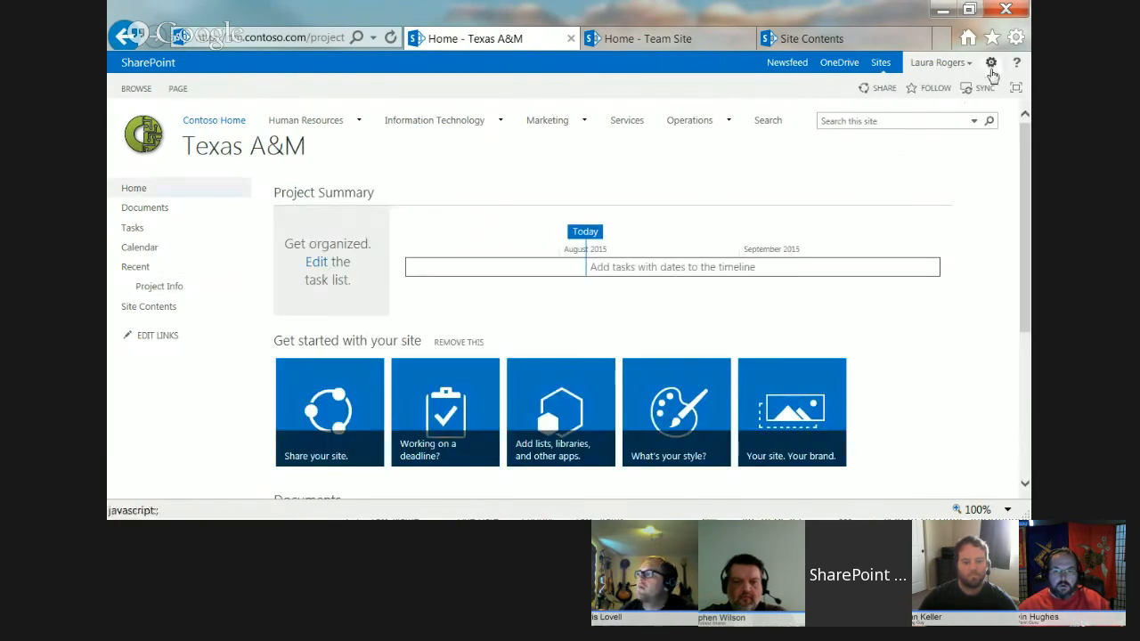
{"action": "left_click", "coordinate": [990, 63]}
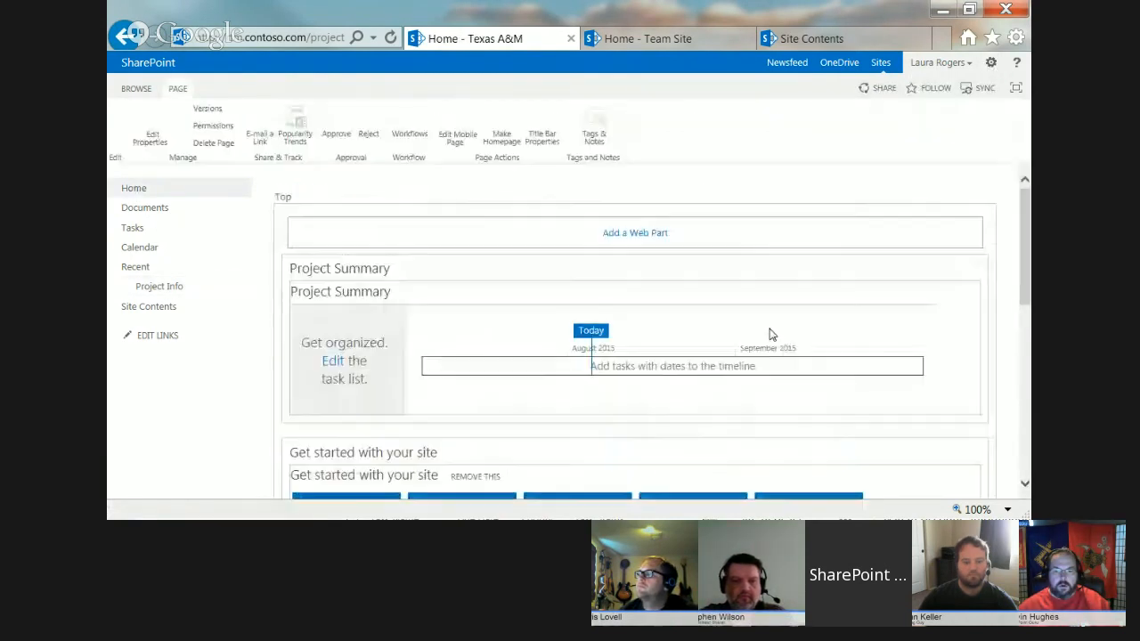
{"action": "left_click", "coordinate": [959, 269]}
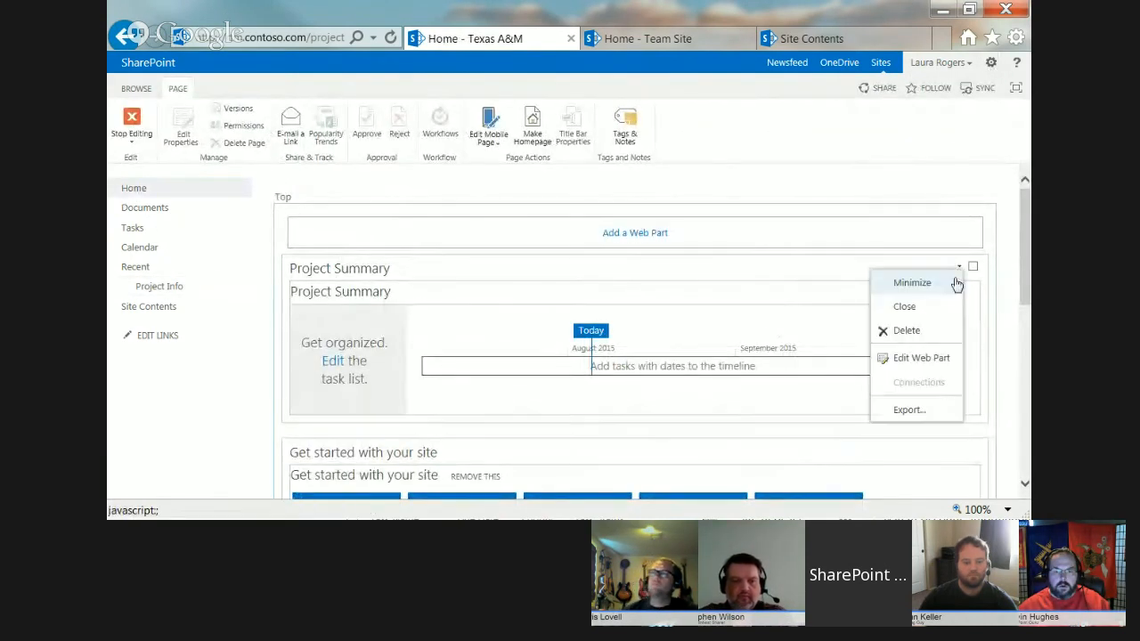
{"action": "left_click", "coordinate": [906, 329]}
{"action": "left_click", "coordinate": [657, 336]}
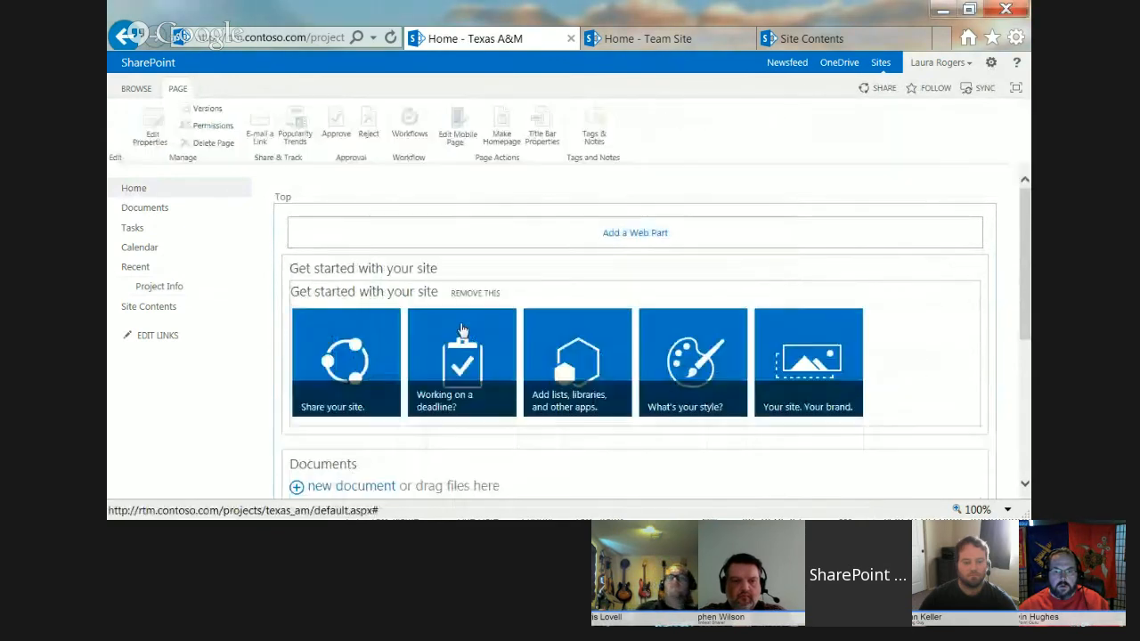
Add the Project Info list as a web part in the Top zone of the home page.
{"action": "left_click", "coordinate": [626, 236]}
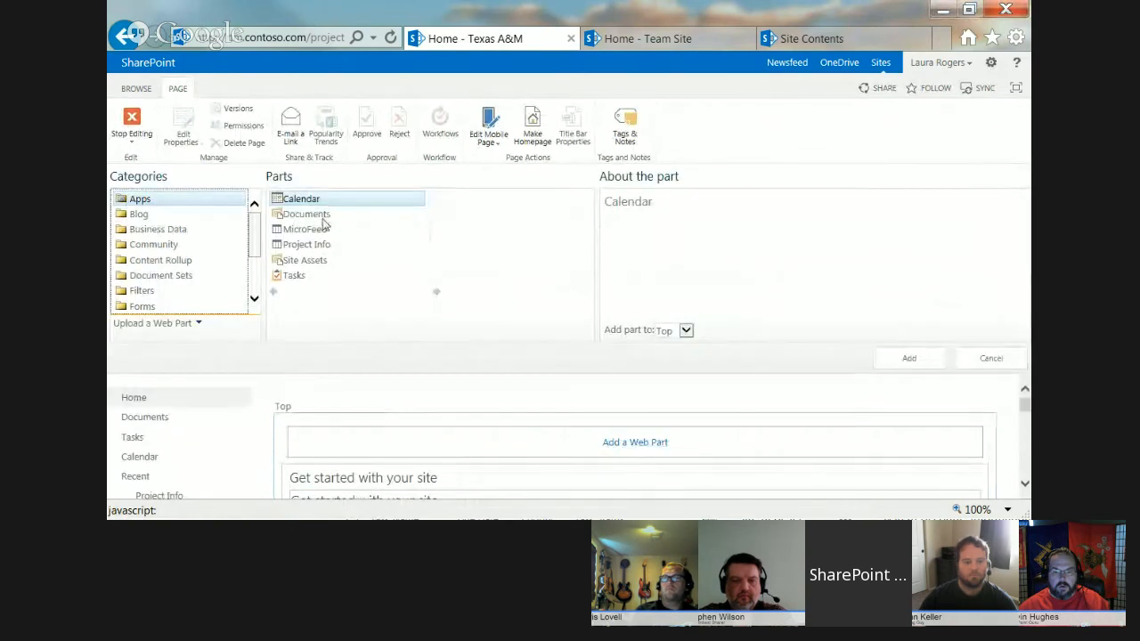
{"action": "left_click", "coordinate": [356, 246]}
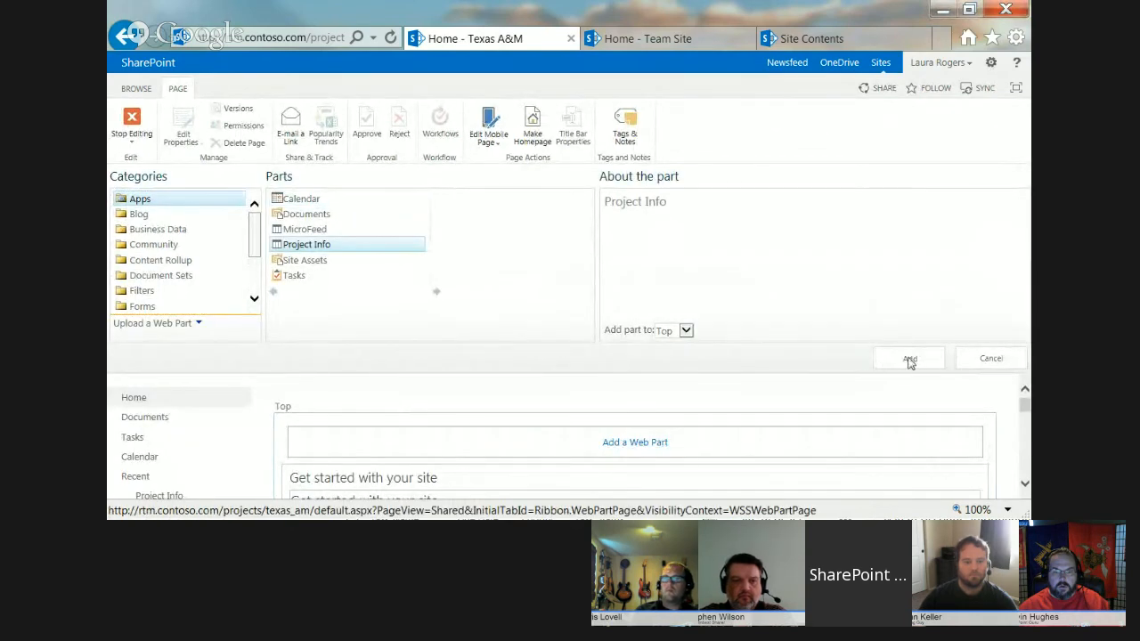
{"action": "left_click", "coordinate": [908, 360]}
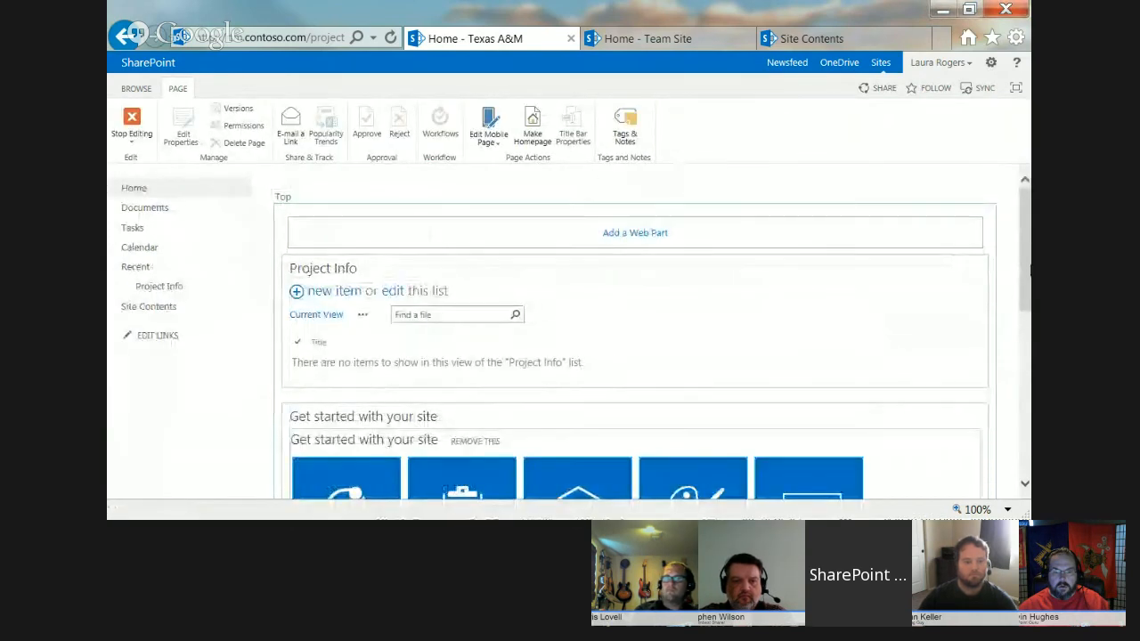
{"action": "mouse_move", "coordinate": [1024, 262]}
{"action": "left_mouse_down"}
{"action": "mouse_move", "coordinate": [1013, 453]}
{"action": "mouse_move", "coordinate": [1026, 241]}
{"action": "left_mouse_up"}
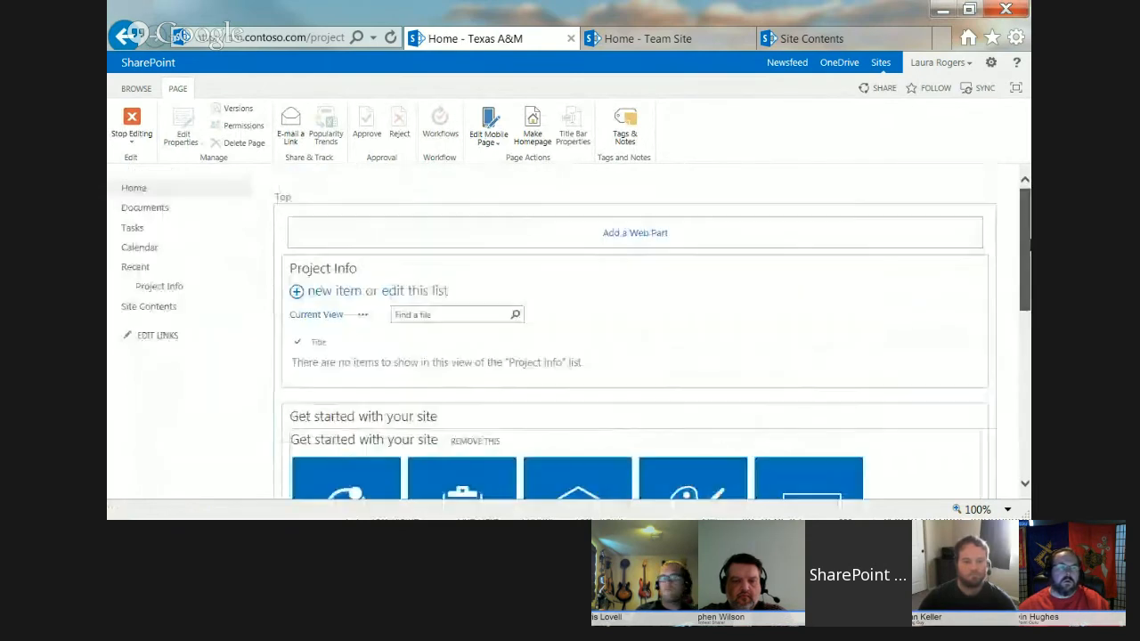
{"action": "left_click", "coordinate": [343, 294]}
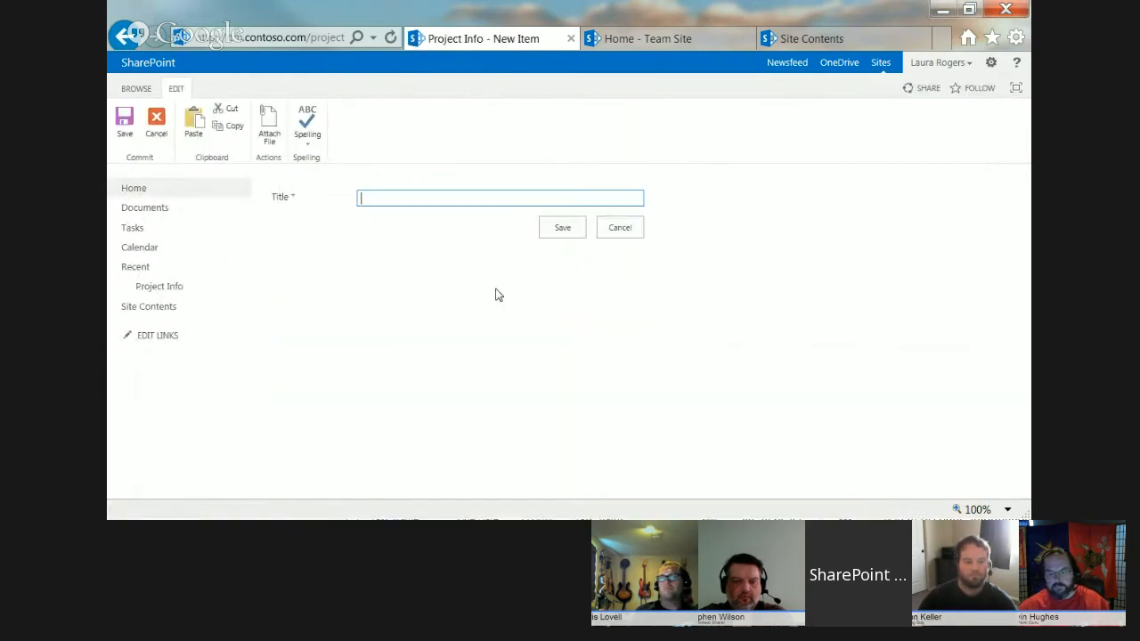
{"action": "left_click", "coordinate": [643, 230]}
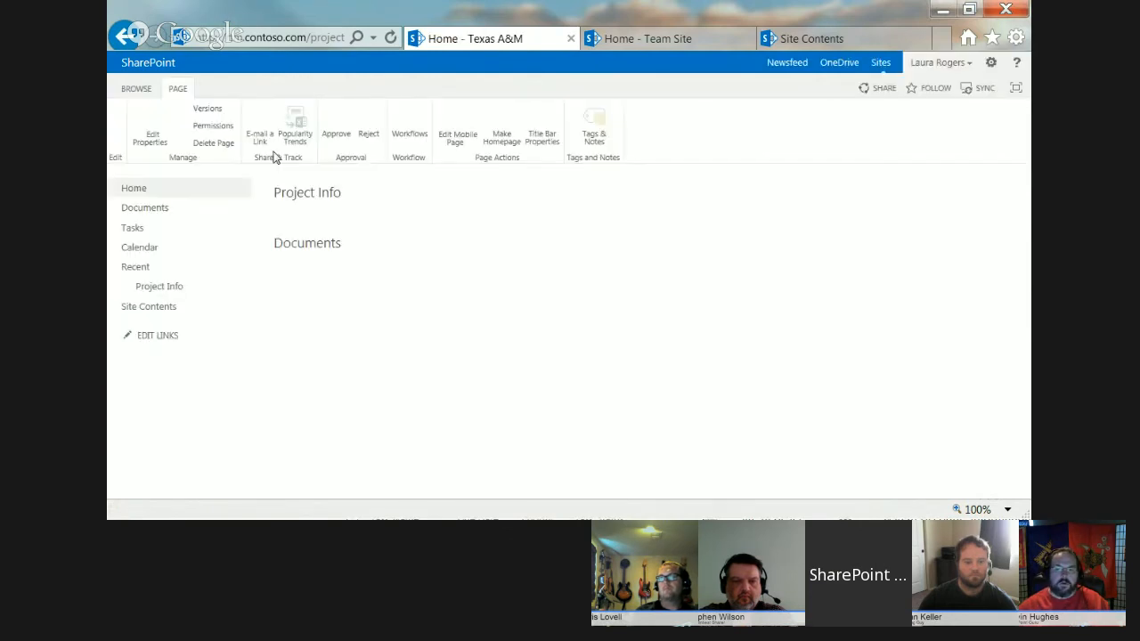
Delete the Item content type from the Project Info list in its list settings.
{"action": "left_click", "coordinate": [308, 196]}
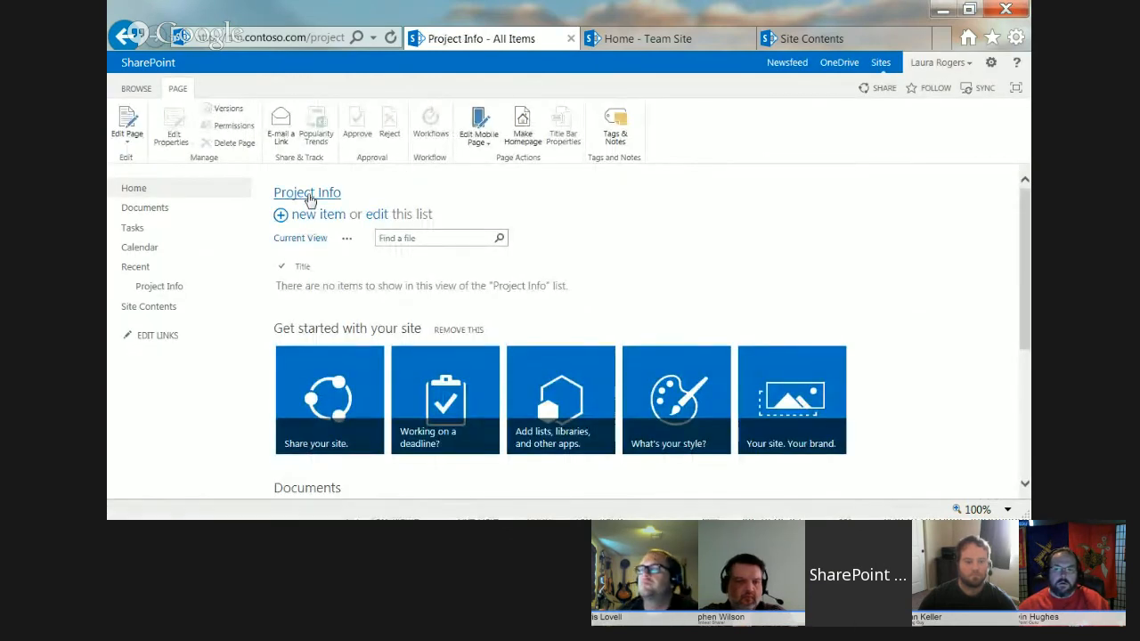
{"action": "left_click", "coordinate": [213, 93]}
{"action": "left_click", "coordinate": [806, 125]}
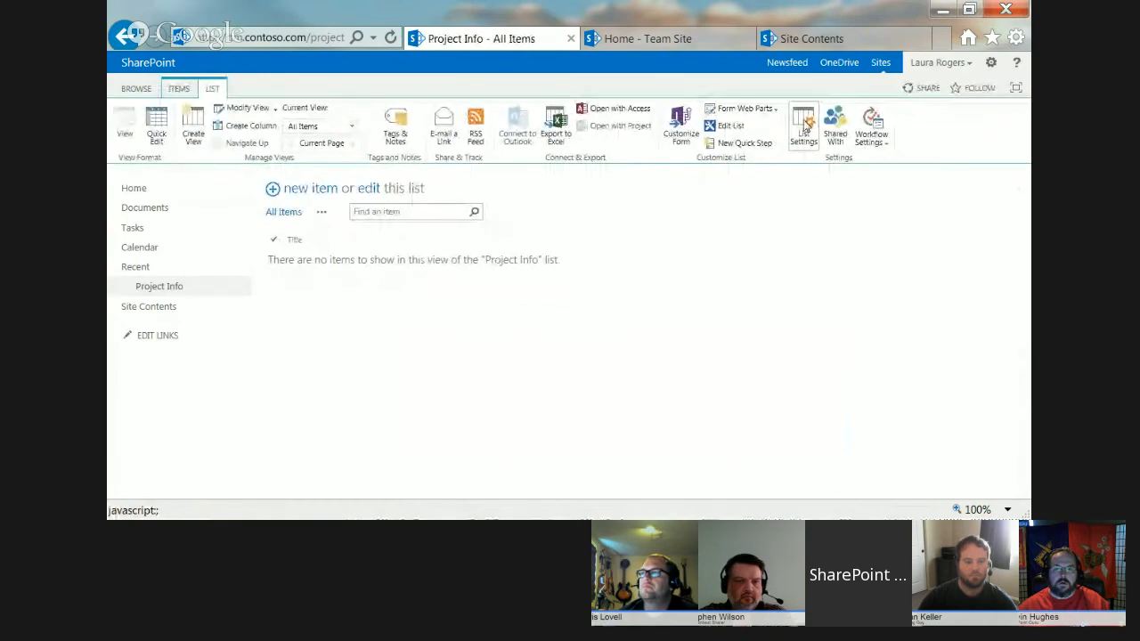
{"action": "scroll", "coordinate": [280, 478], "scroll_direction": "down", "scroll_amount": 3}
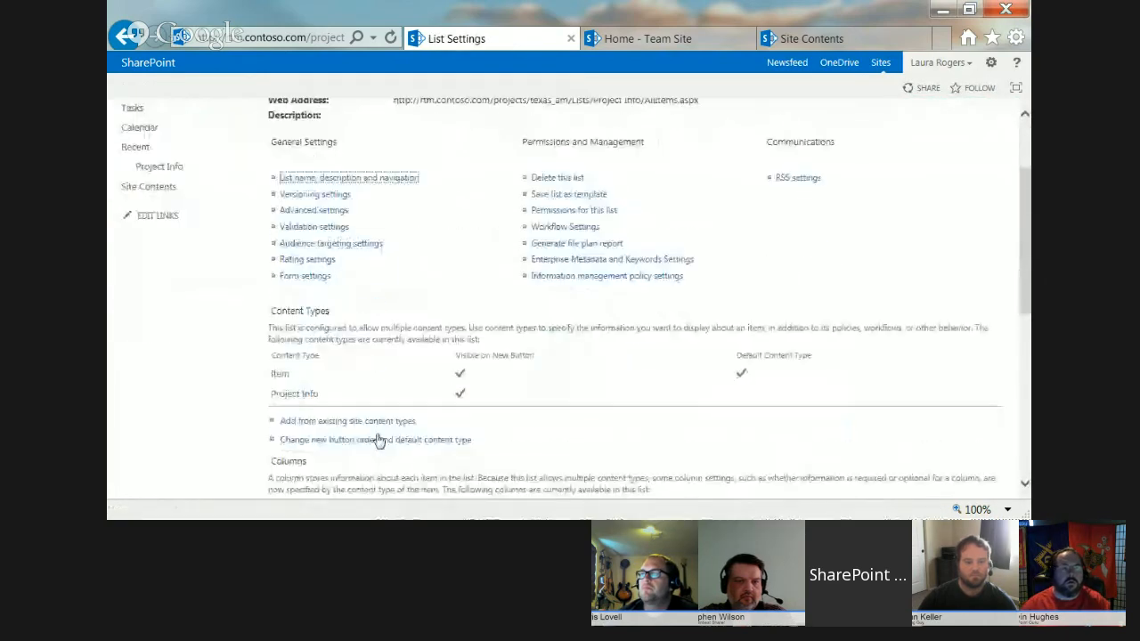
{"action": "left_click", "coordinate": [280, 378]}
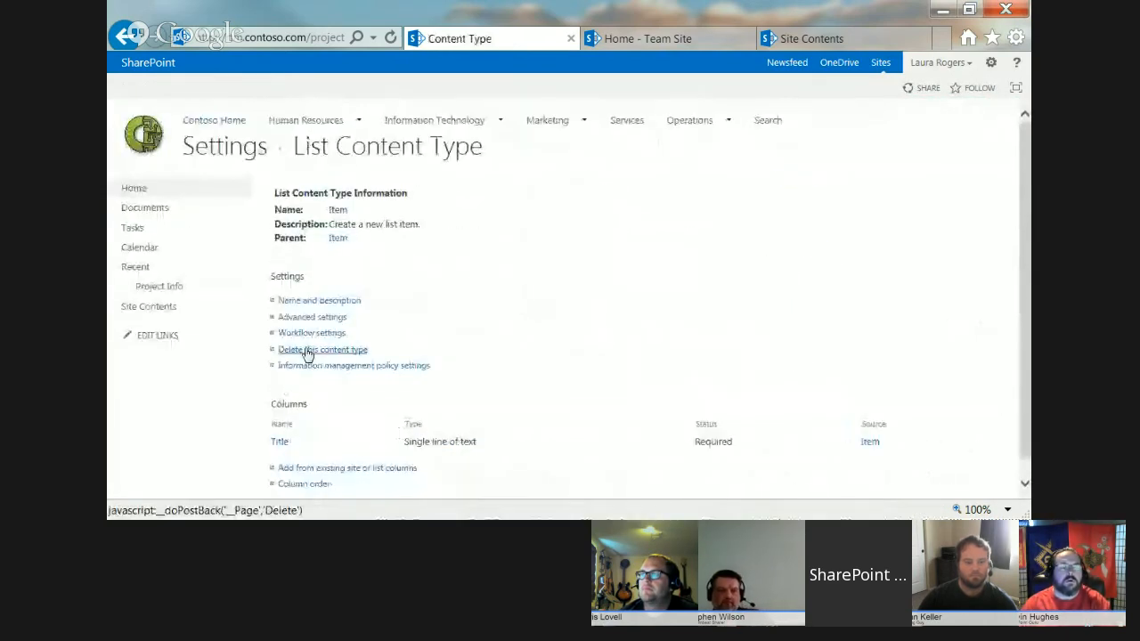
{"action": "left_click", "coordinate": [304, 351]}
{"action": "left_click", "coordinate": [623, 336]}
Rename the Project Info list's Title column to Project Title and save the change.
{"action": "scroll", "coordinate": [433, 451], "scroll_direction": "down", "scroll_amount": 10}
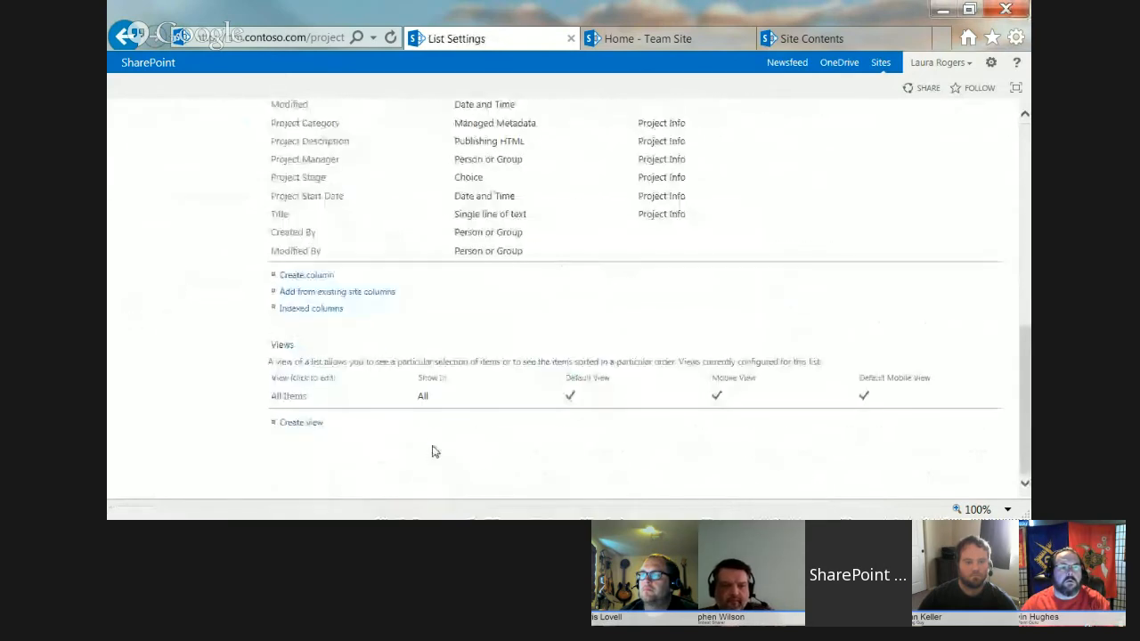
{"action": "scroll", "coordinate": [432, 374], "scroll_direction": "up", "scroll_amount": 1}
{"action": "scroll", "coordinate": [431, 375], "scroll_direction": "up", "scroll_amount": 1}
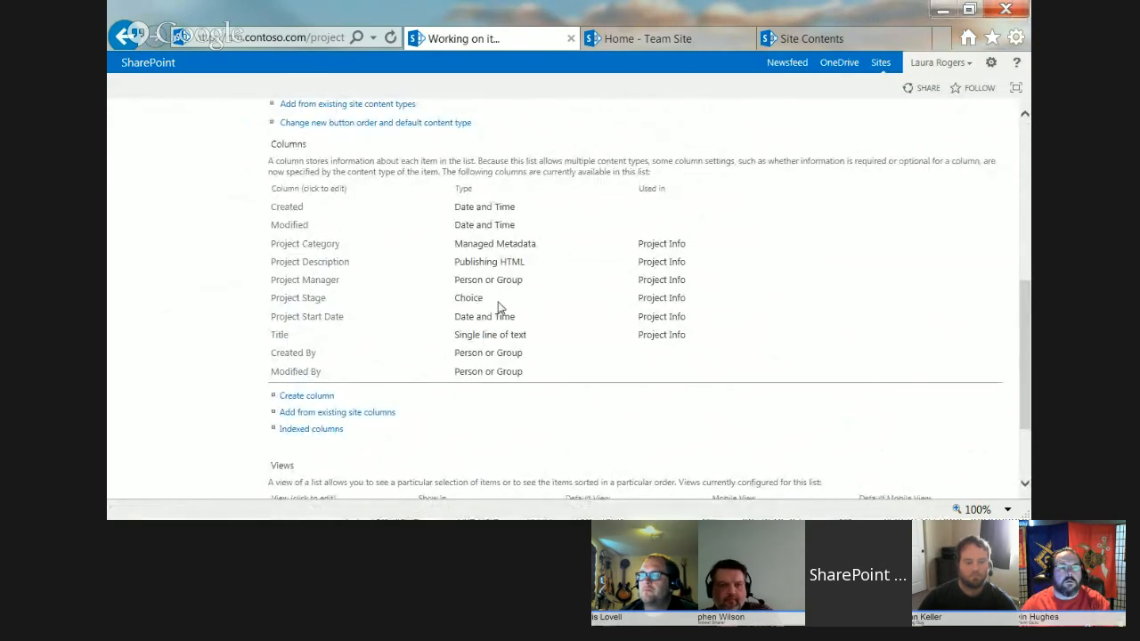
{"action": "left_click", "coordinate": [426, 210]}
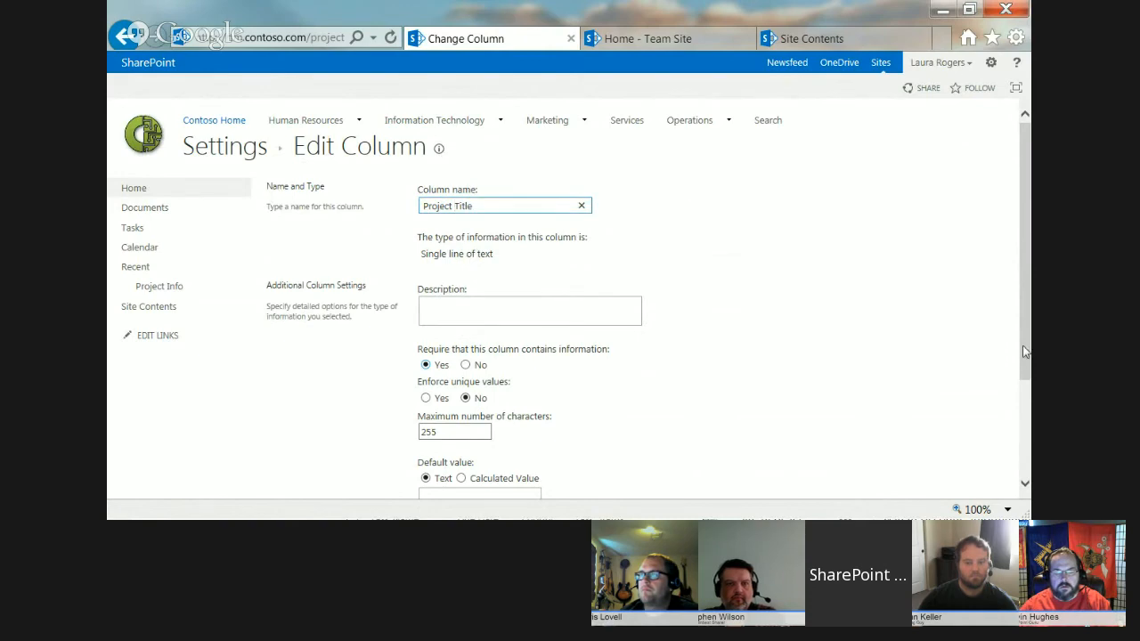
{"action": "scroll", "coordinate": [1021, 350], "scroll_direction": "down", "scroll_amount": 3}
{"action": "left_click", "coordinate": [917, 430]}
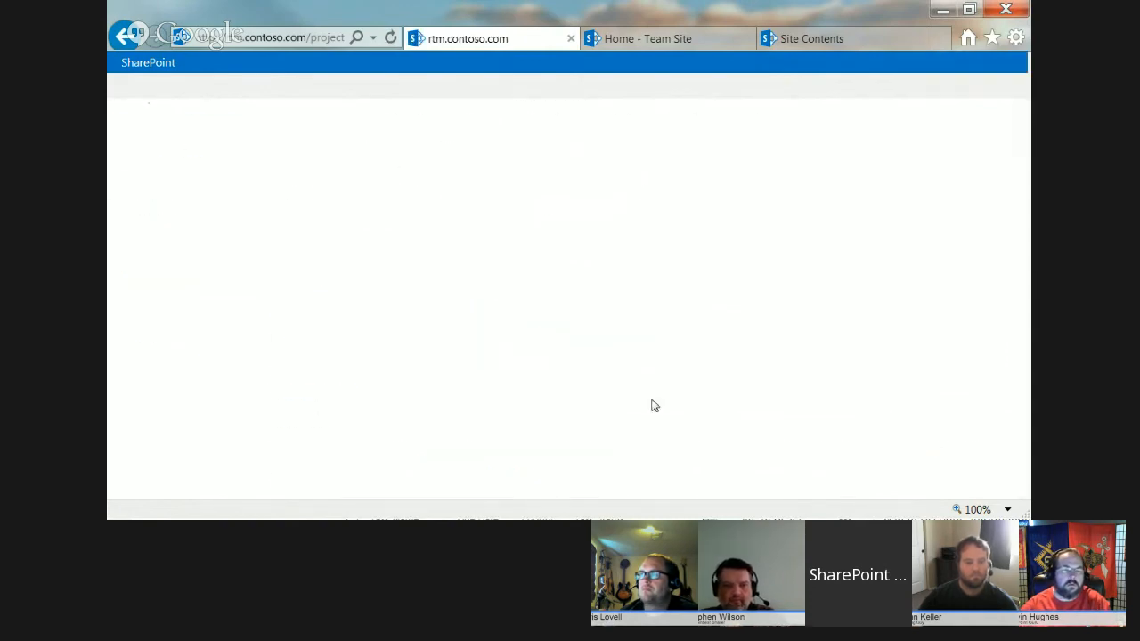
Review the content types and columns in the list settings and return to the Project Info list's items.
{"action": "scroll", "coordinate": [463, 390], "scroll_direction": "down", "scroll_amount": 3}
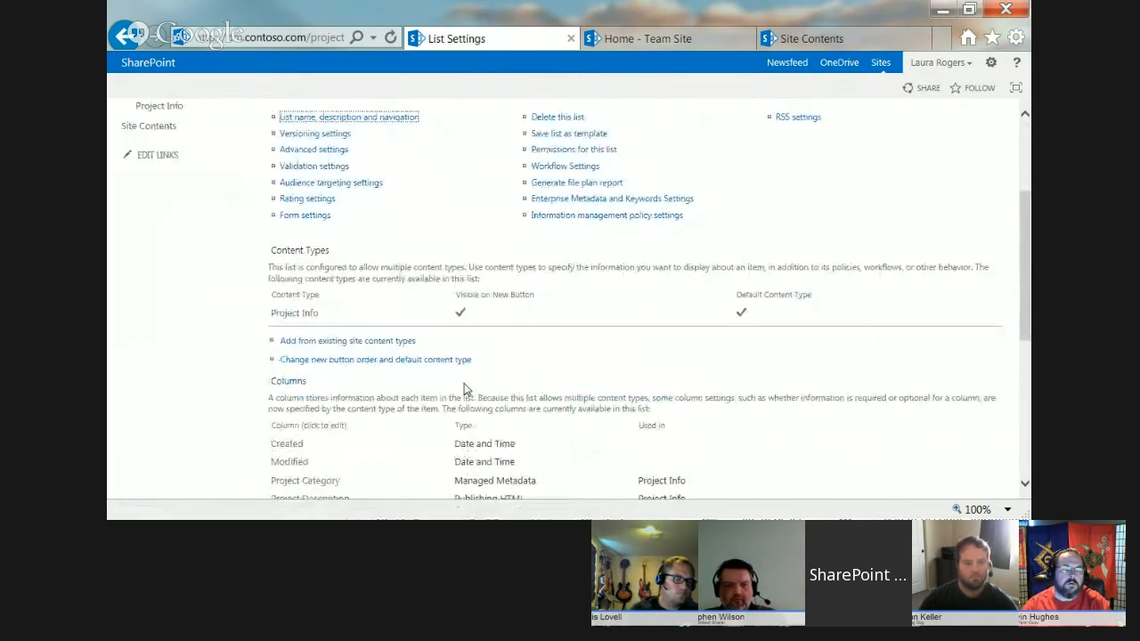
{"action": "scroll", "coordinate": [463, 389], "scroll_direction": "down", "scroll_amount": 2}
{"action": "scroll", "coordinate": [463, 387], "scroll_direction": "up", "scroll_amount": 5}
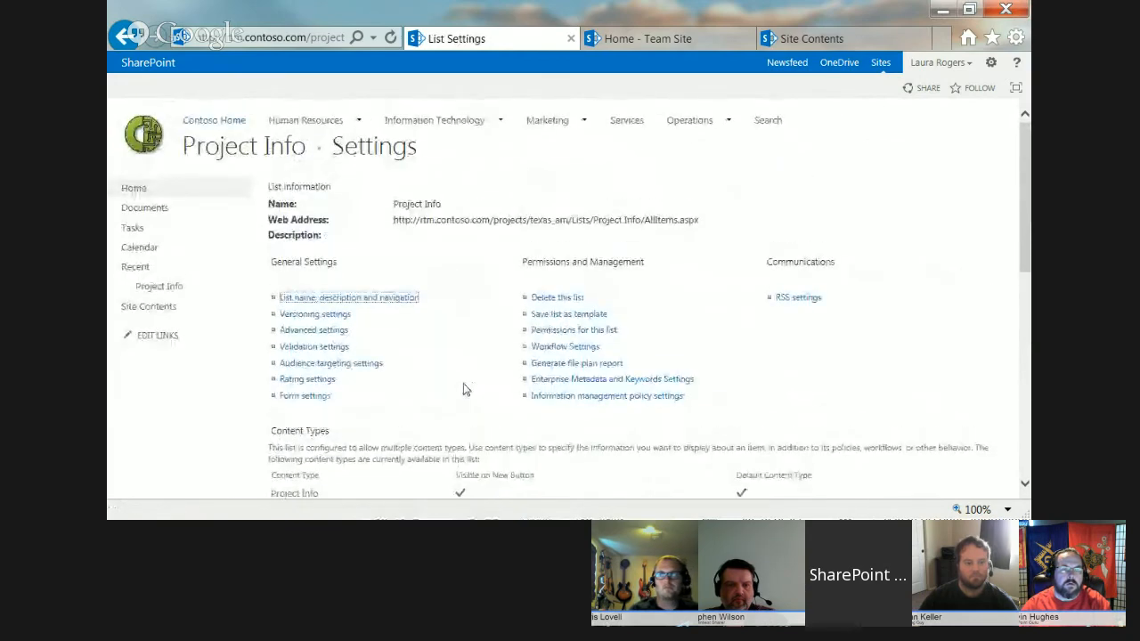
{"action": "left_click", "coordinate": [270, 149]}
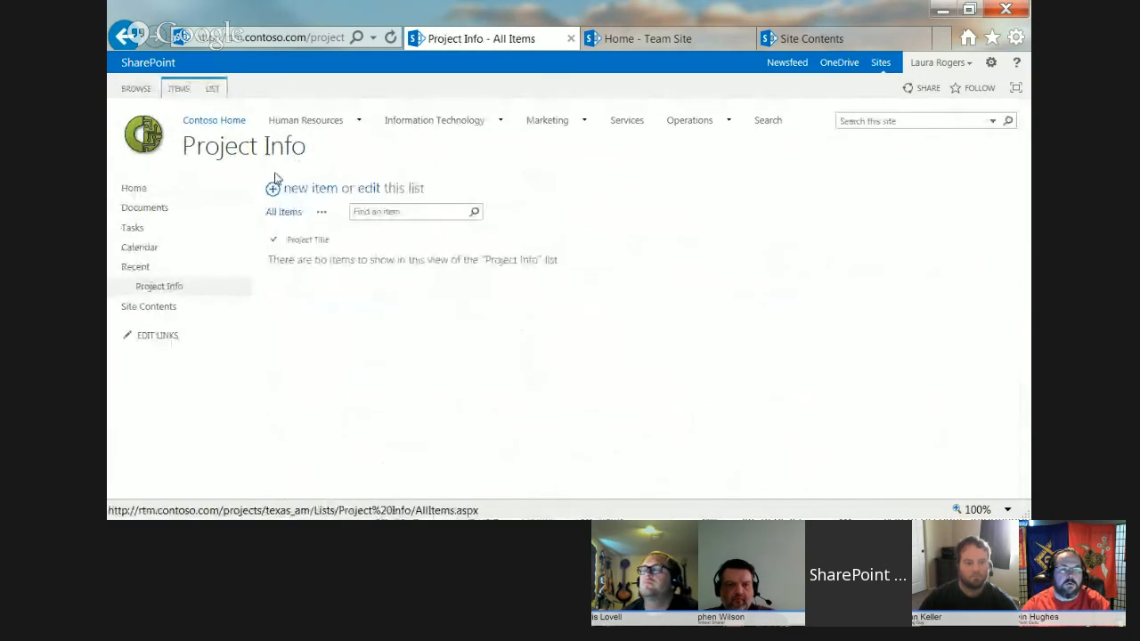
Create a new Project Info item titled Texas A&M with a project start date of 8/4/2015.
{"action": "left_click", "coordinate": [300, 191]}
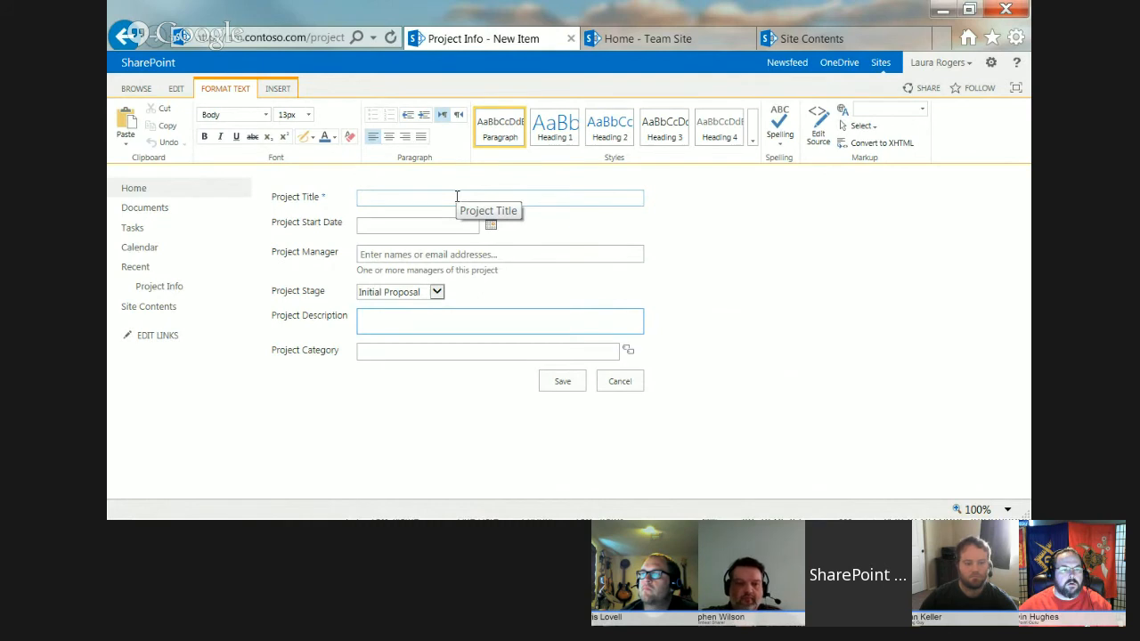
{"action": "type", "text": "Texas A&"}
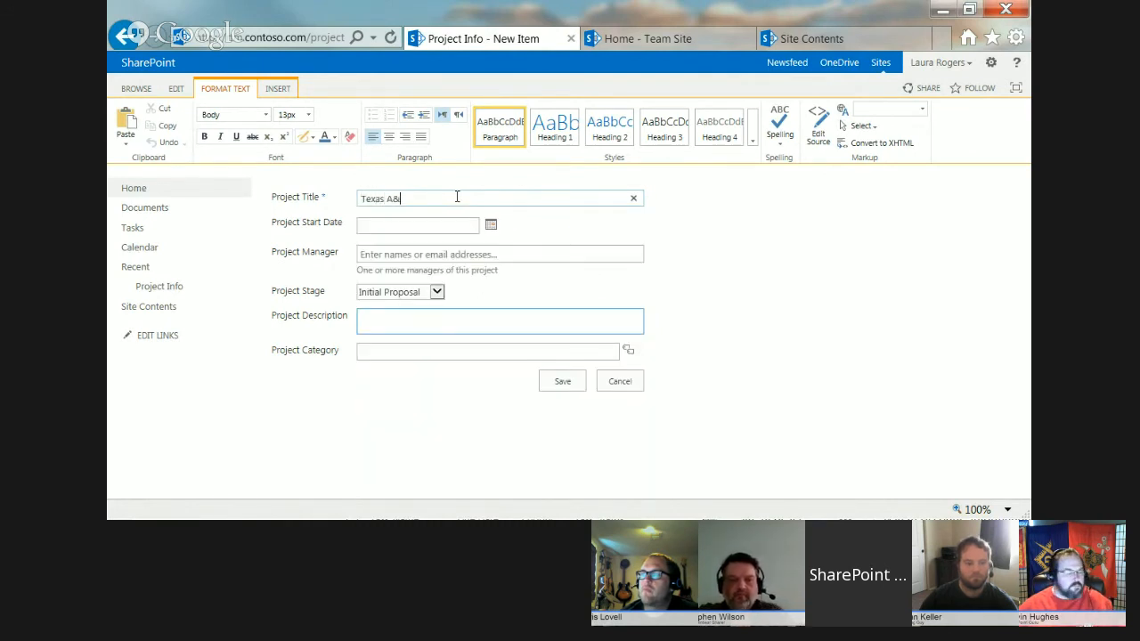
{"action": "type", "text": "M"}
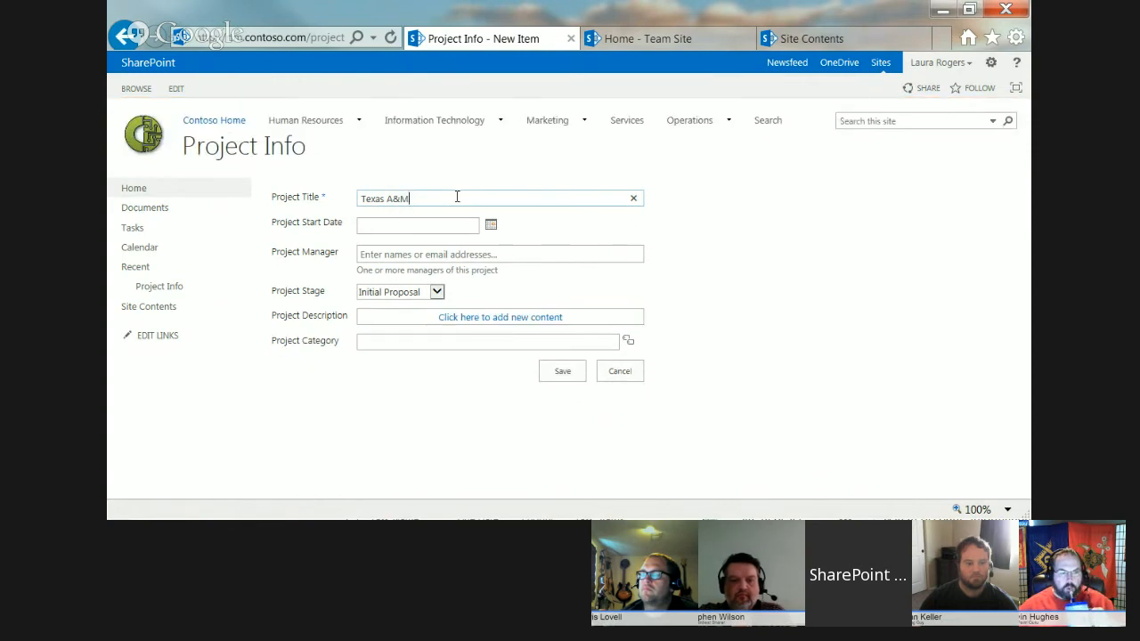
{"action": "left_click", "coordinate": [491, 225]}
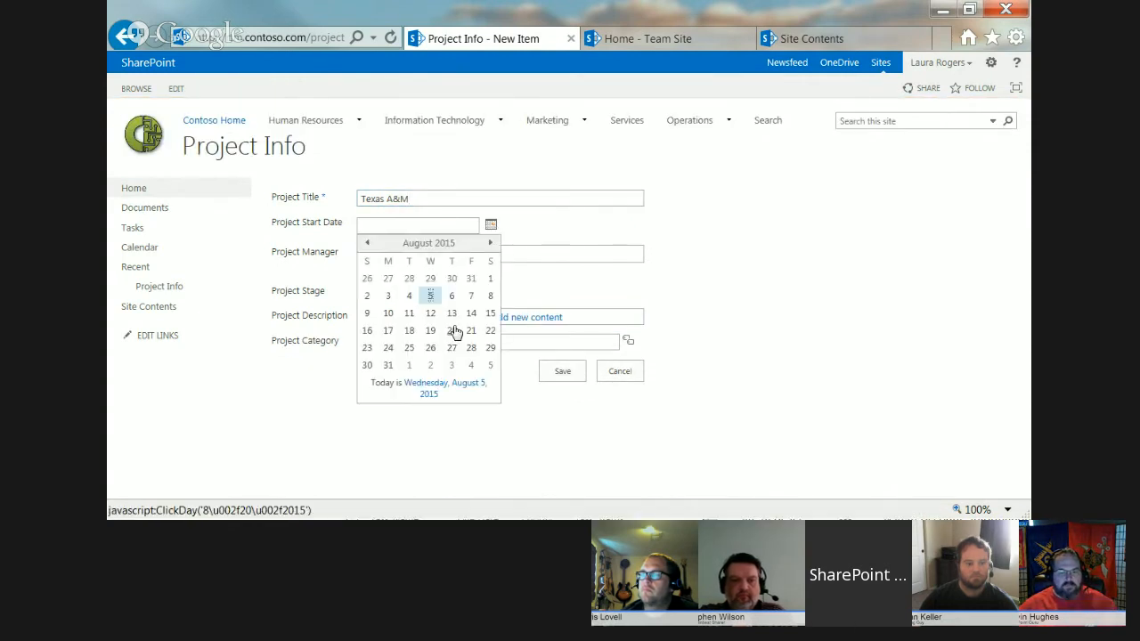
{"action": "left_click", "coordinate": [409, 297]}
Assign the project manager by name and enter "stuff about project." as the project description.
{"action": "left_click", "coordinate": [422, 255]}
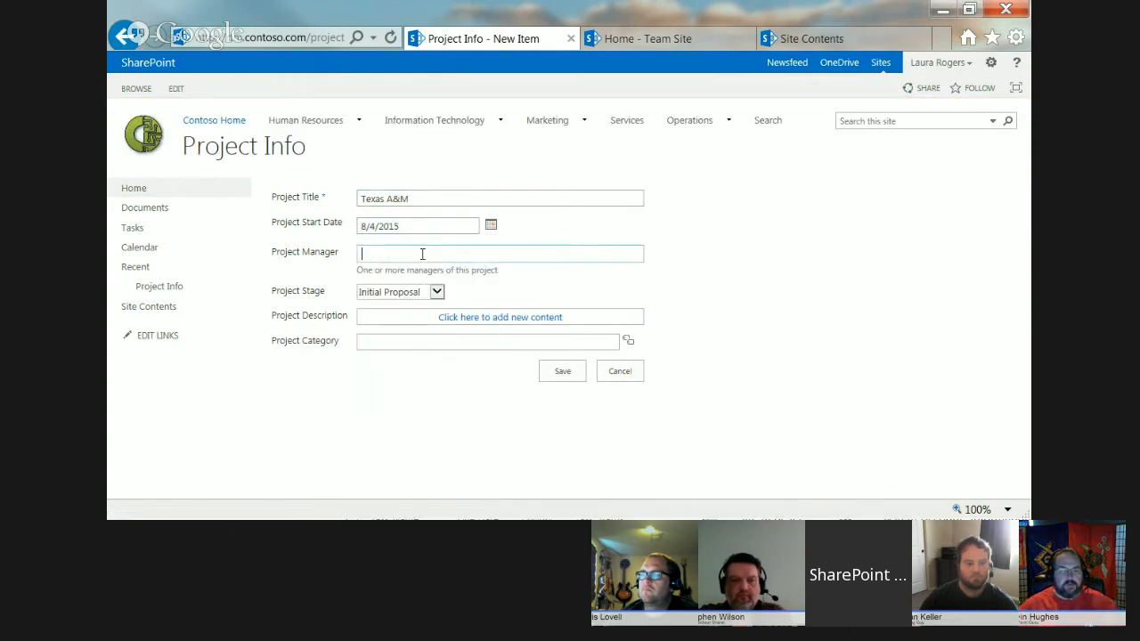
{"action": "type", "text": "l"}
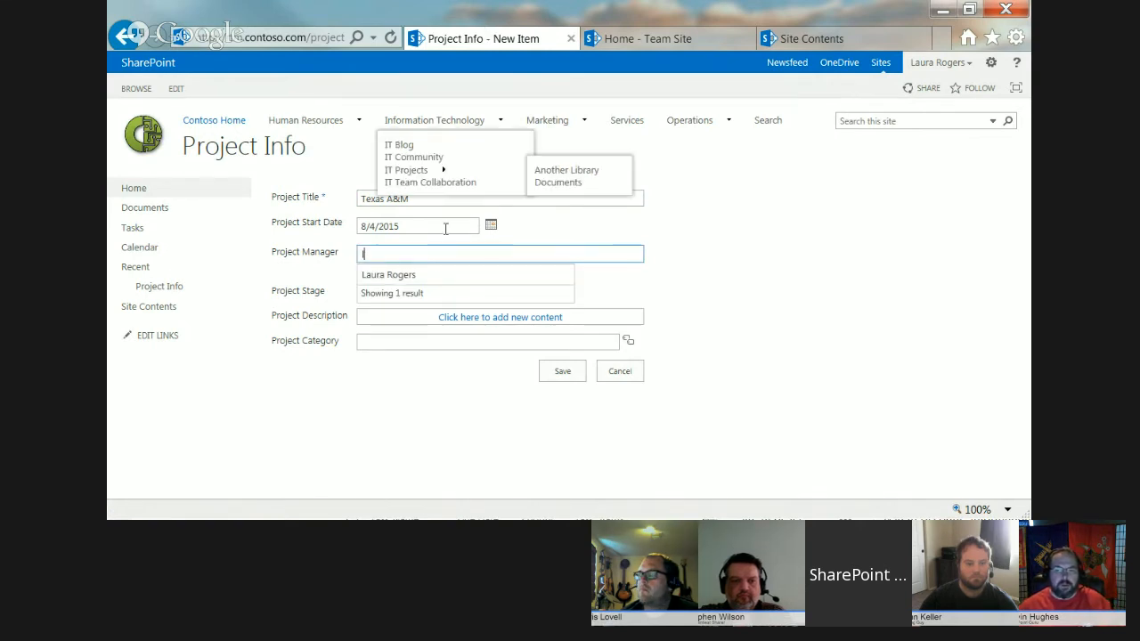
{"action": "left_click", "coordinate": [417, 277]}
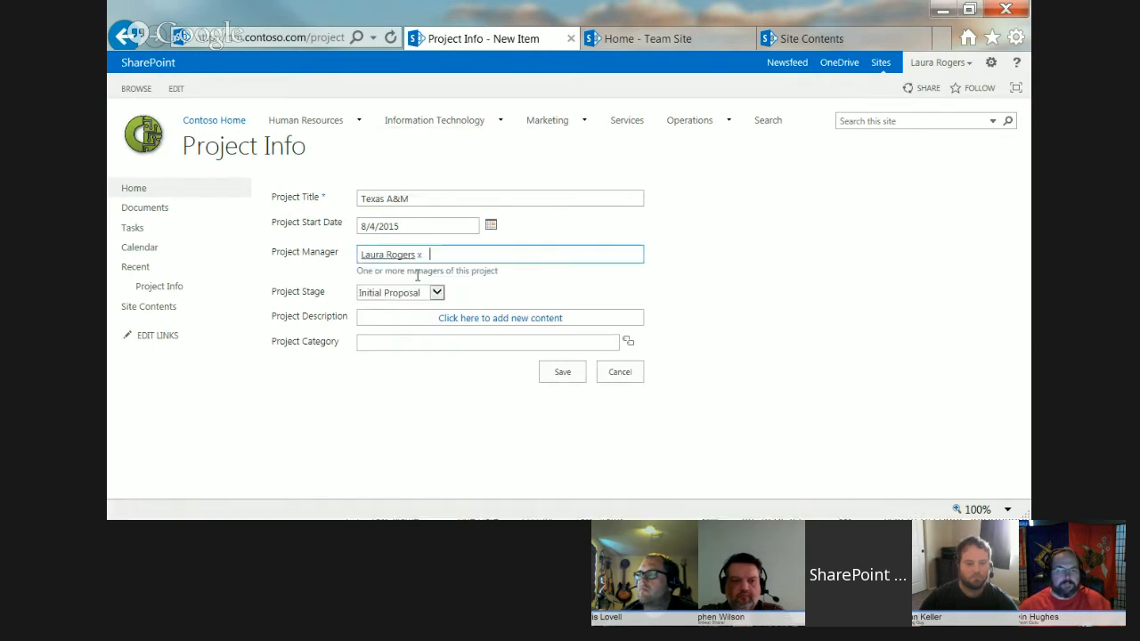
{"action": "left_click", "coordinate": [501, 318]}
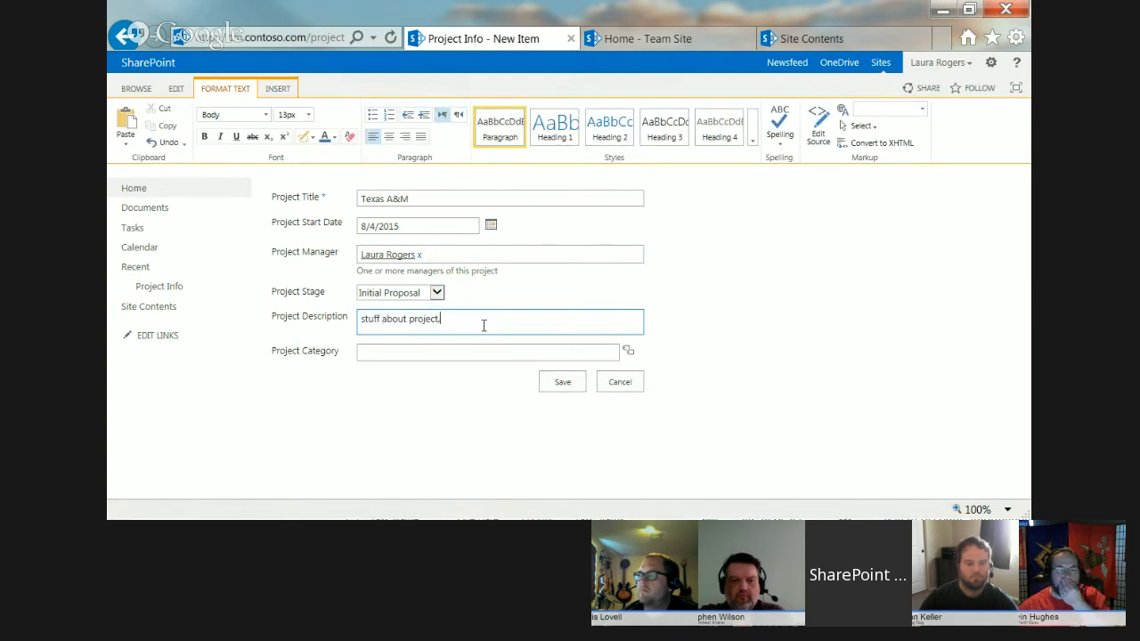
Set the project category to the Marketing term from the General Business Taxonomy and save the item.
{"action": "left_click", "coordinate": [629, 354]}
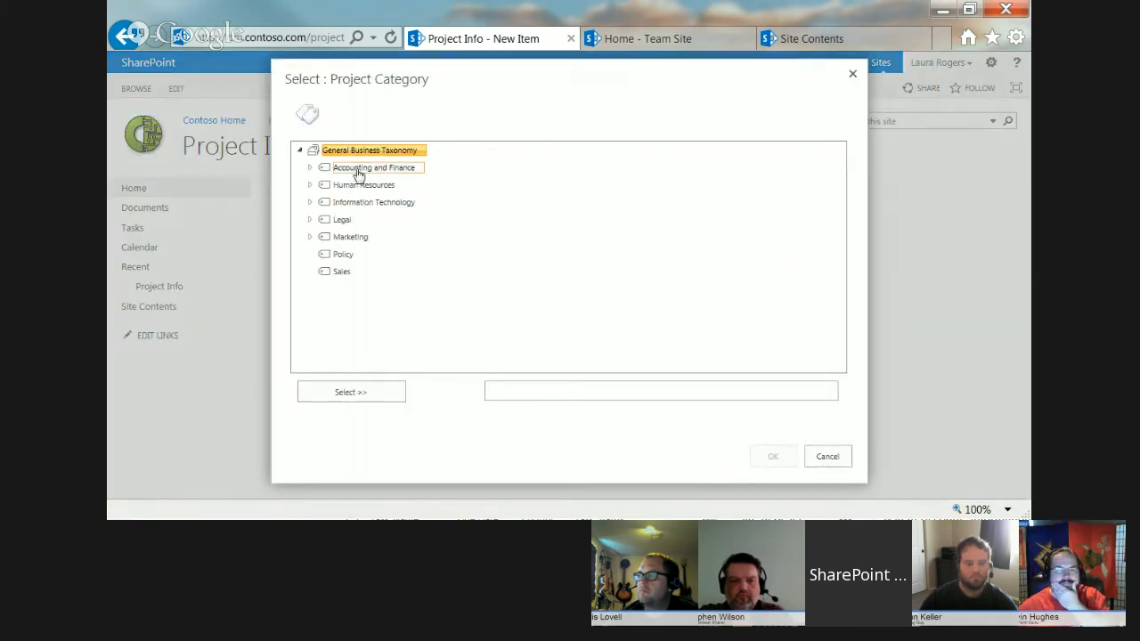
{"action": "left_click", "coordinate": [348, 239]}
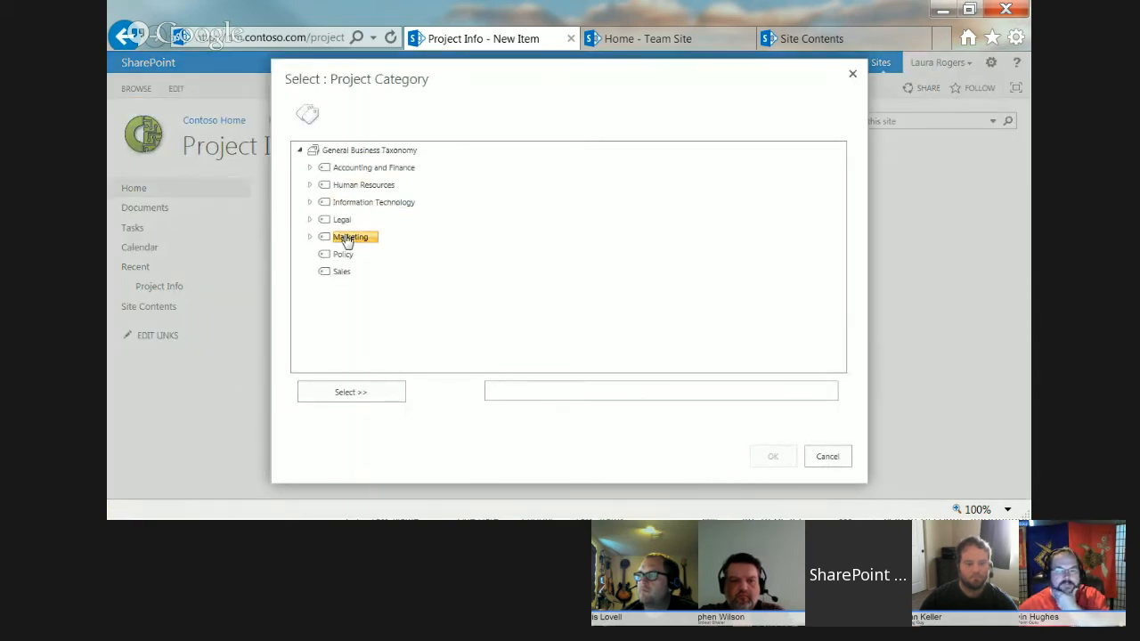
{"action": "left_click", "coordinate": [368, 402]}
{"action": "left_click", "coordinate": [772, 456]}
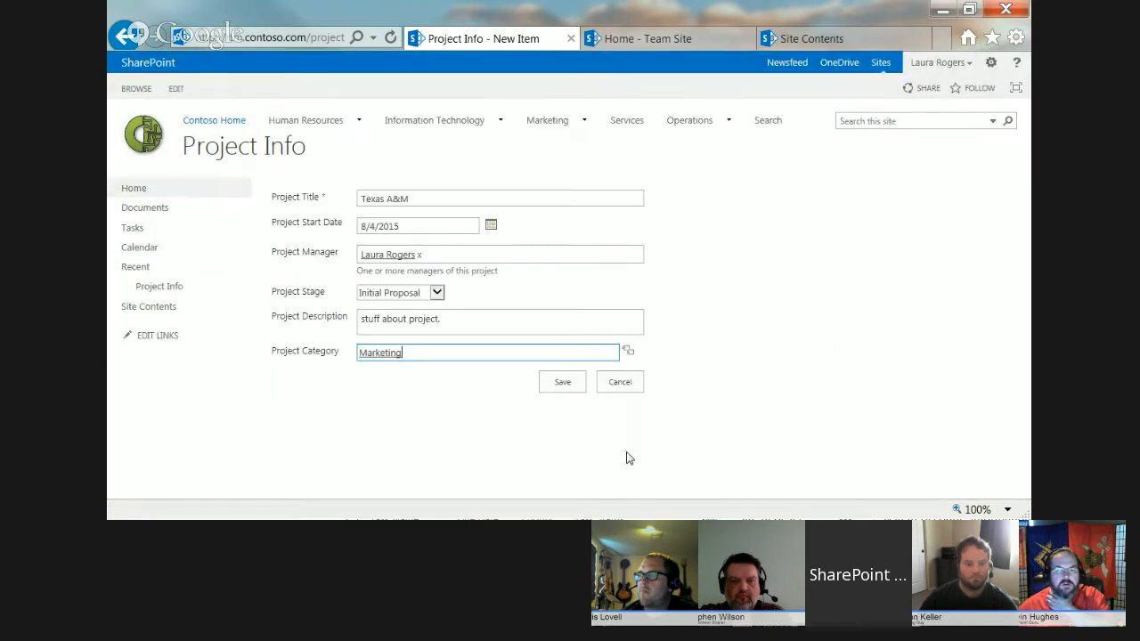
{"action": "left_click", "coordinate": [566, 379]}
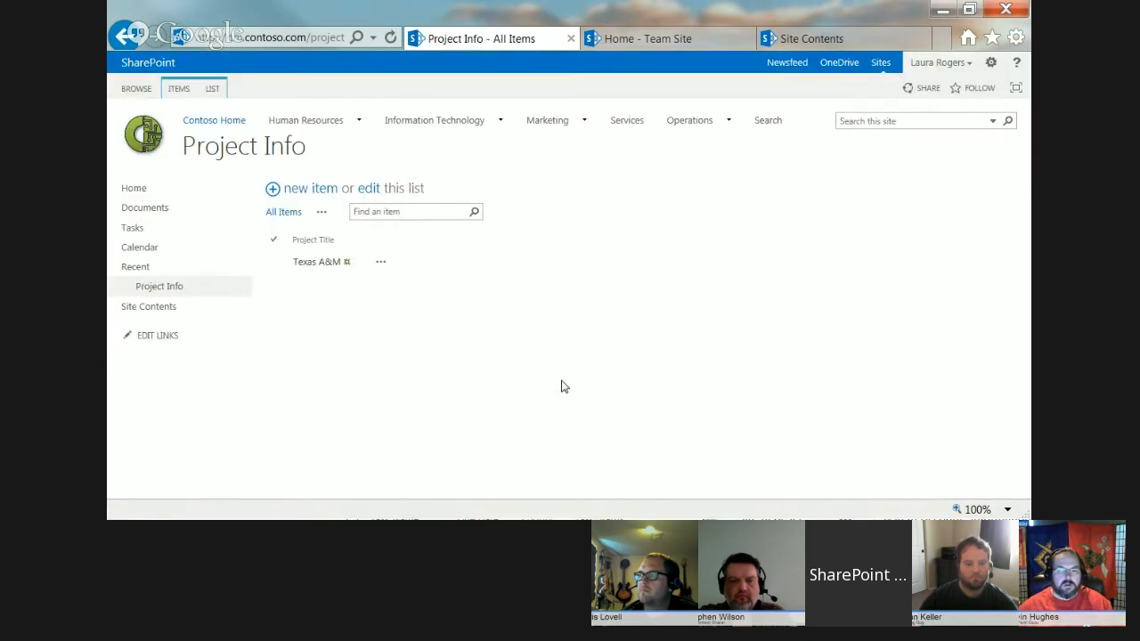
Return to the Texas A&M home page and remove the "Get started with your site" tiles.
{"action": "left_click", "coordinate": [142, 189]}
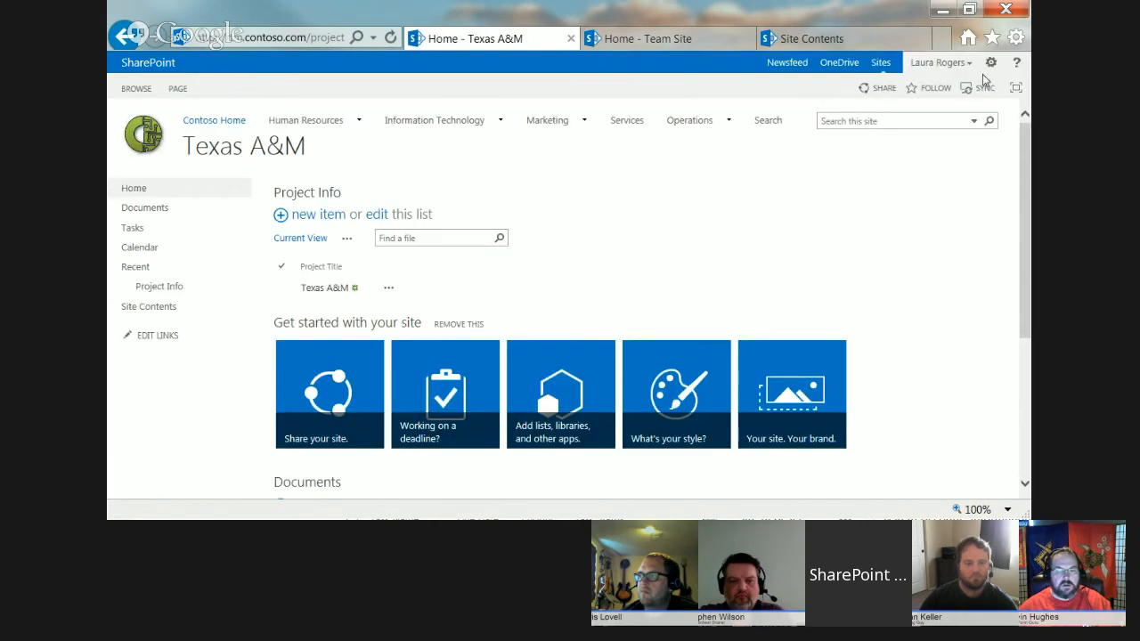
{"action": "left_click", "coordinate": [991, 62]}
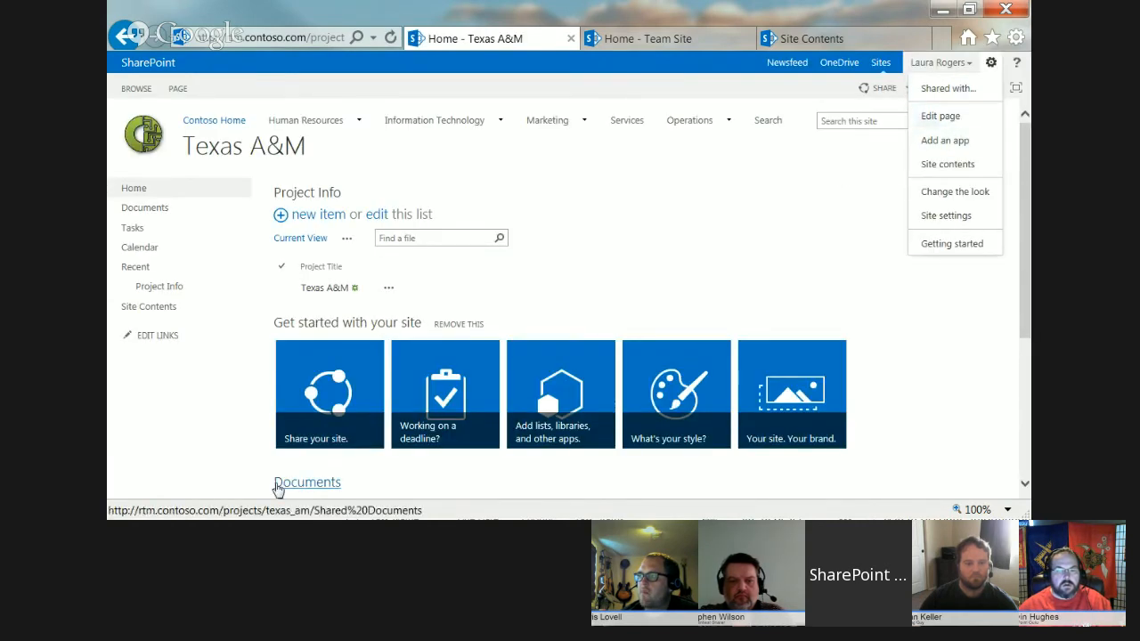
{"action": "left_click", "coordinate": [458, 325]}
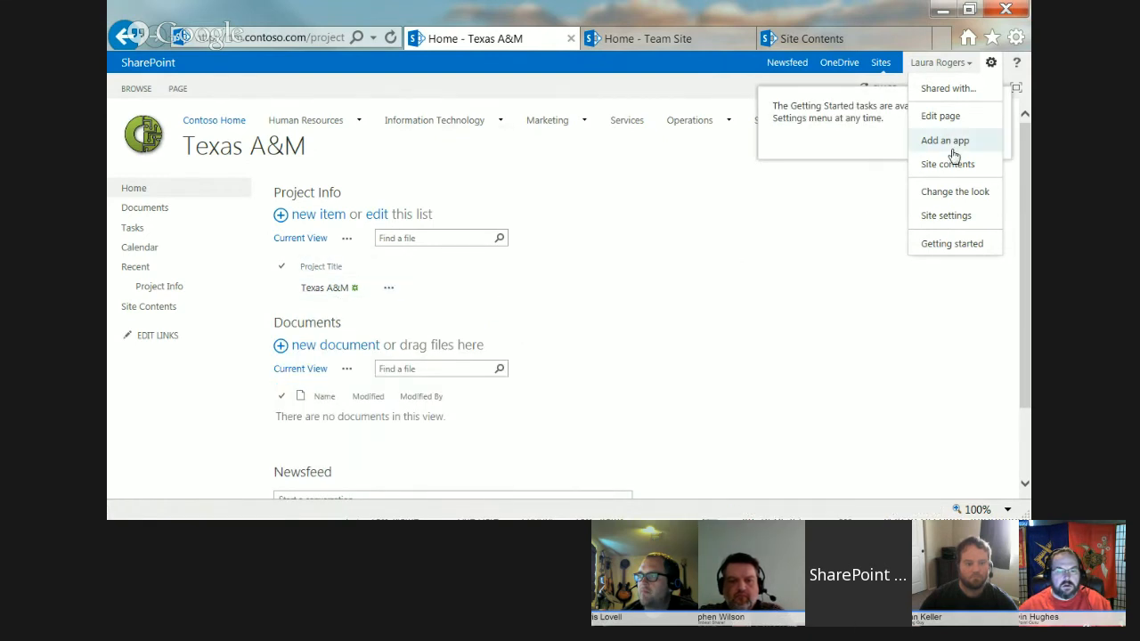
Put the home page in edit mode and apply No Toolbar as the Project Info web part's toolbar type.
{"action": "left_click", "coordinate": [953, 116]}
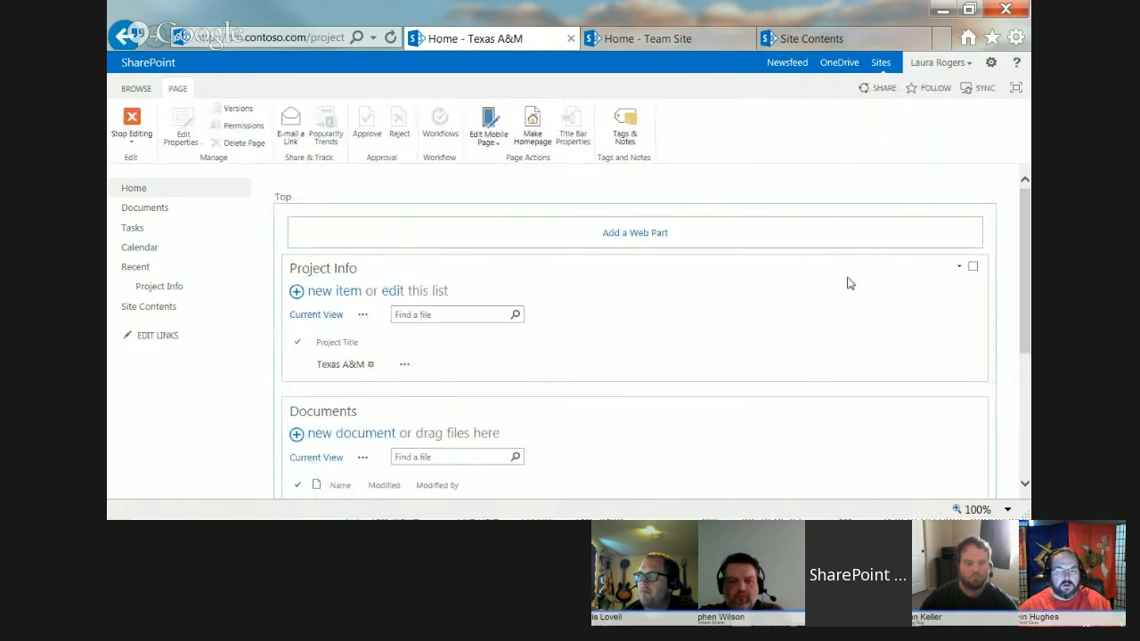
{"action": "left_click", "coordinate": [959, 267]}
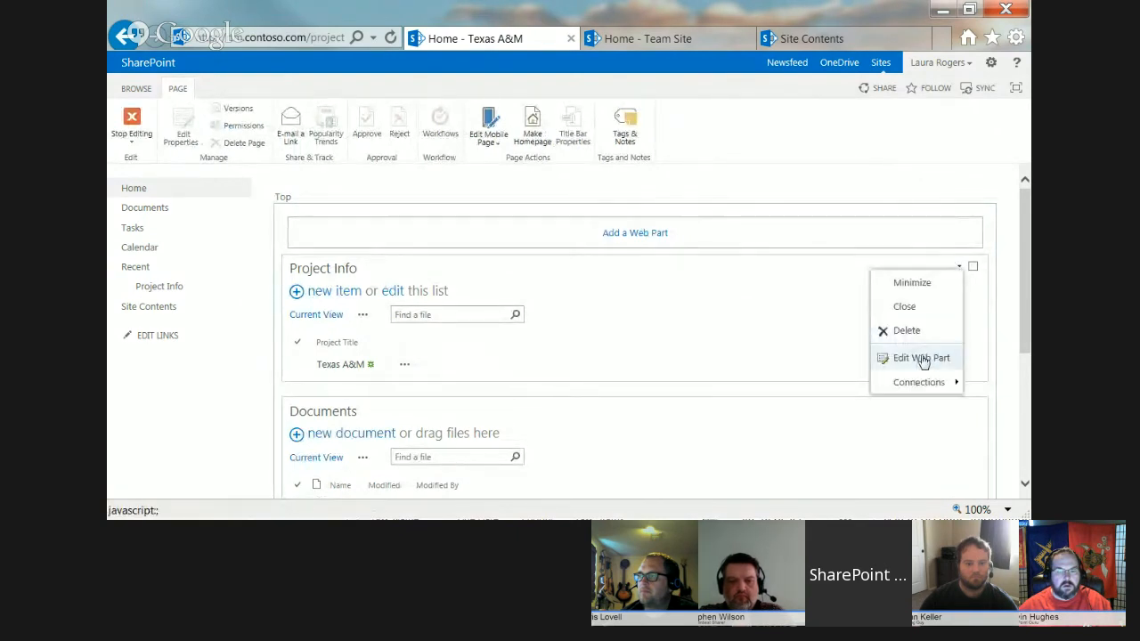
{"action": "left_click", "coordinate": [923, 359]}
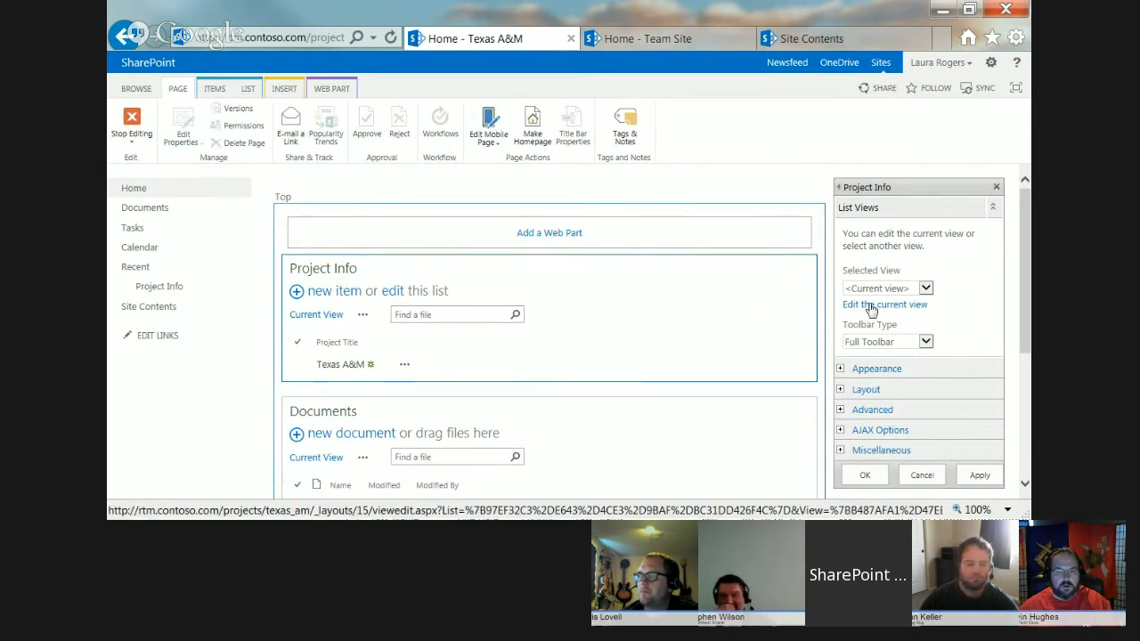
{"action": "left_click", "coordinate": [881, 342]}
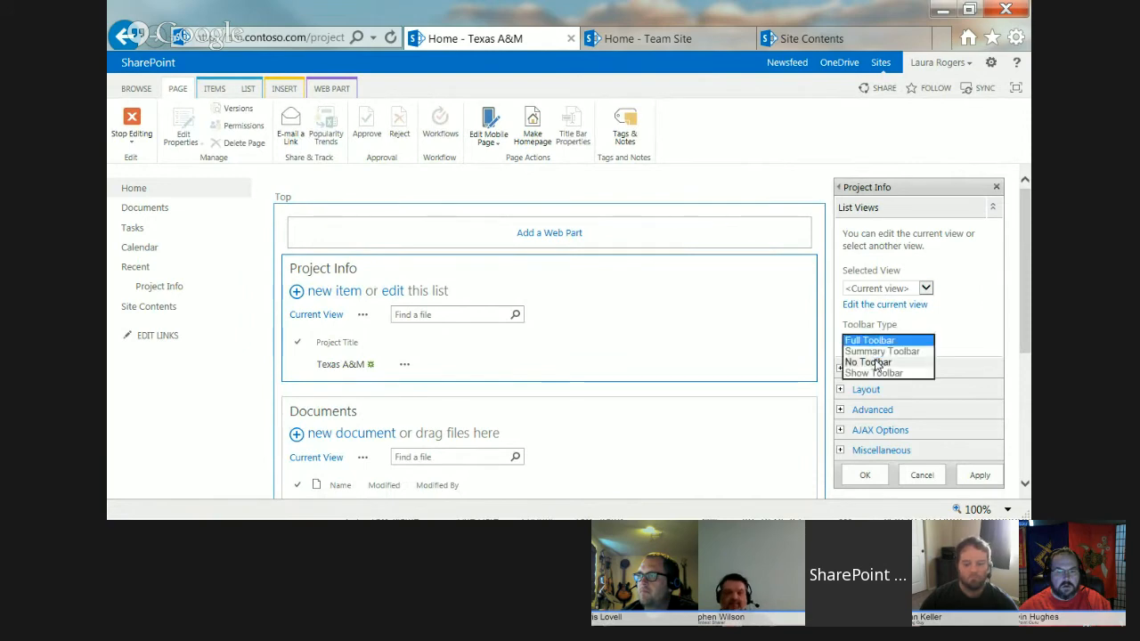
{"action": "left_click", "coordinate": [878, 364]}
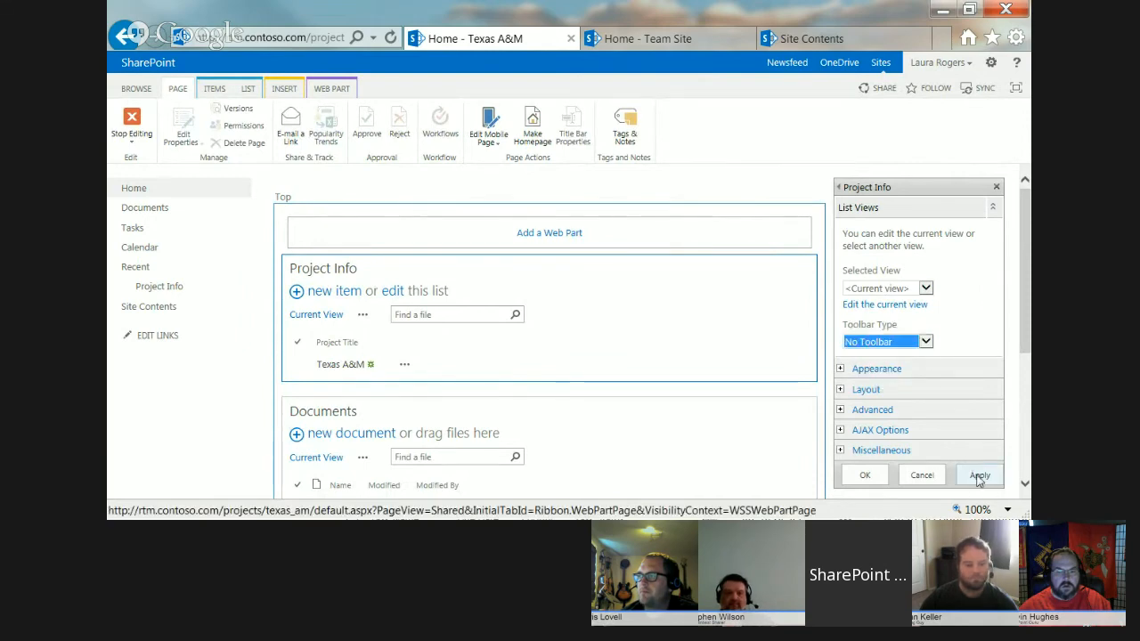
{"action": "left_click", "coordinate": [980, 475]}
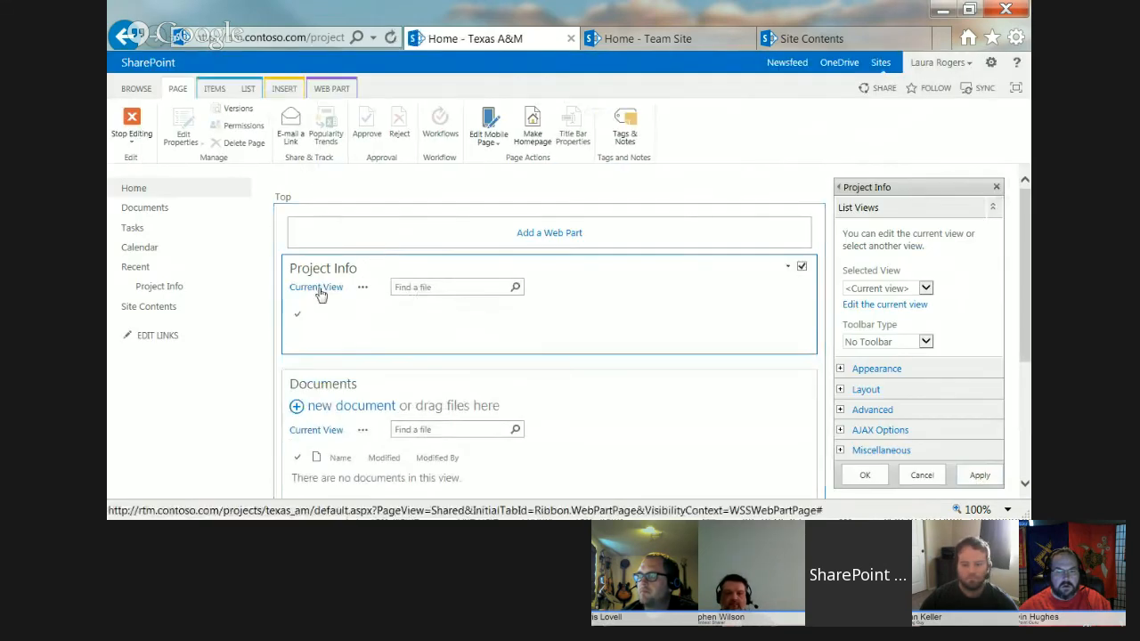
In the web part's current view, replace the edit-menu Project Title column with Project Title (linked to item) at position 1.
{"action": "left_click", "coordinate": [892, 306]}
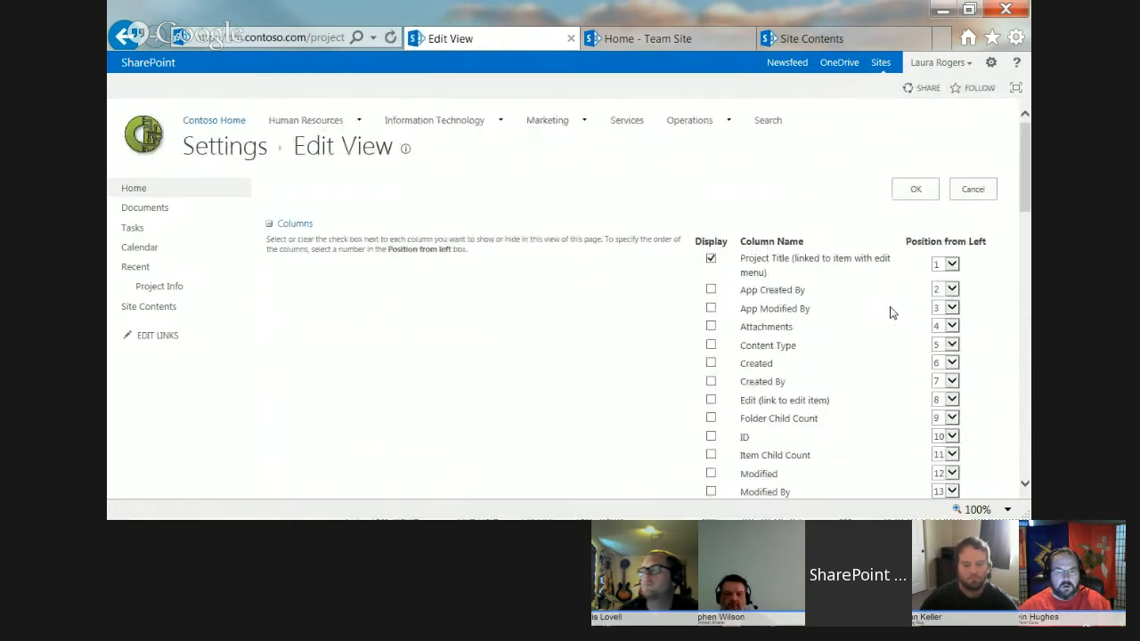
{"action": "scroll", "coordinate": [1022, 277], "scroll_direction": "down", "scroll_amount": 5}
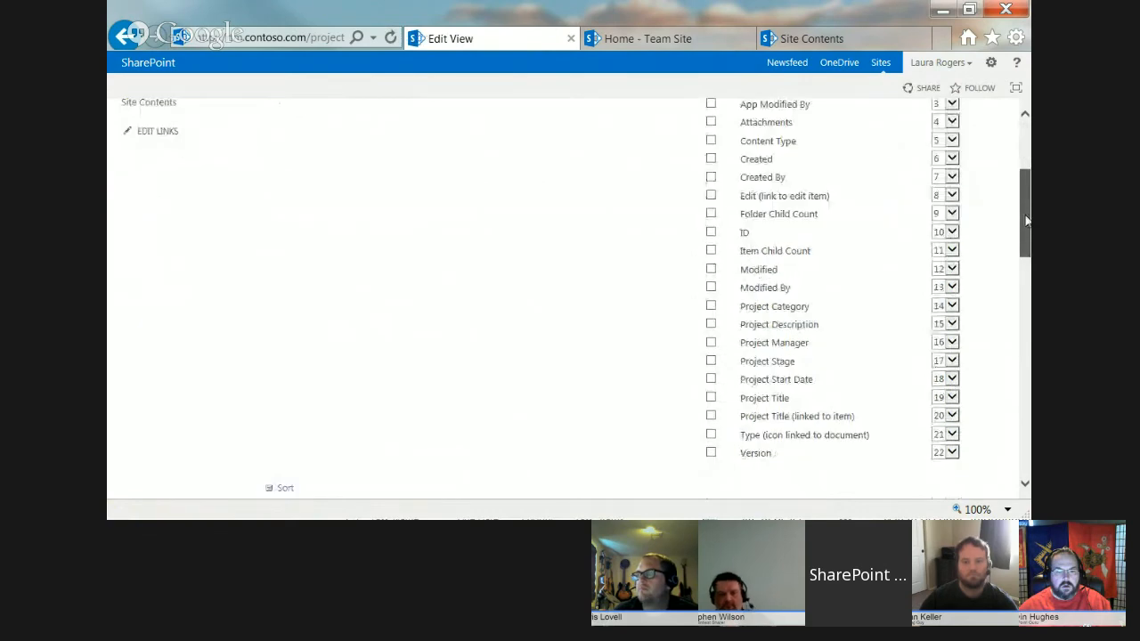
{"action": "left_click_drag", "start_coordinate": [1022, 277], "coordinate": [1022, 195]}
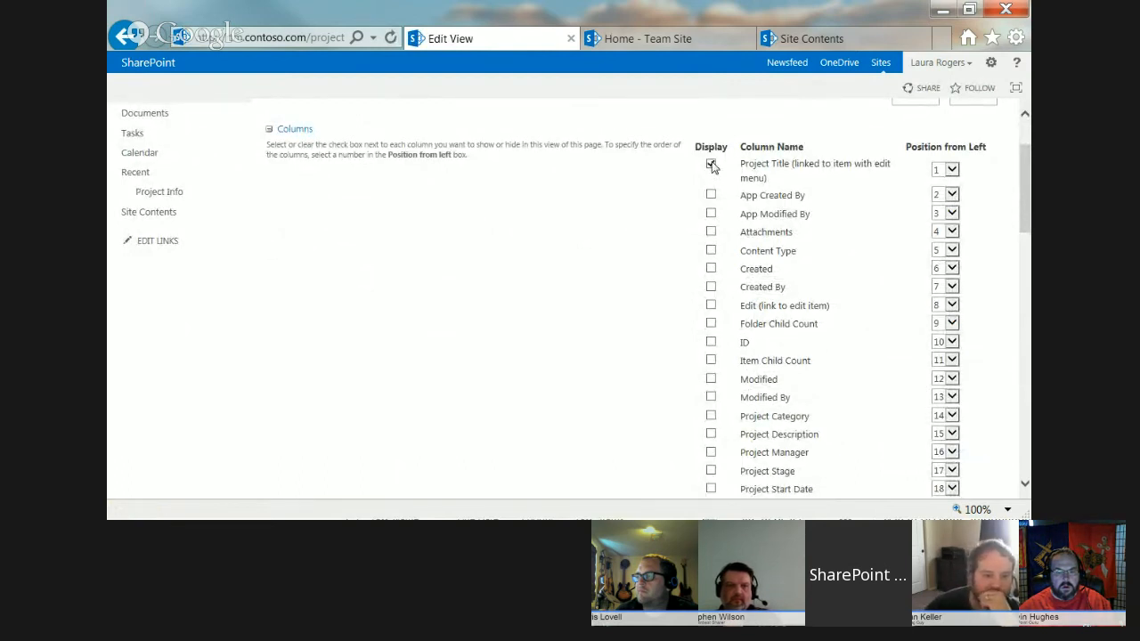
{"action": "scroll", "coordinate": [825, 359], "scroll_direction": "down", "scroll_amount": 3}
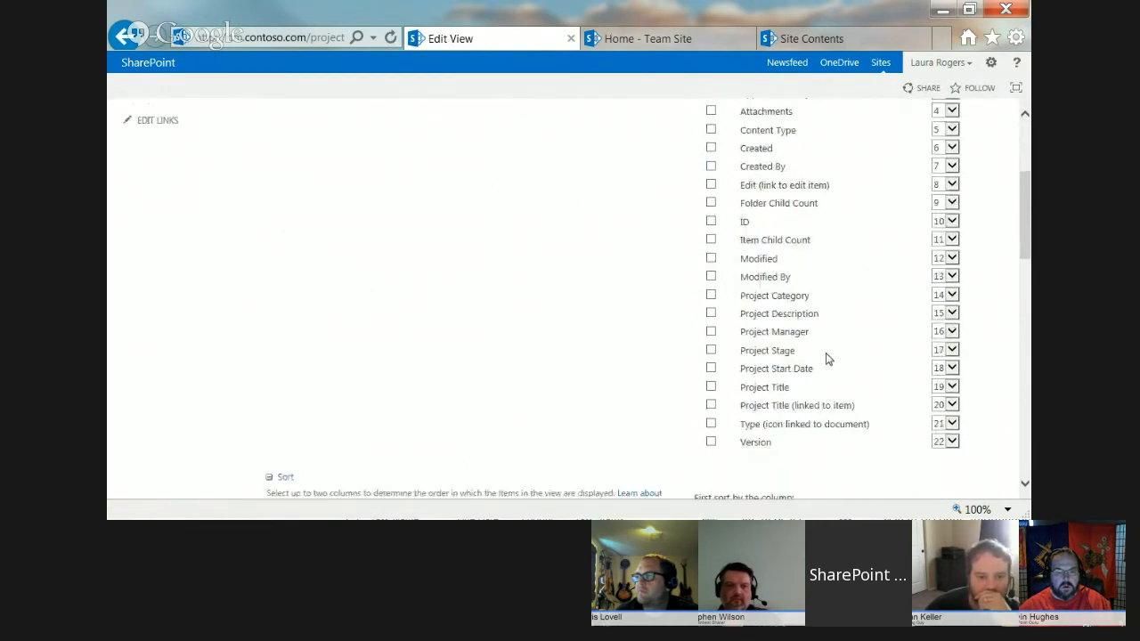
{"action": "left_click", "coordinate": [711, 405]}
{"action": "left_click", "coordinate": [946, 405]}
{"action": "left_click", "coordinate": [946, 182]}
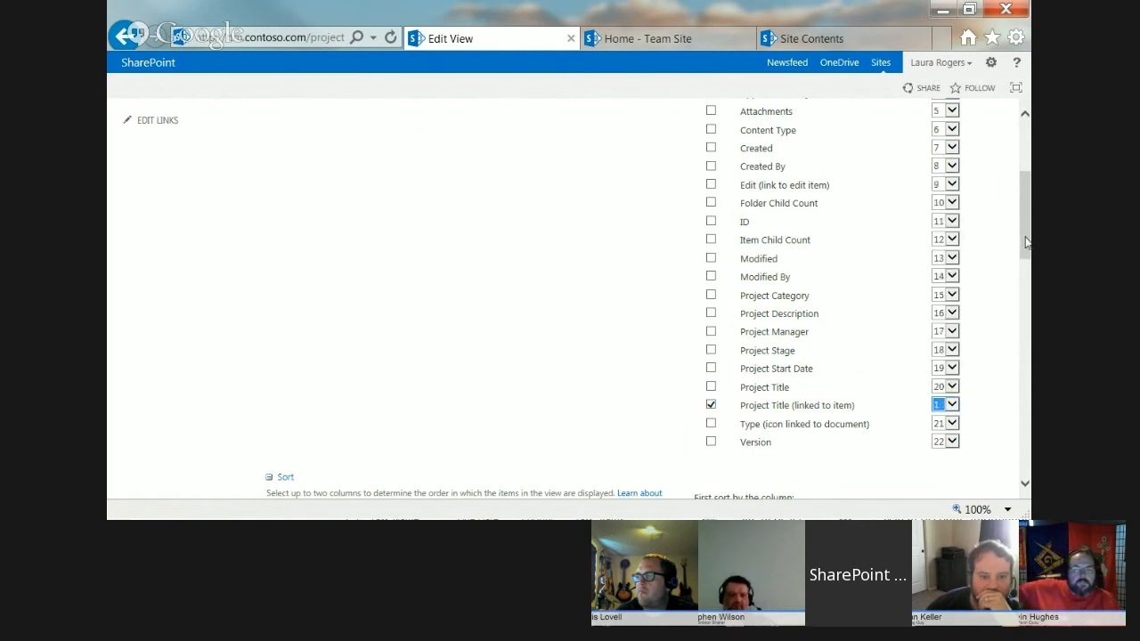
Display the Project Category, Description, Manager, Stage and Start Date columns in the view and save it.
{"action": "left_click_drag", "start_coordinate": [1027, 243], "coordinate": [1029, 215]}
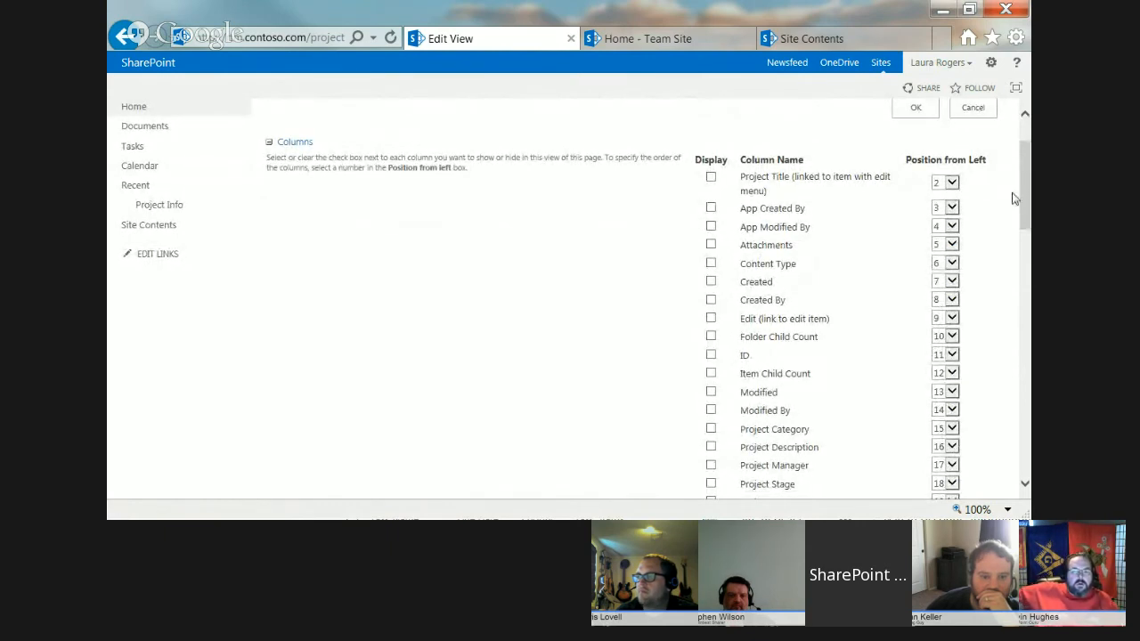
{"action": "left_click_drag", "start_coordinate": [1027, 189], "coordinate": [1029, 226]}
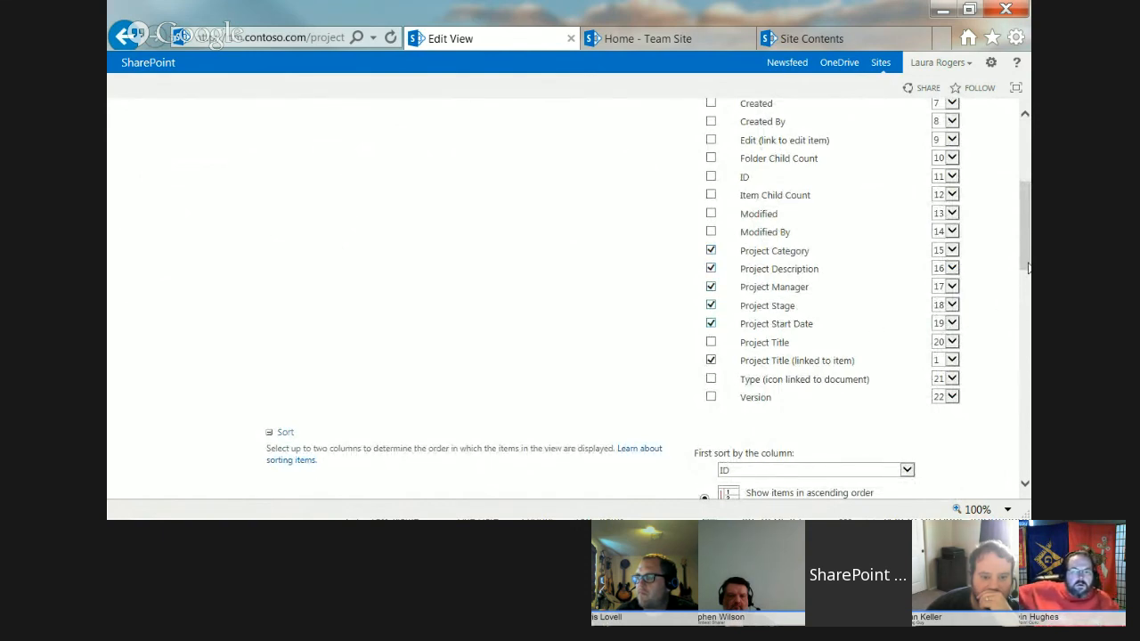
{"action": "left_click_drag", "start_coordinate": [1028, 256], "coordinate": [1027, 456]}
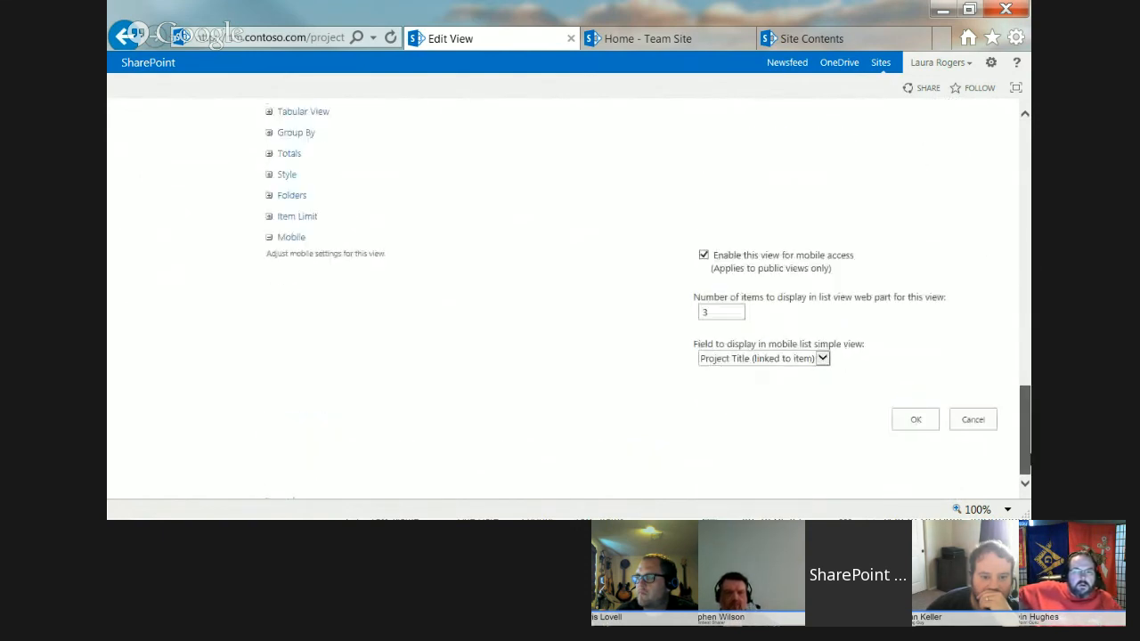
{"action": "left_click", "coordinate": [916, 422]}
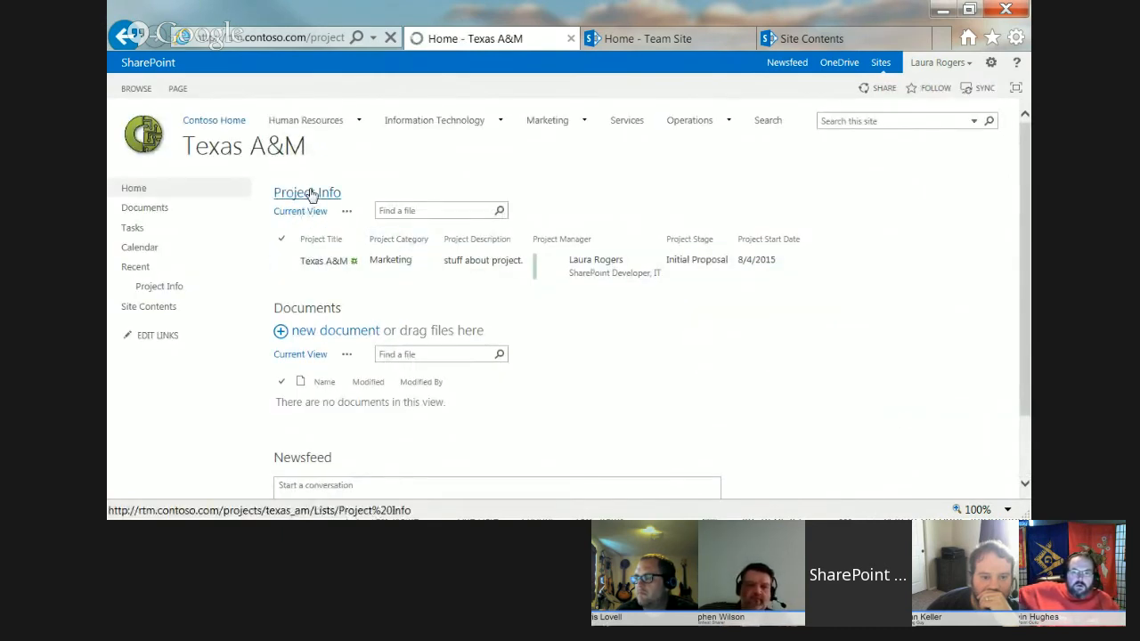
Edit the Project Info web part's current view to limit the total number of items returned to 1, and save the view.
{"action": "left_click", "coordinate": [179, 88]}
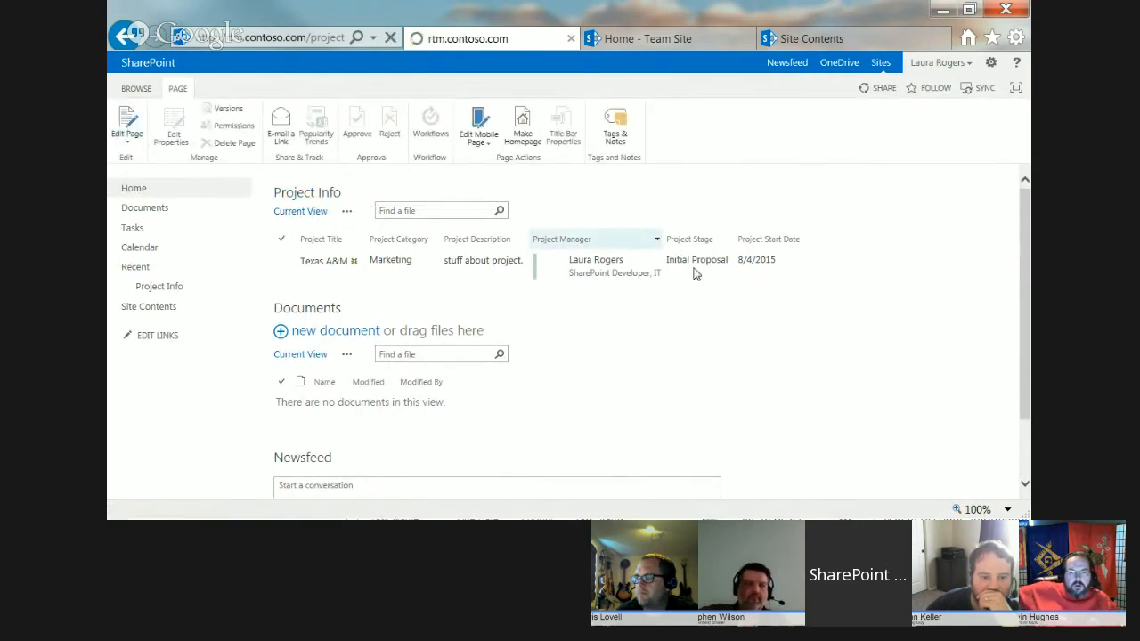
{"action": "left_click", "coordinate": [963, 269]}
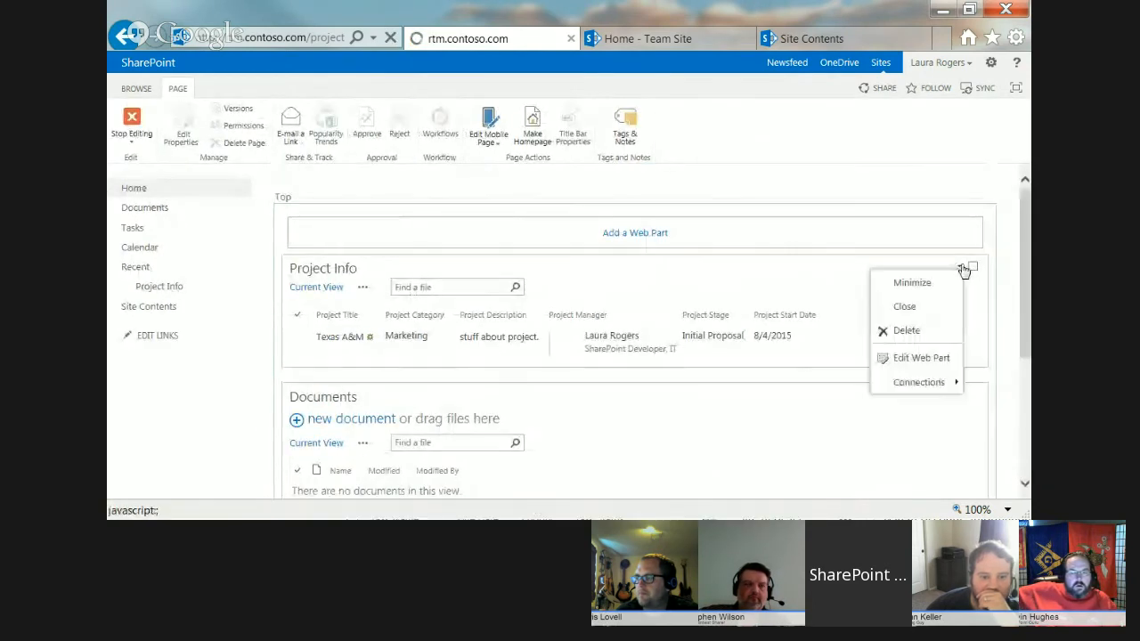
{"action": "left_click", "coordinate": [932, 357]}
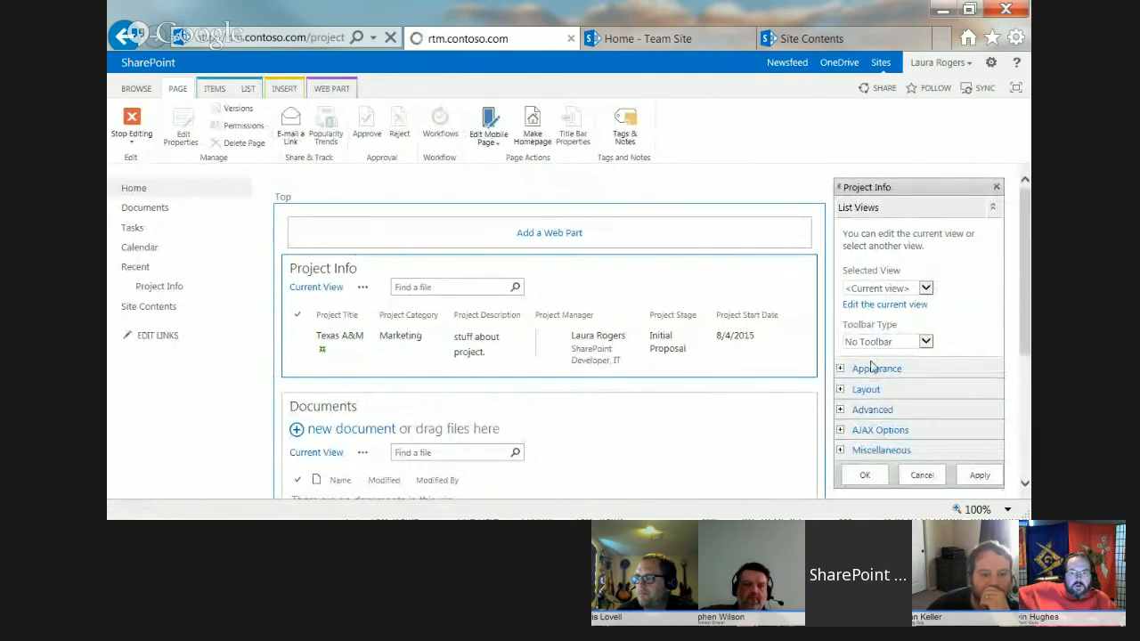
{"action": "left_click", "coordinate": [878, 306]}
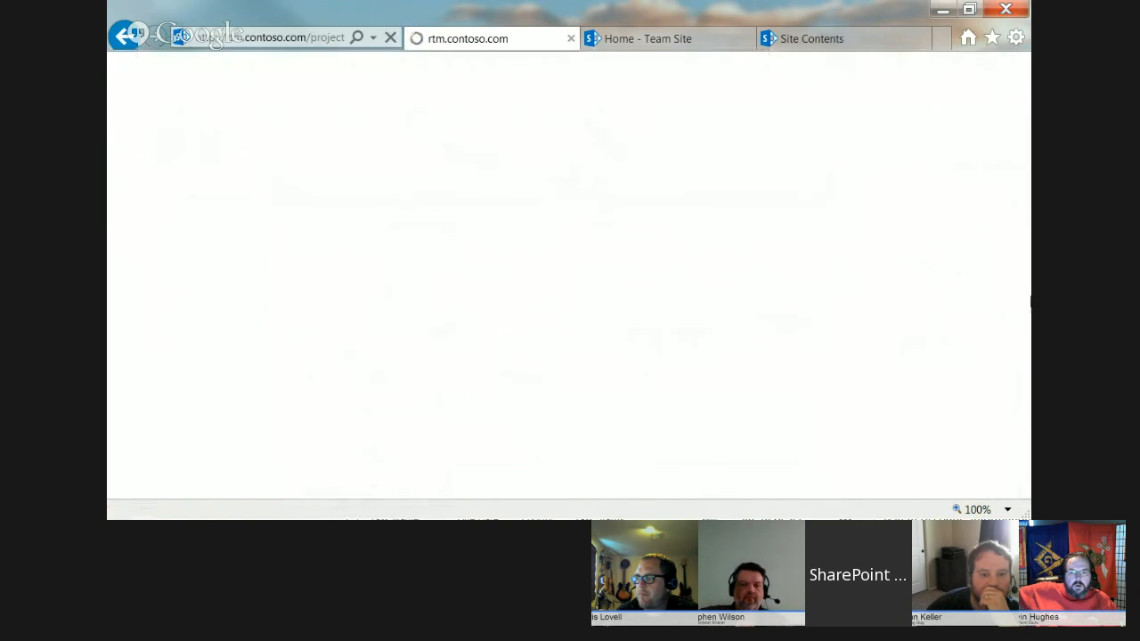
{"action": "left_click_drag", "start_coordinate": [1026, 189], "coordinate": [1022, 488]}
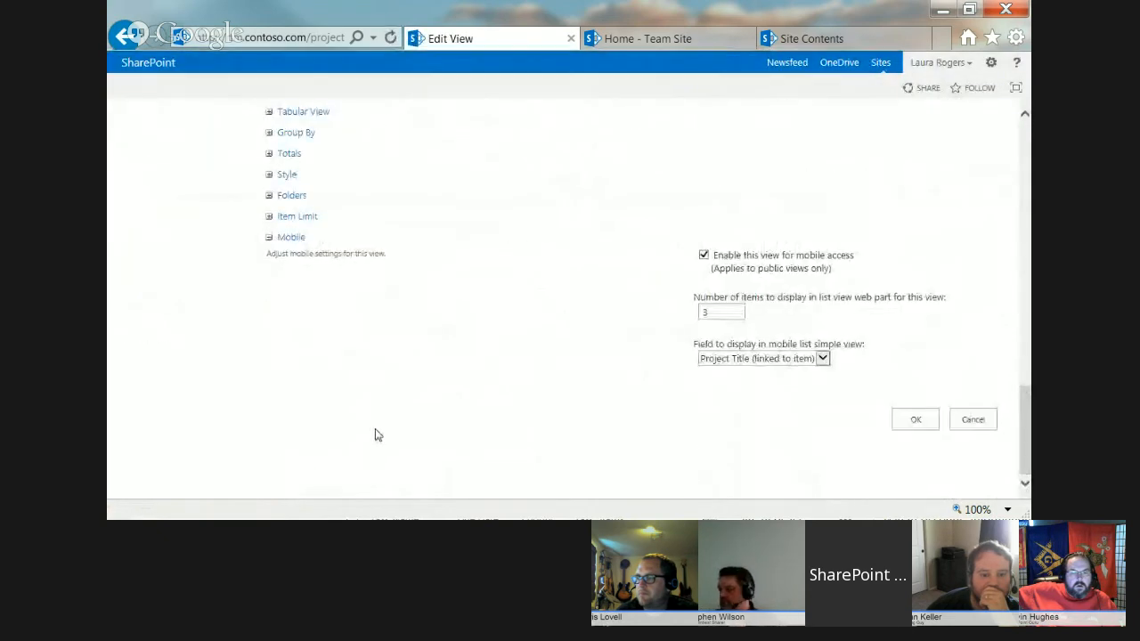
{"action": "left_click", "coordinate": [271, 218]}
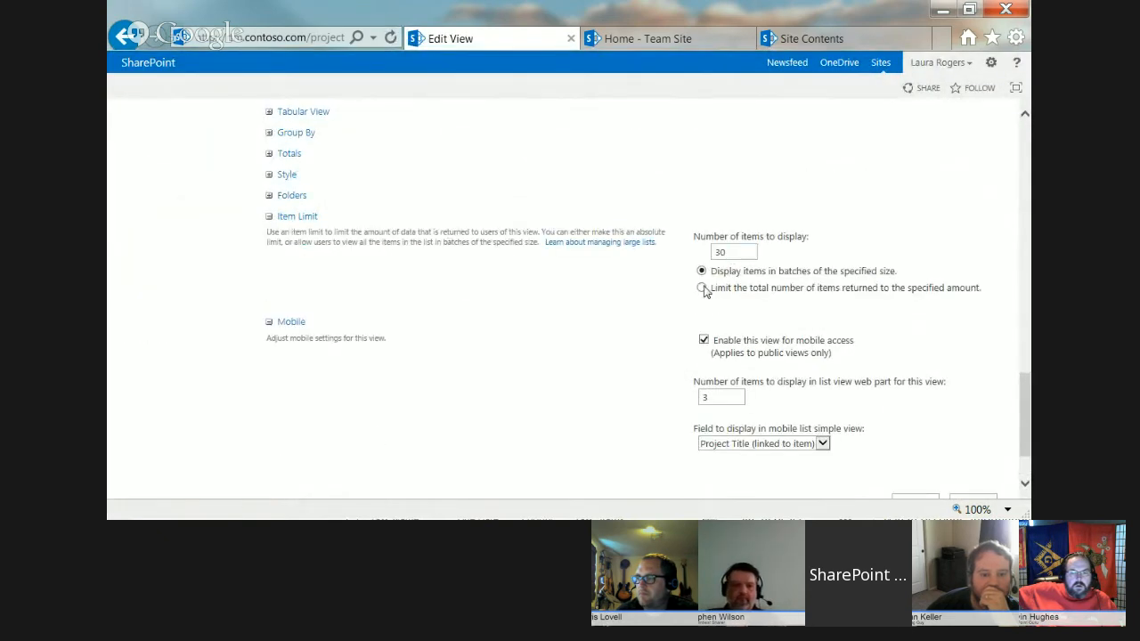
{"action": "double_click", "coordinate": [723, 252]}
{"action": "type", "text": "1"}
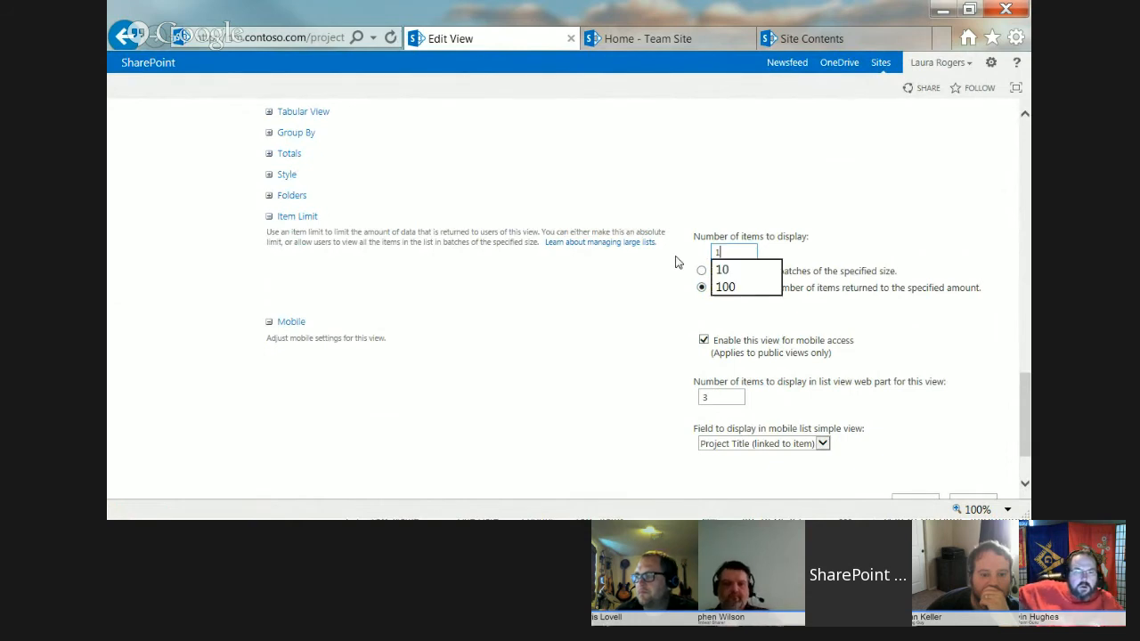
{"action": "left_click", "coordinate": [897, 327]}
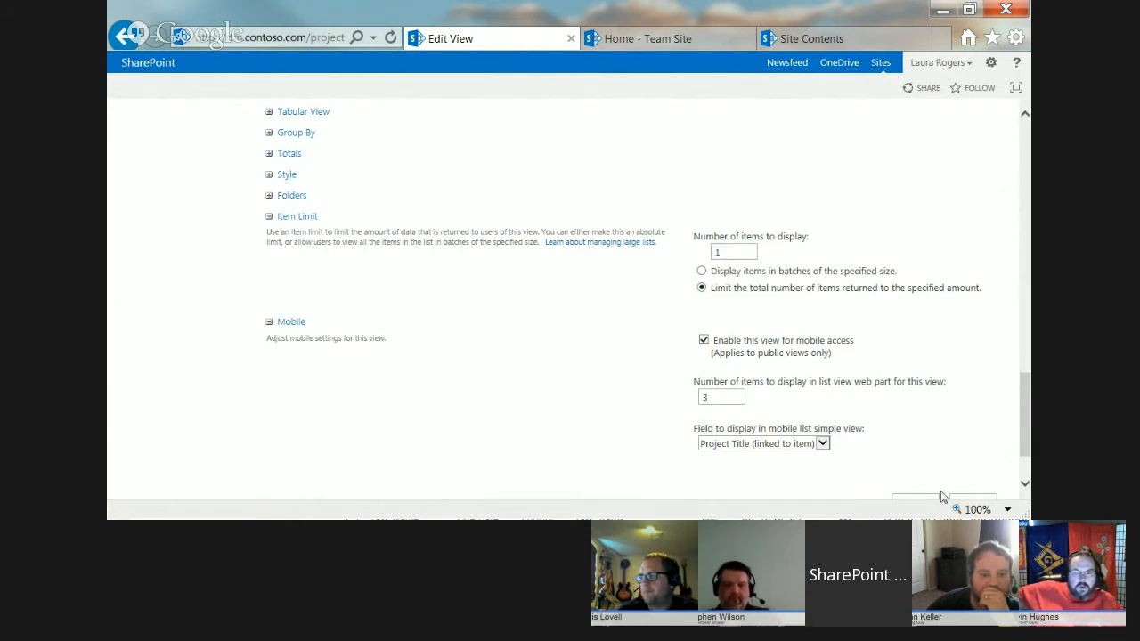
{"action": "scroll", "coordinate": [1027, 462], "scroll_direction": "down", "scroll_amount": 2}
{"action": "left_click", "coordinate": [916, 418]}
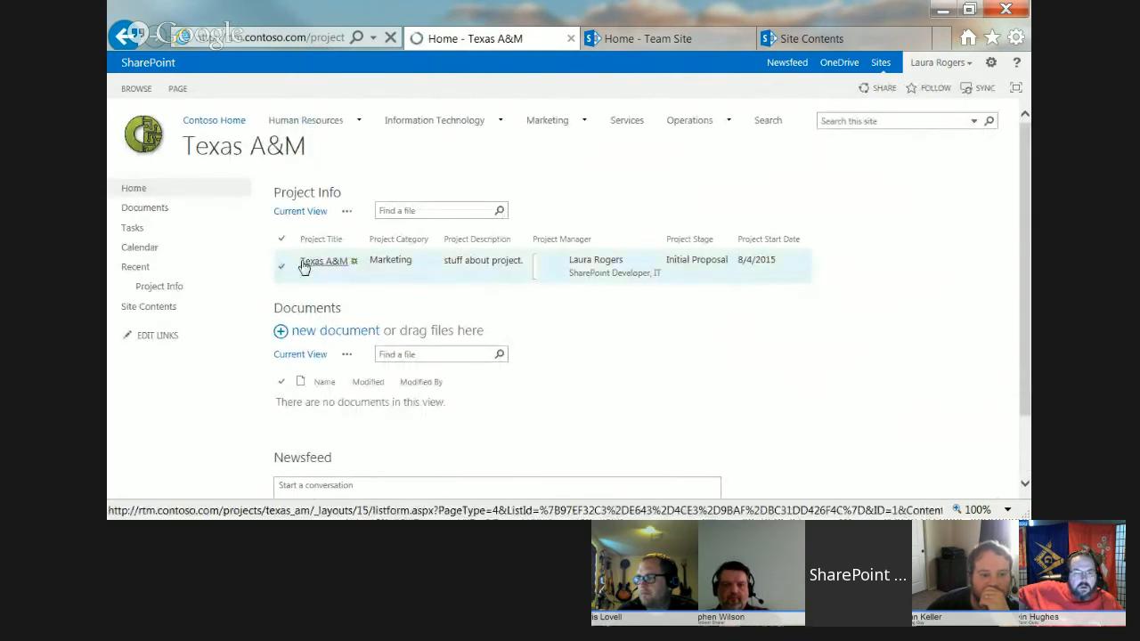
Set the style of the Project Info web part's current view to Boxed, no labels and save the view.
{"action": "left_click", "coordinate": [177, 89]}
{"action": "left_click", "coordinate": [128, 126]}
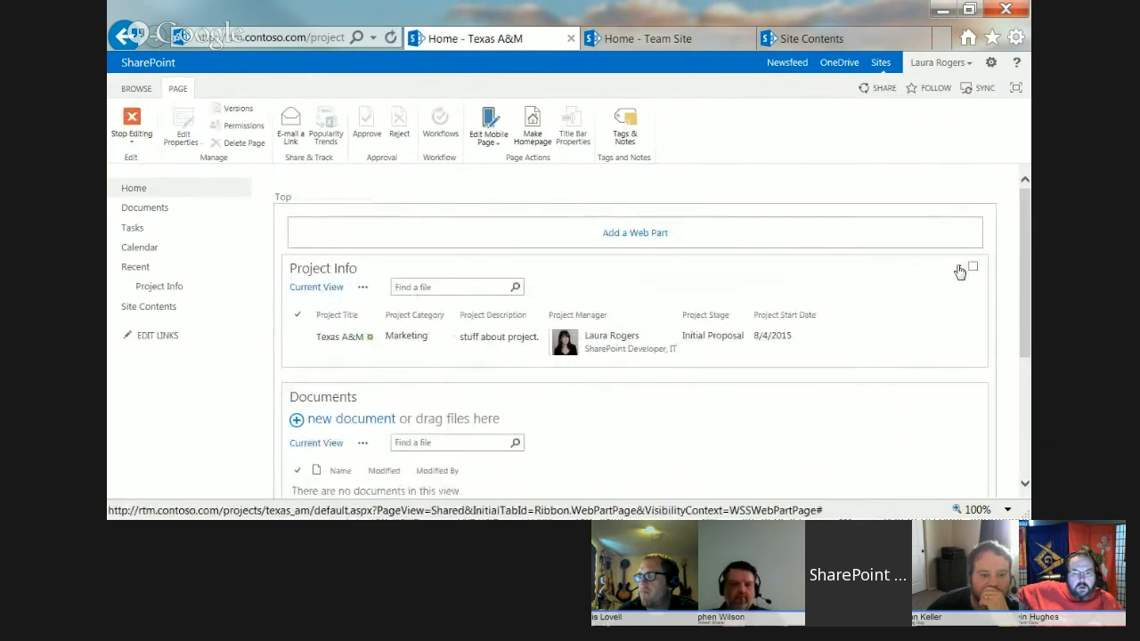
{"action": "left_click", "coordinate": [959, 268]}
{"action": "left_click", "coordinate": [927, 360]}
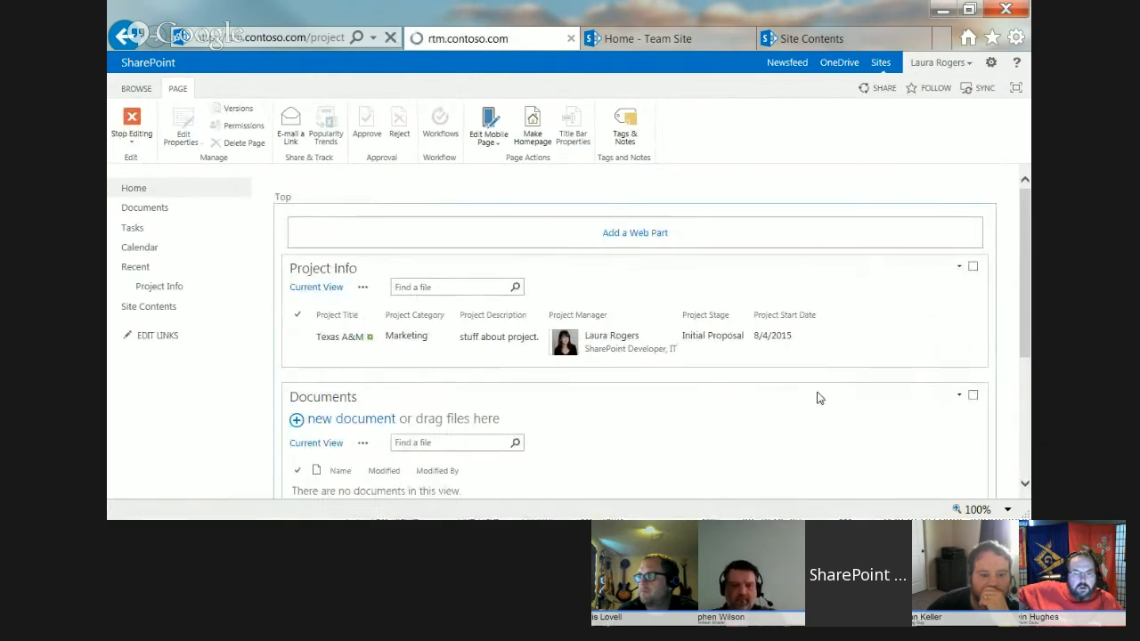
{"action": "left_click", "coordinate": [898, 304]}
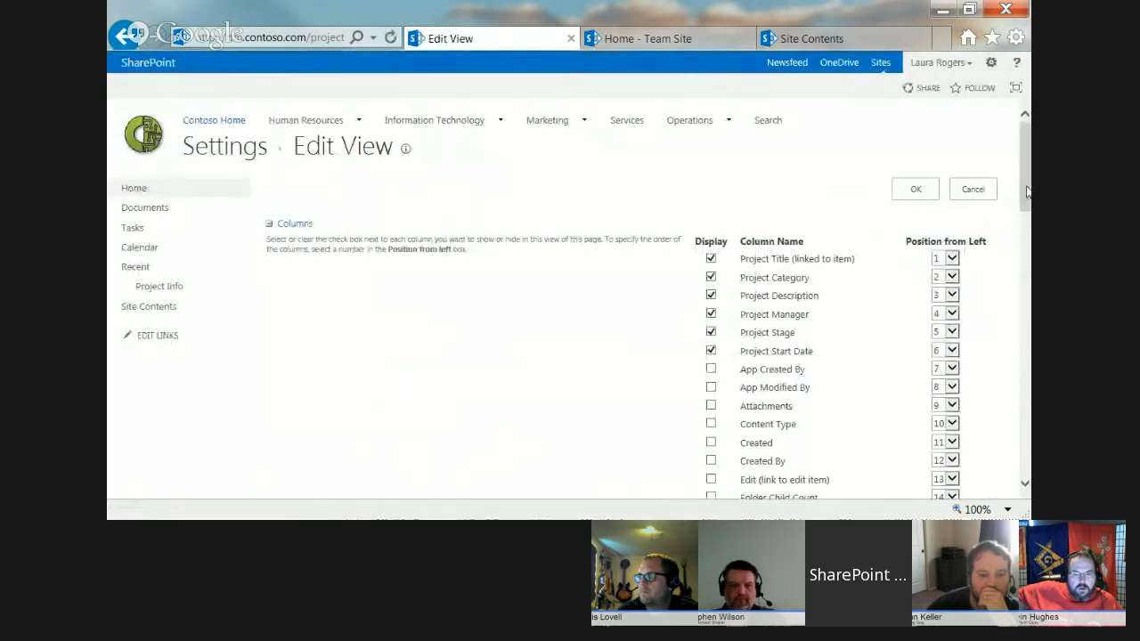
{"action": "left_click_drag", "start_coordinate": [1027, 194], "coordinate": [1029, 432]}
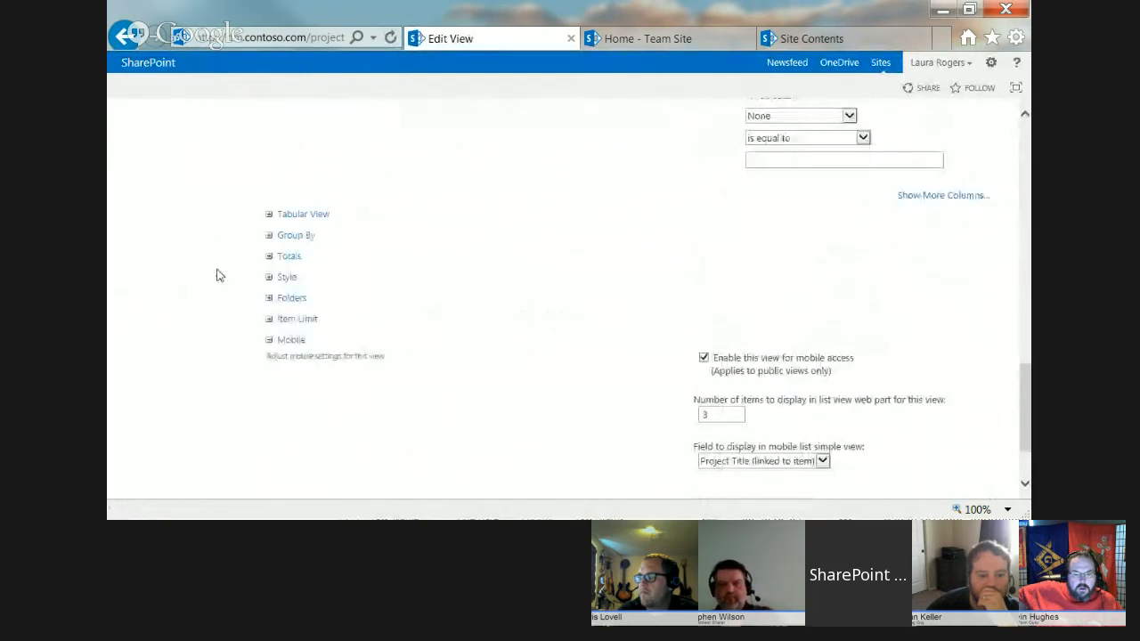
{"action": "left_click", "coordinate": [270, 278]}
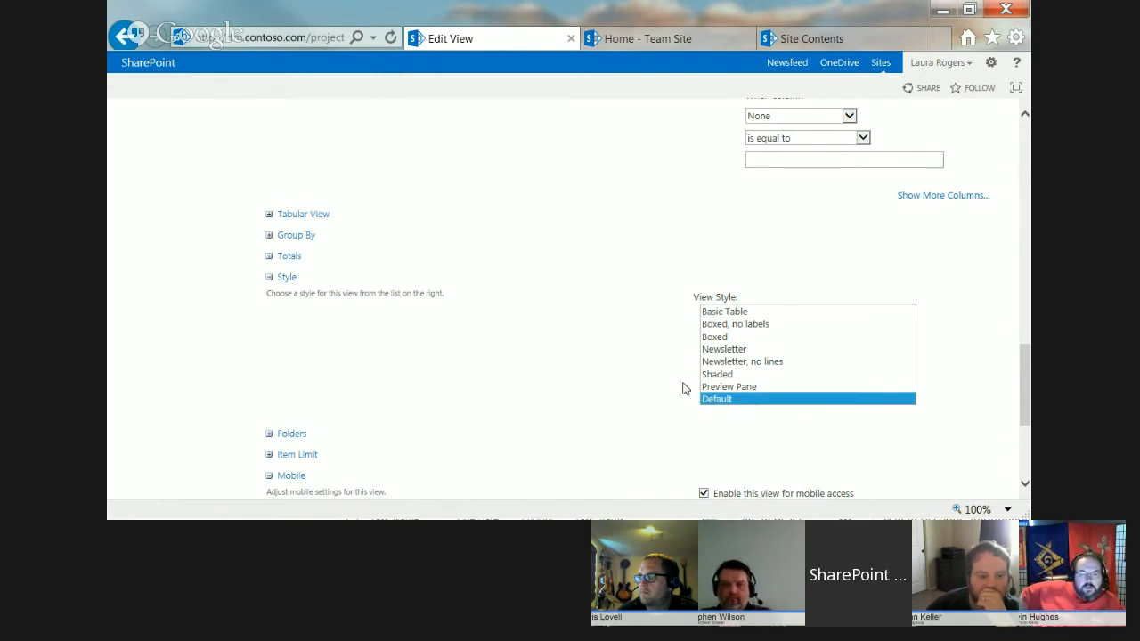
{"action": "left_click", "coordinate": [736, 325]}
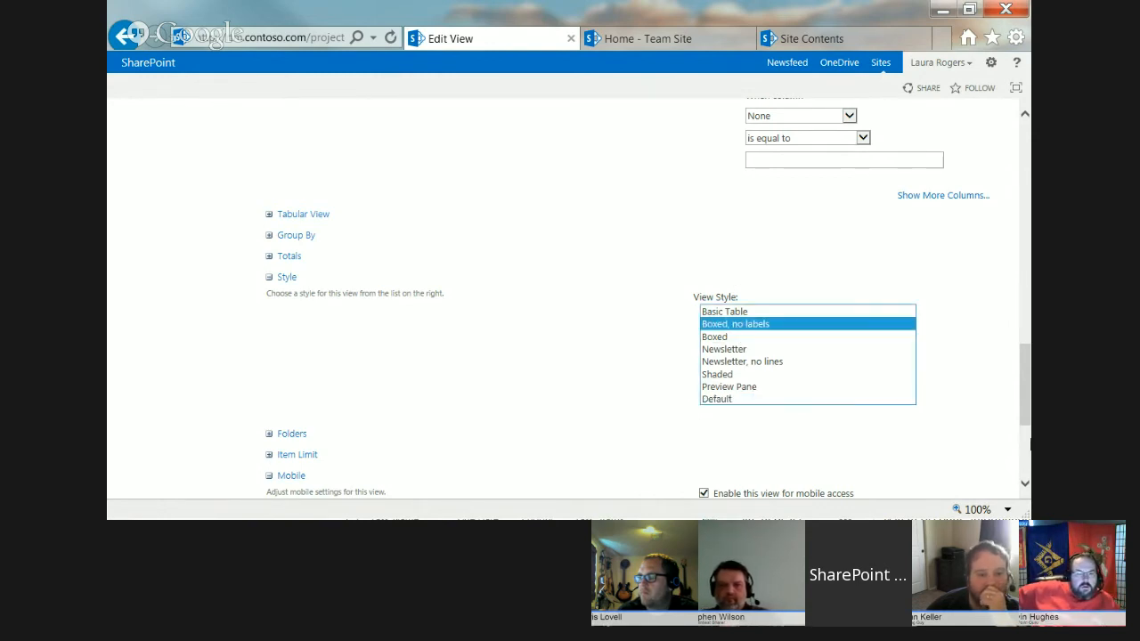
{"action": "scroll", "coordinate": [846, 374], "scroll_direction": "down", "scroll_amount": 3}
{"action": "left_click", "coordinate": [916, 421]}
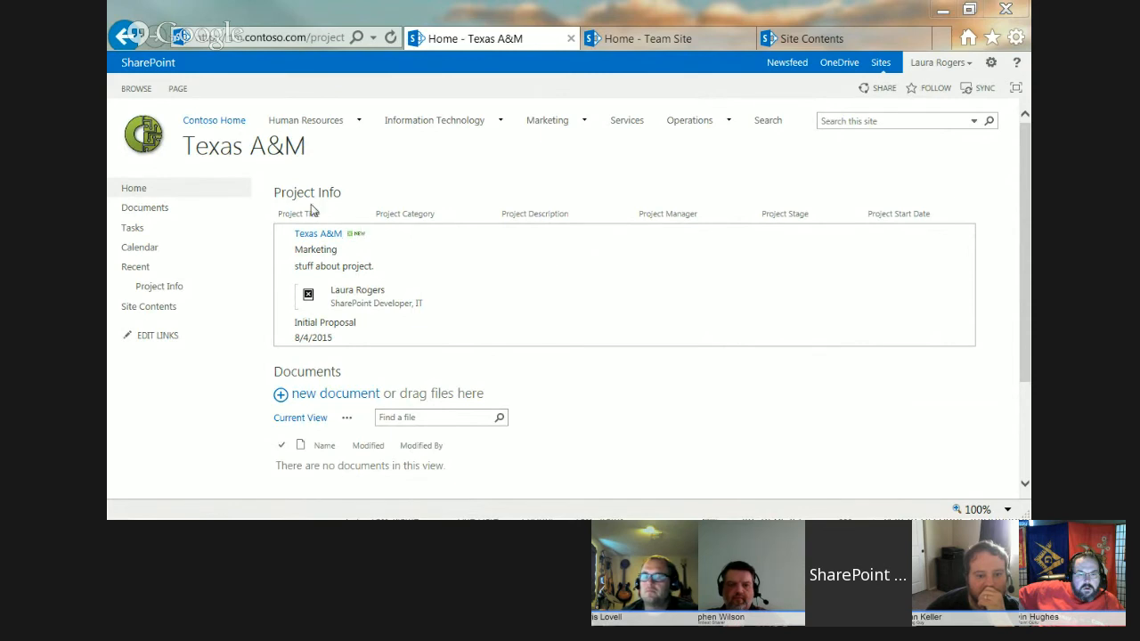
{"action": "left_click", "coordinate": [180, 89]}
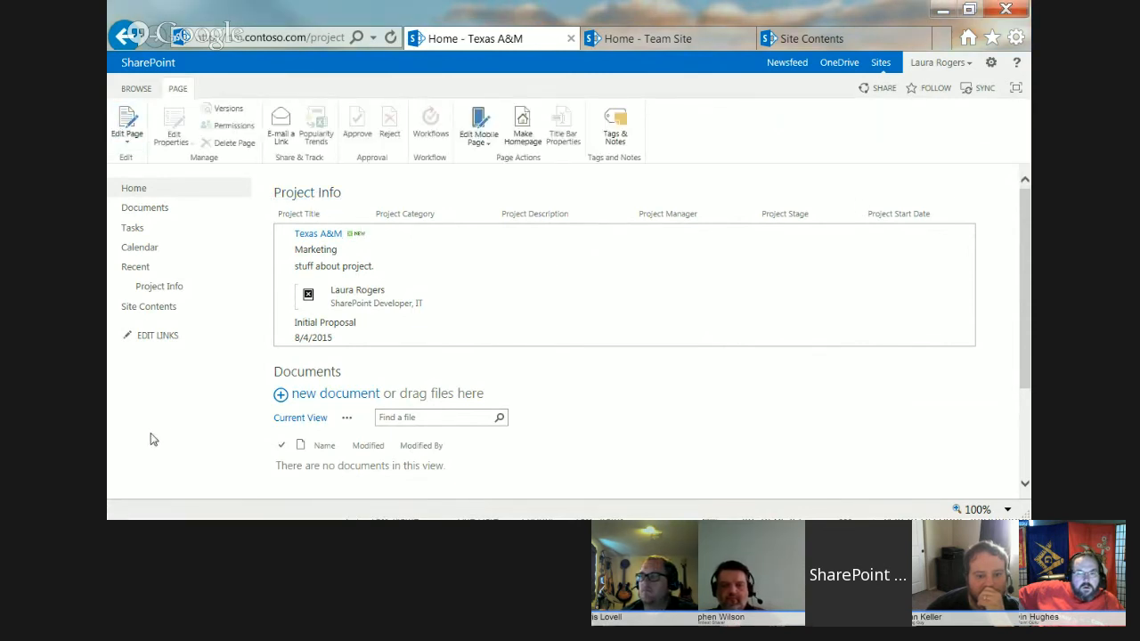
{"action": "left_click", "coordinate": [136, 88]}
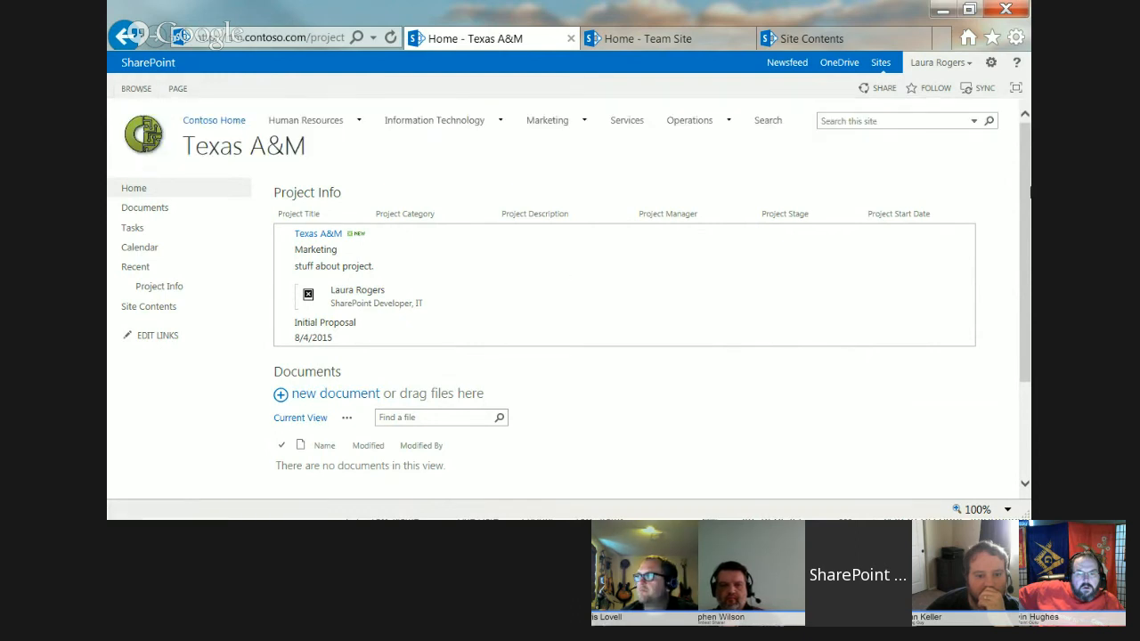
{"action": "mouse_move", "coordinate": [1027, 185]}
{"action": "left_mouse_down"}
{"action": "mouse_move", "coordinate": [1029, 269]}
{"action": "mouse_move", "coordinate": [1026, 195]}
{"action": "left_mouse_up"}
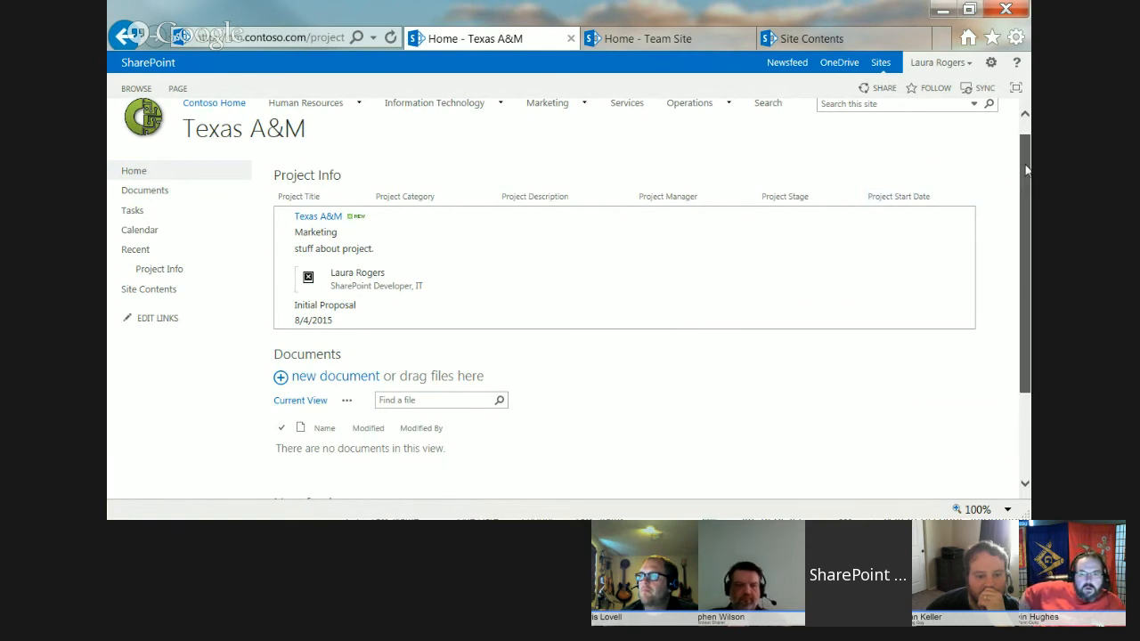
{"action": "mouse_move", "coordinate": [1026, 171]}
{"action": "left_mouse_down"}
{"action": "mouse_move", "coordinate": [1030, 233]}
{"action": "mouse_move", "coordinate": [1030, 158]}
{"action": "left_mouse_up"}
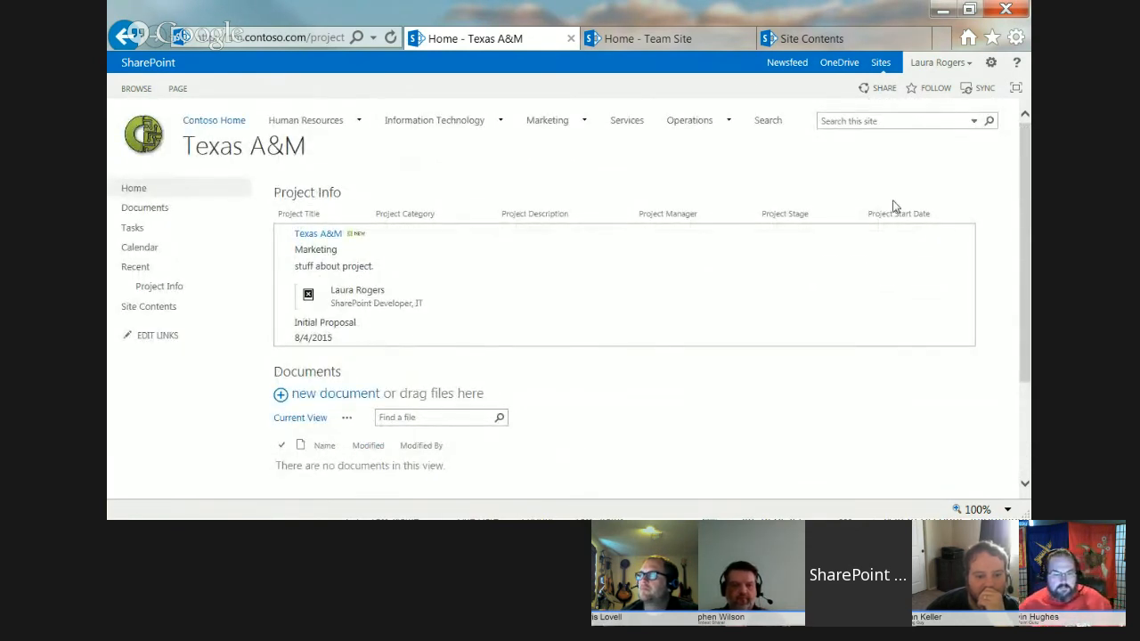
From the Texas A&M site's settings, start saving the site as a template with the file name ContosoProject.
{"action": "left_click", "coordinate": [992, 62]}
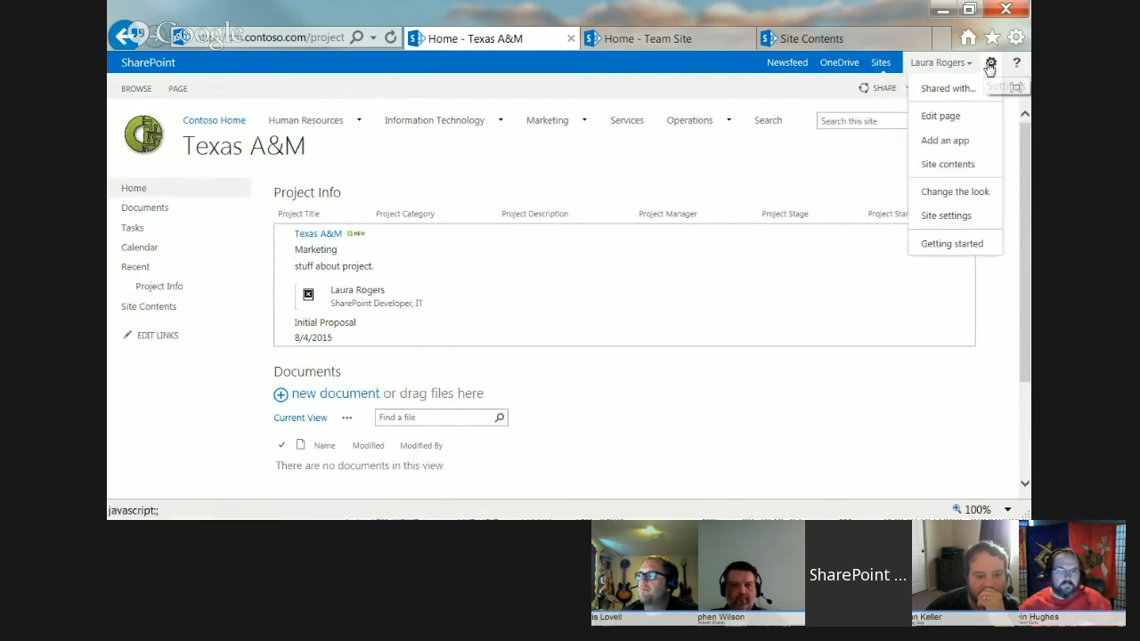
{"action": "left_click", "coordinate": [959, 228]}
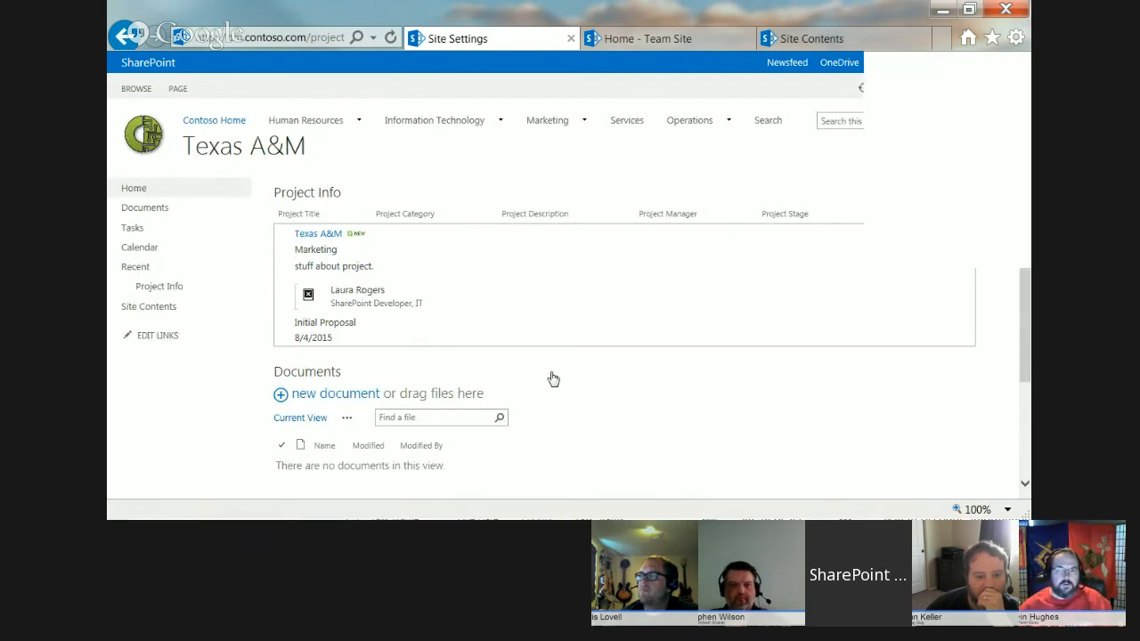
{"action": "left_click", "coordinate": [561, 339]}
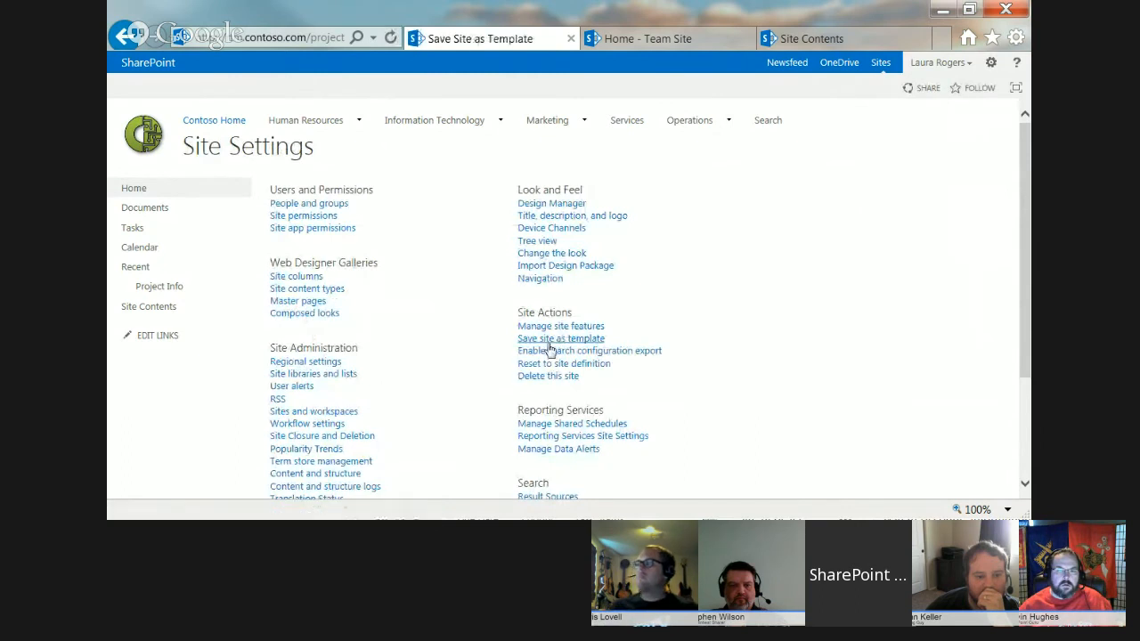
{"action": "left_click", "coordinate": [648, 212]}
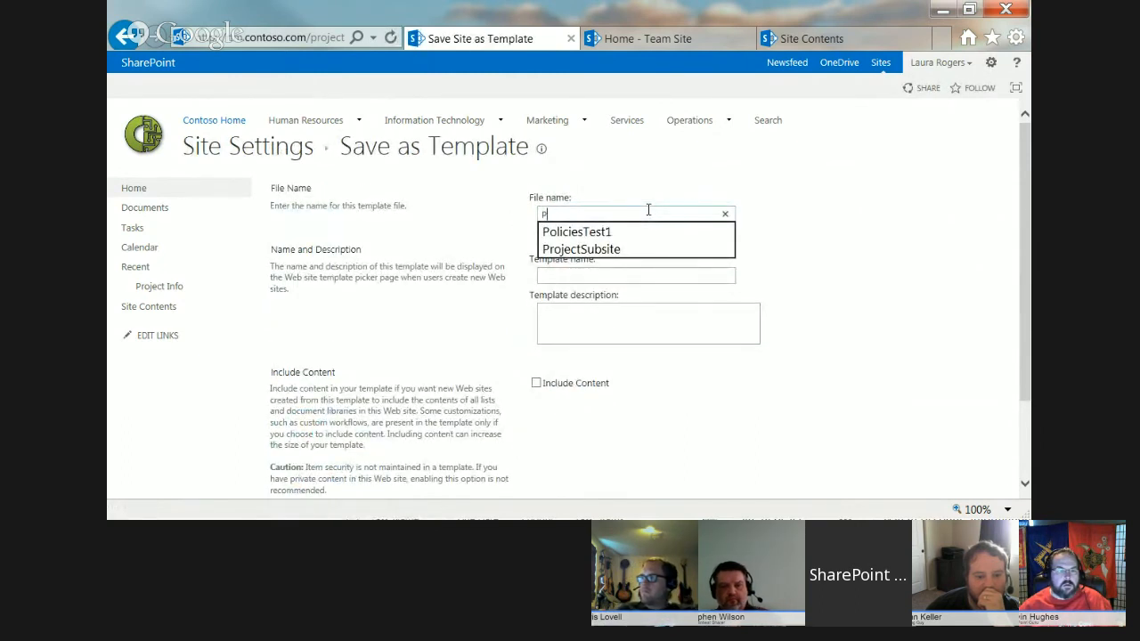
{"action": "type", "text": "Contoso P"}
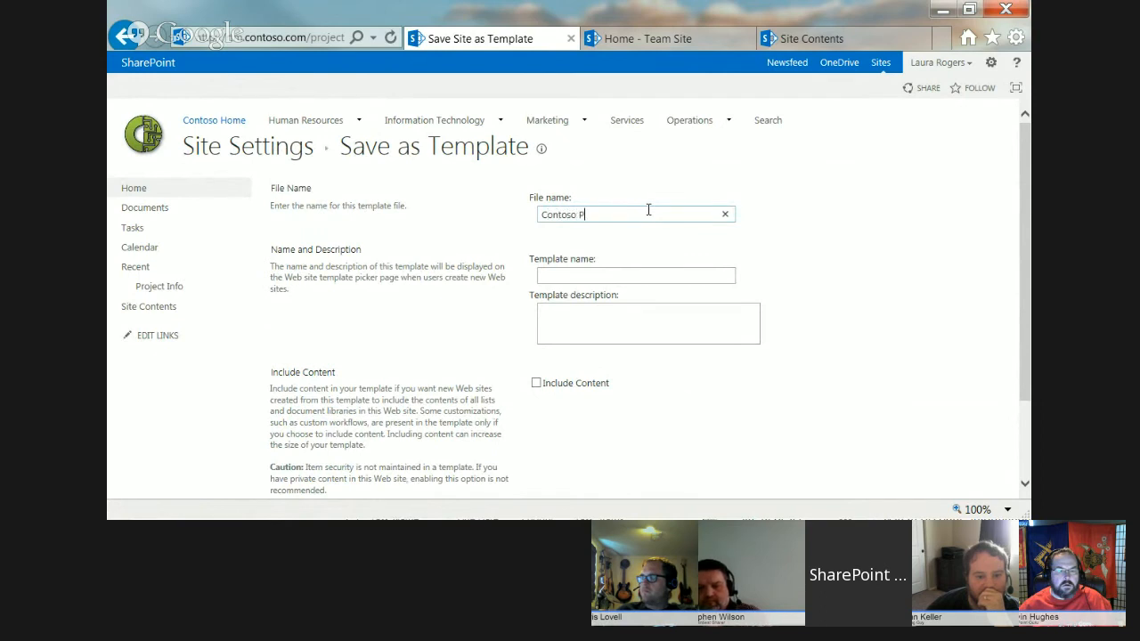
{"action": "type", "text": "roje"}
{"action": "key", "text": "BackSpace"}
{"action": "key", "text": "BackSpace"}
{"action": "key", "text": "BackSpace"}
{"action": "key", "text": "BackSpace"}
{"action": "key", "text": "BackSpace"}
{"action": "key", "text": "BackSpace"}
{"action": "type", "text": "Pr"}
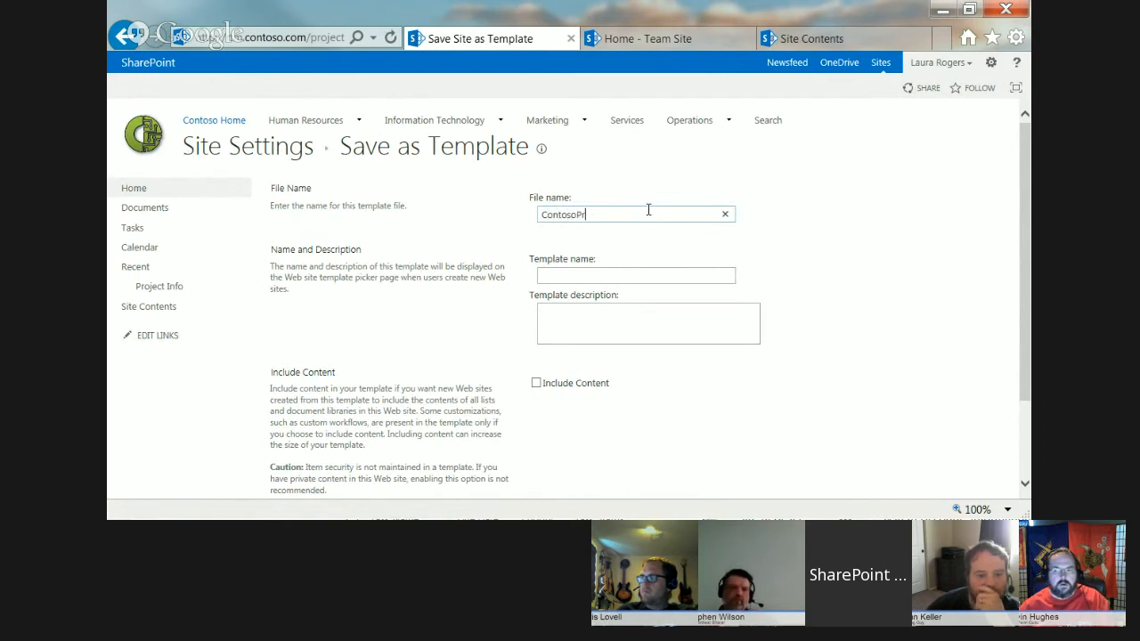
{"action": "key", "text": "Tab"}
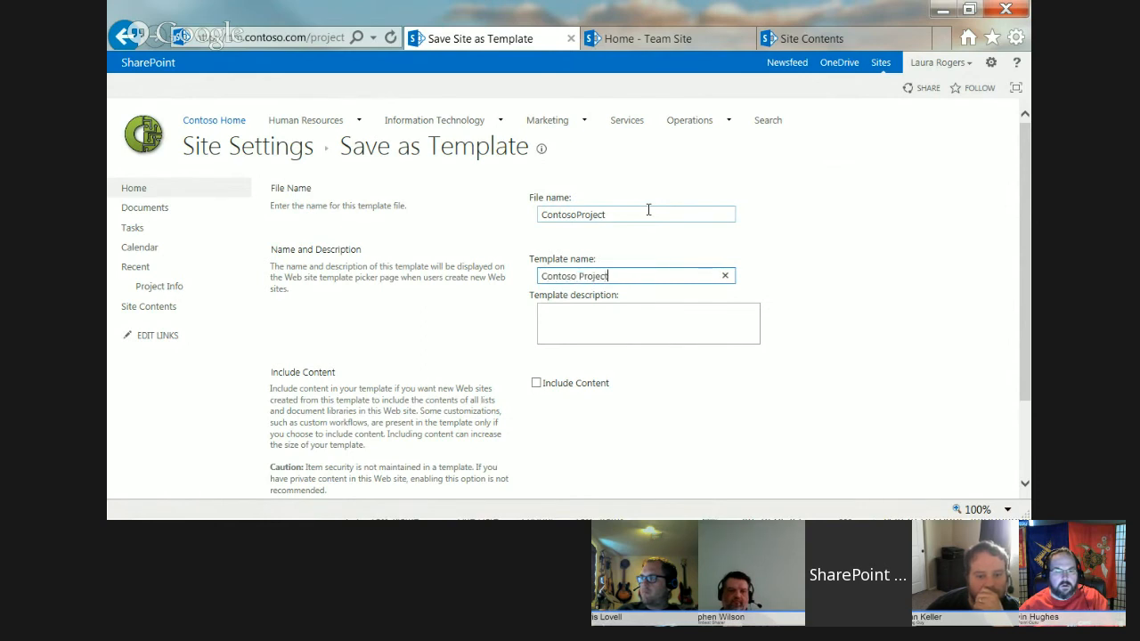
Name the template Contoso Project Site, describe it as "This is our custom project site template" and save it.
{"action": "type", "text": "Contoso Project Site"}
{"action": "key", "text": "Tab"}
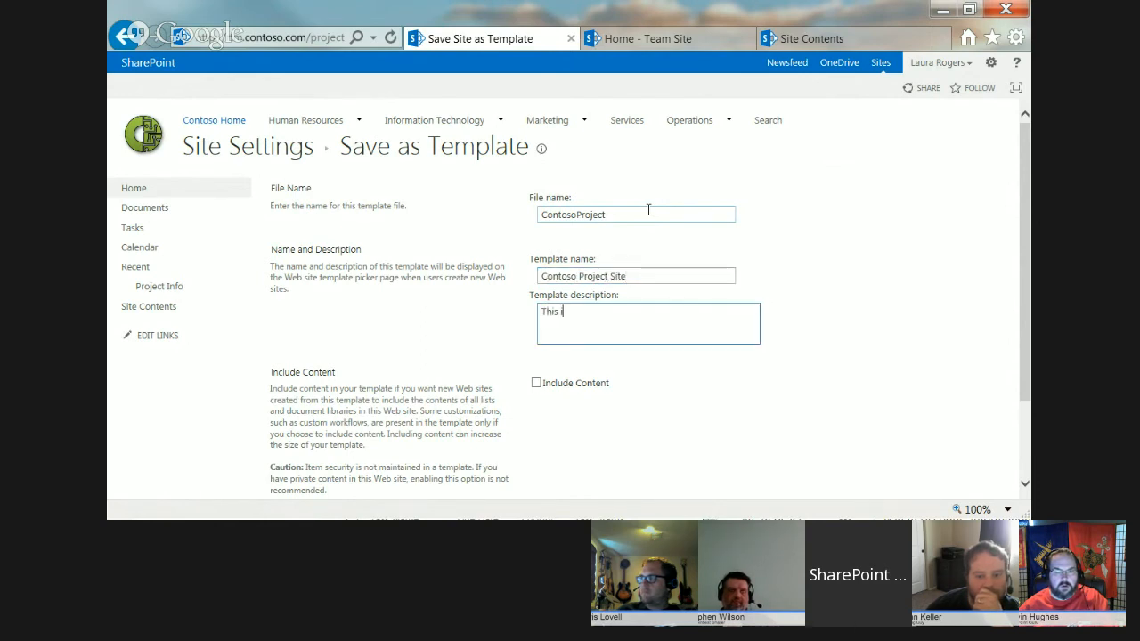
{"action": "type", "text": "This is our custom project"}
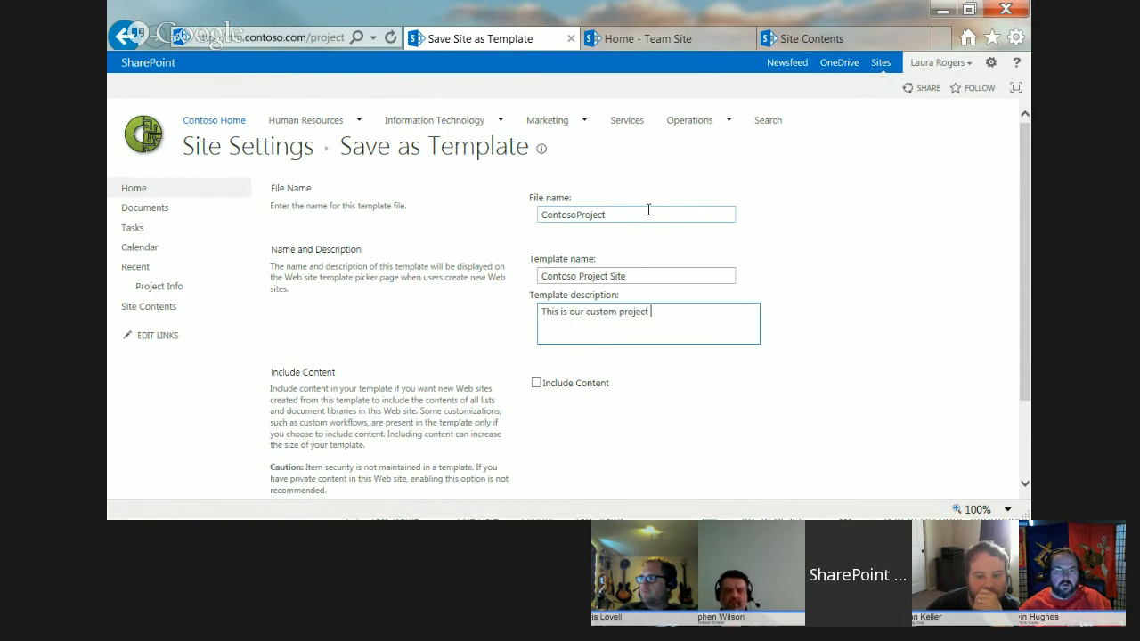
{"action": "type", "text": " site template"}
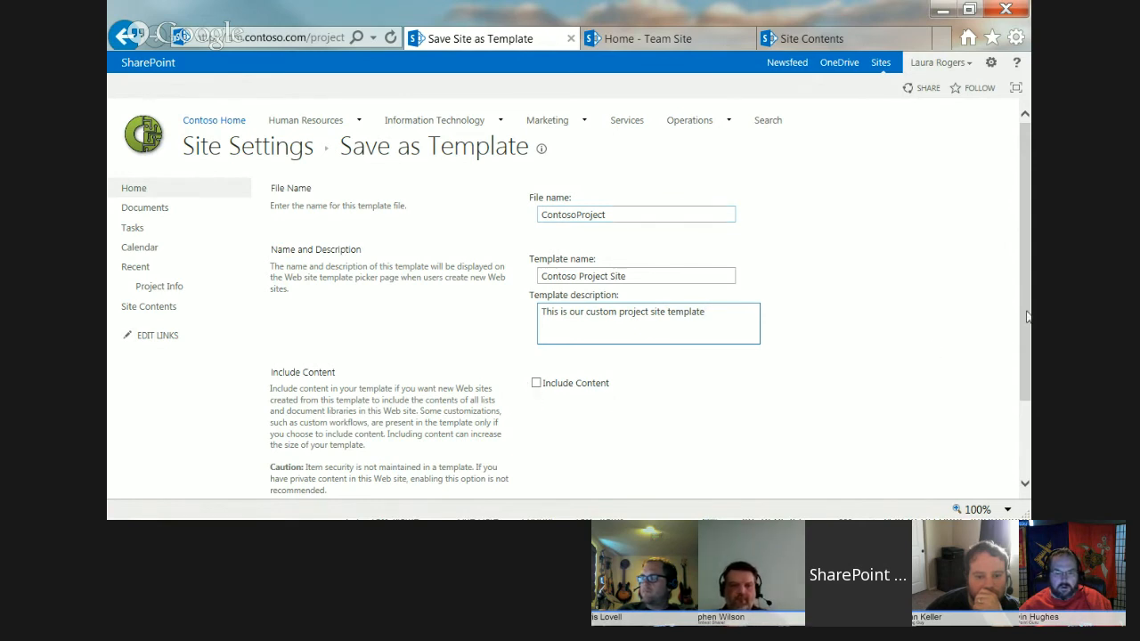
{"action": "scroll", "coordinate": [758, 402], "scroll_direction": "down", "scroll_amount": 2}
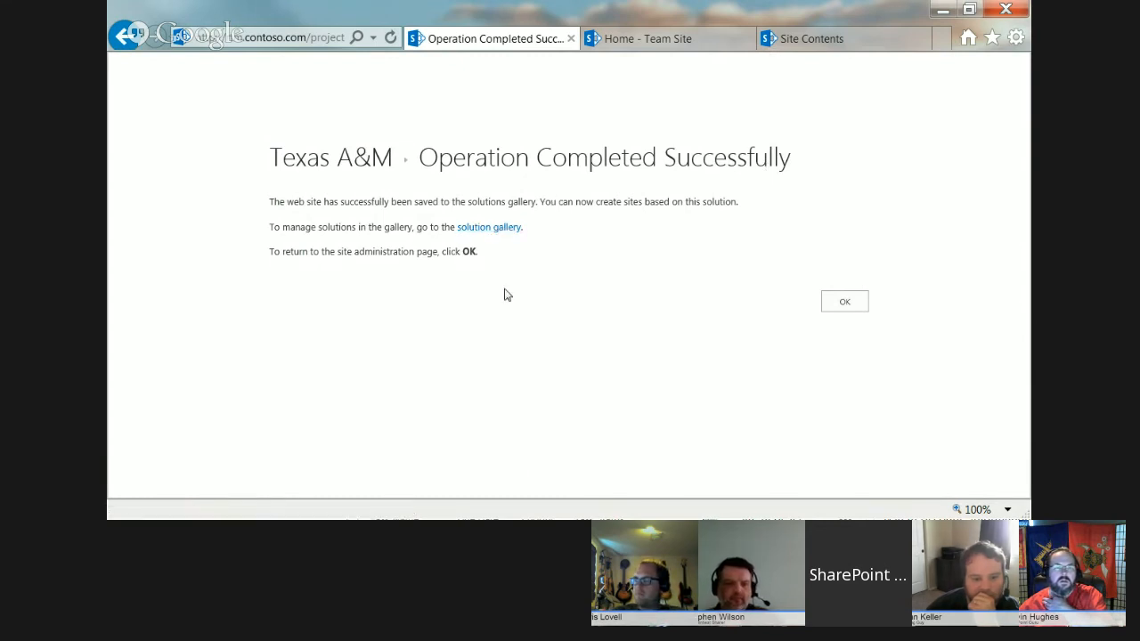
Check the ContosoProject solution in the solution gallery, and open the gallery again through the top-level site's settings.
{"action": "left_click", "coordinate": [497, 230]}
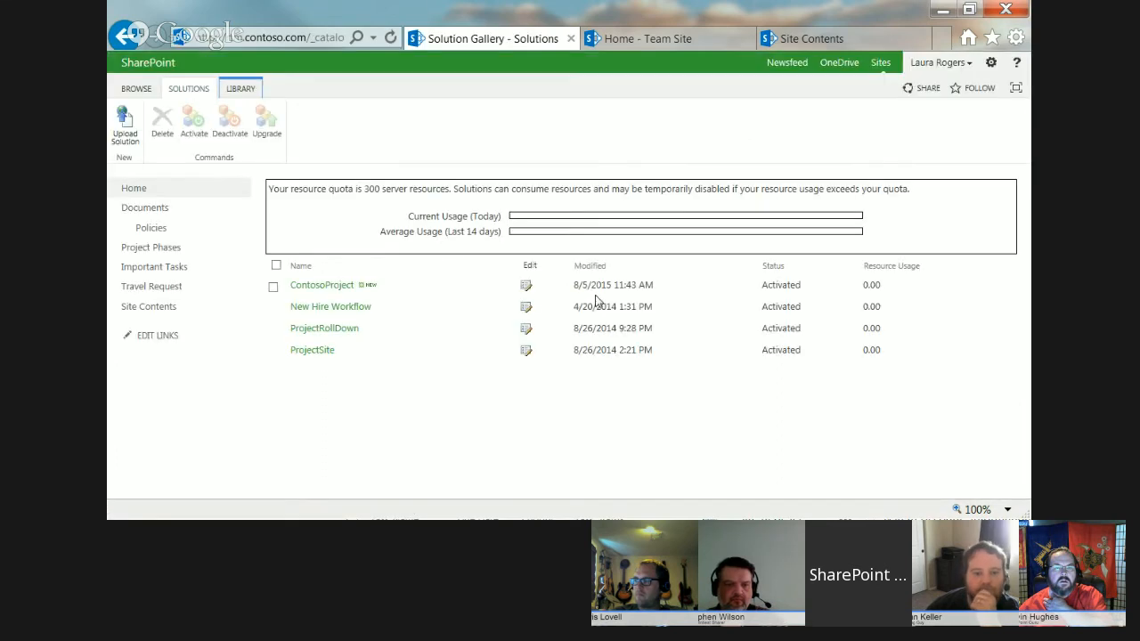
{"action": "left_click", "coordinate": [991, 64]}
{"action": "left_click", "coordinate": [958, 245]}
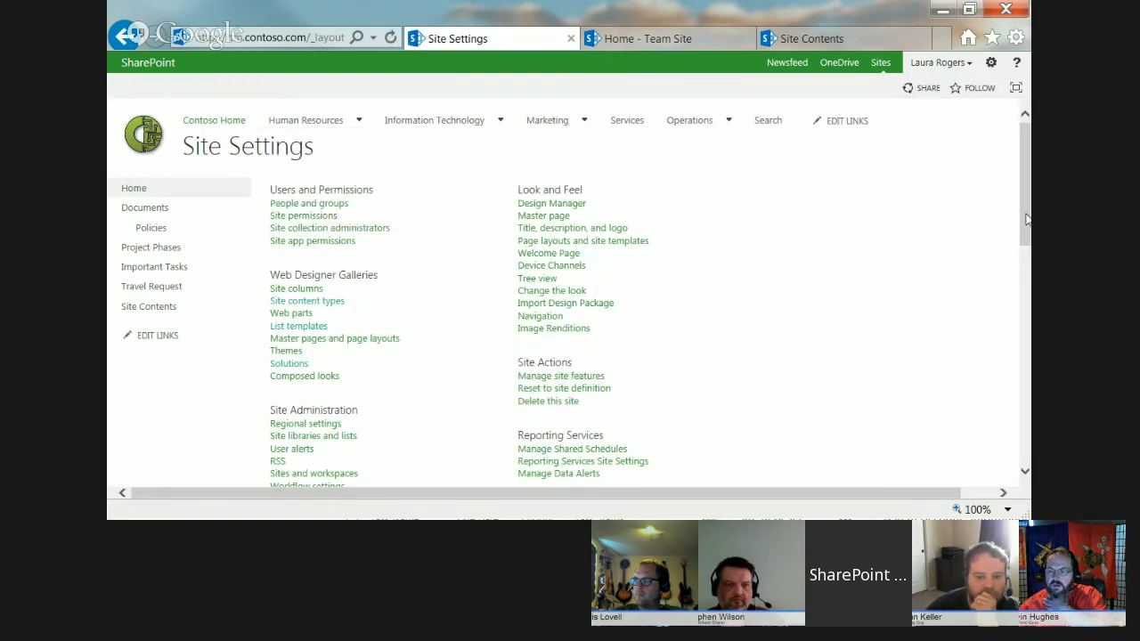
{"action": "scroll", "coordinate": [799, 297], "scroll_direction": "down", "scroll_amount": 6}
{"action": "scroll", "coordinate": [273, 343], "scroll_direction": "up", "scroll_amount": 10}
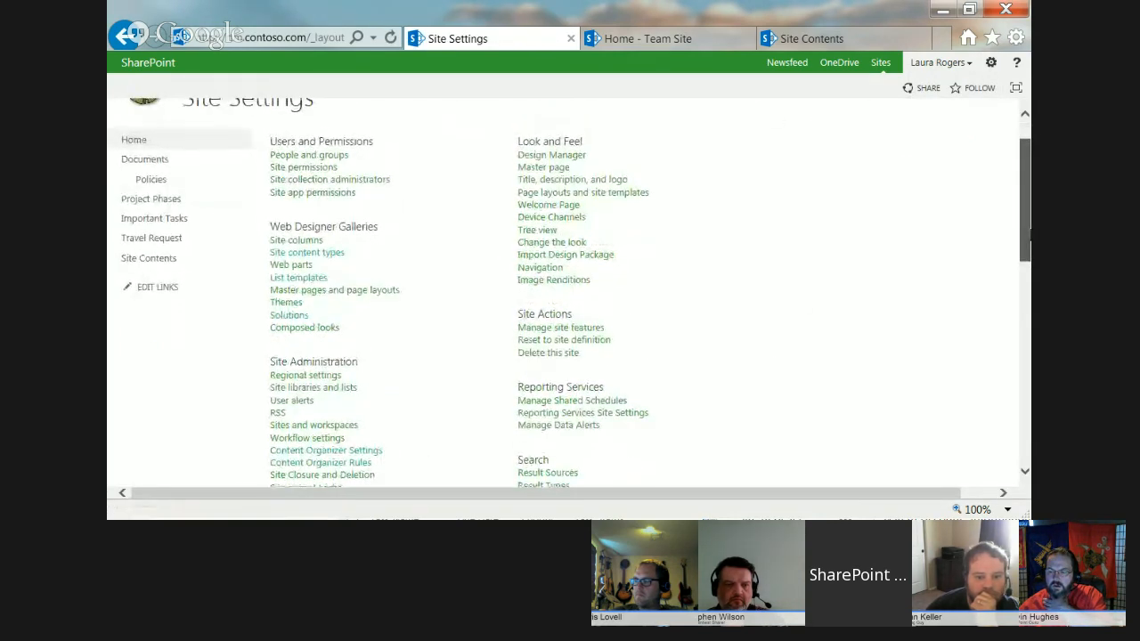
{"action": "left_click", "coordinate": [296, 319]}
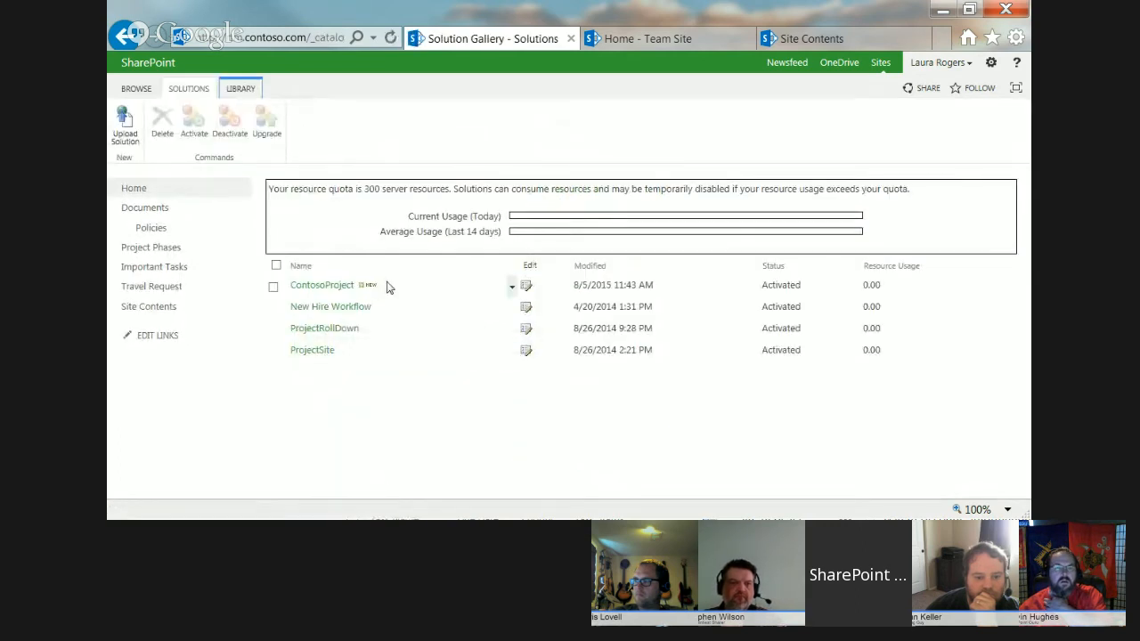
Select the ContosoProject solution in the gallery and look at the options for saving it as a file.
{"action": "left_click", "coordinate": [456, 288]}
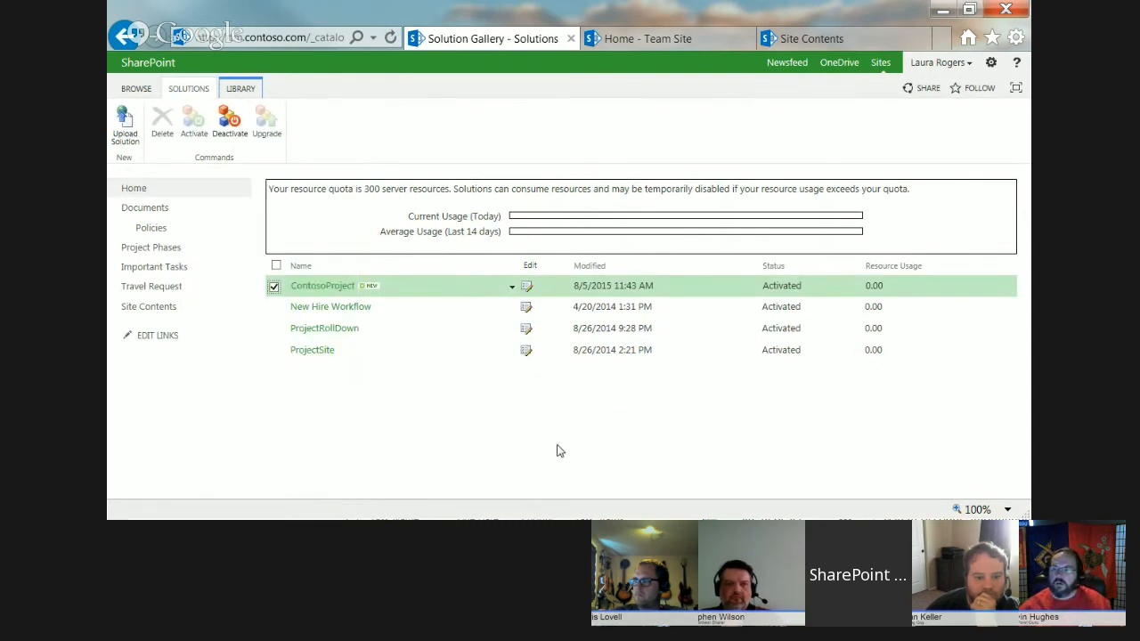
{"action": "right_click", "coordinate": [331, 290]}
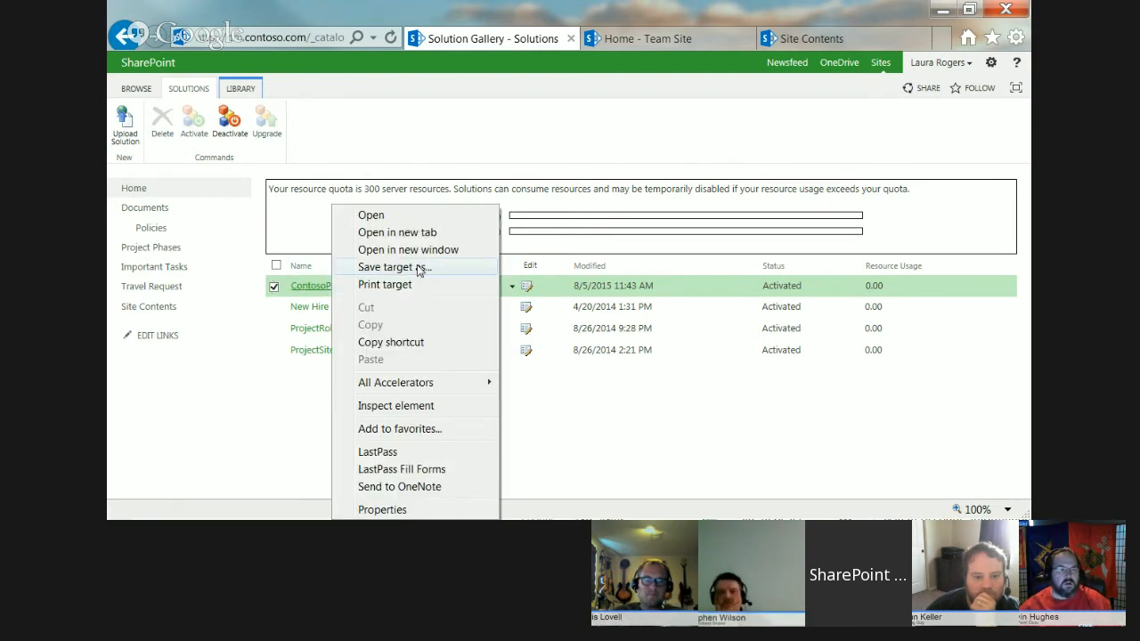
{"action": "left_click", "coordinate": [246, 455]}
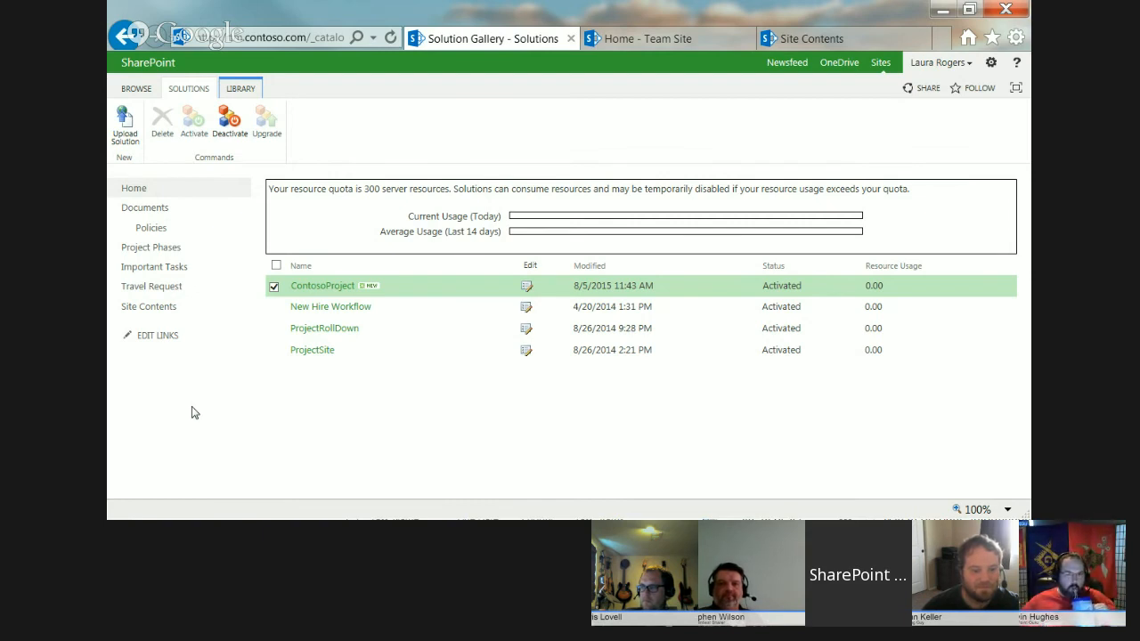
Go to the Operations Projects site and start a new subsite from its site contents.
{"action": "left_click", "coordinate": [152, 190]}
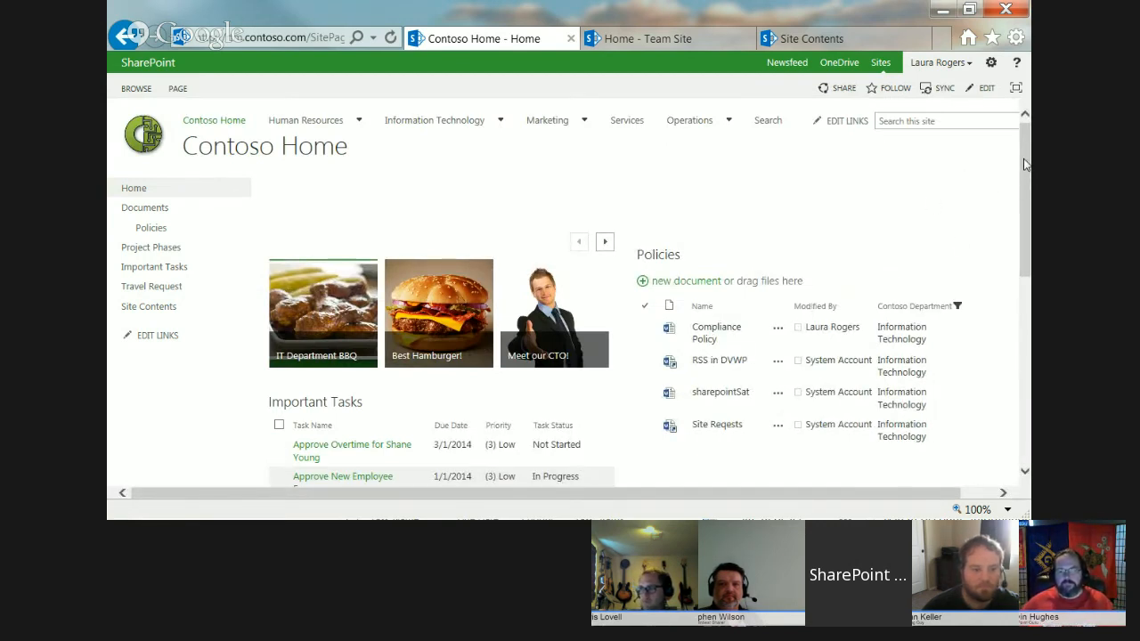
{"action": "mouse_move", "coordinate": [697, 127]}
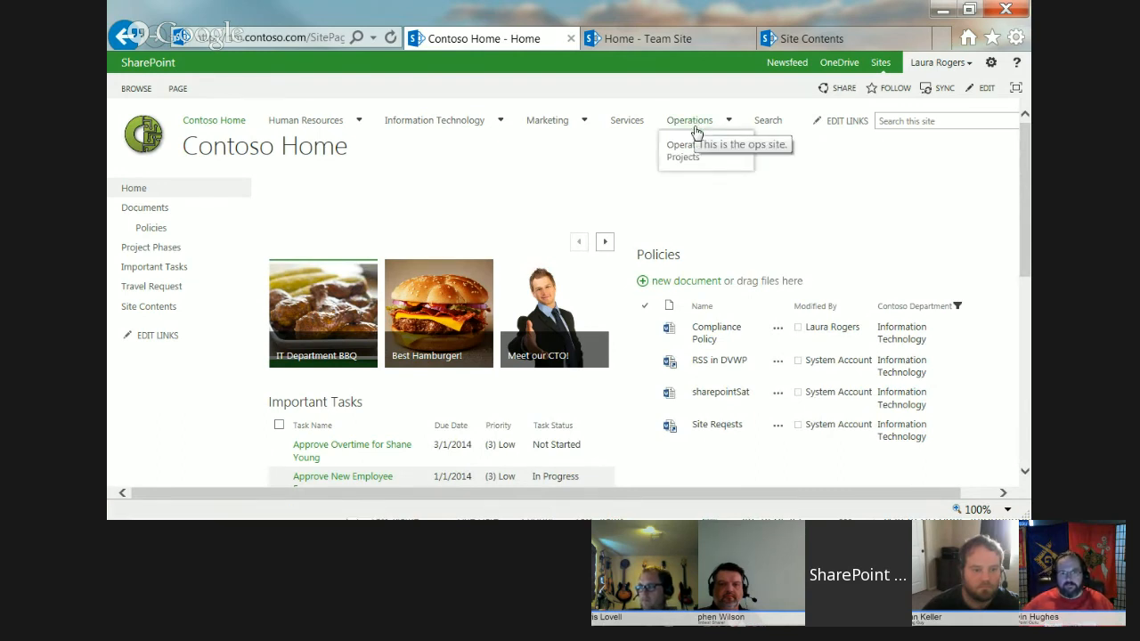
{"action": "left_click", "coordinate": [684, 157]}
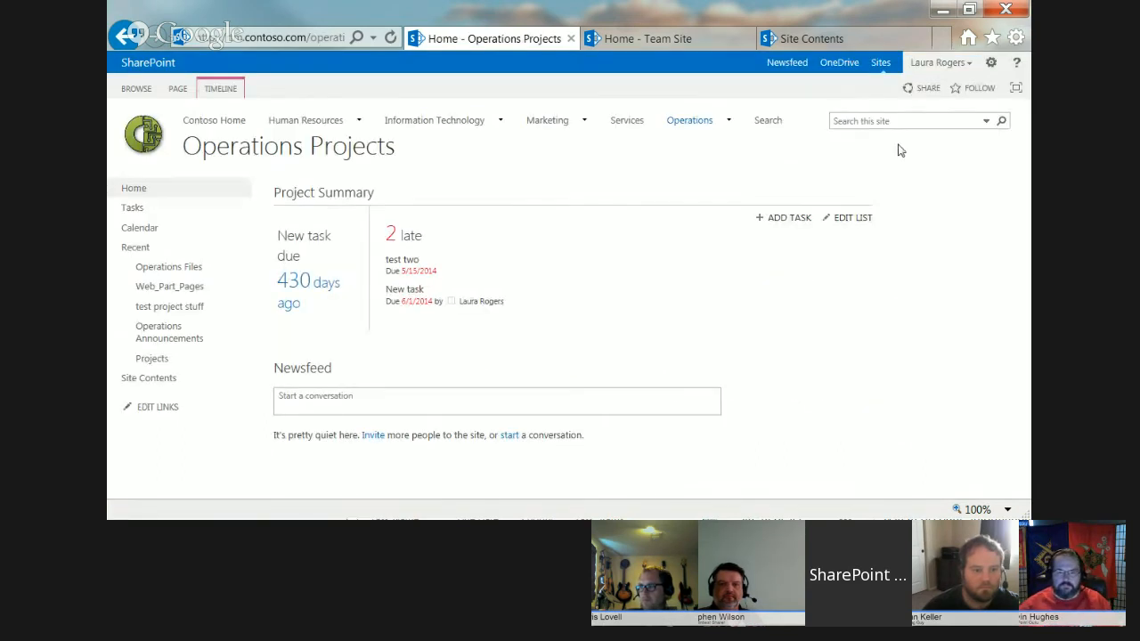
{"action": "left_click", "coordinate": [991, 63]}
{"action": "left_click", "coordinate": [954, 165]}
{"action": "scroll", "coordinate": [425, 400], "scroll_direction": "down", "scroll_amount": 3}
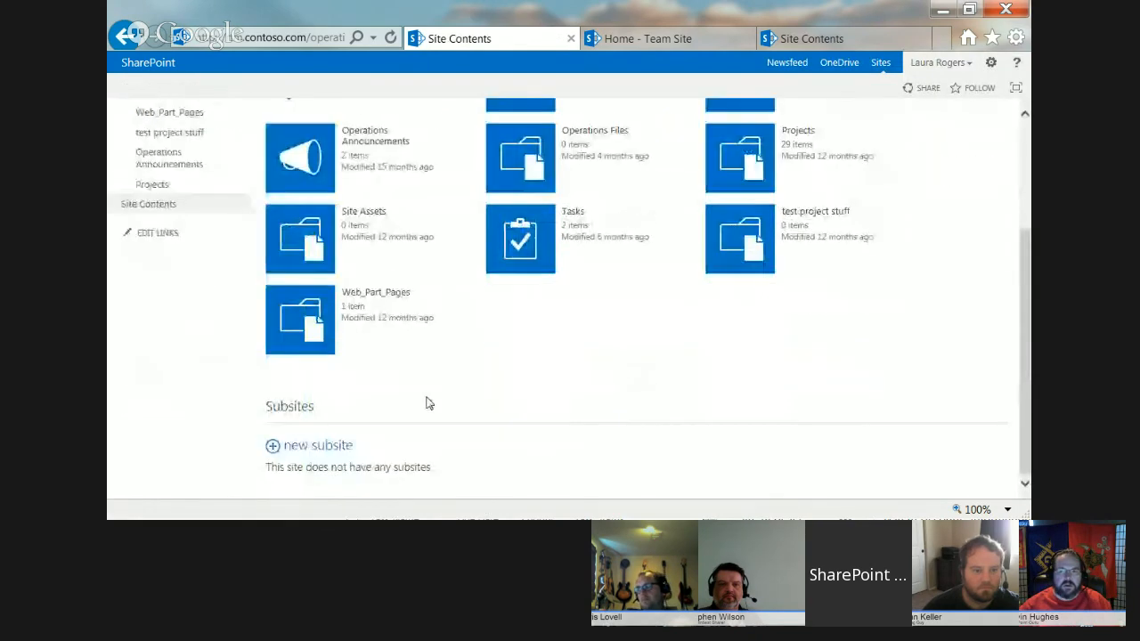
{"action": "left_click", "coordinate": [315, 448]}
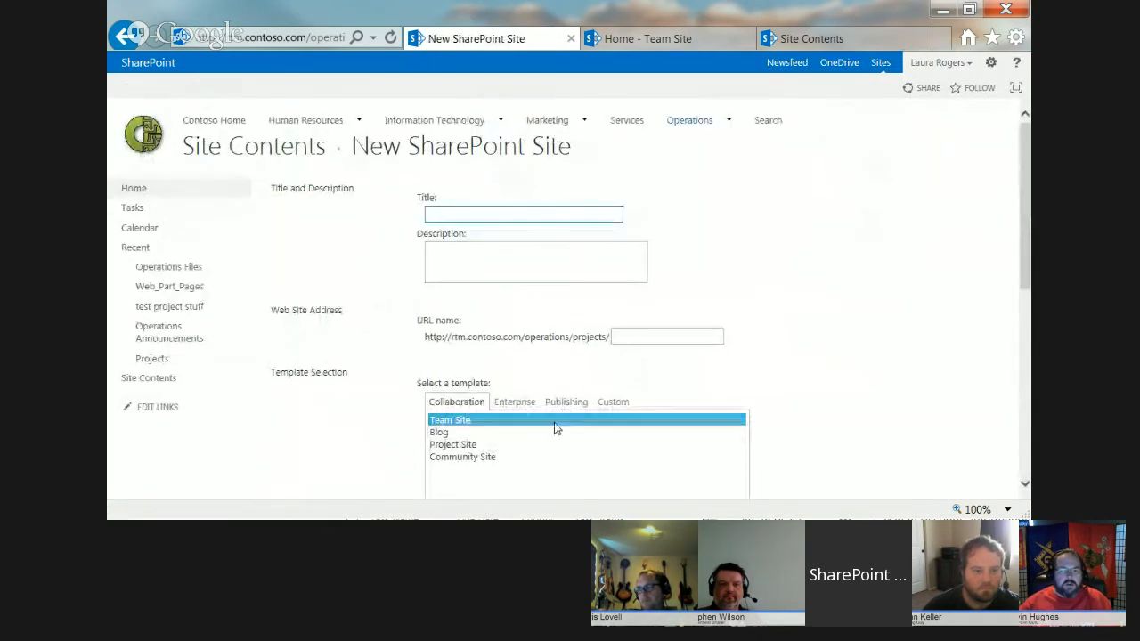
Choose the custom ContosoProject template for the new subsite.
{"action": "left_click", "coordinate": [613, 401]}
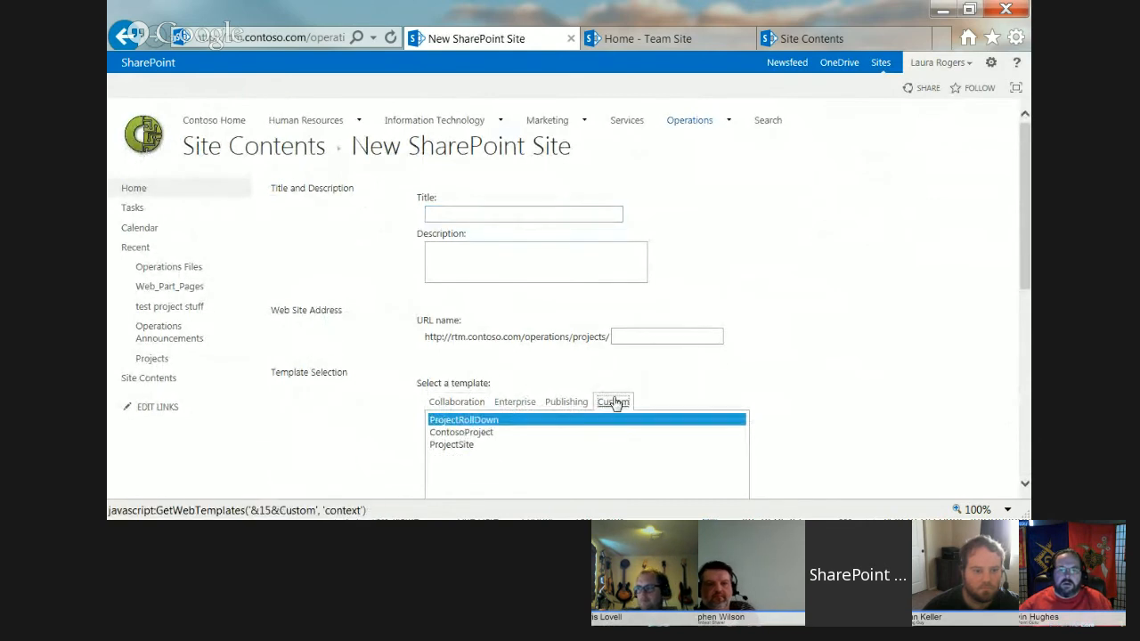
{"action": "left_click", "coordinate": [469, 445]}
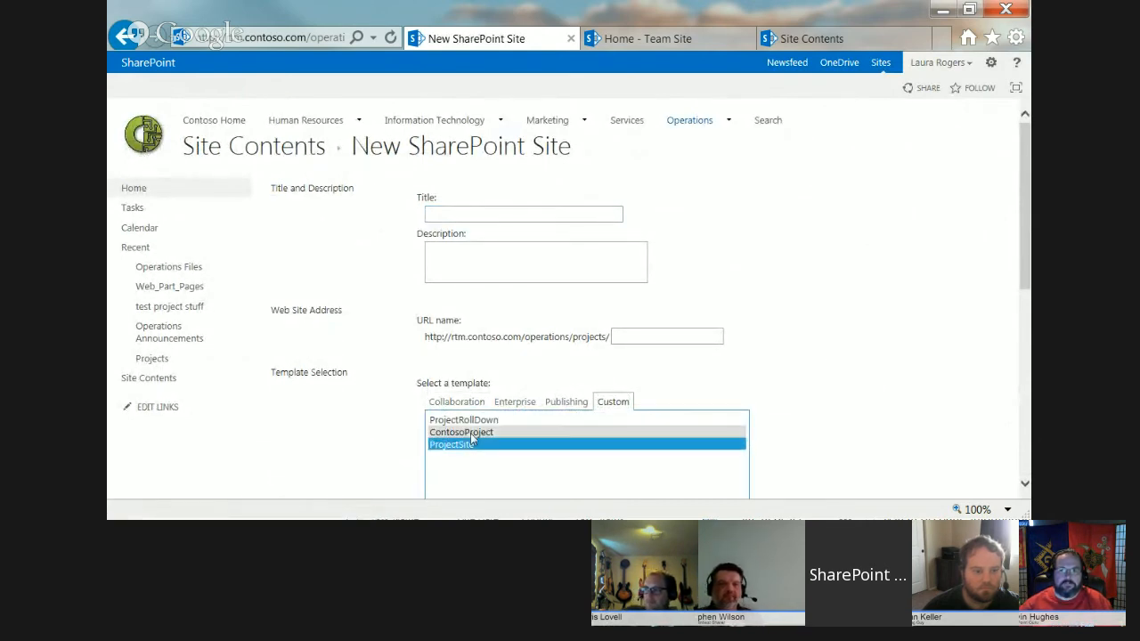
{"action": "left_click", "coordinate": [470, 433]}
{"action": "left_click_drag", "start_coordinate": [1023, 263], "coordinate": [1023, 343]}
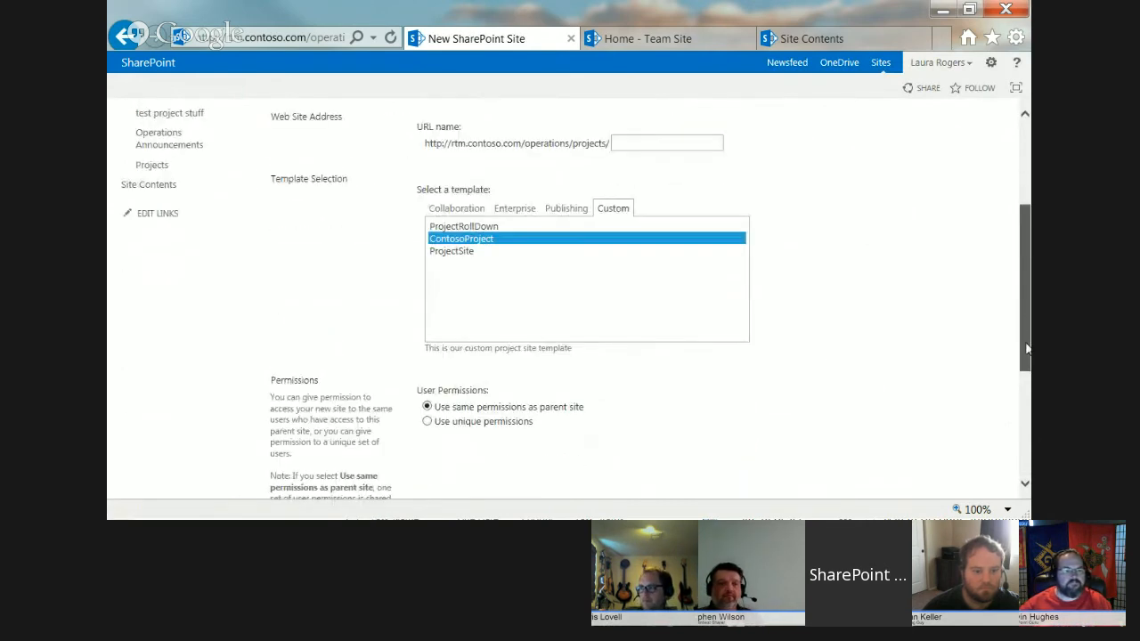
{"action": "left_click", "coordinate": [478, 246]}
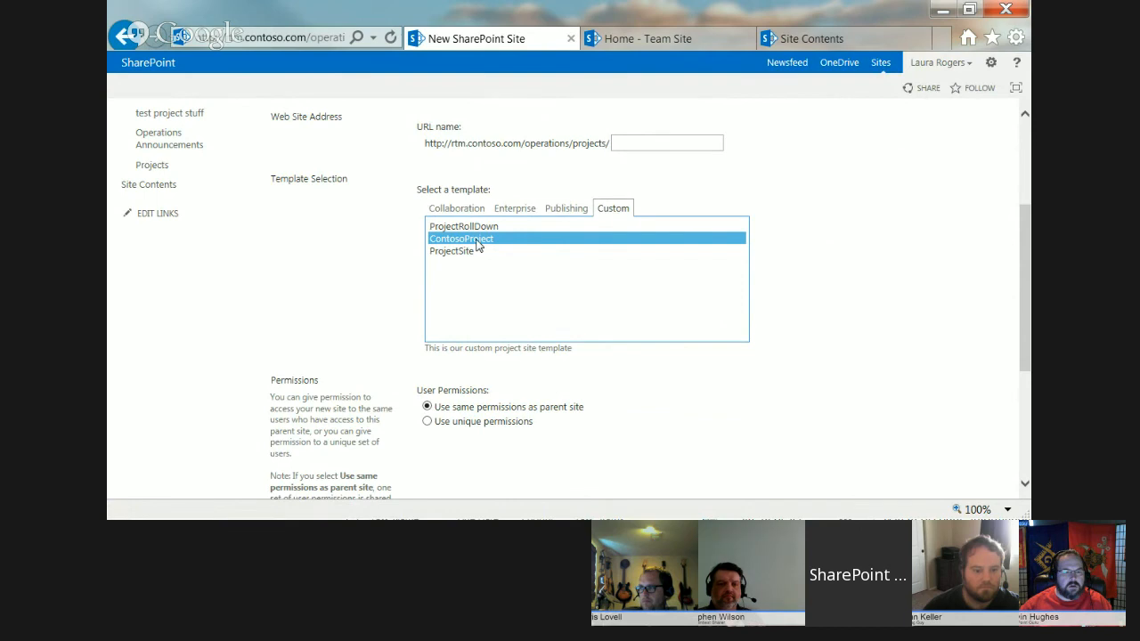
Set the new subsite's URL name to test_project.
{"action": "left_click_drag", "start_coordinate": [1021, 238], "coordinate": [1022, 206]}
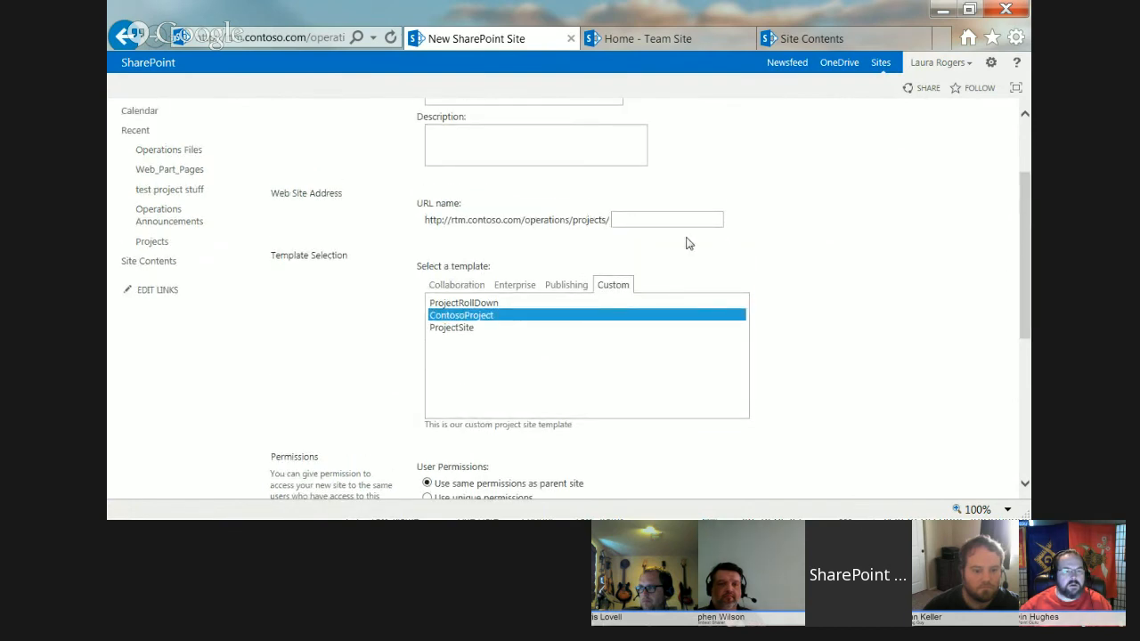
{"action": "left_click", "coordinate": [633, 214]}
{"action": "type", "text": "tes"}
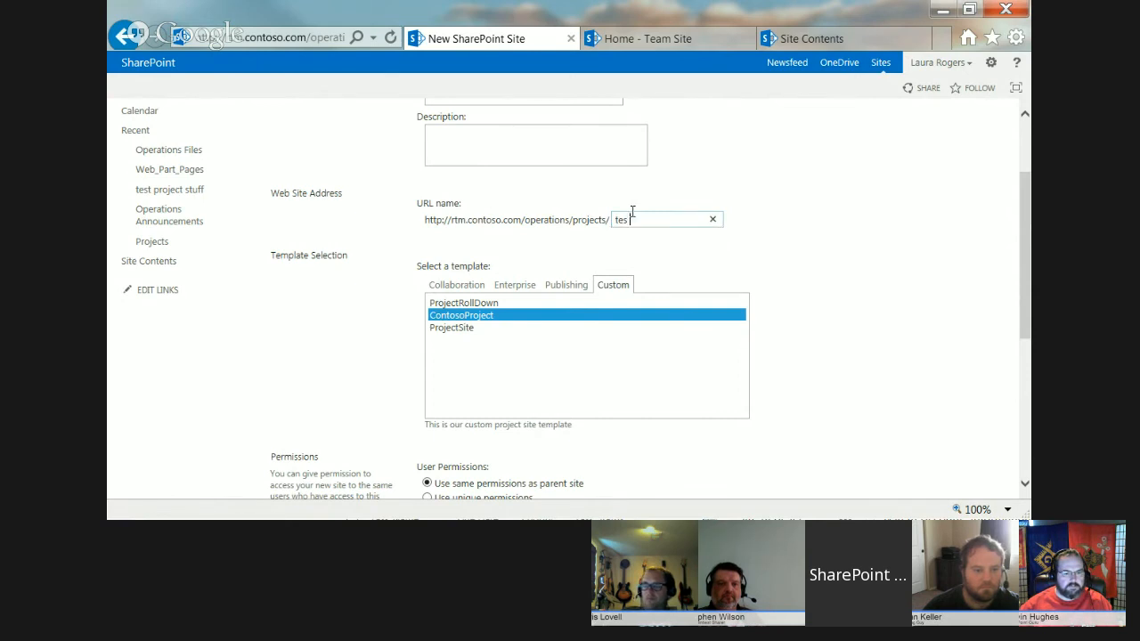
{"action": "type", "text": "t project"}
{"action": "left_click", "coordinate": [637, 220]}
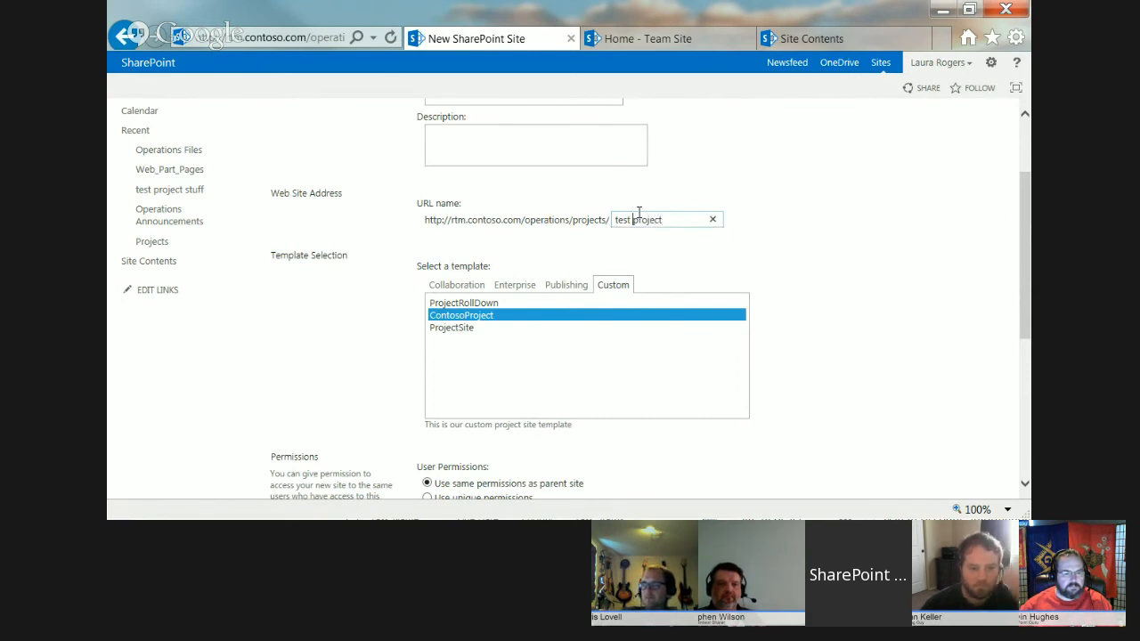
{"action": "key", "text": "BackSpace"}
{"action": "type", "text": "_"}
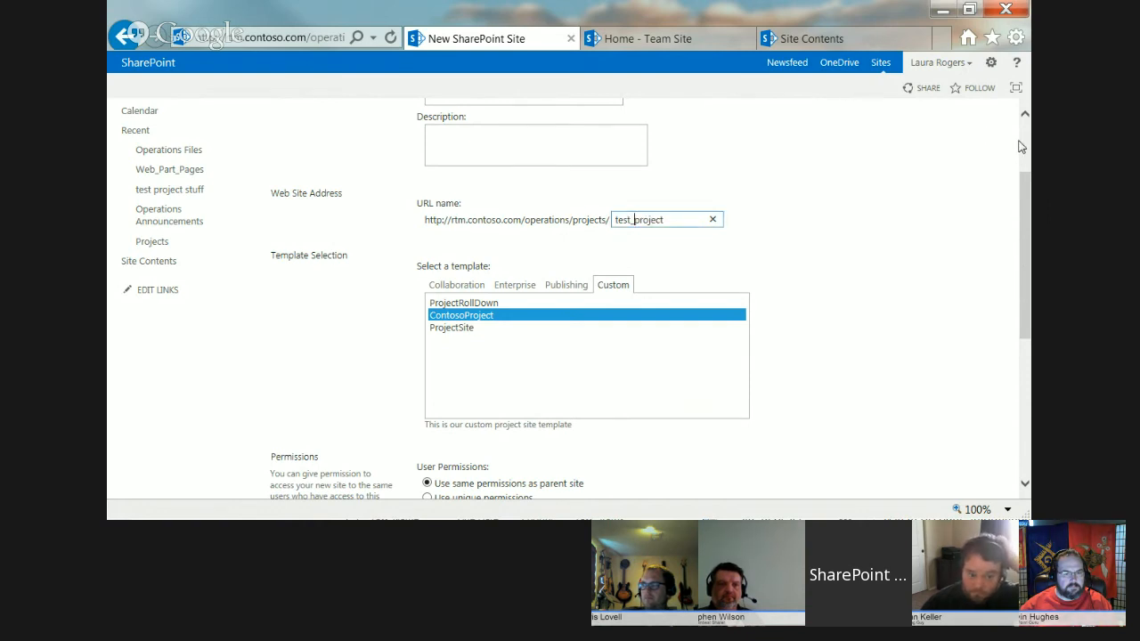
Title the new subsite Project One.
{"action": "scroll", "coordinate": [1018, 146], "scroll_direction": "up", "scroll_amount": 3}
{"action": "left_click", "coordinate": [522, 214]}
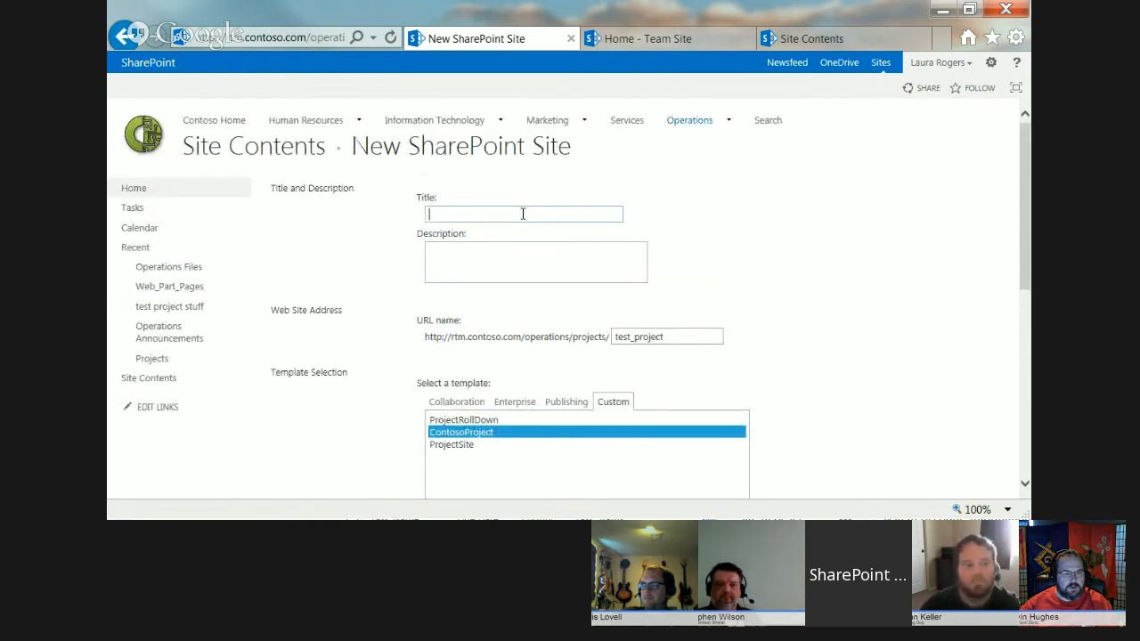
{"action": "type", "text": "Projec"}
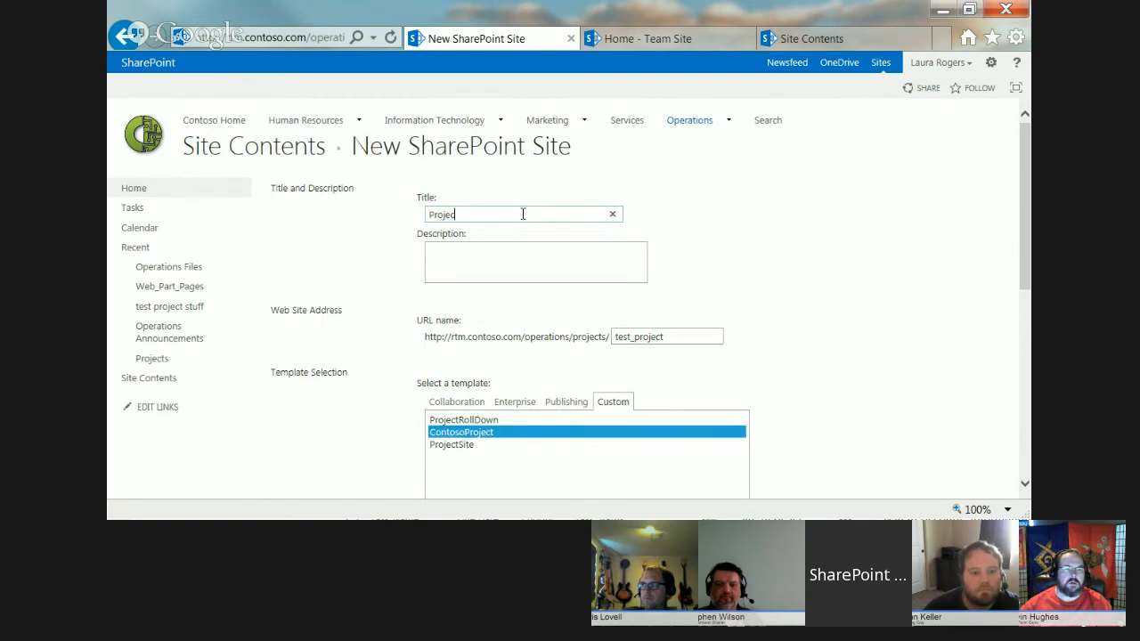
{"action": "type", "text": "t One"}
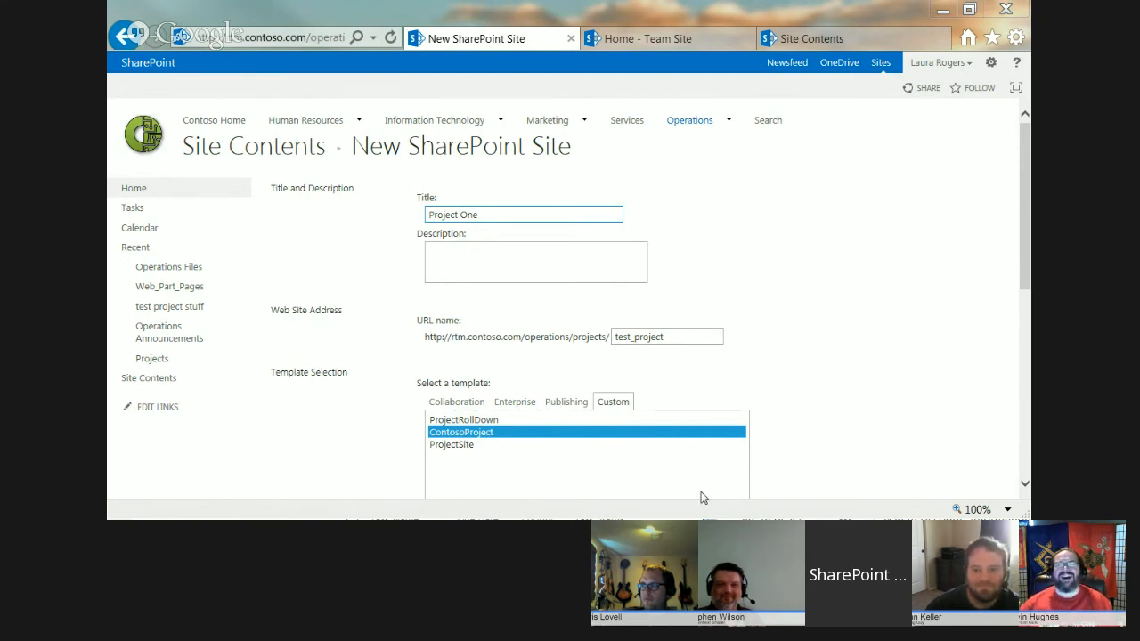
Have the subsite use the top link bar from the parent site and create it.
{"action": "left_click", "coordinate": [1028, 224]}
{"action": "left_click_drag", "start_coordinate": [1026, 227], "coordinate": [1031, 411]}
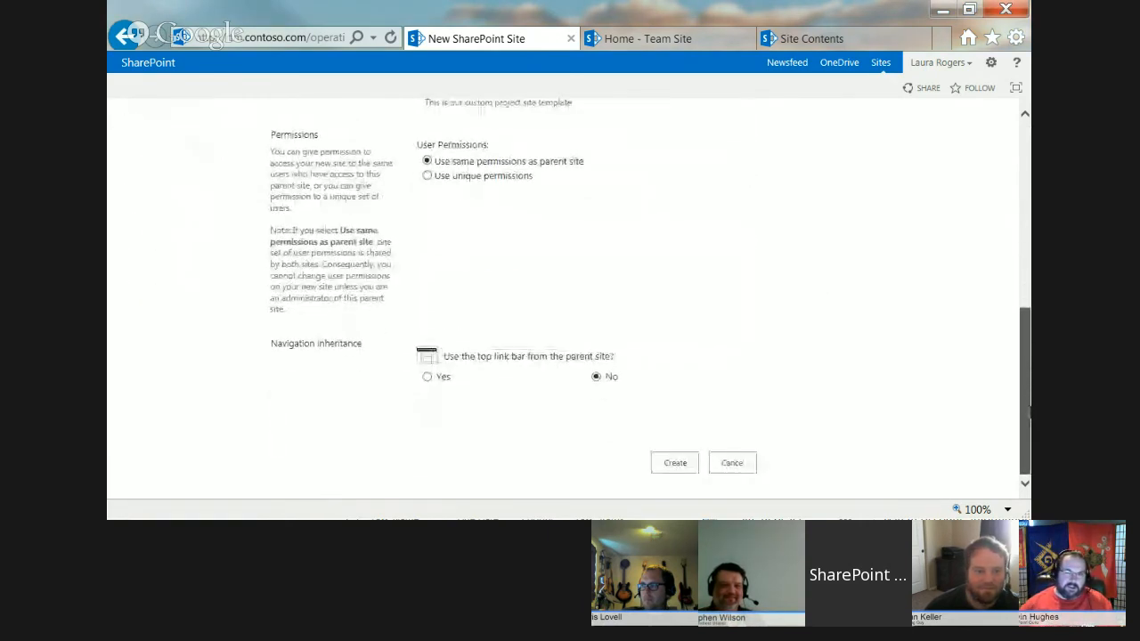
{"action": "left_click", "coordinate": [428, 377]}
{"action": "left_click", "coordinate": [675, 464]}
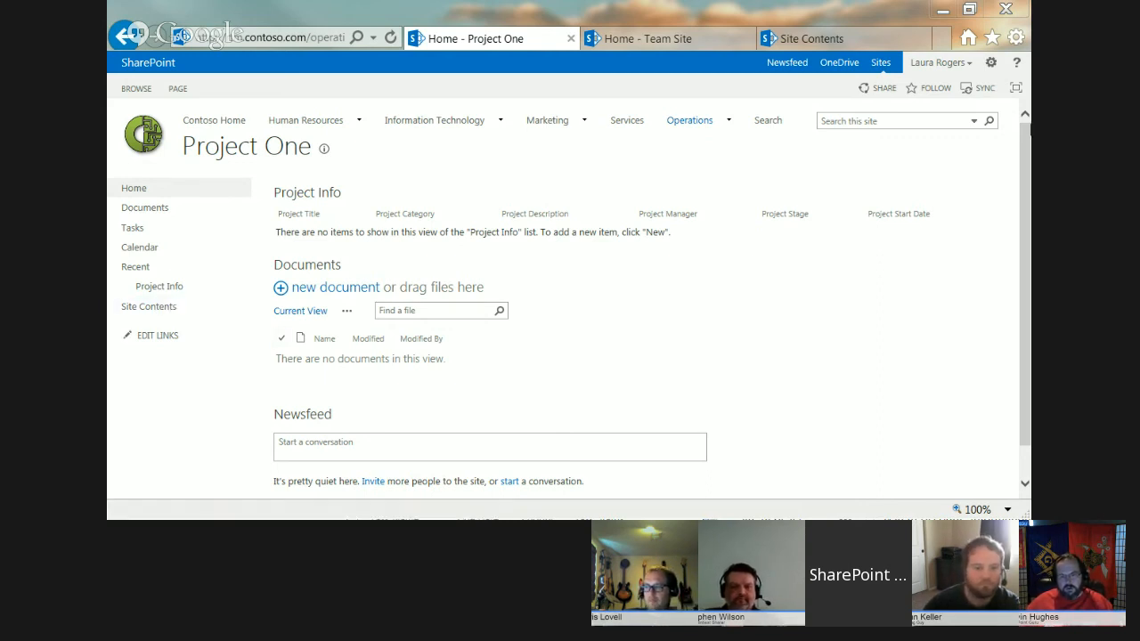
From the Project One site's settings, go to the top-level site's settings.
{"action": "left_click", "coordinate": [993, 64]}
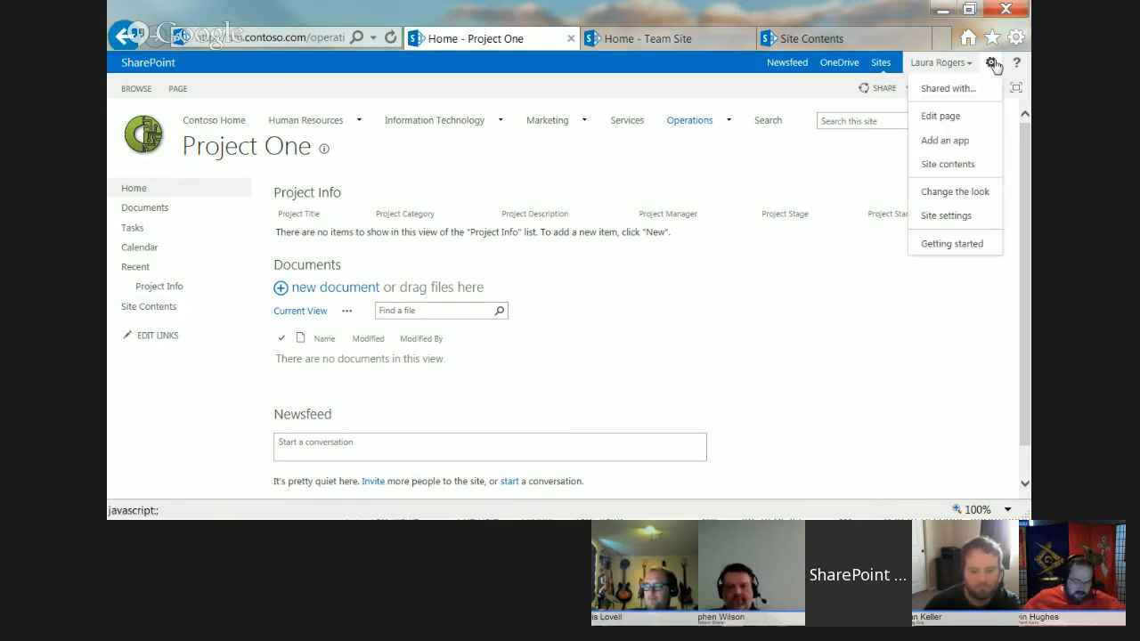
{"action": "left_click", "coordinate": [978, 221]}
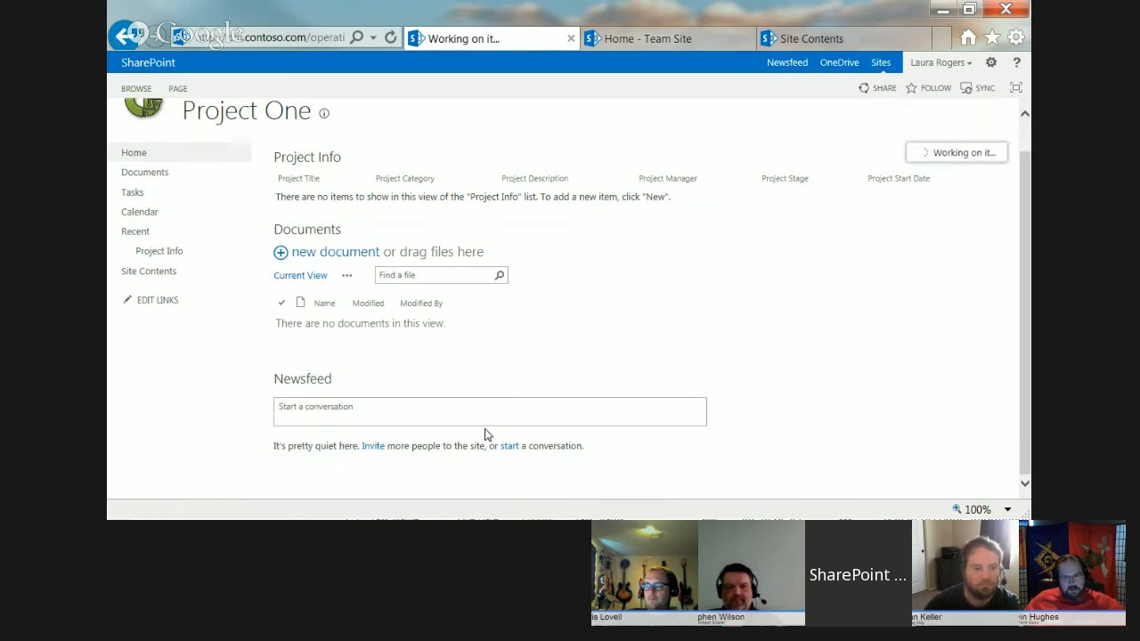
{"action": "scroll", "coordinate": [461, 432], "scroll_direction": "down", "scroll_amount": 3}
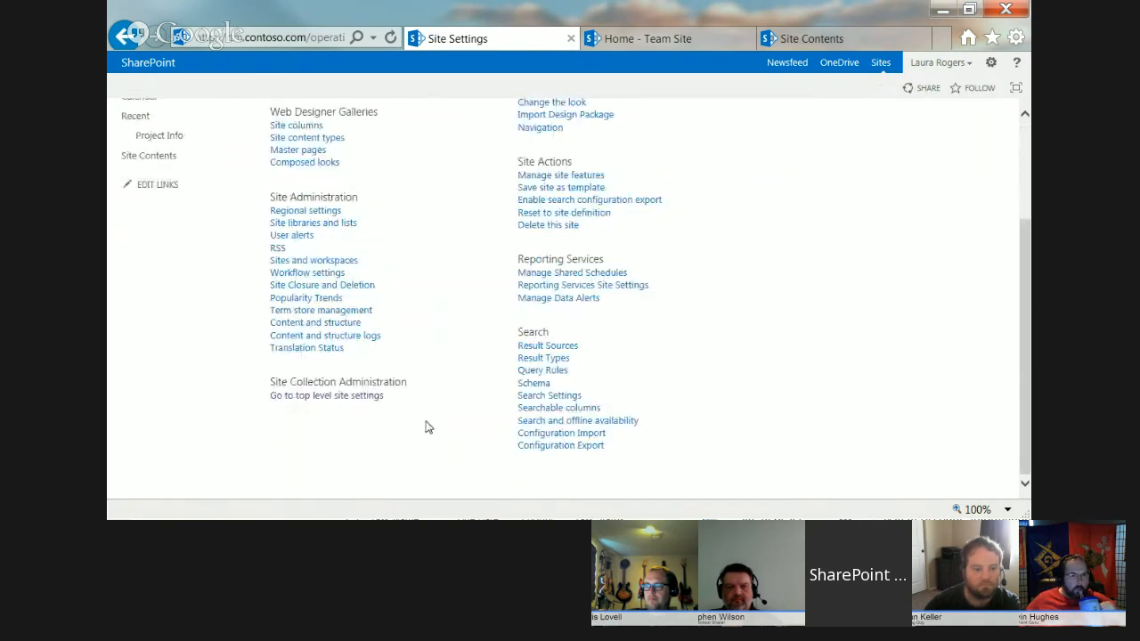
{"action": "left_click", "coordinate": [362, 398]}
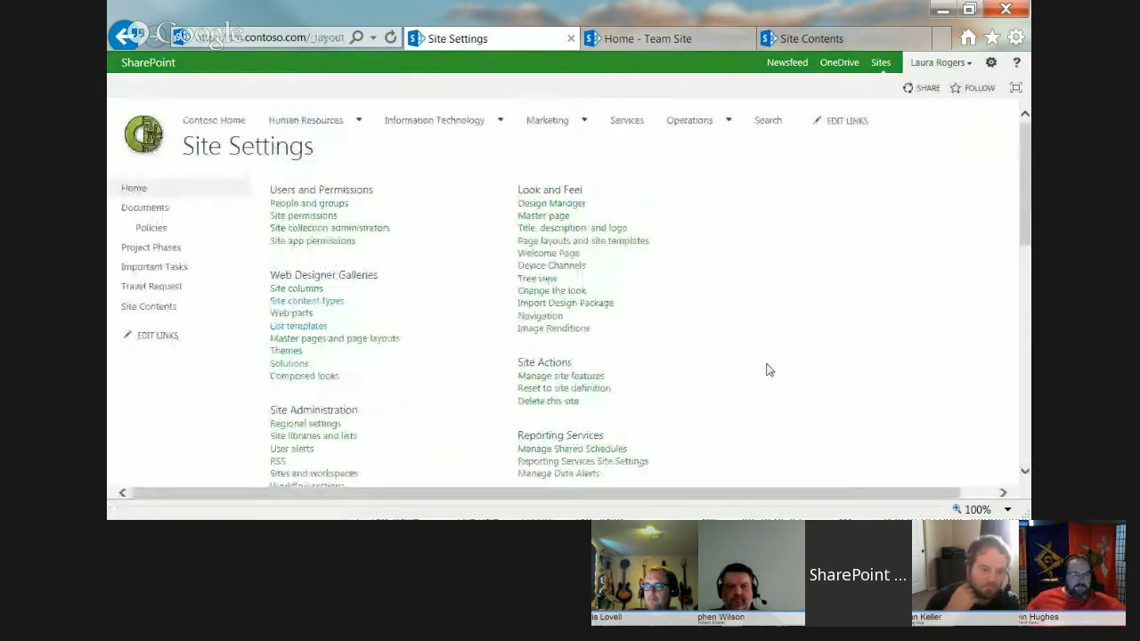
Open the site collection features and look through the whole list.
{"action": "scroll", "coordinate": [766, 370], "scroll_direction": "down", "scroll_amount": 3}
{"action": "scroll", "coordinate": [768, 370], "scroll_direction": "down", "scroll_amount": 4}
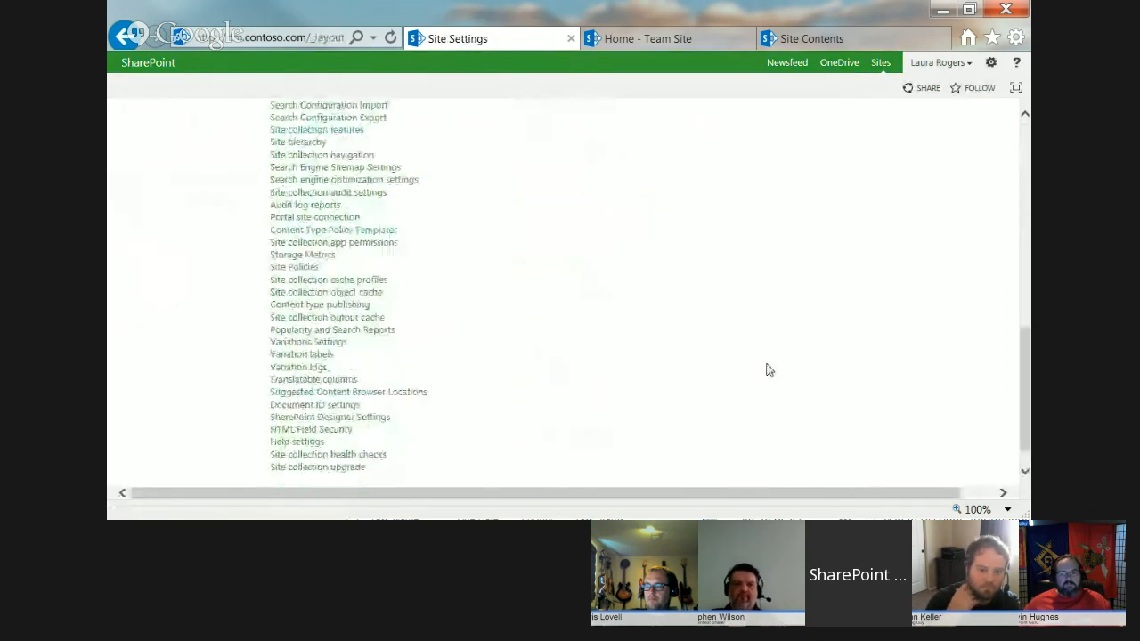
{"action": "scroll", "coordinate": [766, 369], "scroll_direction": "up", "scroll_amount": 1}
{"action": "left_click", "coordinate": [338, 193]}
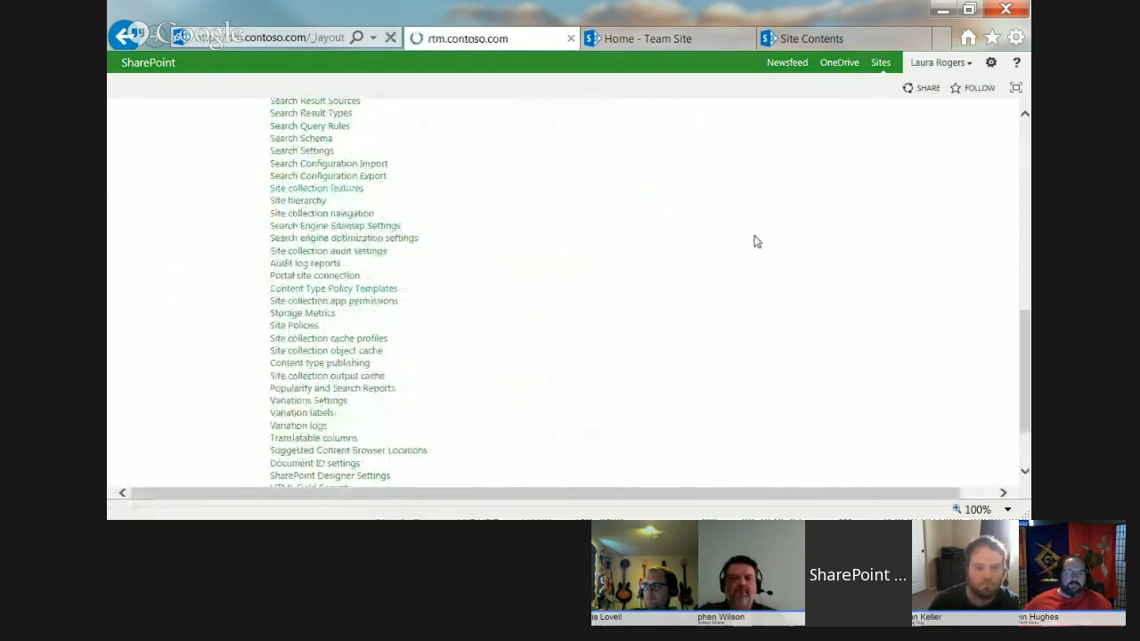
{"action": "scroll", "coordinate": [904, 248], "scroll_direction": "down", "scroll_amount": 10}
{"action": "left_click_drag", "start_coordinate": [1030, 401], "coordinate": [1028, 360]}
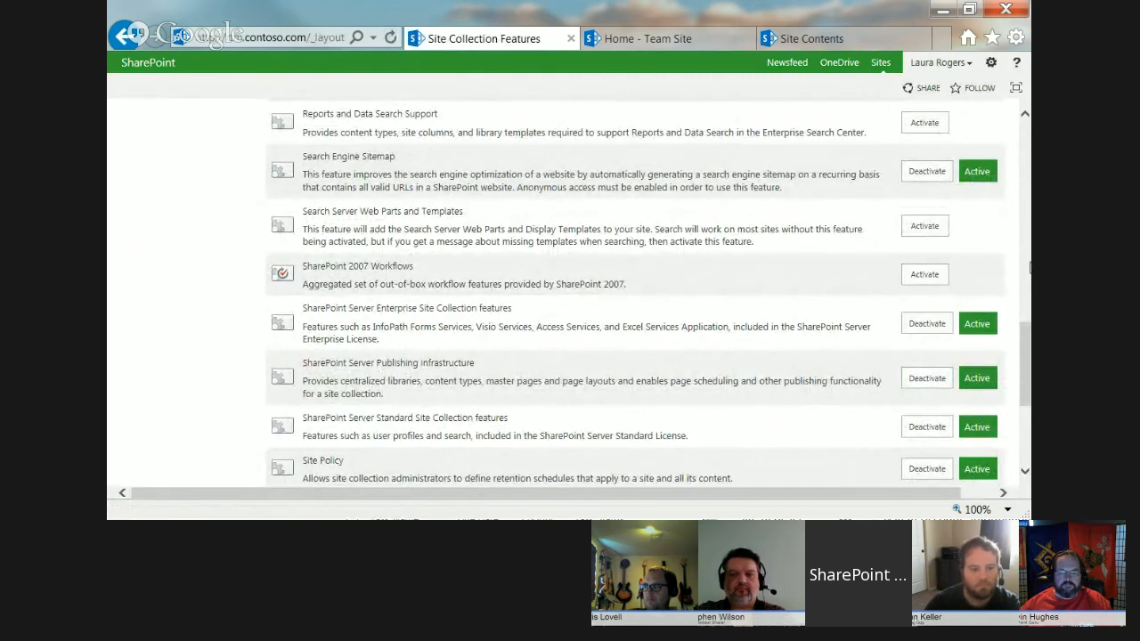
{"action": "scroll", "coordinate": [1029, 254], "scroll_direction": "up", "scroll_amount": 8}
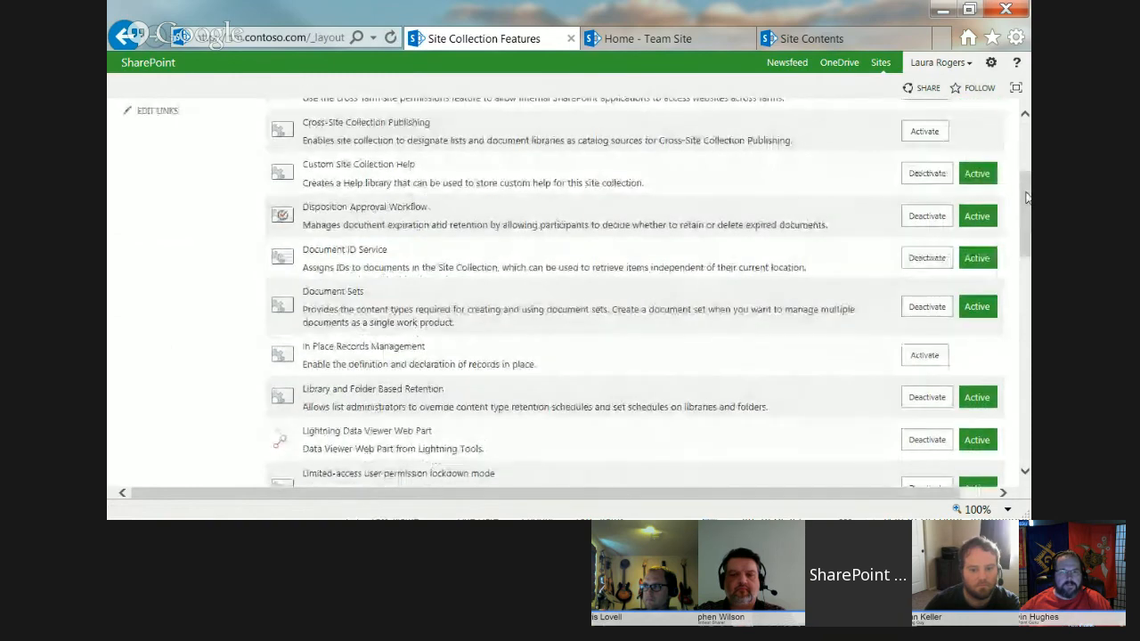
{"action": "left_click_drag", "start_coordinate": [1029, 198], "coordinate": [1028, 147]}
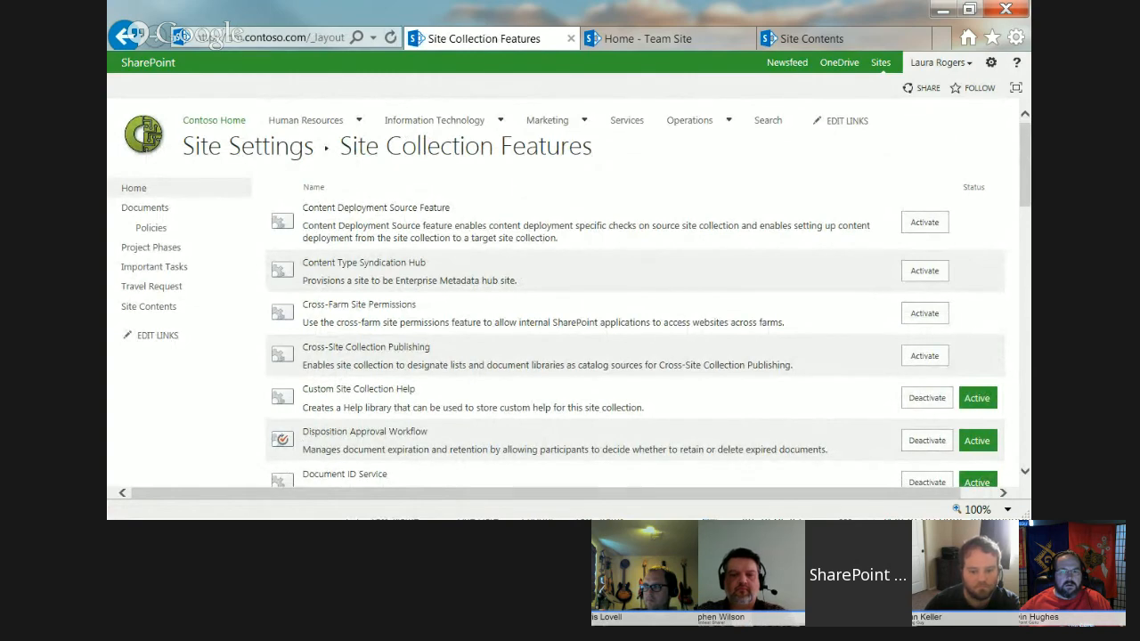
Return to the top-level site's settings and open its site features list.
{"action": "left_click", "coordinate": [123, 36]}
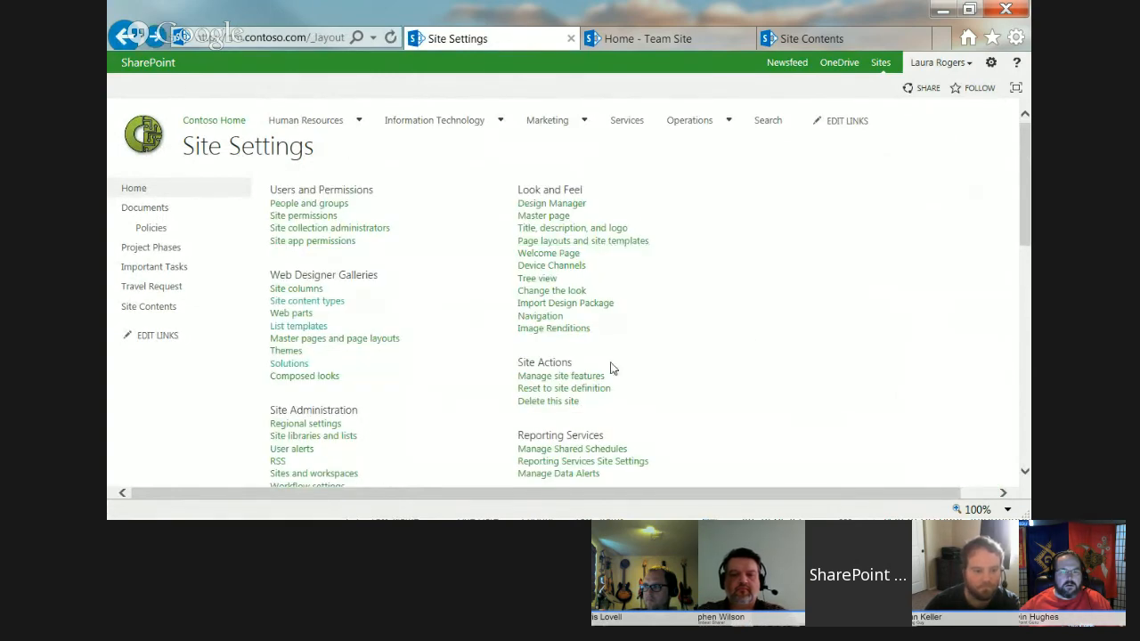
{"action": "scroll", "coordinate": [747, 340], "scroll_direction": "down", "scroll_amount": 3}
{"action": "left_click", "coordinate": [561, 201]}
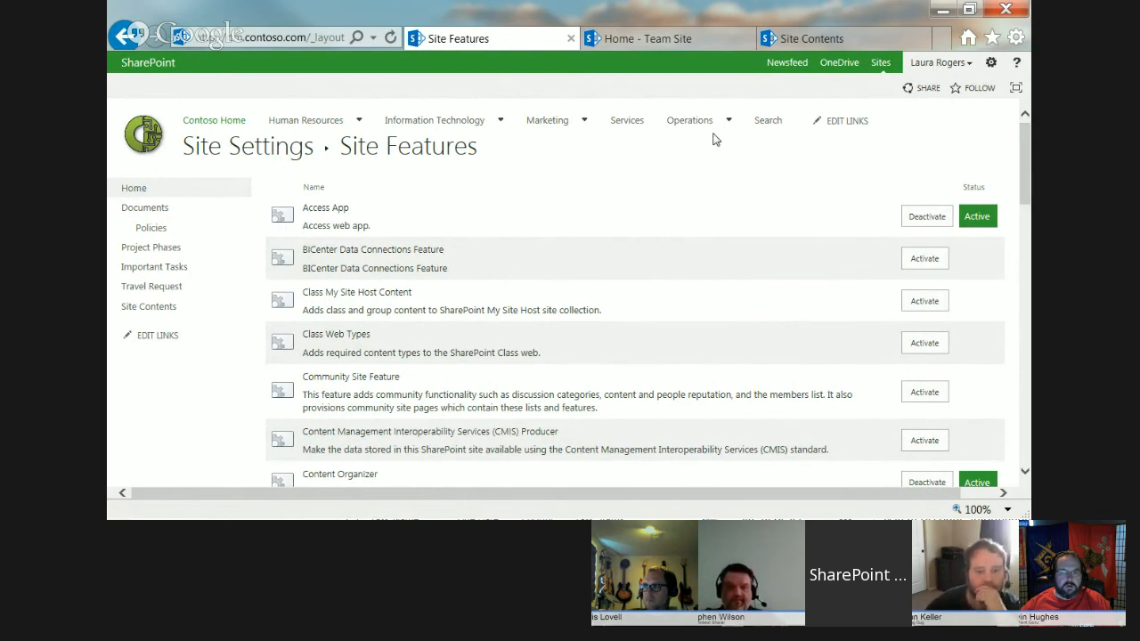
Open the Project Roll Up subsite from the top-level site's contents.
{"action": "mouse_move", "coordinate": [710, 128]}
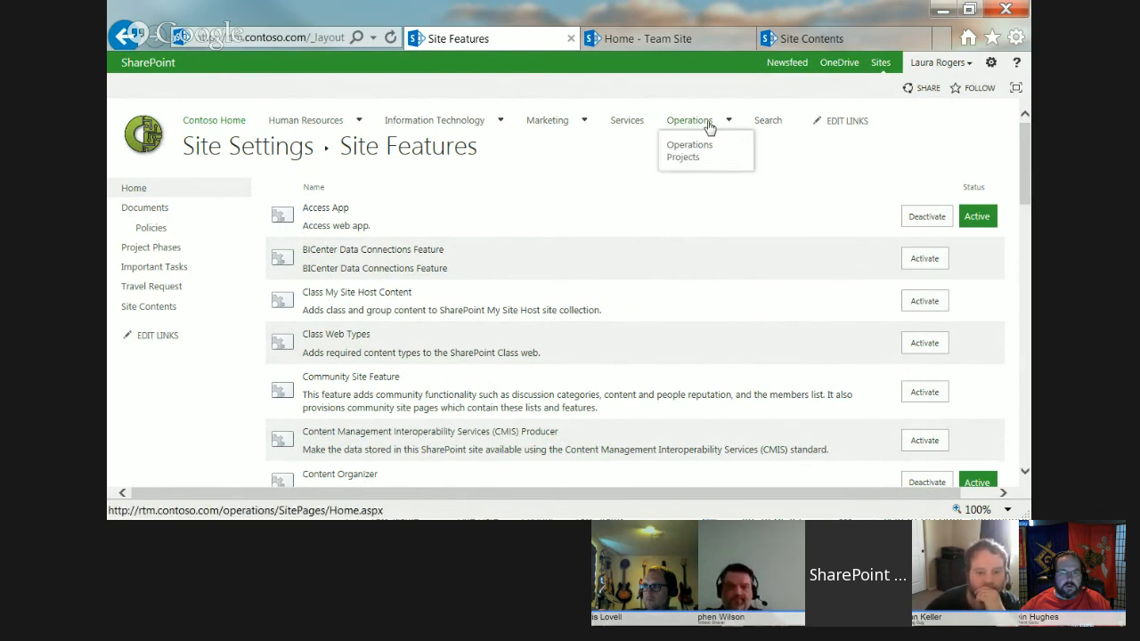
{"action": "left_click", "coordinate": [167, 306]}
{"action": "left_click_drag", "start_coordinate": [1026, 188], "coordinate": [1025, 456]}
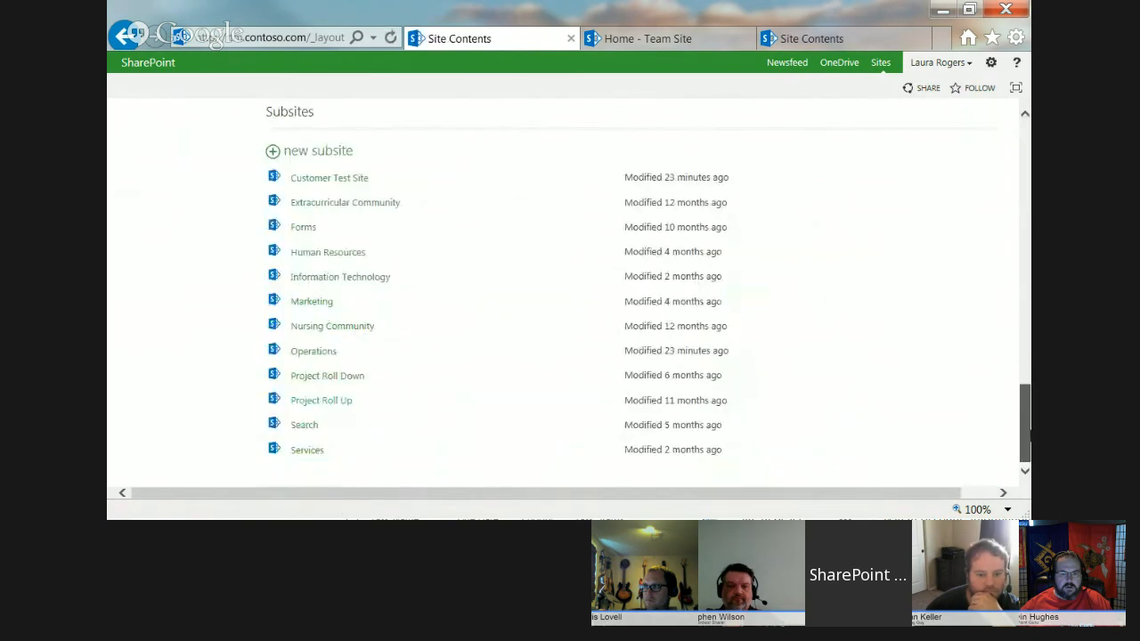
{"action": "left_click", "coordinate": [335, 406]}
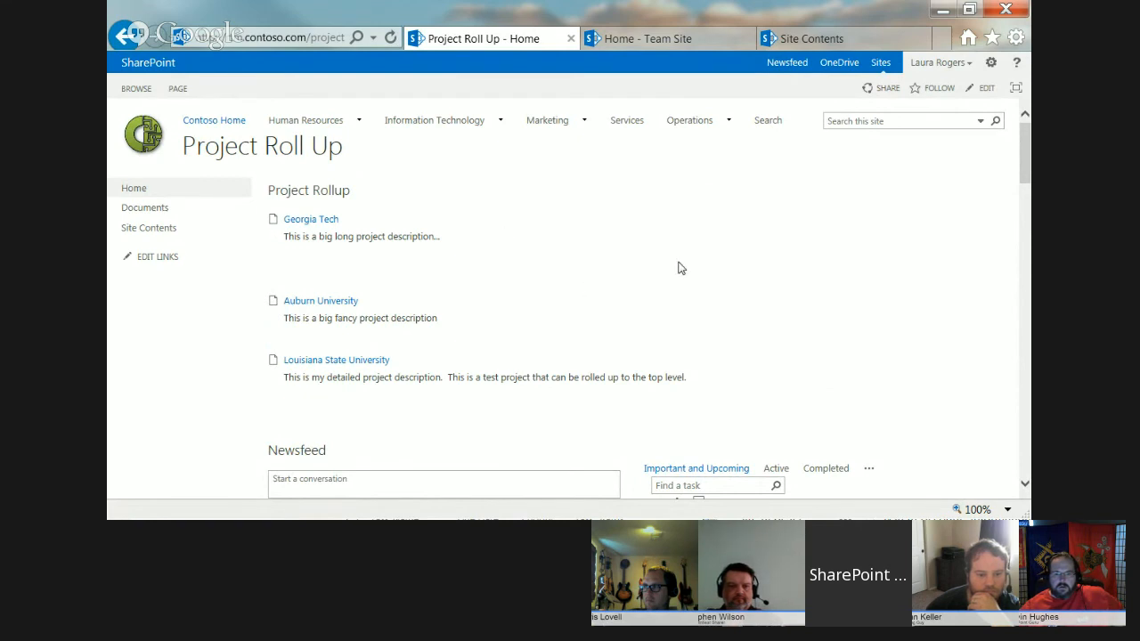
Activate the SharePoint Server Publishing feature in the Project Roll Up site's site features.
{"action": "left_click", "coordinate": [990, 62]}
{"action": "left_click", "coordinate": [962, 240]}
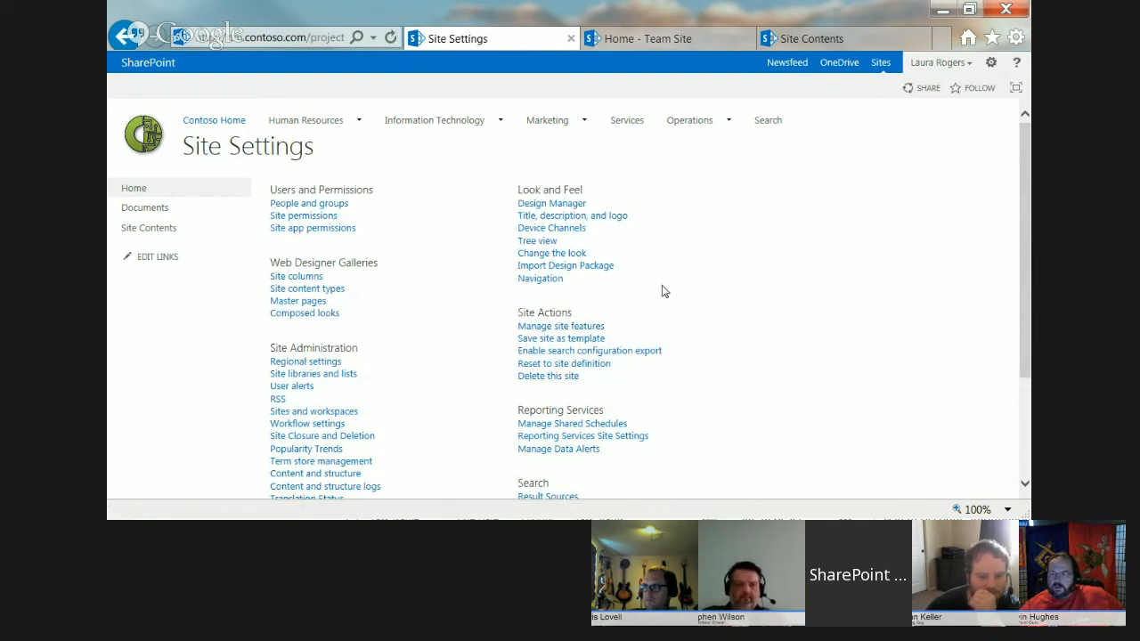
{"action": "left_click", "coordinate": [563, 327]}
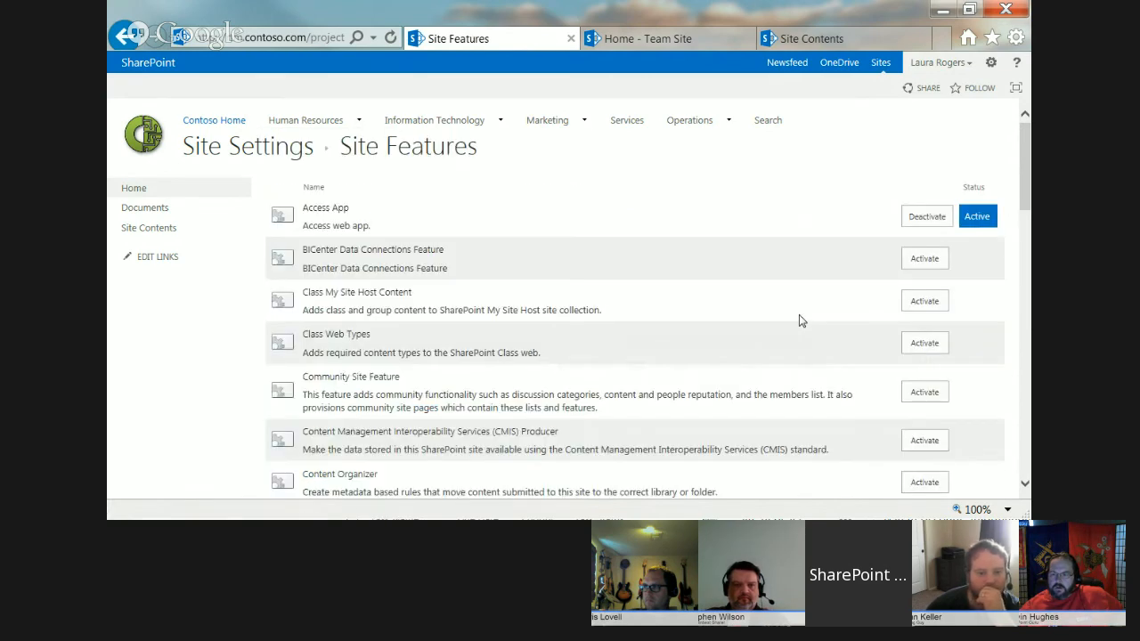
{"action": "left_click_drag", "start_coordinate": [1025, 192], "coordinate": [1030, 403]}
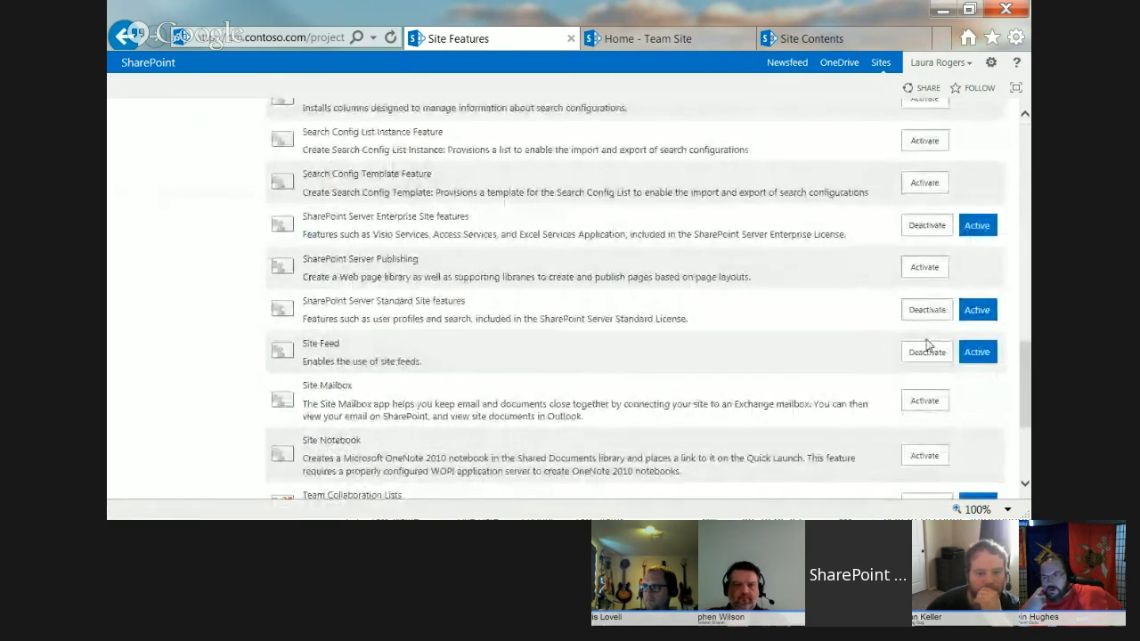
{"action": "left_click", "coordinate": [923, 269]}
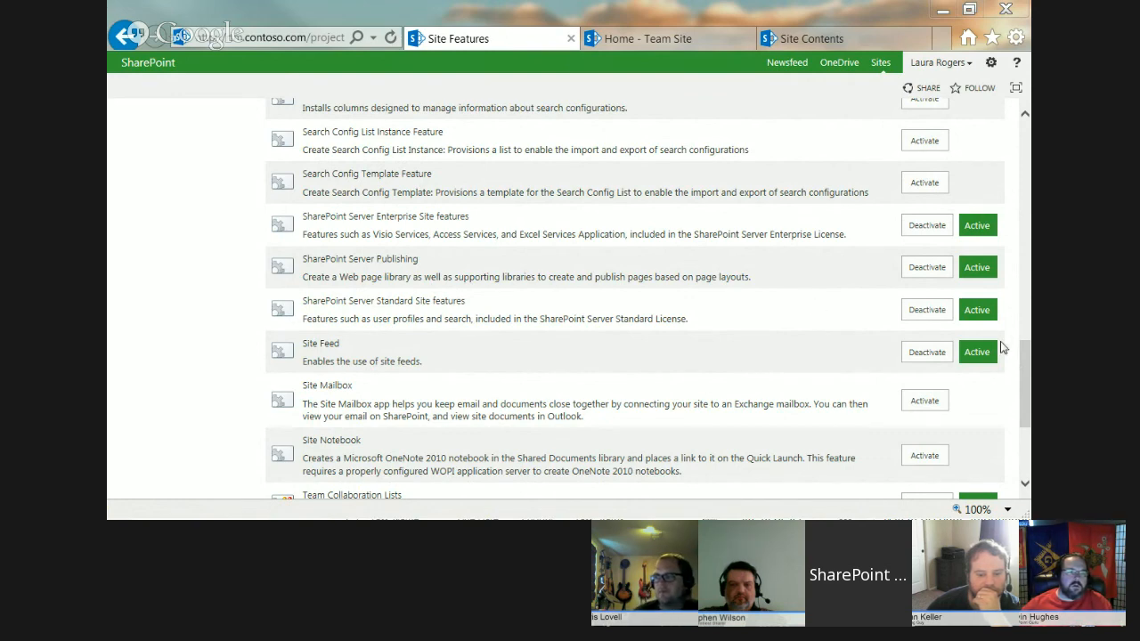
Return to the Project Roll Up site's settings and open the page layouts and site templates settings.
{"action": "left_click_drag", "start_coordinate": [1026, 372], "coordinate": [1025, 134]}
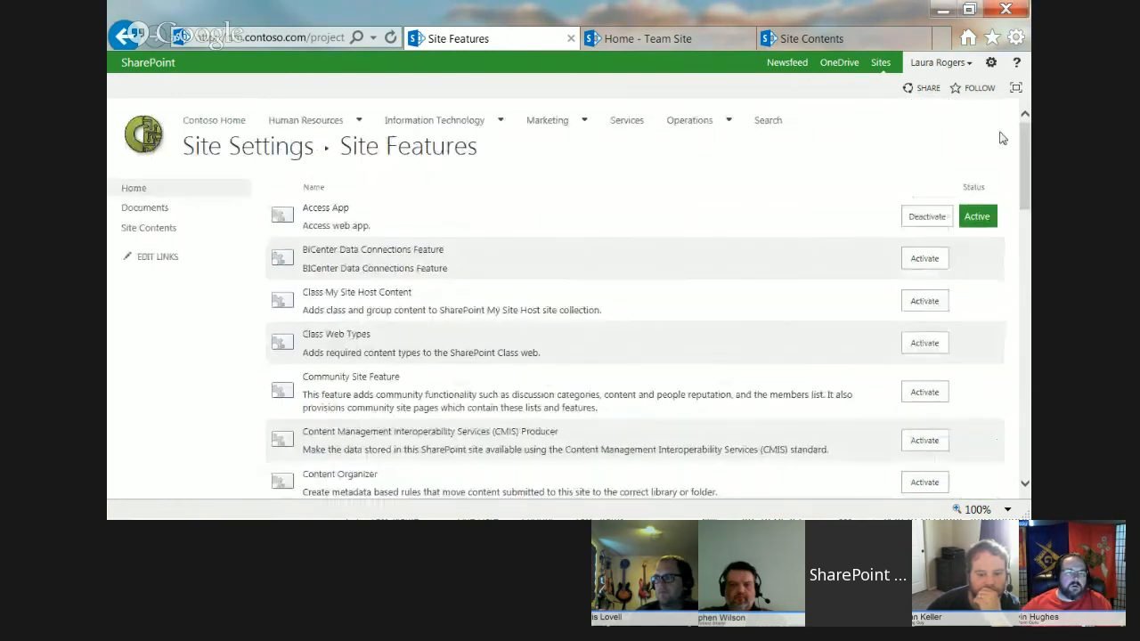
{"action": "left_click", "coordinate": [991, 63]}
{"action": "left_click", "coordinate": [975, 215]}
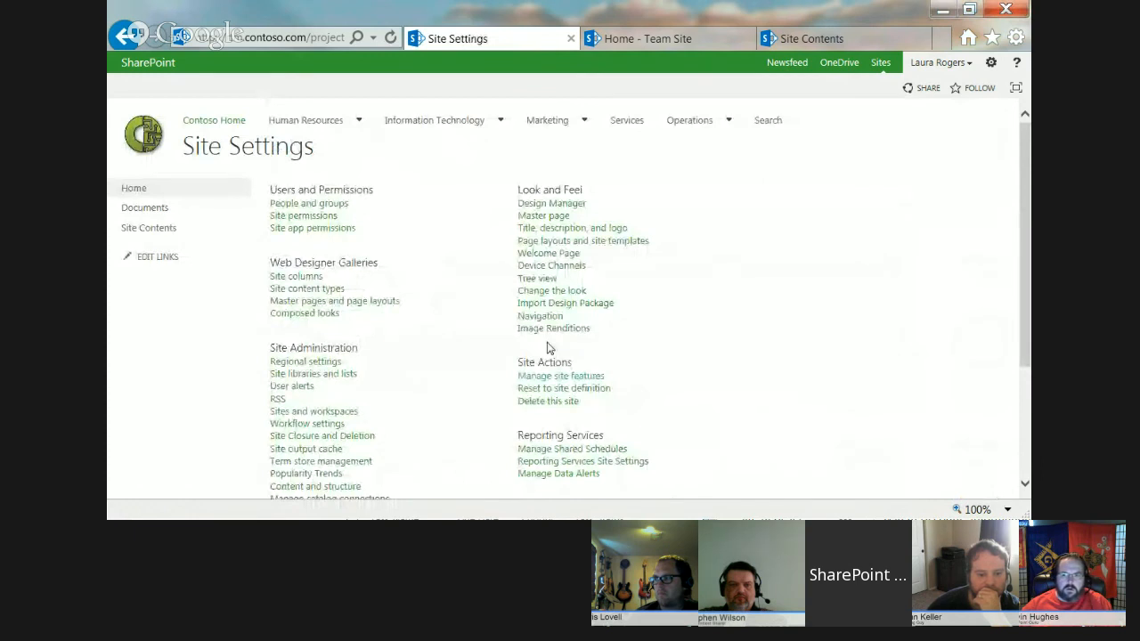
{"action": "left_click", "coordinate": [580, 248]}
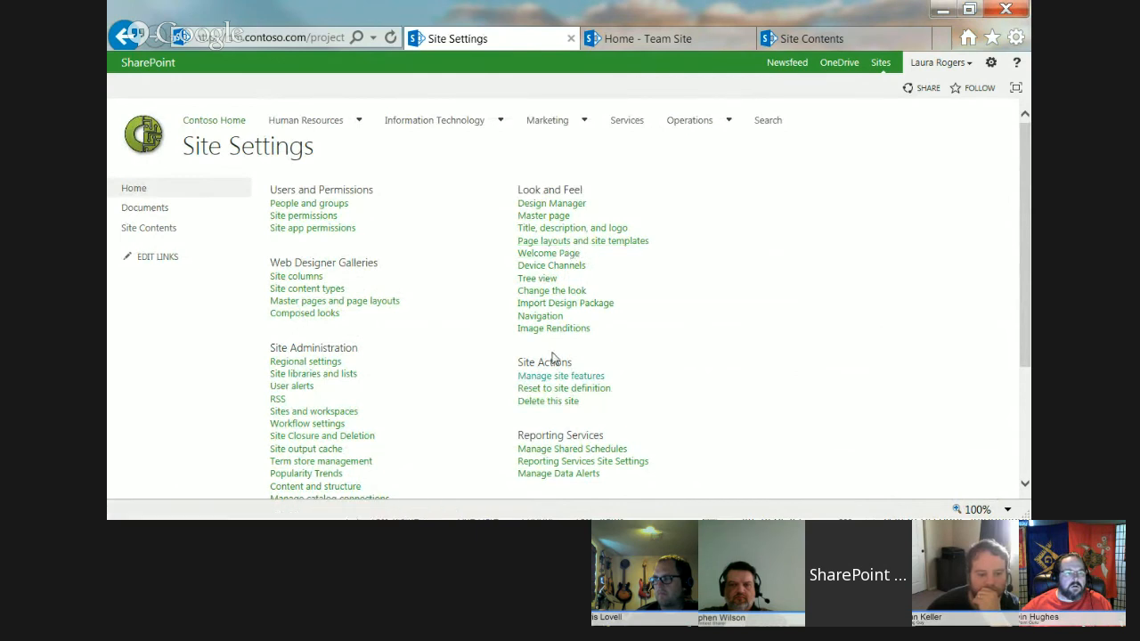
{"action": "left_click", "coordinate": [585, 248]}
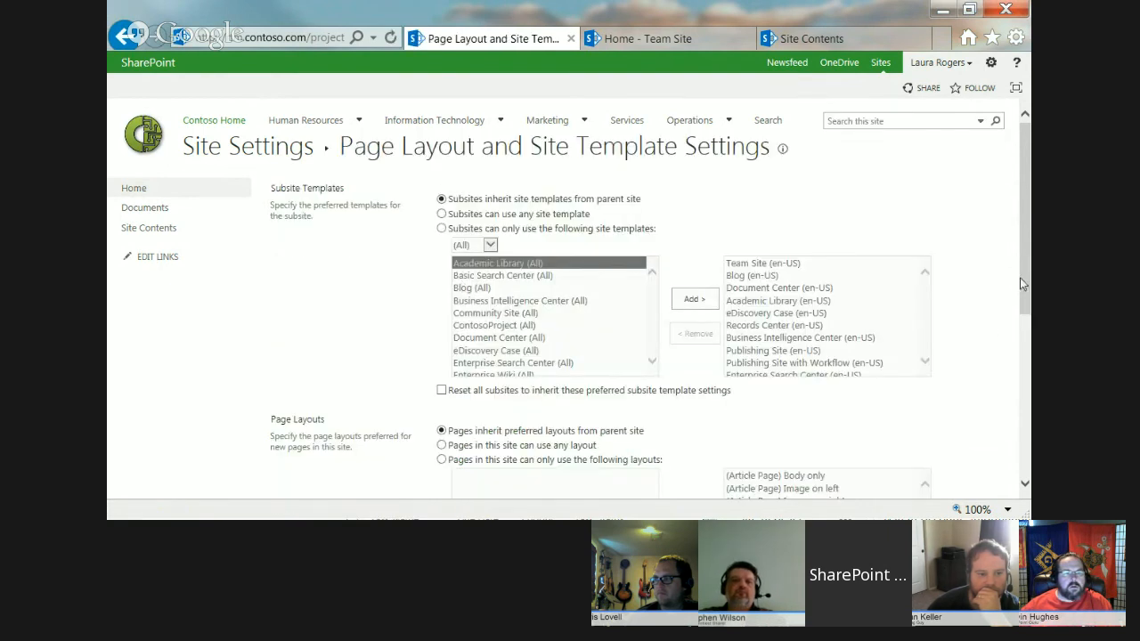
Restrict subsites to specific site templates and remove Team Site (en-US) through ContosoProject (en-US) from the allowed list.
{"action": "scroll", "coordinate": [1021, 272], "scroll_direction": "down", "scroll_amount": 3}
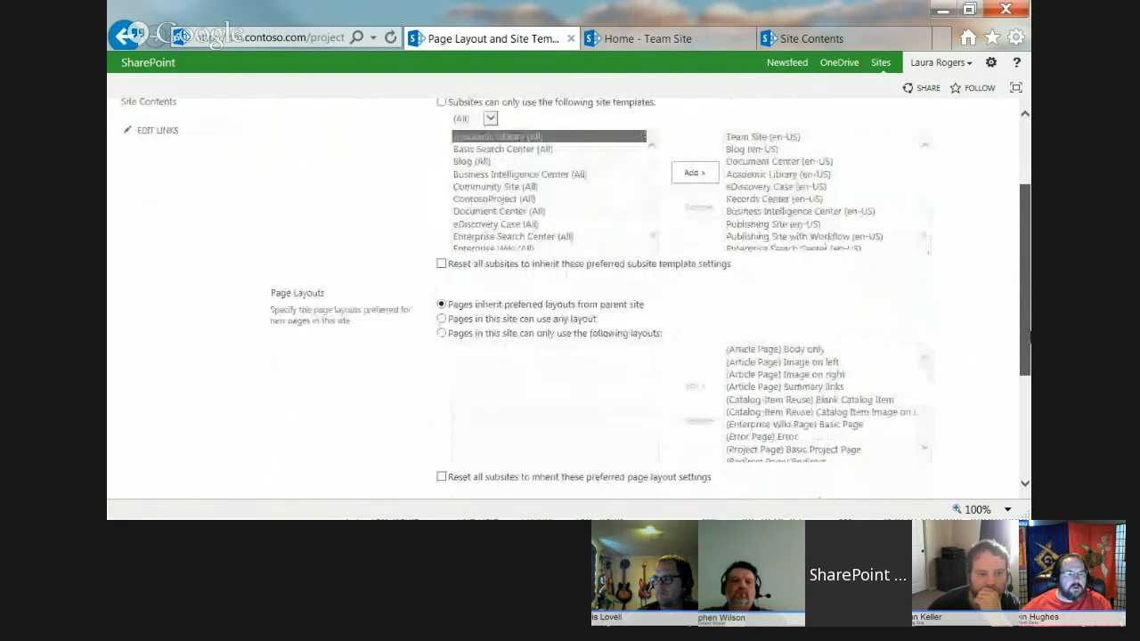
{"action": "scroll", "coordinate": [576, 295], "scroll_direction": "up", "scroll_amount": 3}
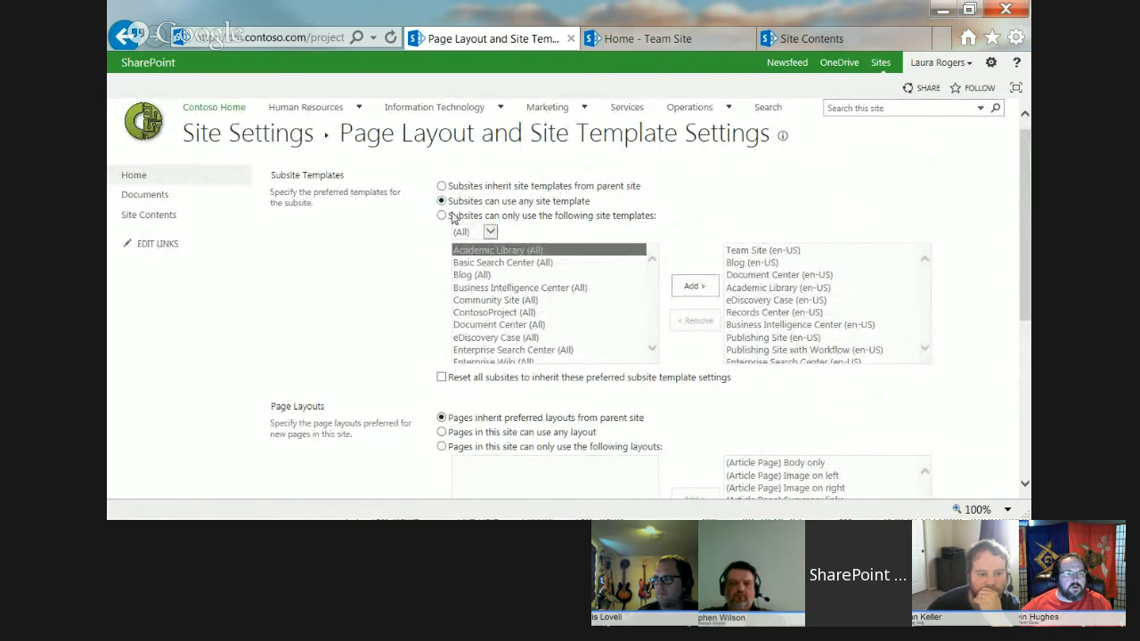
{"action": "left_click", "coordinate": [441, 216]}
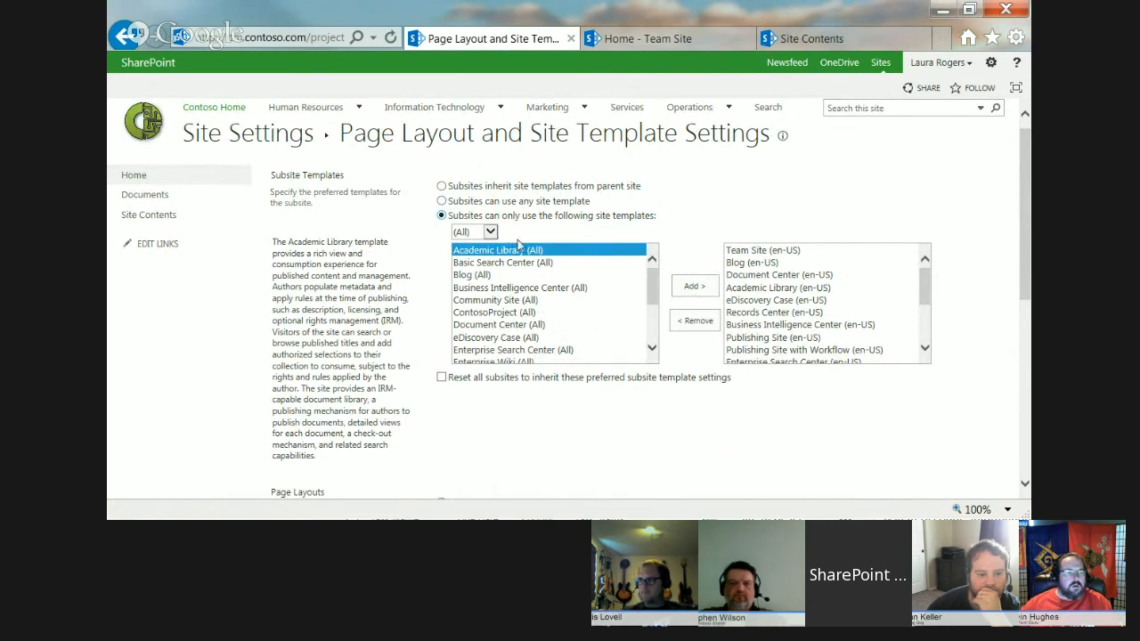
{"action": "left_click", "coordinate": [827, 252]}
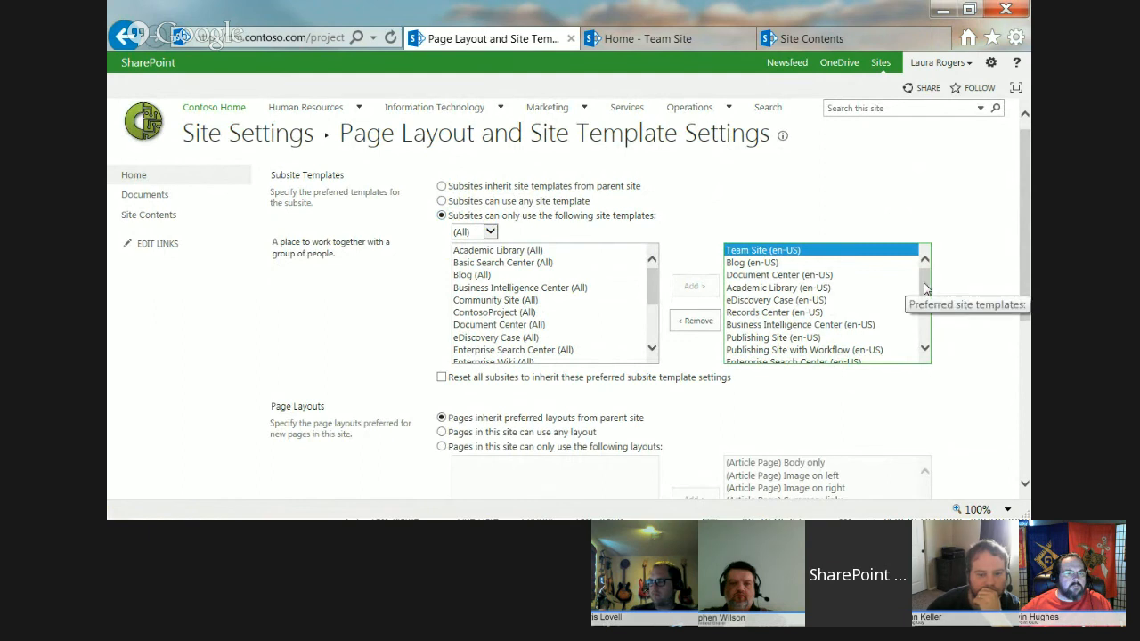
{"action": "left_click_drag", "start_coordinate": [925, 288], "coordinate": [932, 324]}
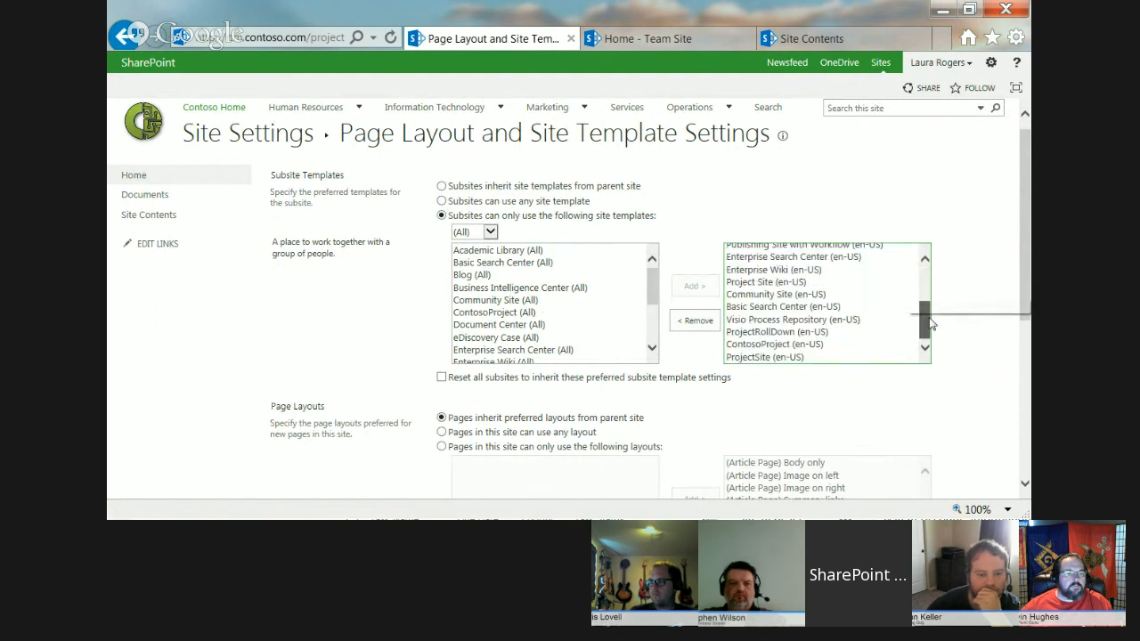
{"action": "left_click", "coordinate": [802, 344], "text": "shift"}
{"action": "left_click", "coordinate": [694, 321]}
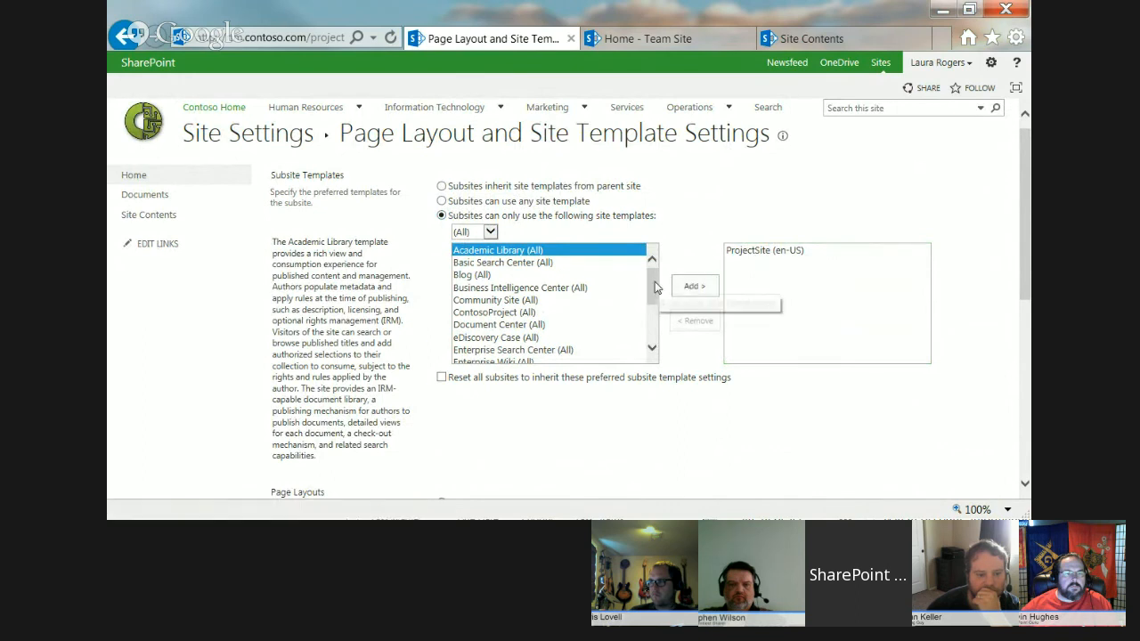
Allow only the ContosoProject (All) template by adding it and removing ProjectSite (en-US), and save the template settings.
{"action": "mouse_move", "coordinate": [656, 285]}
{"action": "left_mouse_down"}
{"action": "mouse_move", "coordinate": [653, 325]}
{"action": "mouse_move", "coordinate": [648, 276]}
{"action": "left_mouse_up"}
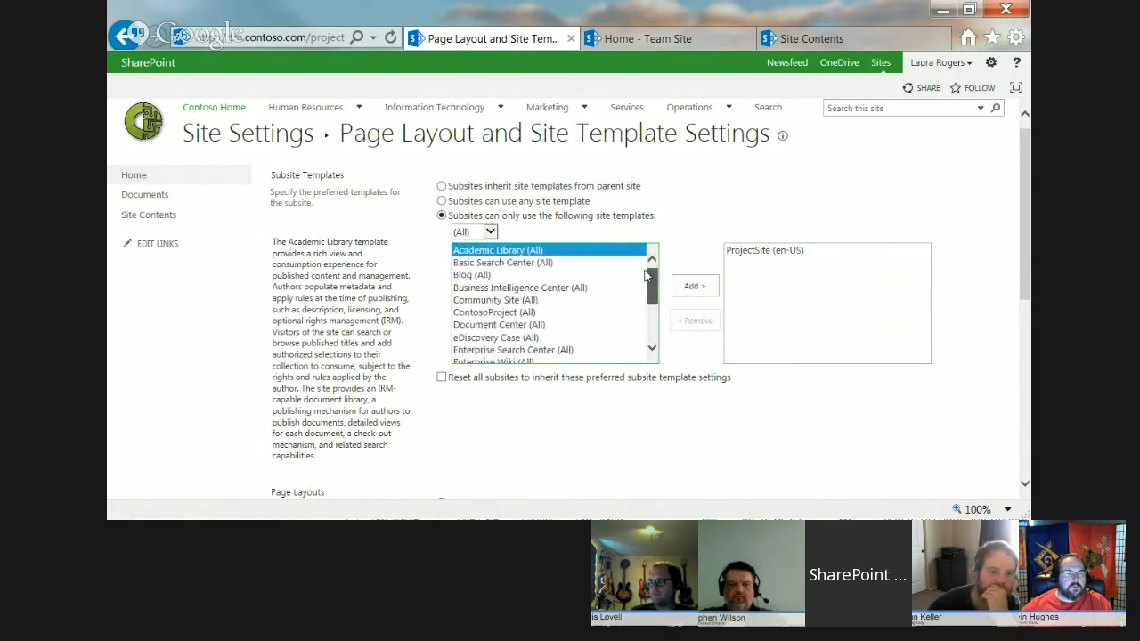
{"action": "left_click", "coordinate": [495, 312]}
{"action": "left_click", "coordinate": [695, 286]}
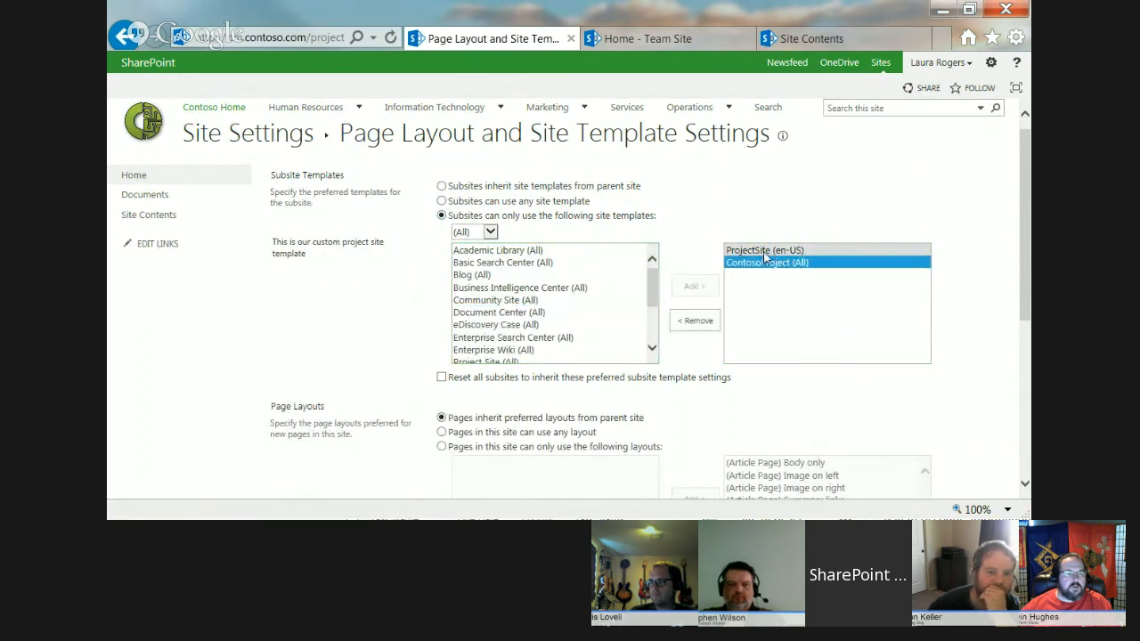
{"action": "left_click", "coordinate": [694, 321]}
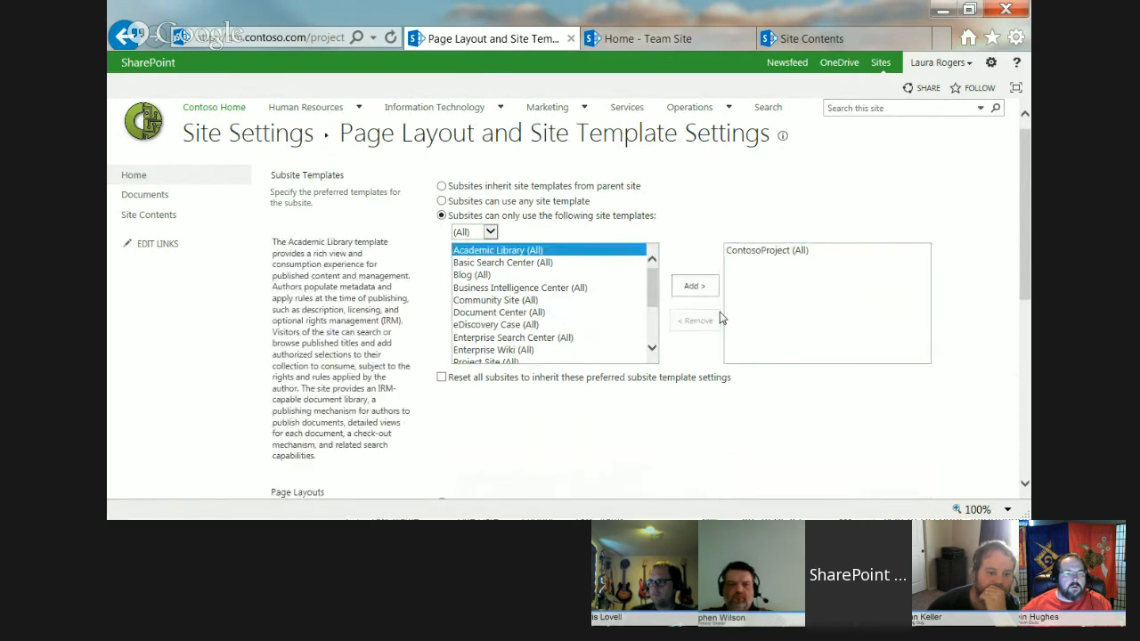
{"action": "left_click", "coordinate": [774, 252]}
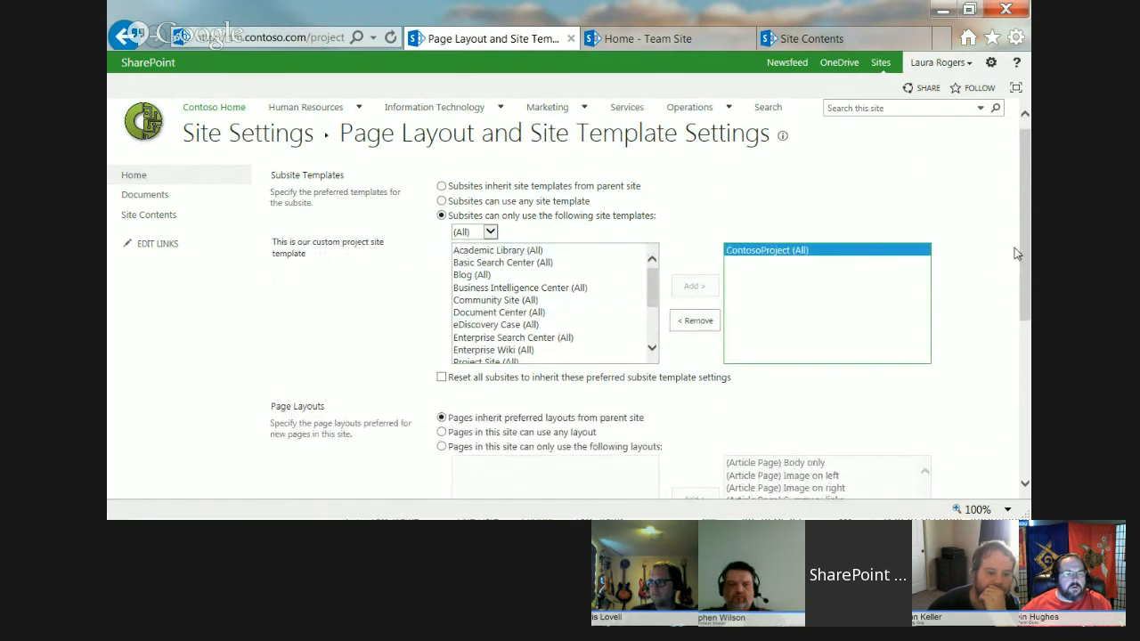
{"action": "left_click_drag", "start_coordinate": [1020, 254], "coordinate": [1029, 391]}
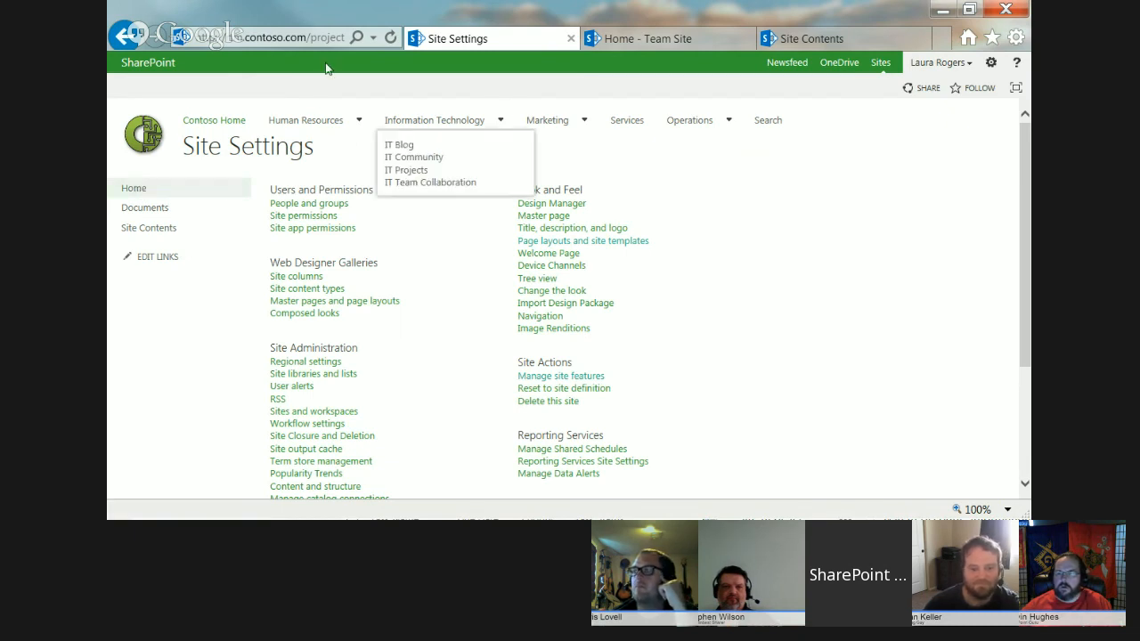
Start a new subsite from the Project Roll Up site's contents and check which templates it offers.
{"action": "left_click", "coordinate": [125, 189]}
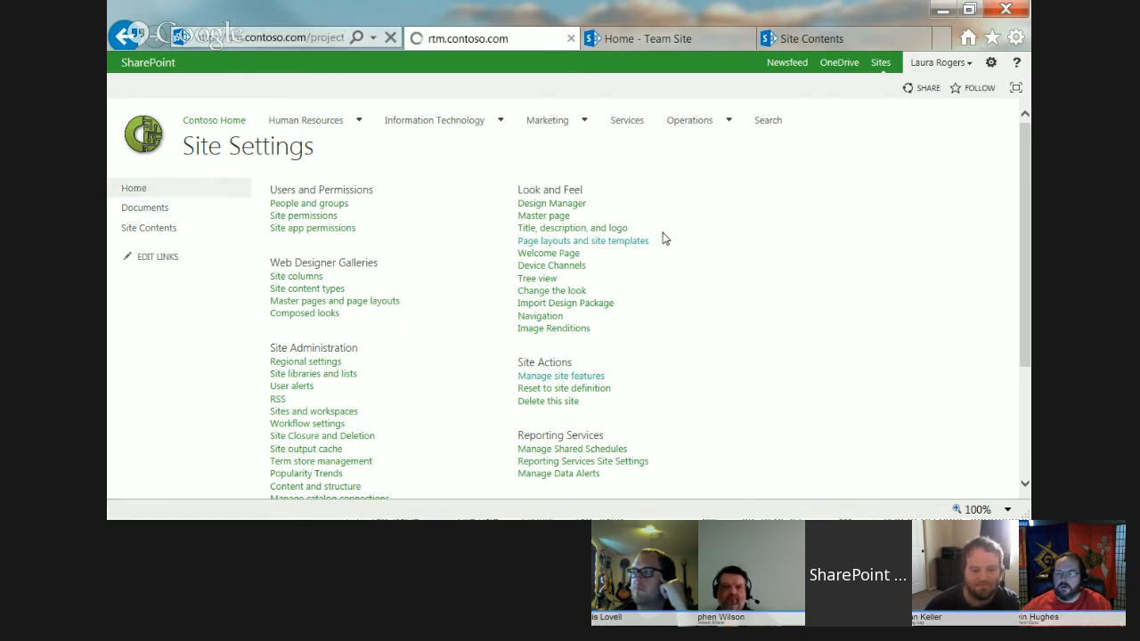
{"action": "left_click", "coordinate": [991, 62]}
{"action": "left_click", "coordinate": [947, 188]}
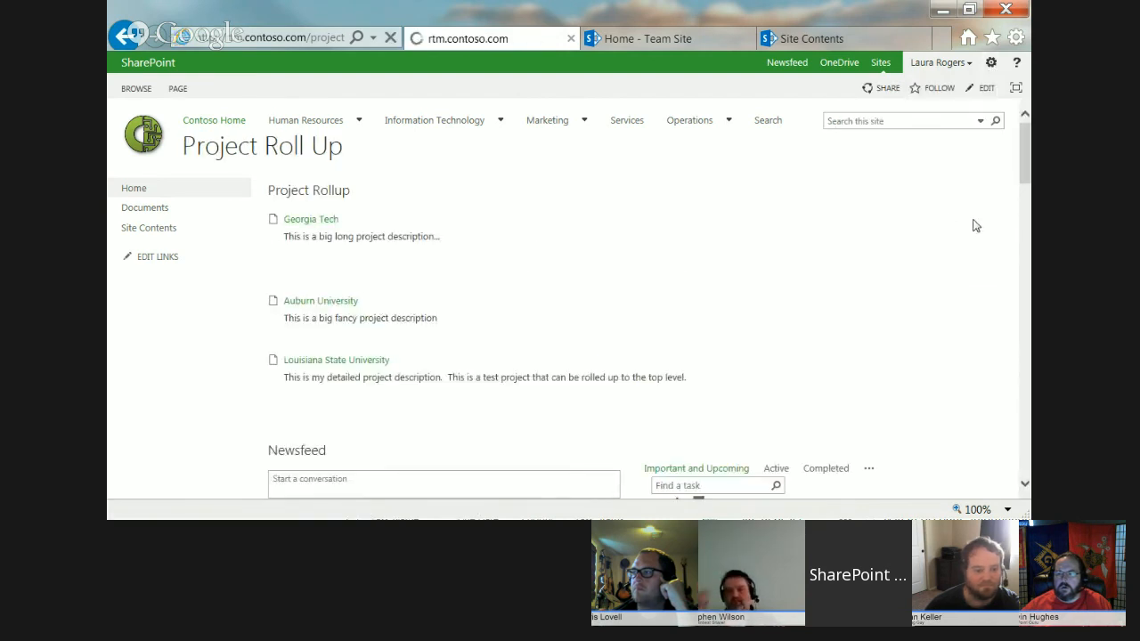
{"action": "scroll", "coordinate": [570, 294], "scroll_direction": "down", "scroll_amount": 5}
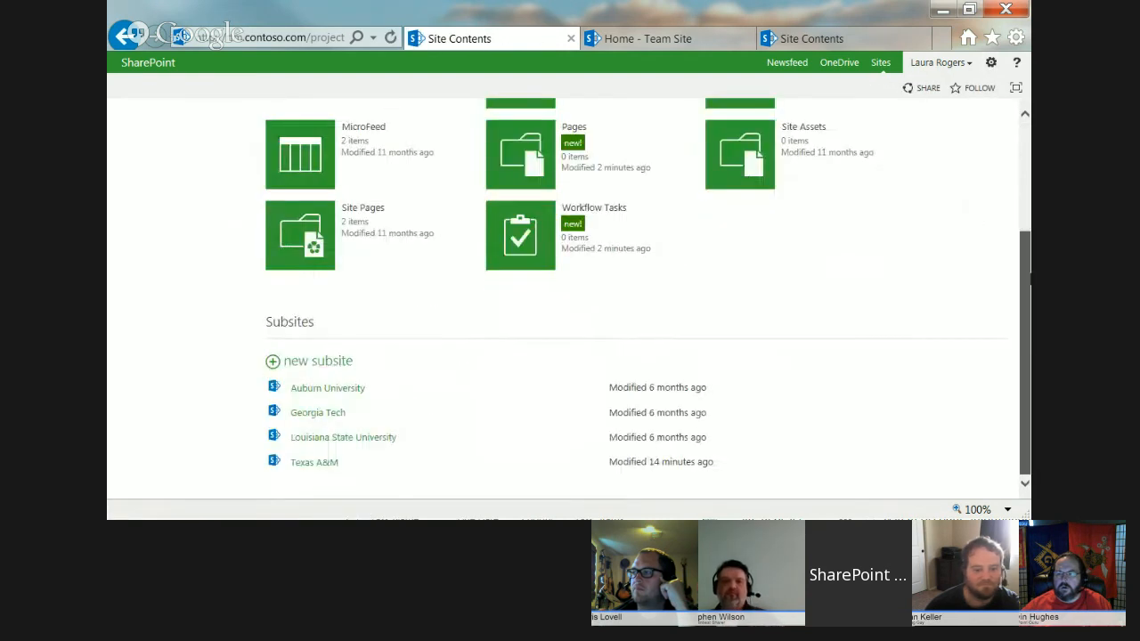
{"action": "left_click", "coordinate": [318, 363]}
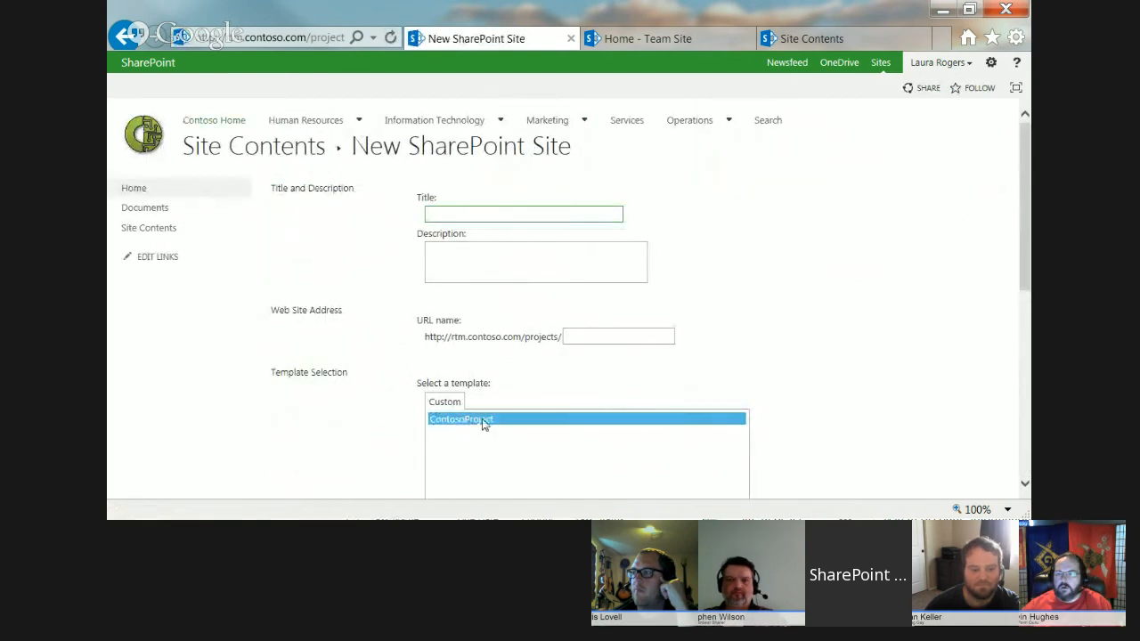
{"action": "scroll", "coordinate": [1027, 310], "scroll_direction": "down", "scroll_amount": 3}
{"action": "left_click_drag", "start_coordinate": [1026, 310], "coordinate": [1016, 267]}
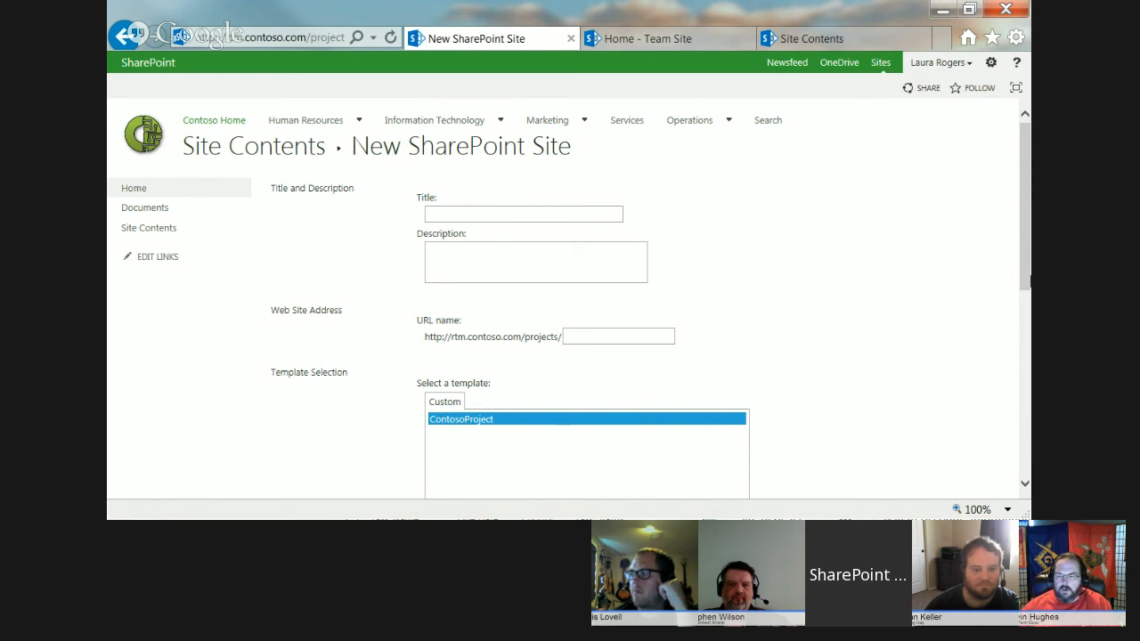
Create the subsite titled Florida State with URL name florida from the ContosoProject template, using the parent site's top link bar.
{"action": "left_click", "coordinate": [452, 219]}
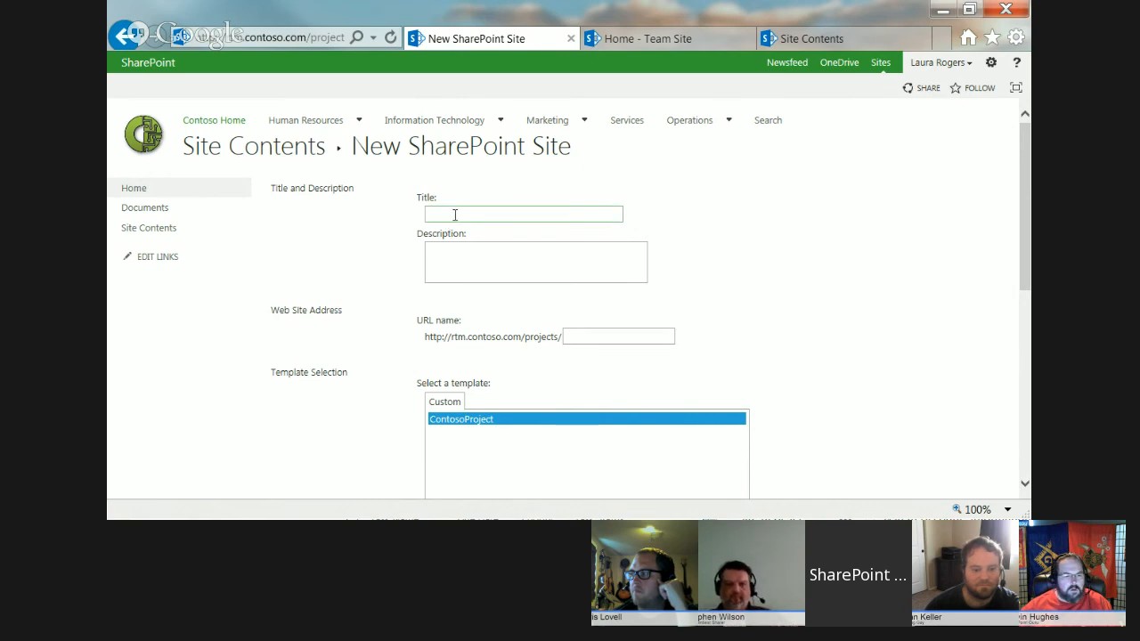
{"action": "type", "text": "Anothe"}
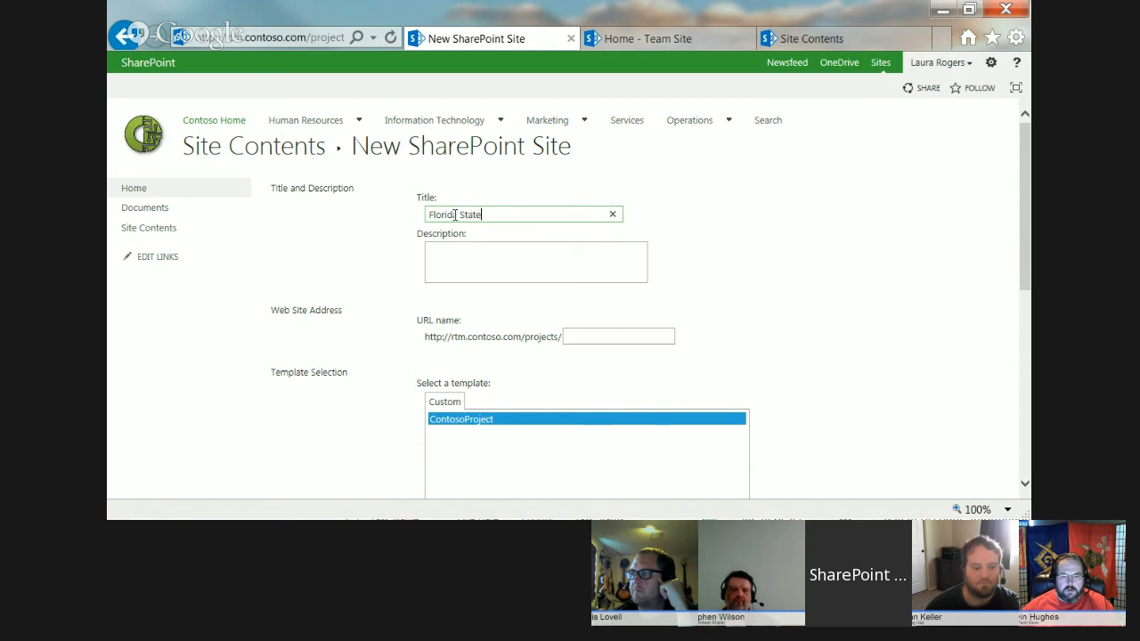
{"action": "left_click", "coordinate": [624, 337]}
{"action": "type", "text": "f"}
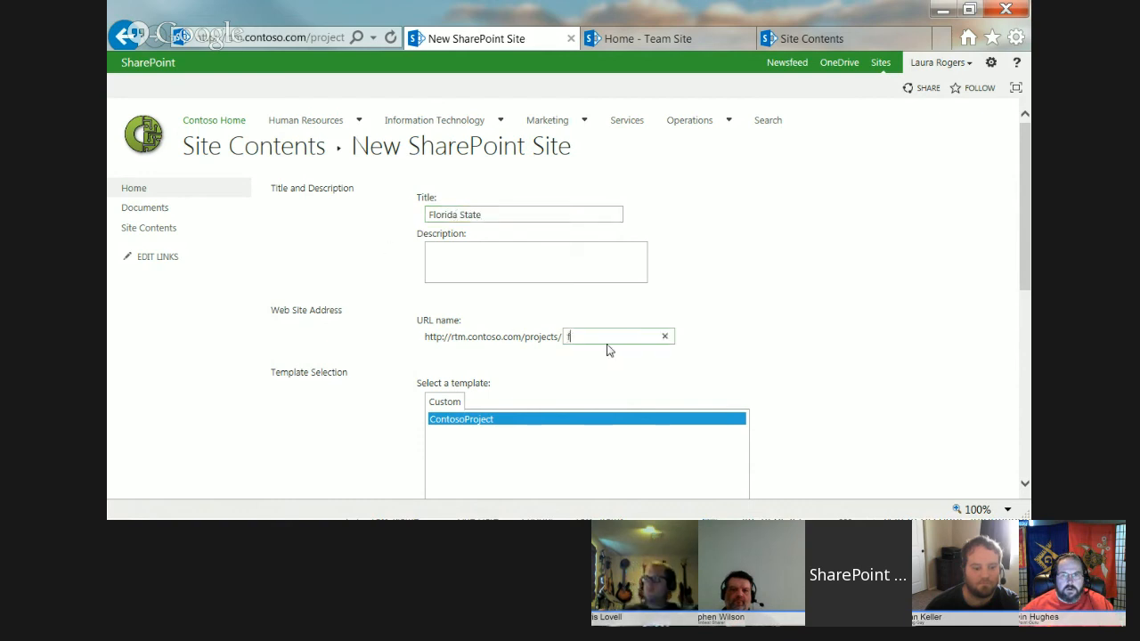
{"action": "type", "text": "lorida"}
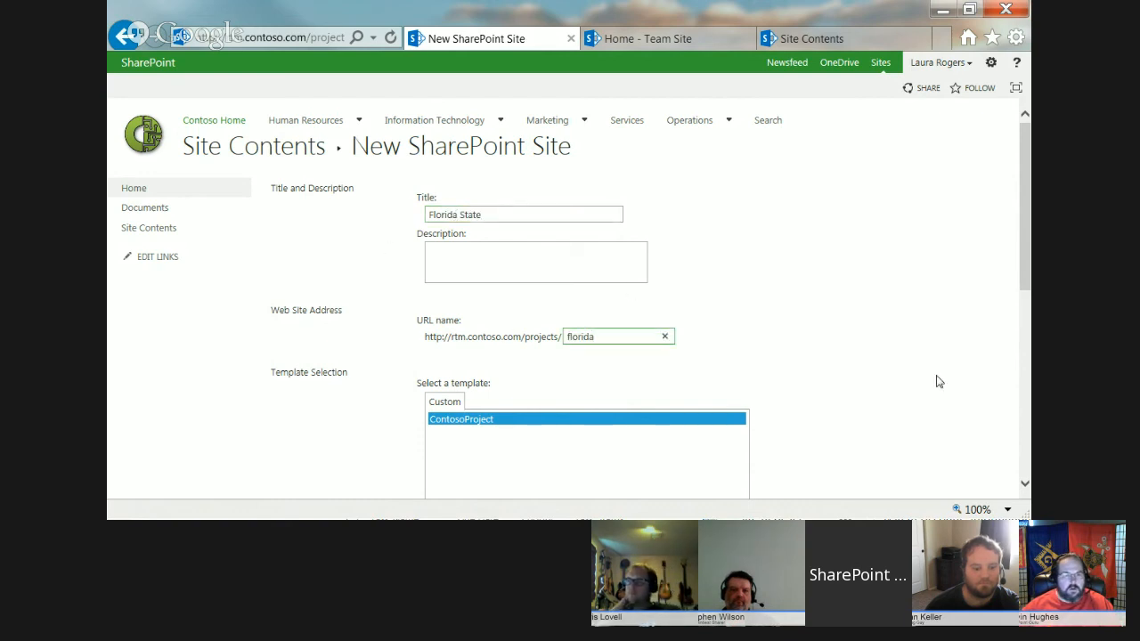
{"action": "left_click_drag", "start_coordinate": [1026, 259], "coordinate": [1029, 443]}
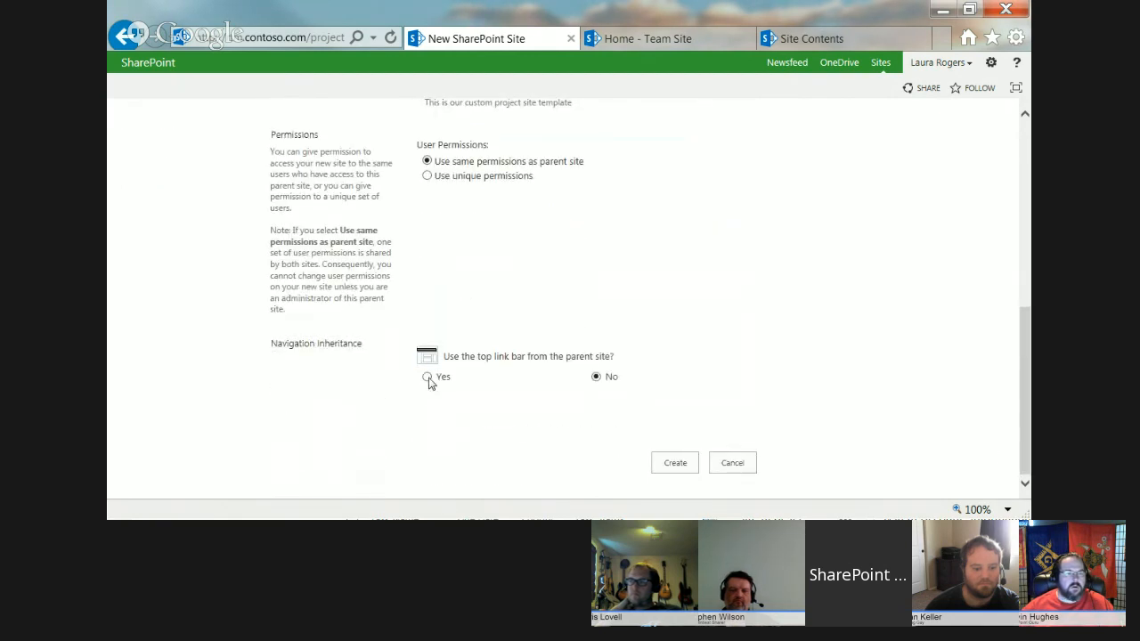
{"action": "left_click", "coordinate": [675, 465]}
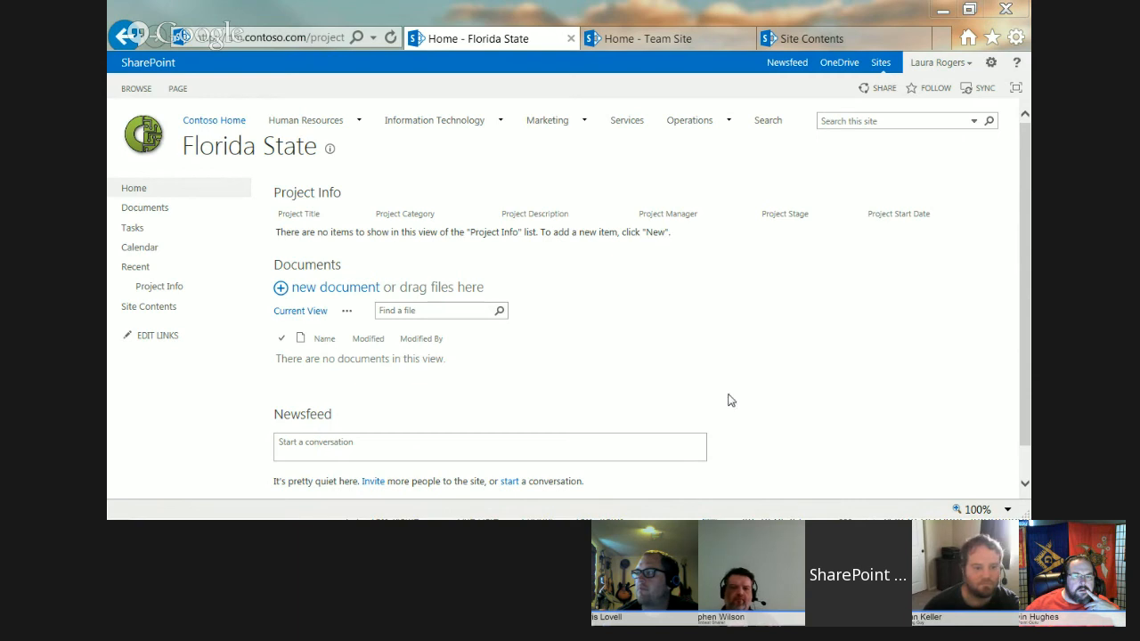
Switch to the Office 365 Team Site home page and dismiss the subscription notices.
{"action": "left_click", "coordinate": [661, 39]}
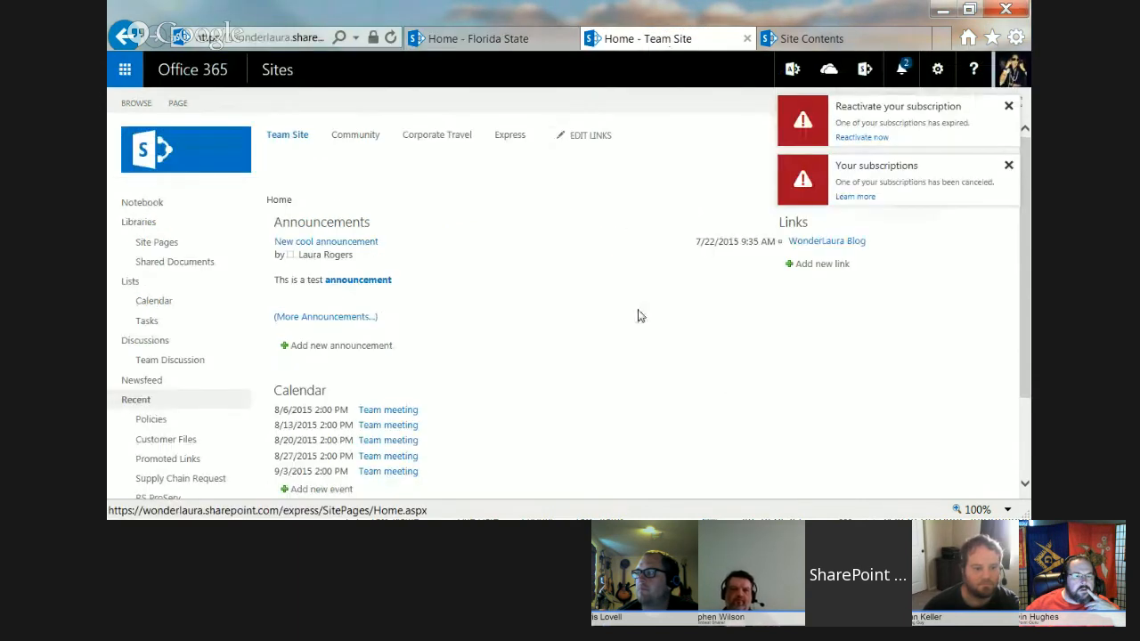
{"action": "left_click", "coordinate": [1008, 105]}
{"action": "left_click", "coordinate": [1008, 106]}
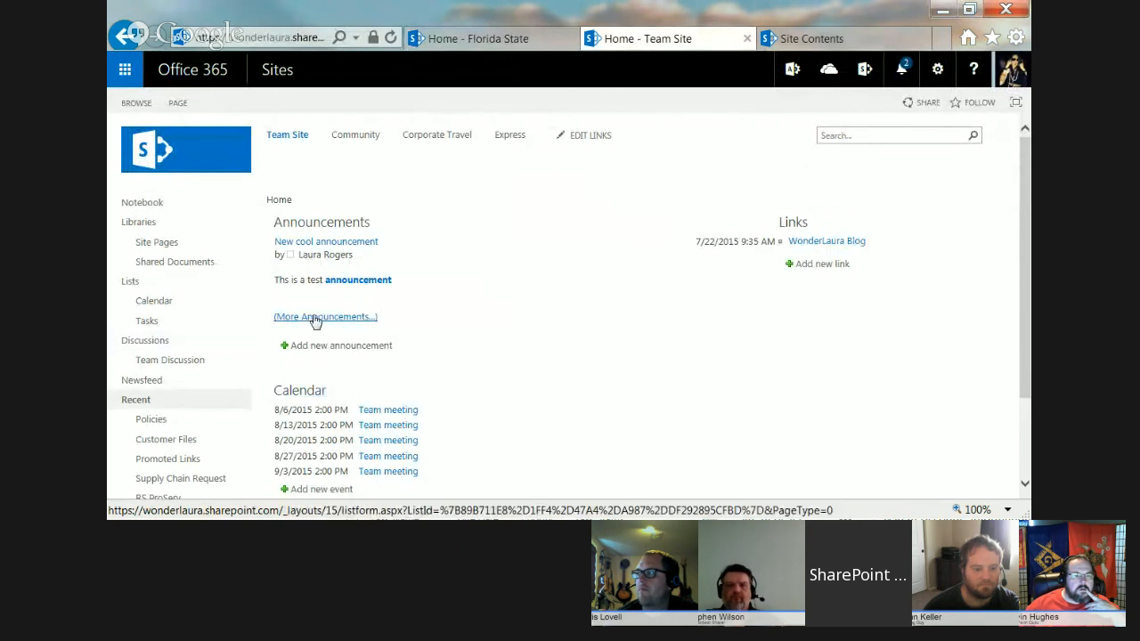
{"action": "scroll", "coordinate": [595, 354], "scroll_direction": "down", "scroll_amount": 2}
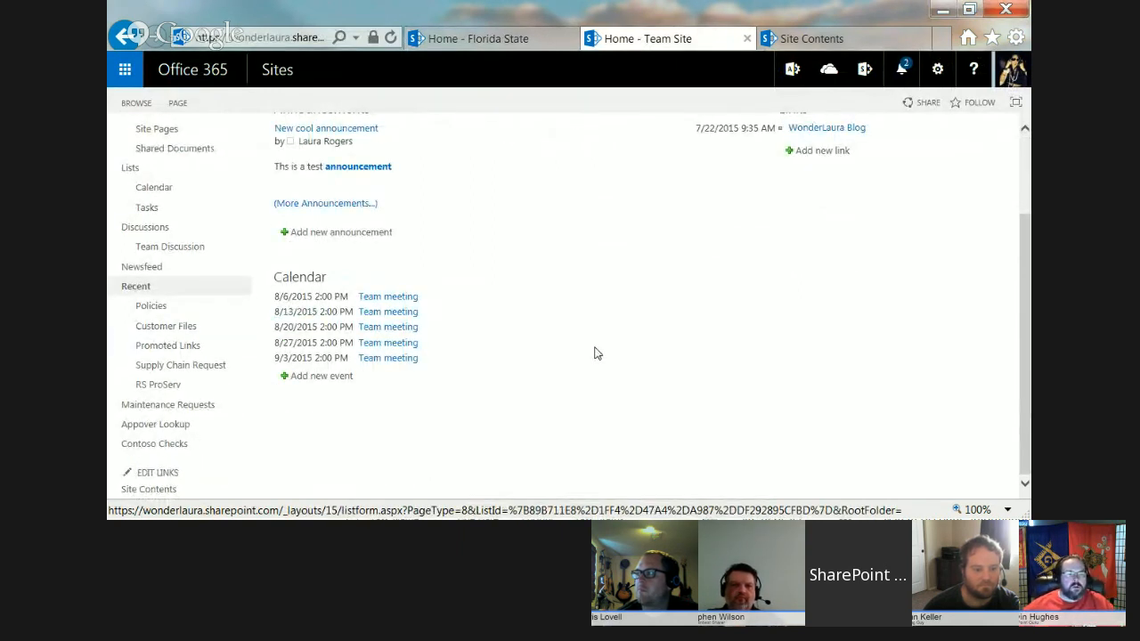
{"action": "scroll", "coordinate": [597, 354], "scroll_direction": "up", "scroll_amount": 2}
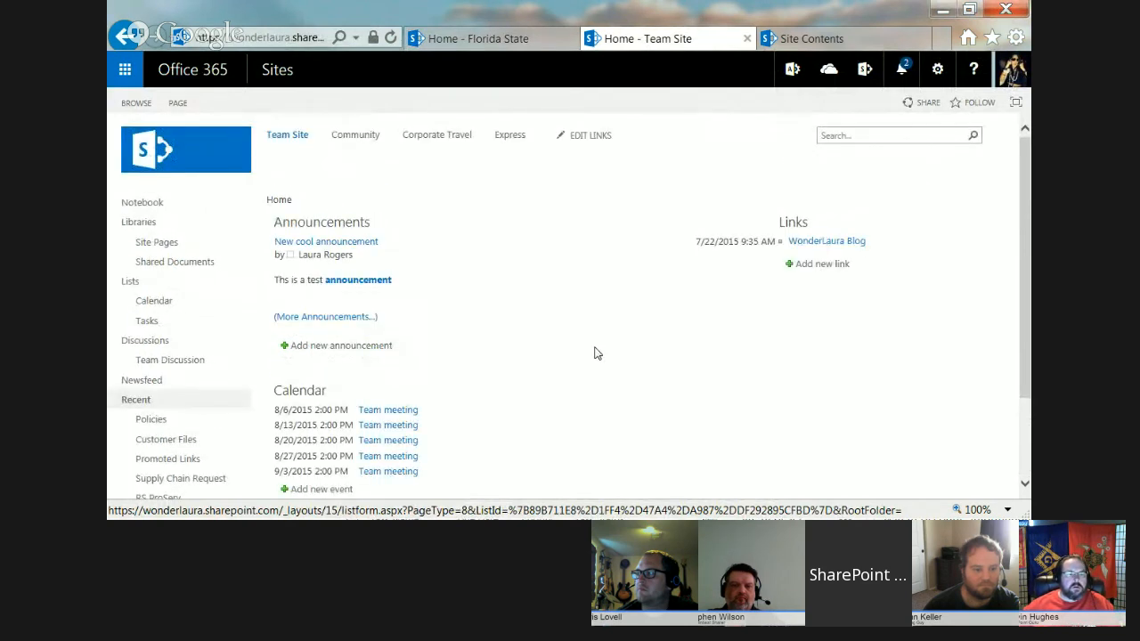
Add a custom list named Timesheet to the Team Site.
{"action": "left_click", "coordinate": [938, 70]}
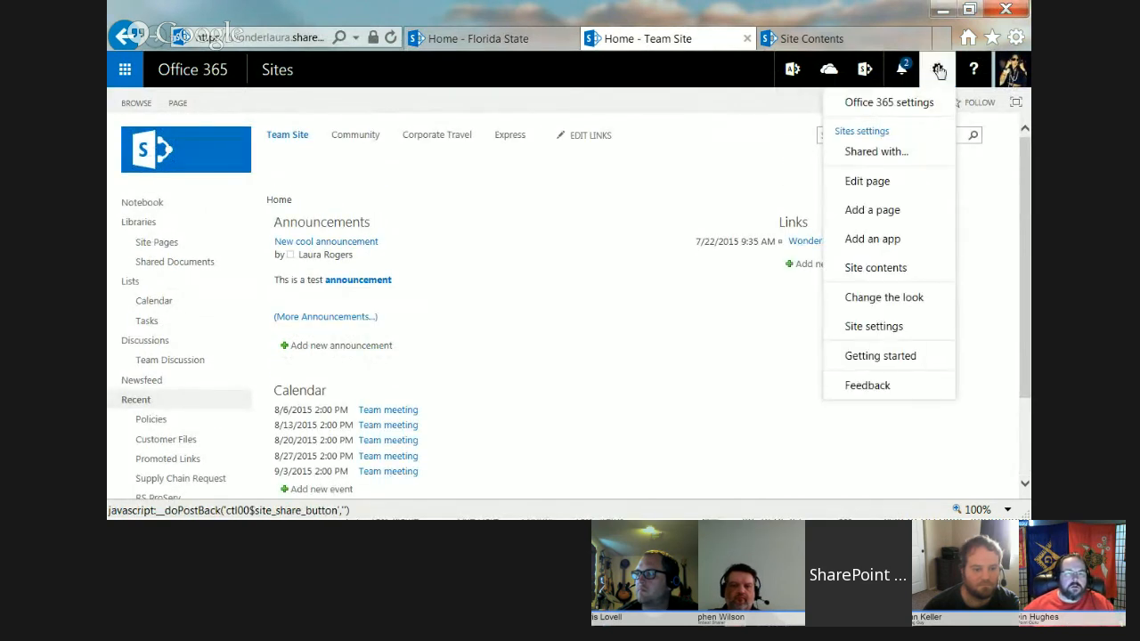
{"action": "left_click", "coordinate": [869, 243]}
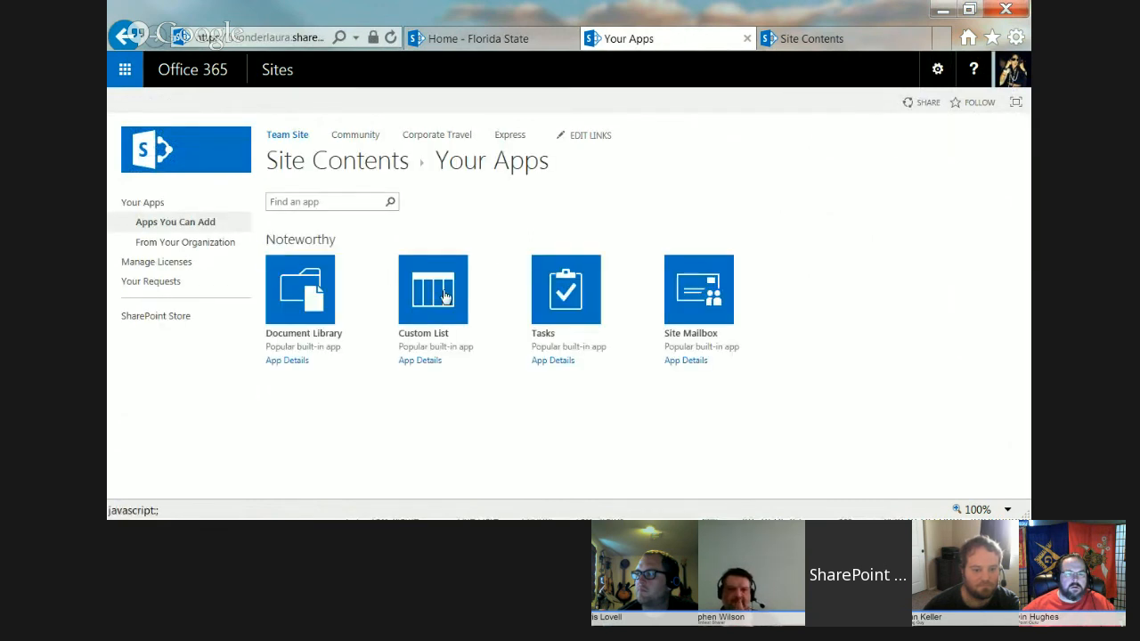
{"action": "left_click", "coordinate": [445, 296]}
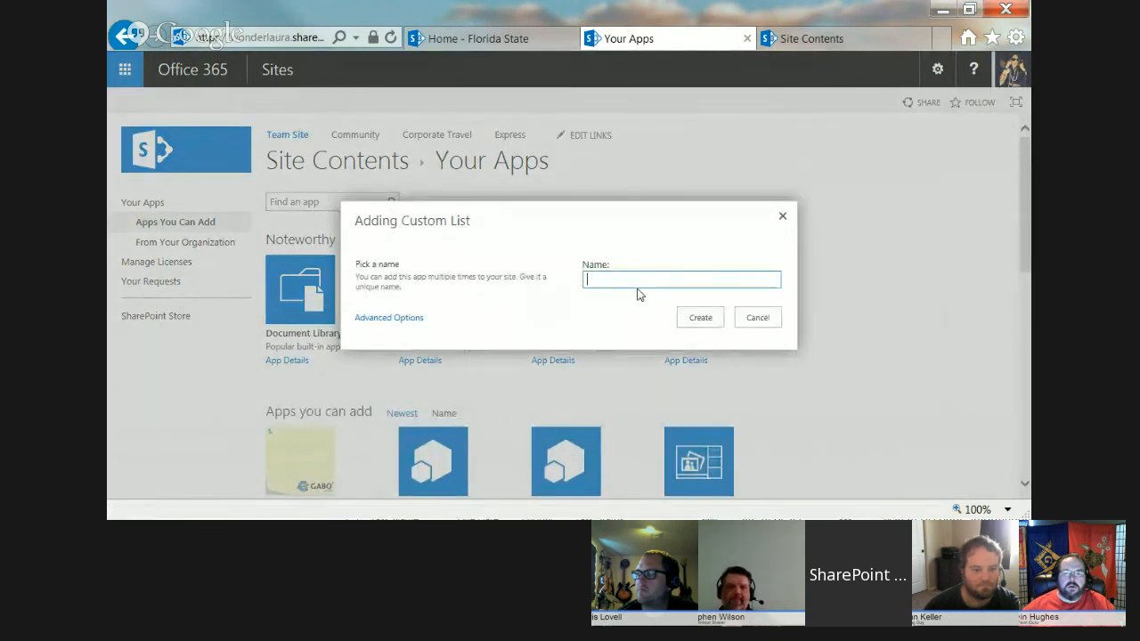
{"action": "type", "text": "Timesheet"}
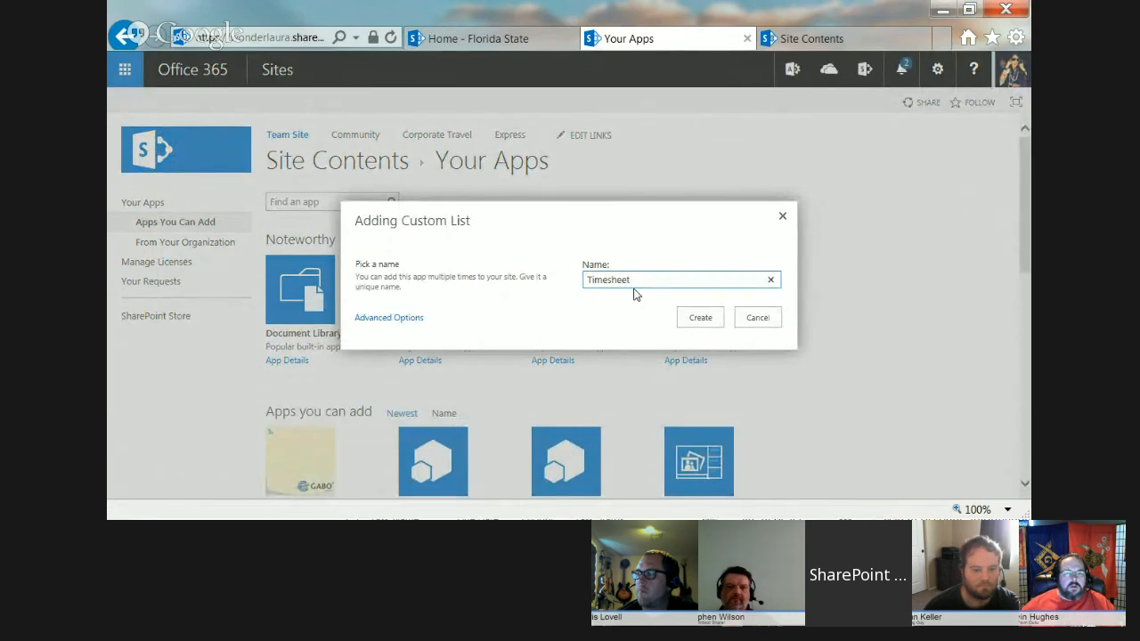
{"action": "left_click", "coordinate": [702, 318]}
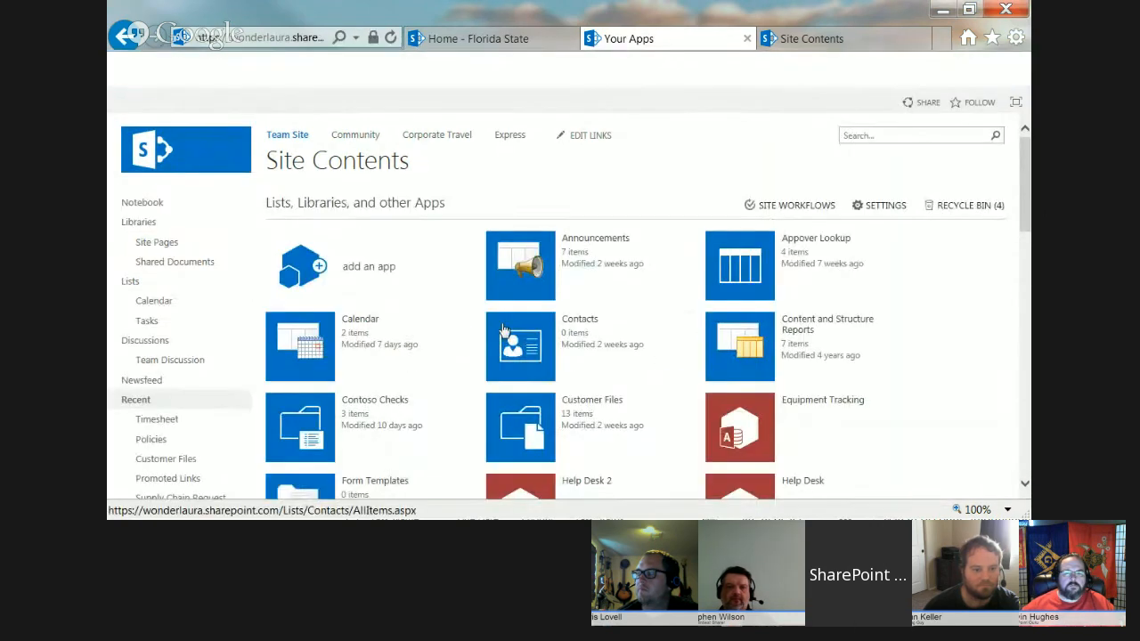
Open the Timesheet list and add a Date column of type Date and Time, in Date & Time format with Today's Date as default.
{"action": "scroll", "coordinate": [534, 285], "scroll_direction": "down", "scroll_amount": 15}
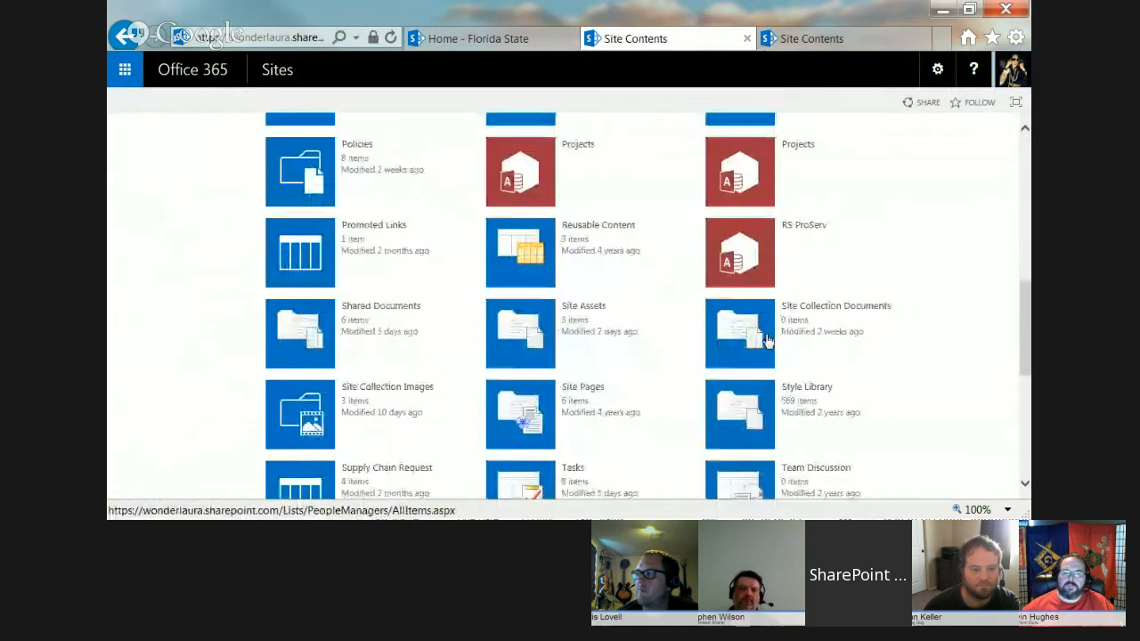
{"action": "left_click", "coordinate": [375, 207]}
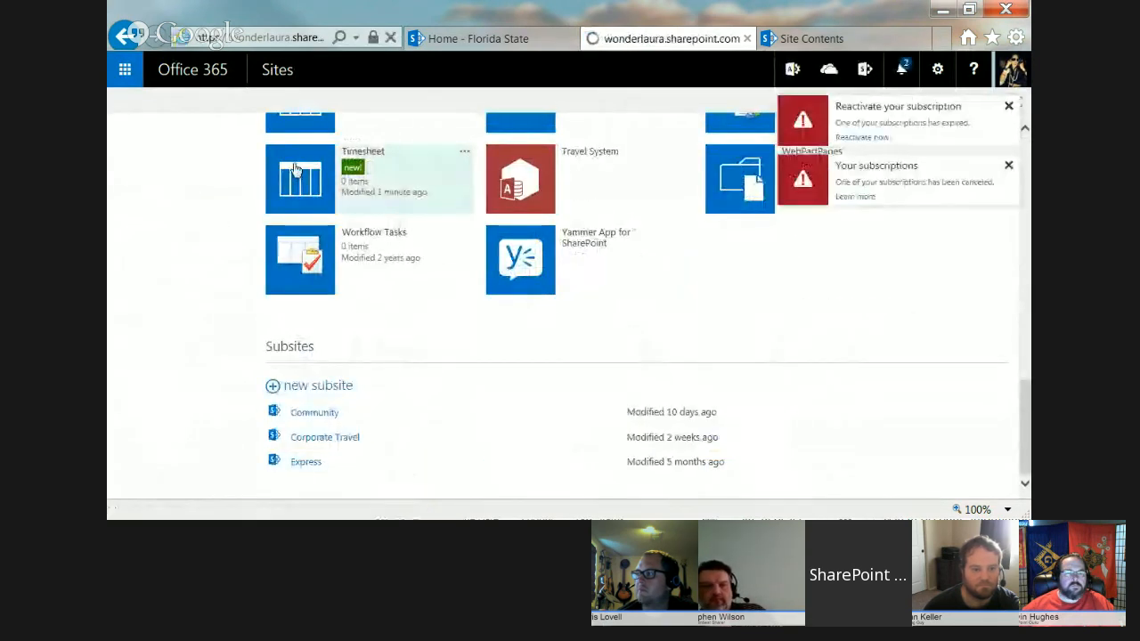
{"action": "left_click", "coordinate": [213, 104]}
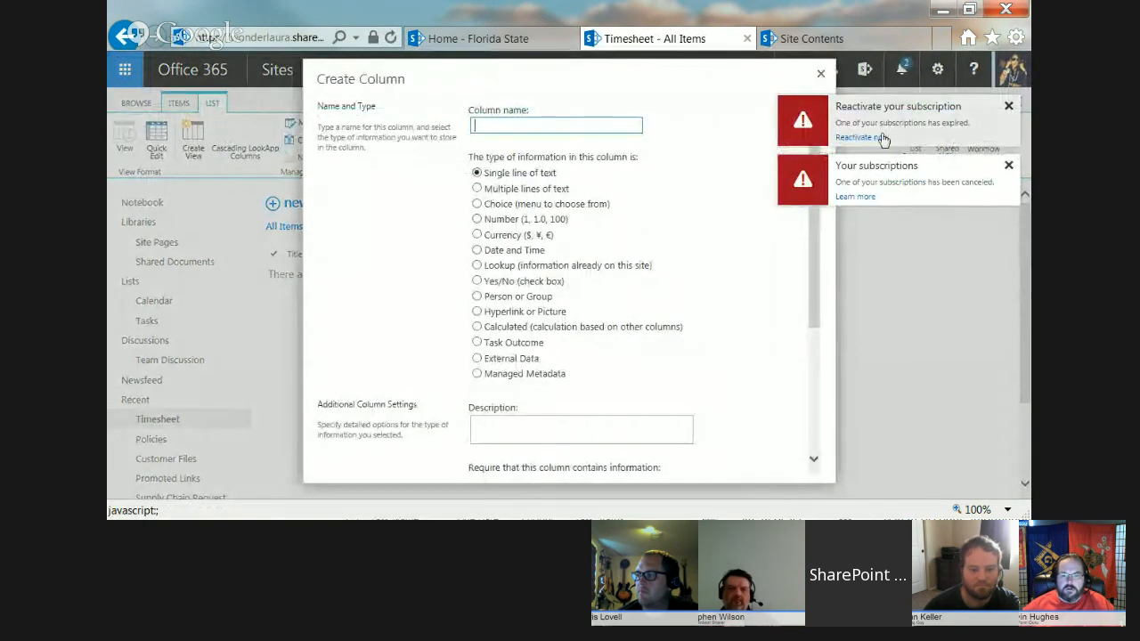
{"action": "left_click", "coordinate": [1009, 106]}
{"action": "left_click", "coordinate": [1008, 107]}
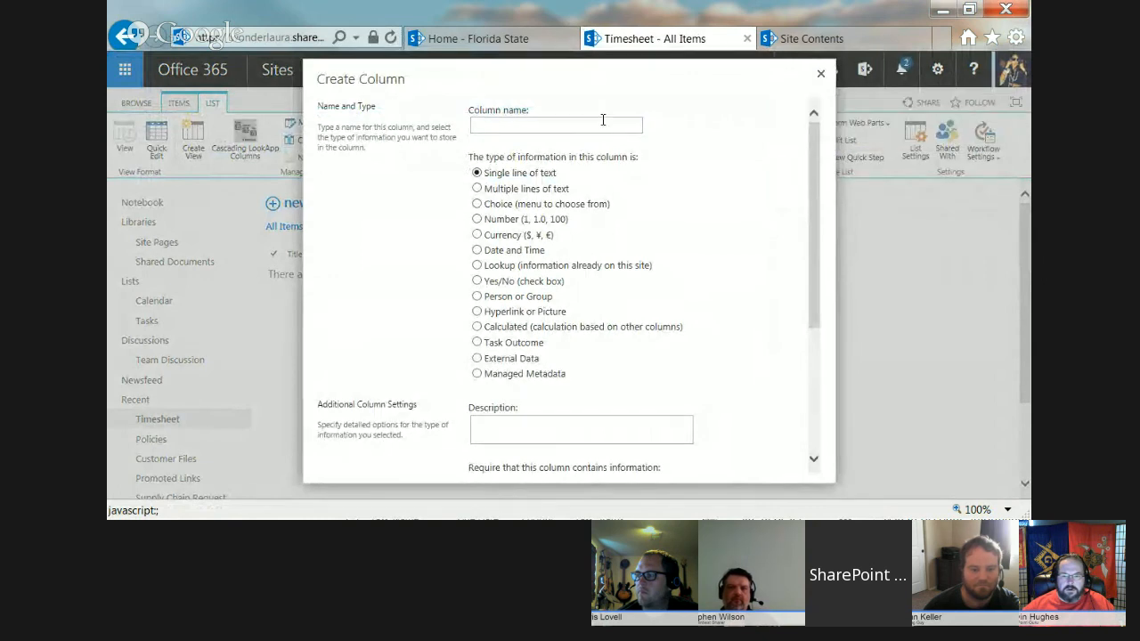
{"action": "left_click", "coordinate": [547, 127]}
{"action": "type", "text": "Date"}
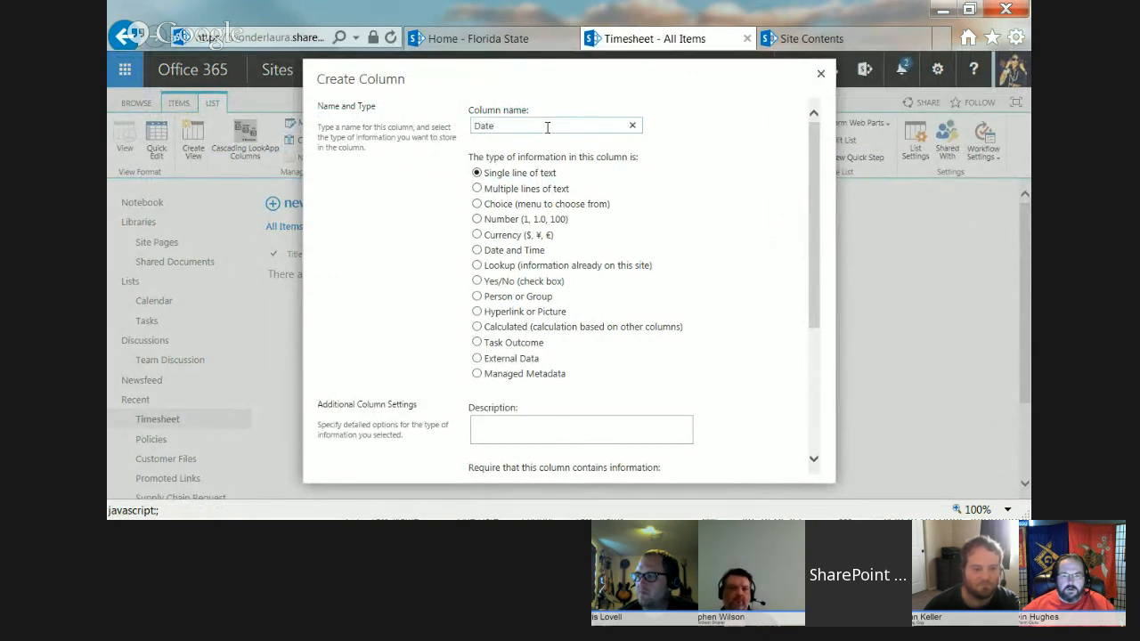
{"action": "left_click", "coordinate": [477, 250]}
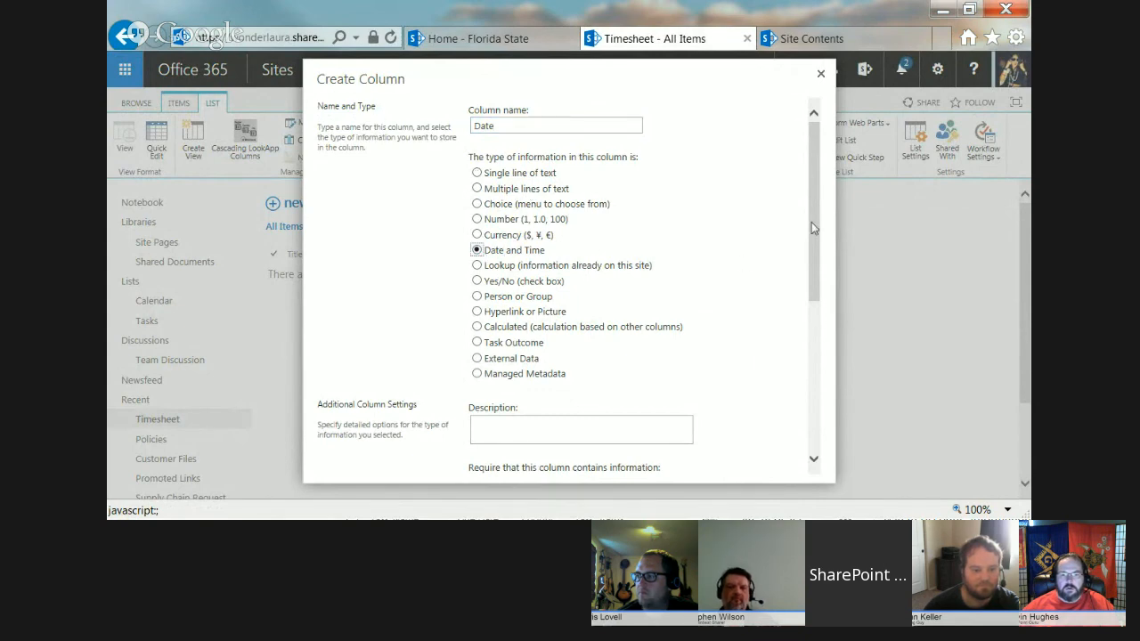
{"action": "left_click_drag", "start_coordinate": [818, 217], "coordinate": [822, 371]}
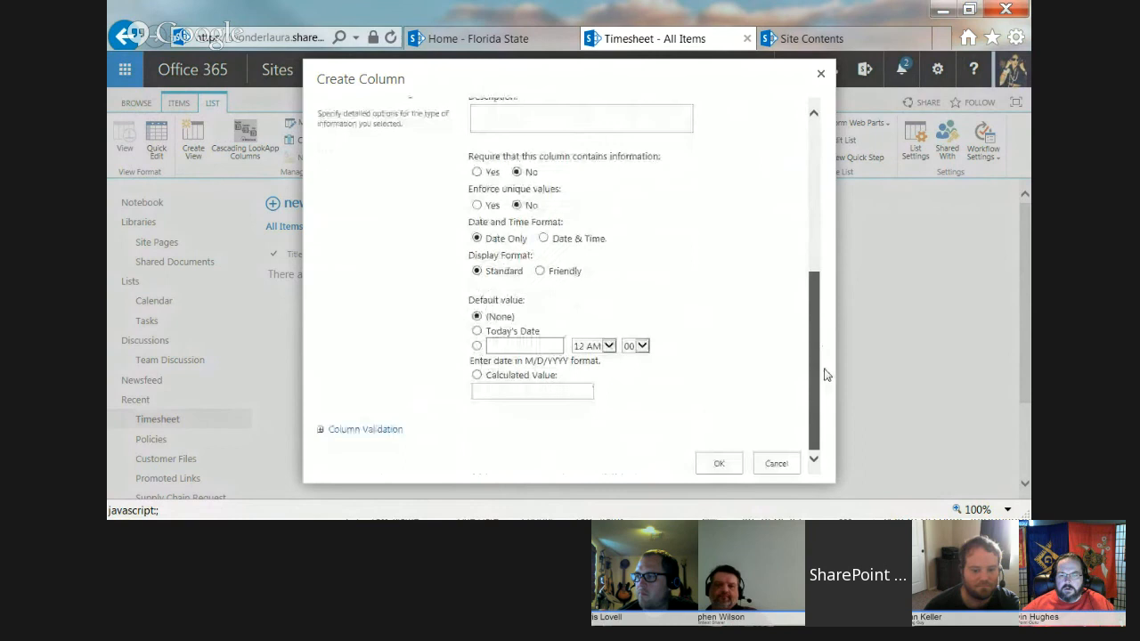
{"action": "left_click", "coordinate": [543, 239]}
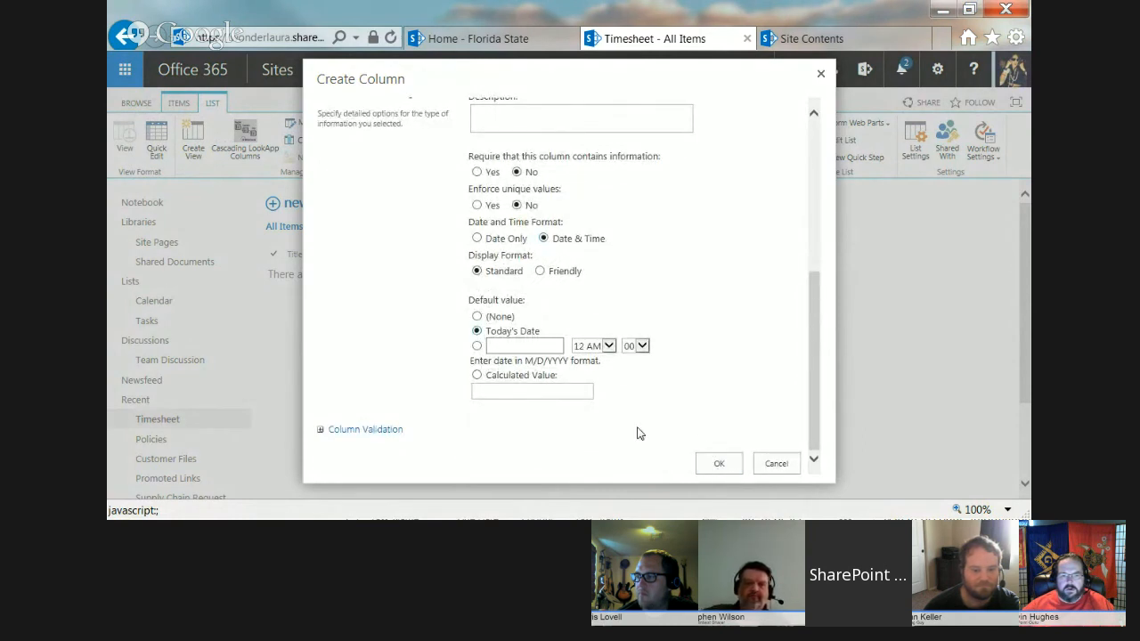
{"action": "left_click", "coordinate": [718, 464]}
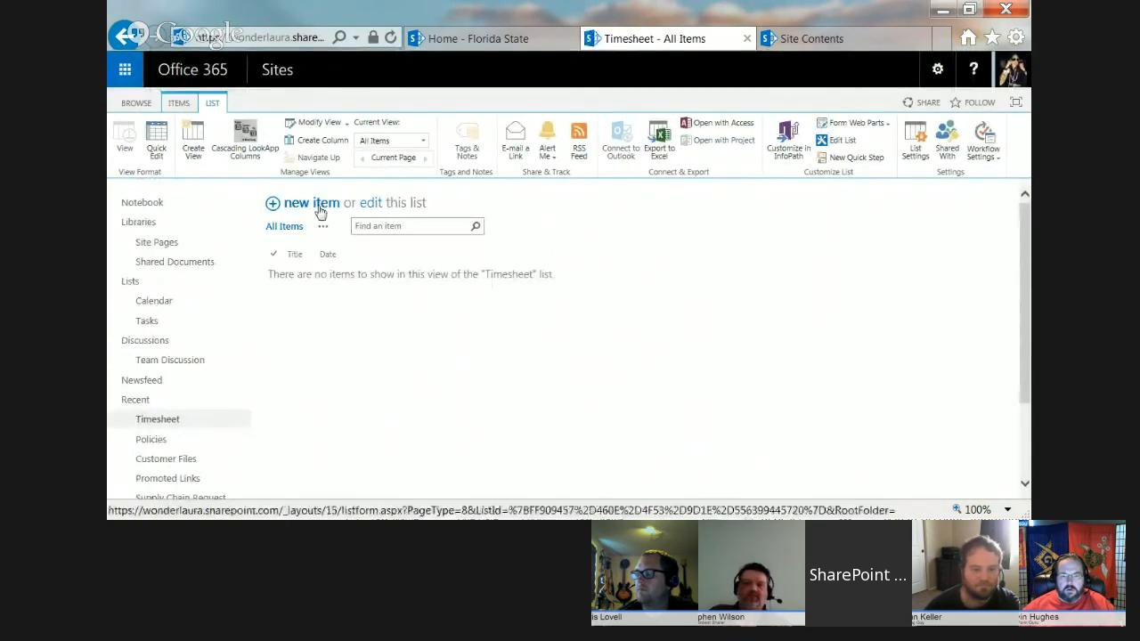
Set up a new Choice column named Project in the Timesheet list with the choices Project A, Project B and Project C.
{"action": "left_click", "coordinate": [330, 140]}
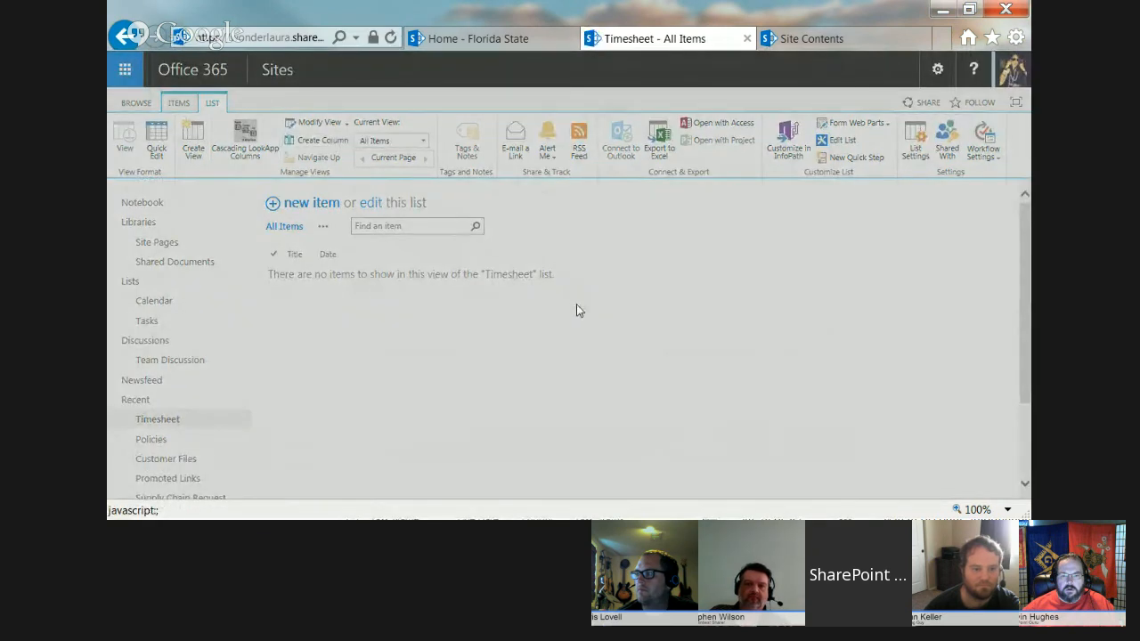
{"action": "type", "text": "Project"}
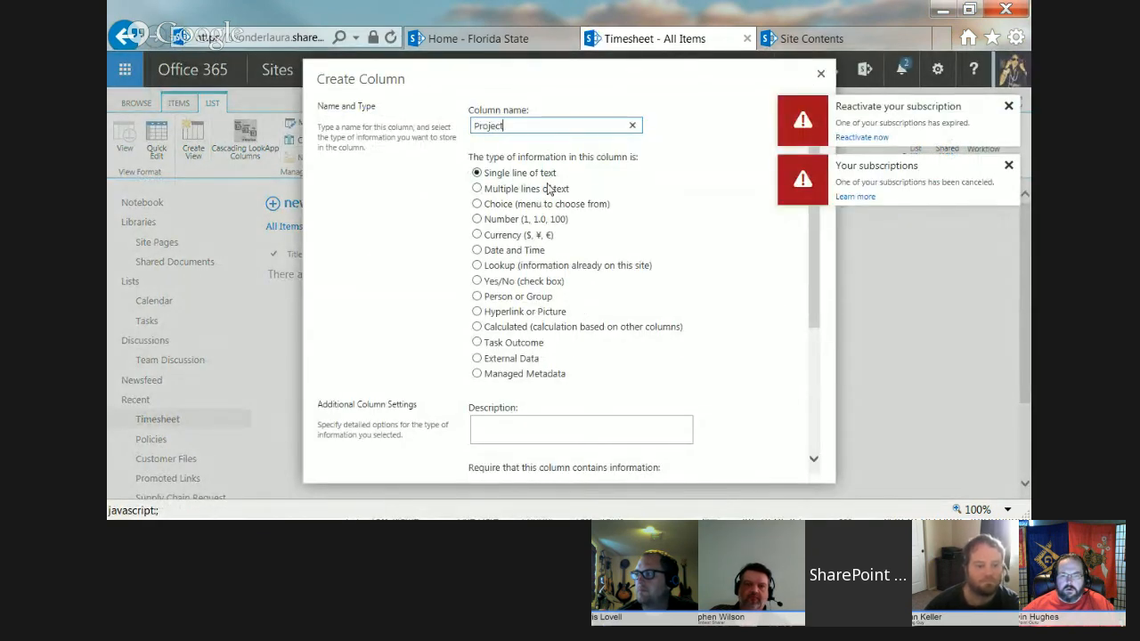
{"action": "key", "text": "BackSpace"}
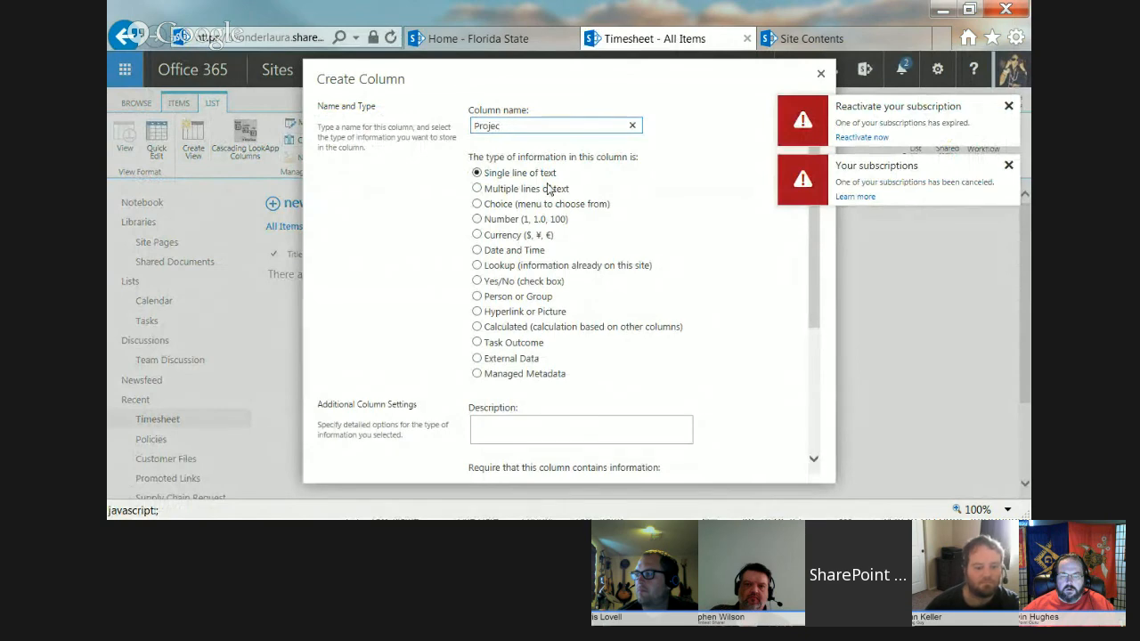
{"action": "left_click", "coordinate": [478, 204]}
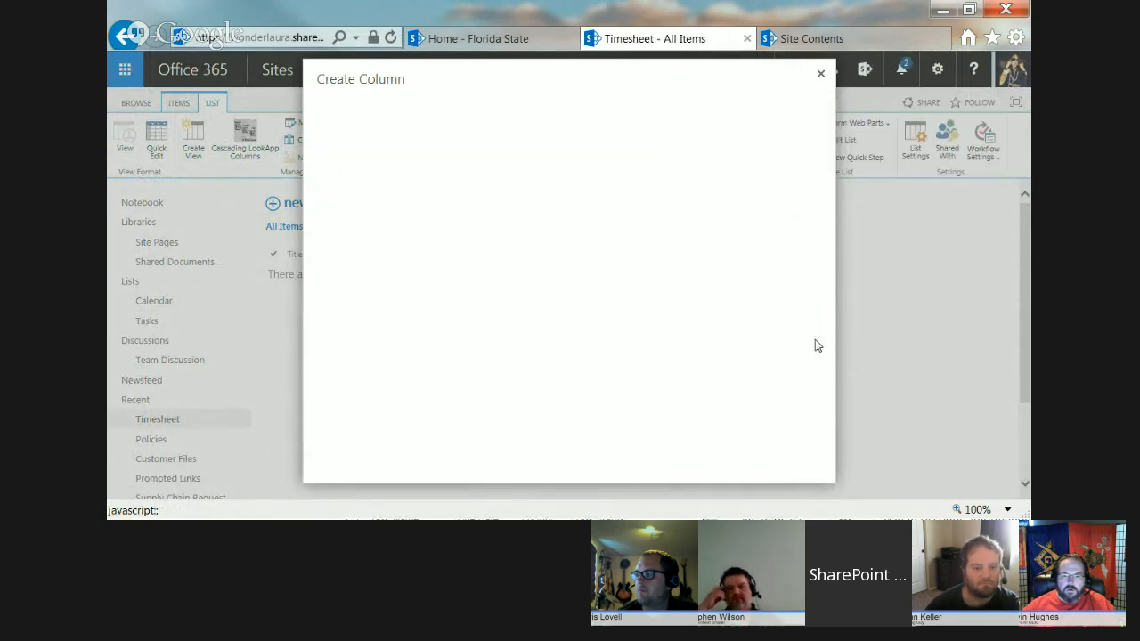
{"action": "scroll", "coordinate": [815, 346], "scroll_direction": "down", "scroll_amount": 5}
{"action": "left_click_drag", "start_coordinate": [681, 272], "coordinate": [398, 200]}
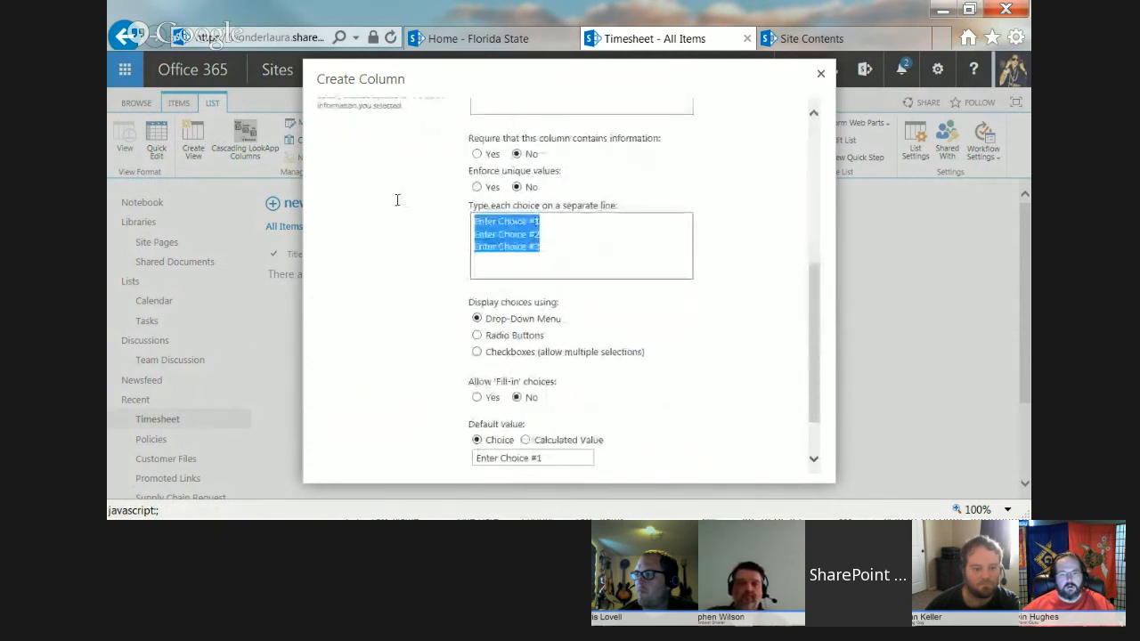
{"action": "type", "text": "Project C"}
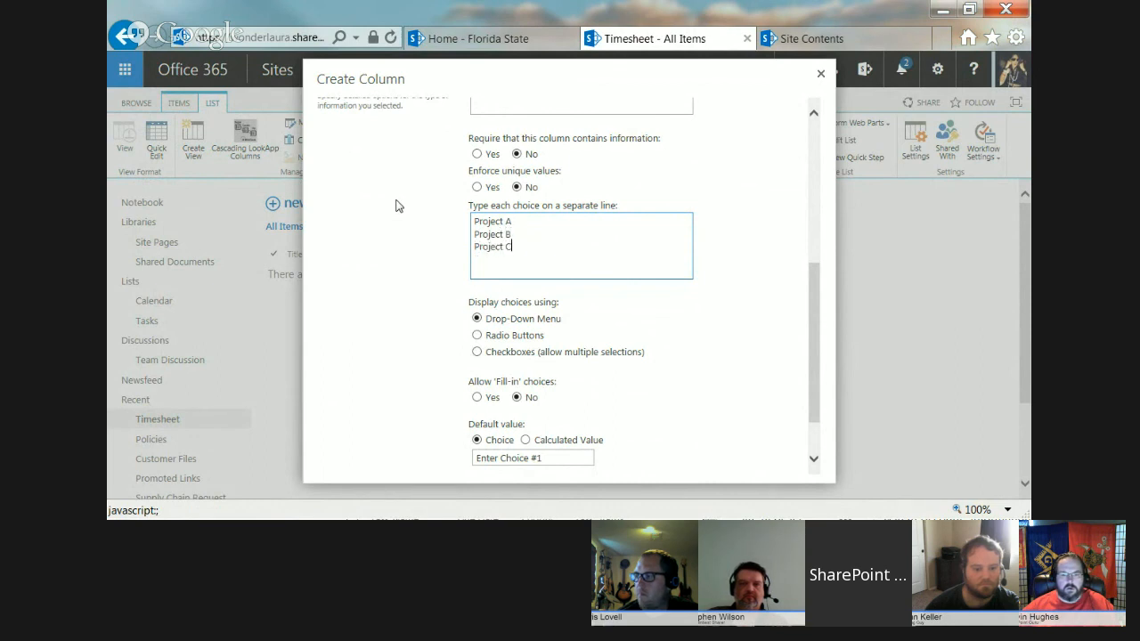
Clear the Project column's default value and create the column.
{"action": "left_click", "coordinate": [570, 457]}
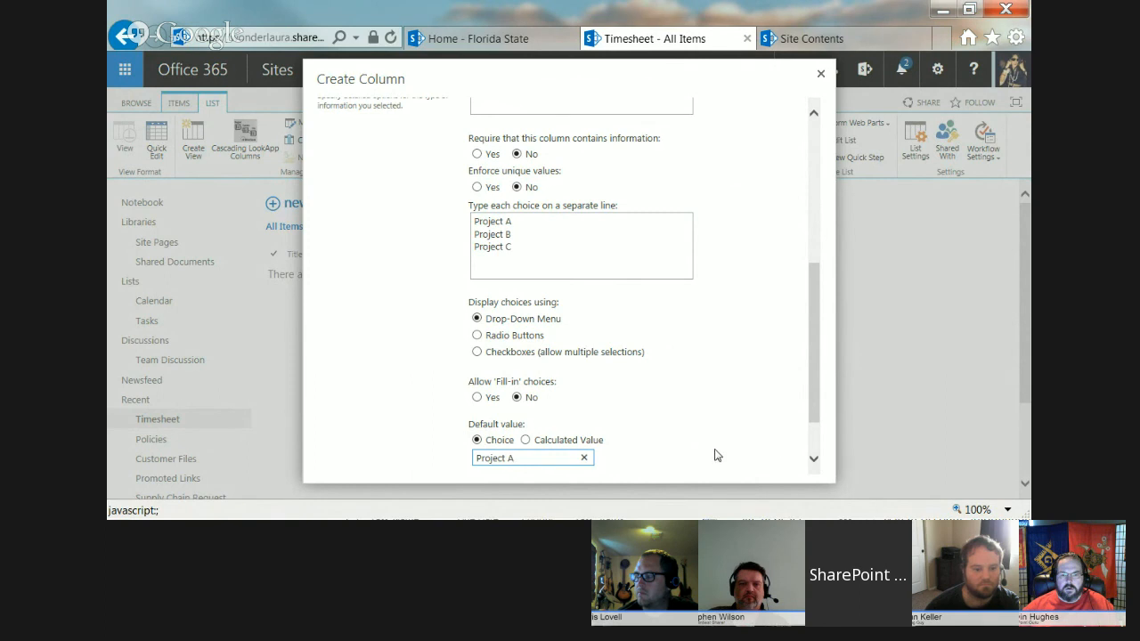
{"action": "left_click_drag", "start_coordinate": [547, 455], "coordinate": [439, 443]}
{"action": "key", "text": "BackSpace"}
{"action": "scroll", "coordinate": [812, 442], "scroll_direction": "down", "scroll_amount": 2}
{"action": "left_click", "coordinate": [723, 463]}
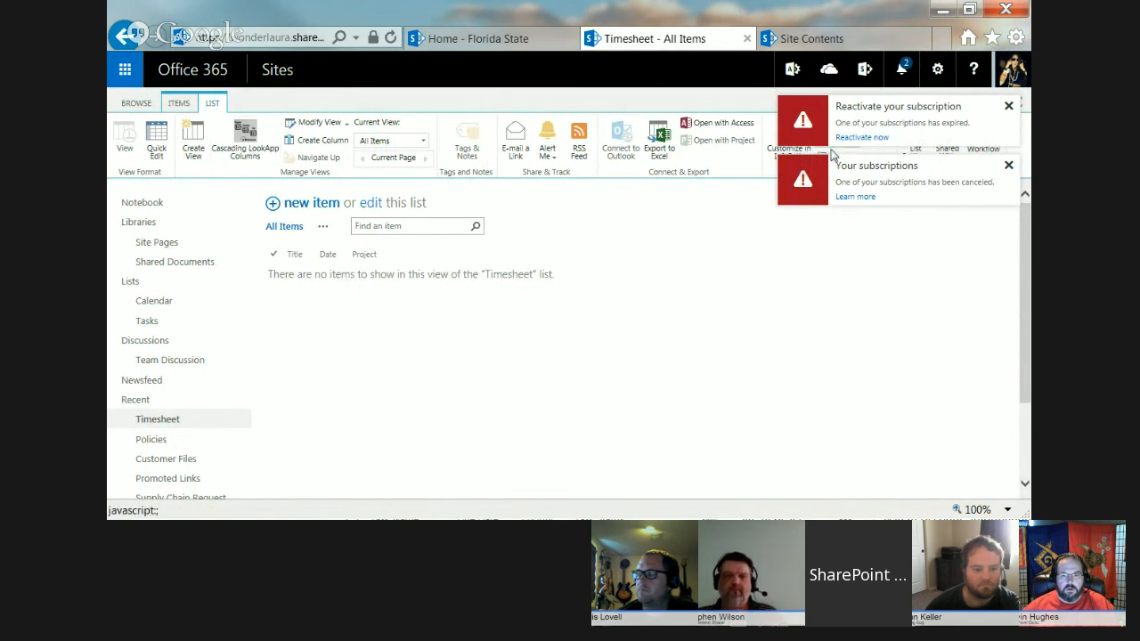
Review the Timesheet list's columns in its settings, and check the new item form without saving an item.
{"action": "left_click", "coordinate": [1009, 106]}
{"action": "left_click", "coordinate": [1009, 106]}
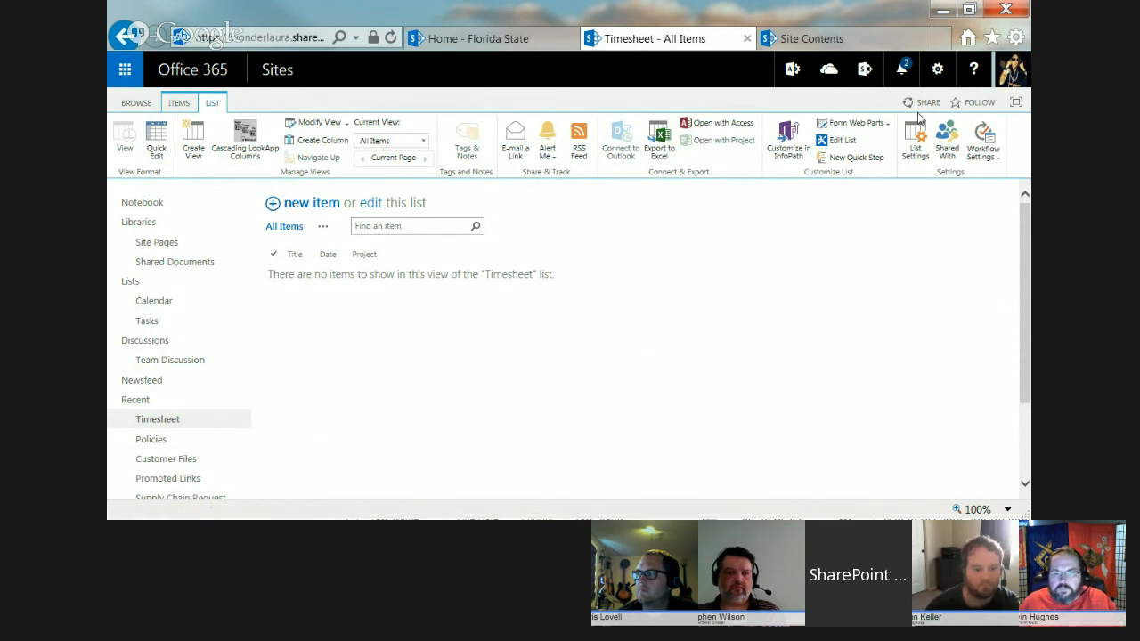
{"action": "left_click", "coordinate": [916, 149]}
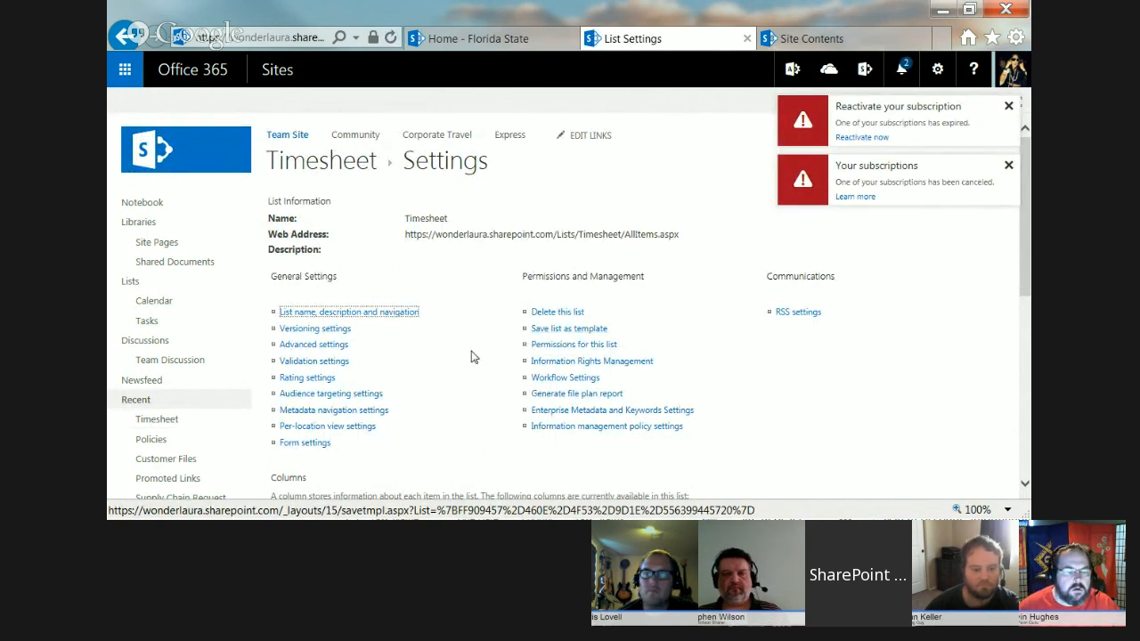
{"action": "scroll", "coordinate": [473, 356], "scroll_direction": "down", "scroll_amount": 5}
{"action": "scroll", "coordinate": [472, 357], "scroll_direction": "up", "scroll_amount": 3}
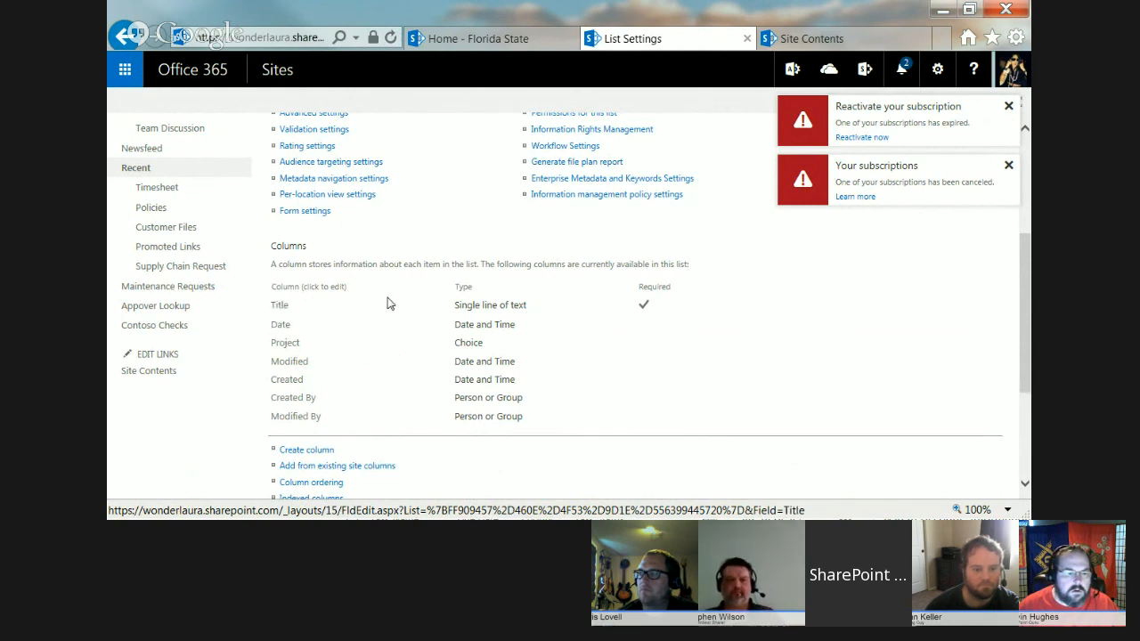
{"action": "scroll", "coordinate": [386, 304], "scroll_direction": "up", "scroll_amount": 3}
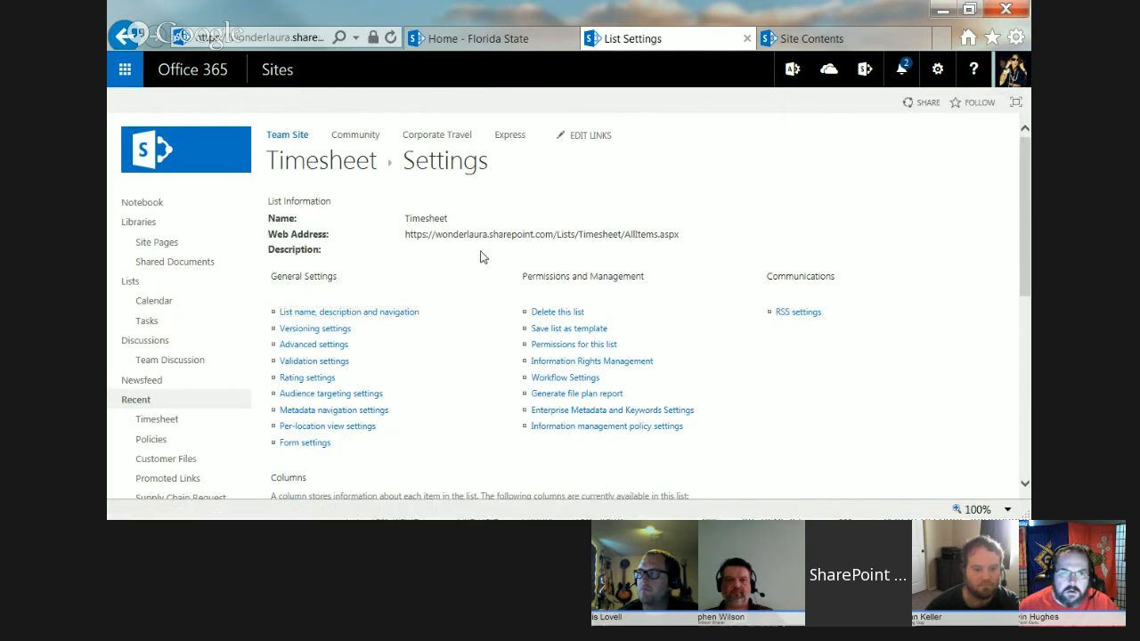
{"action": "left_click", "coordinate": [314, 206]}
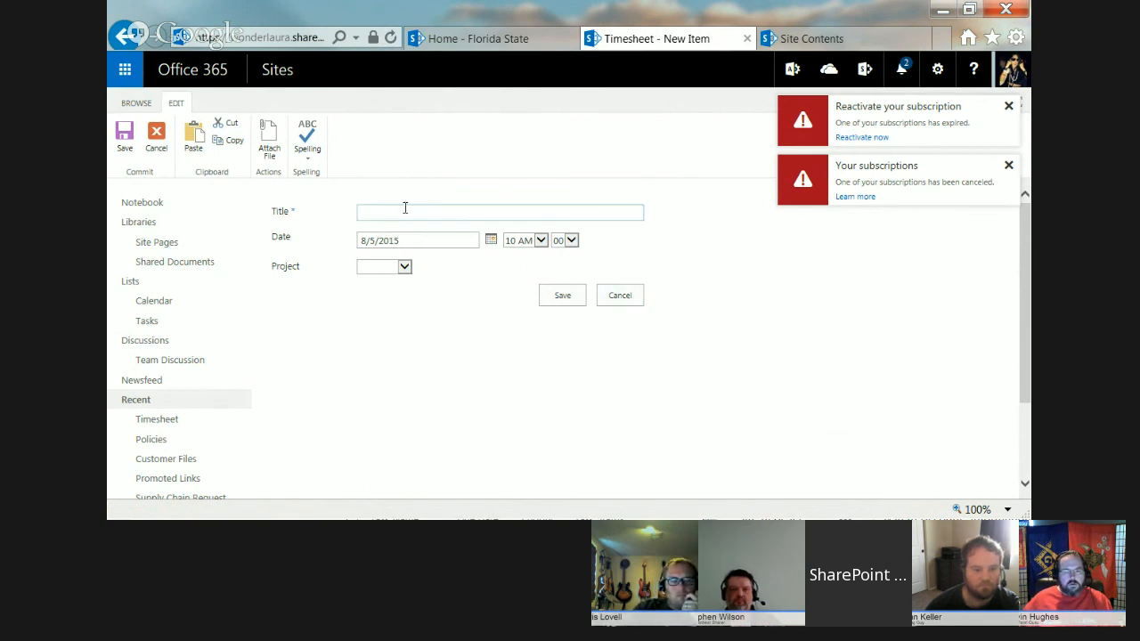
{"action": "left_click", "coordinate": [616, 298]}
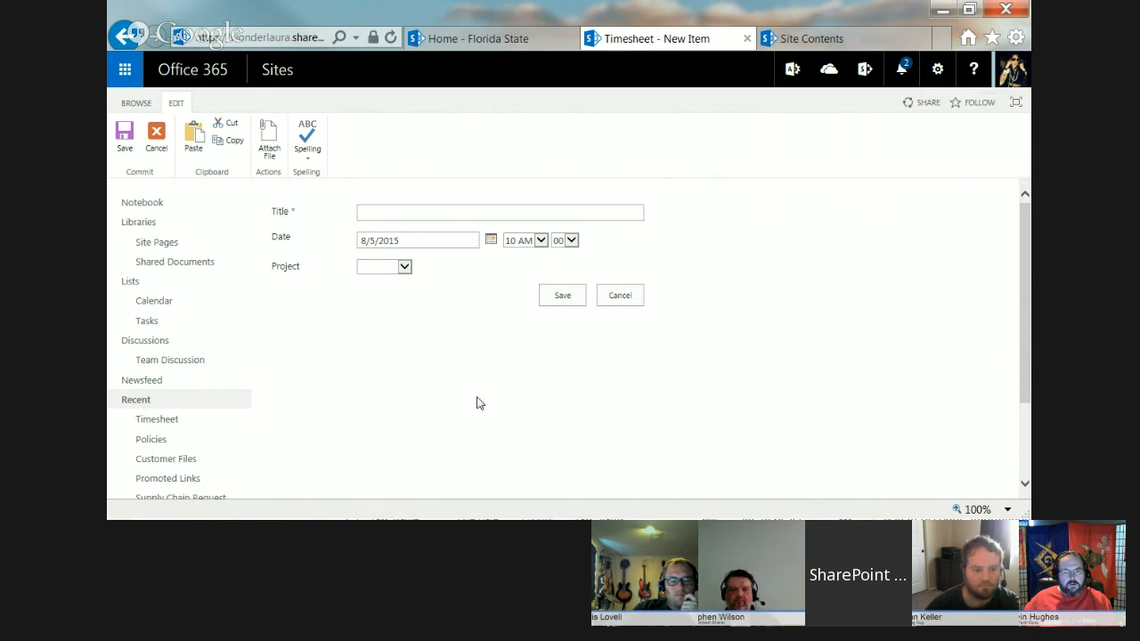
Allow management of content types in the Timesheet list's advanced settings and save the change.
{"action": "left_click", "coordinate": [214, 104]}
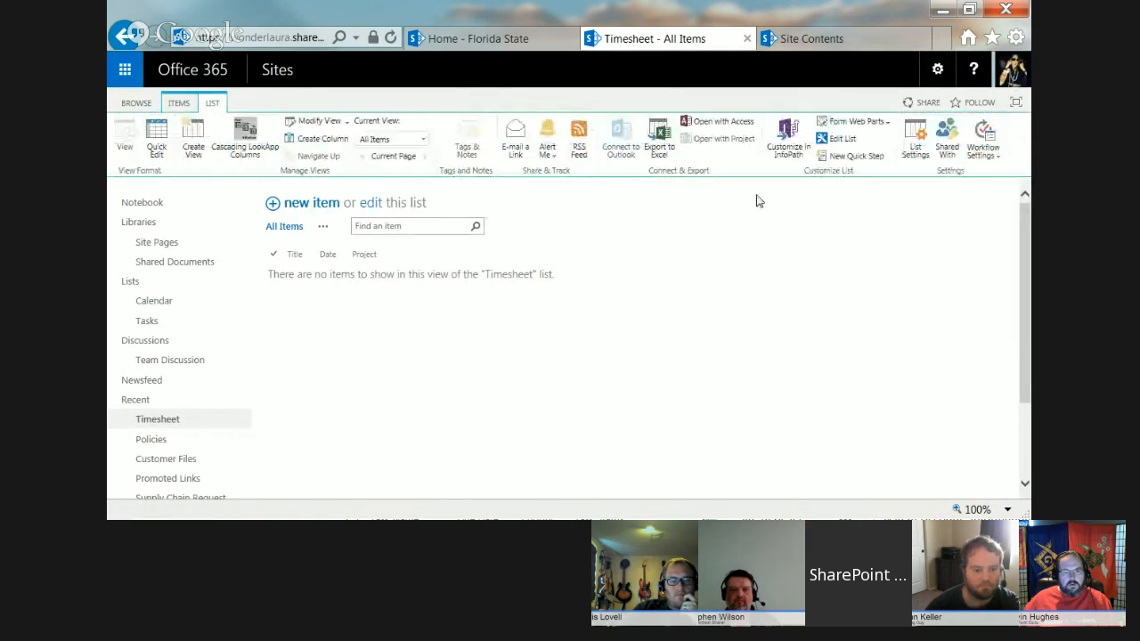
{"action": "left_click", "coordinate": [916, 138]}
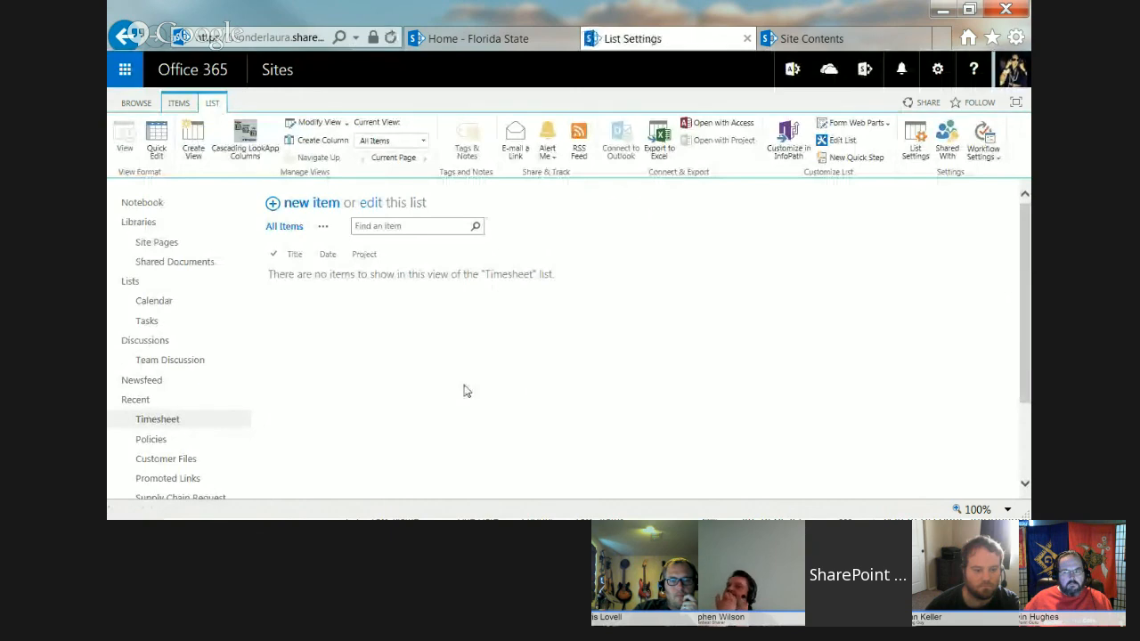
{"action": "left_click", "coordinate": [318, 344]}
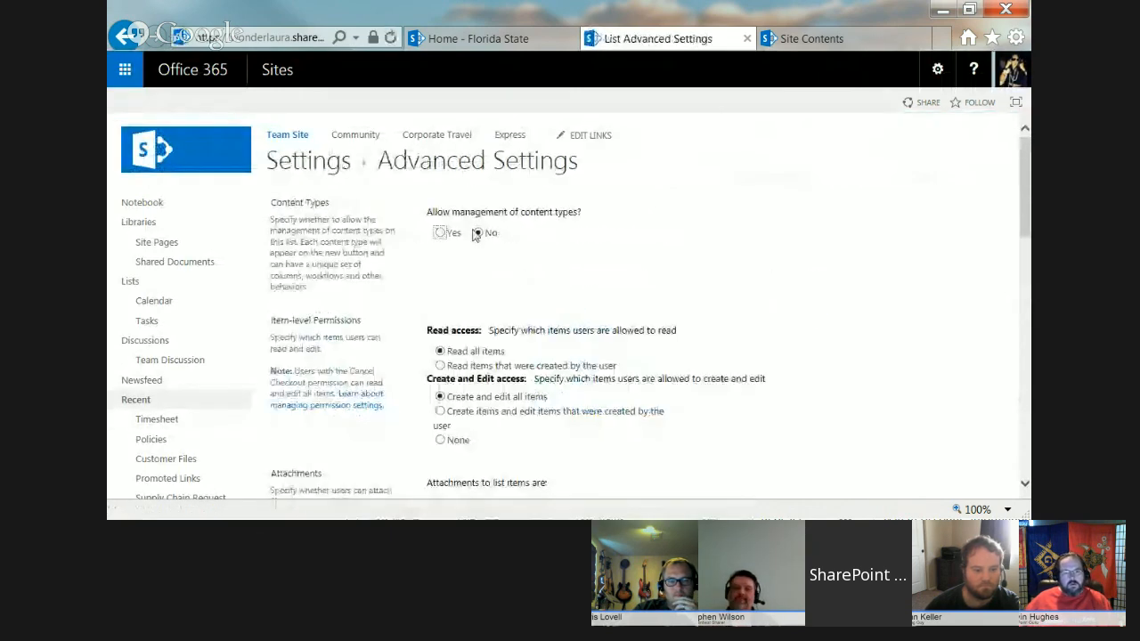
{"action": "left_click", "coordinate": [440, 233]}
{"action": "scroll", "coordinate": [1025, 414], "scroll_direction": "down", "scroll_amount": 4}
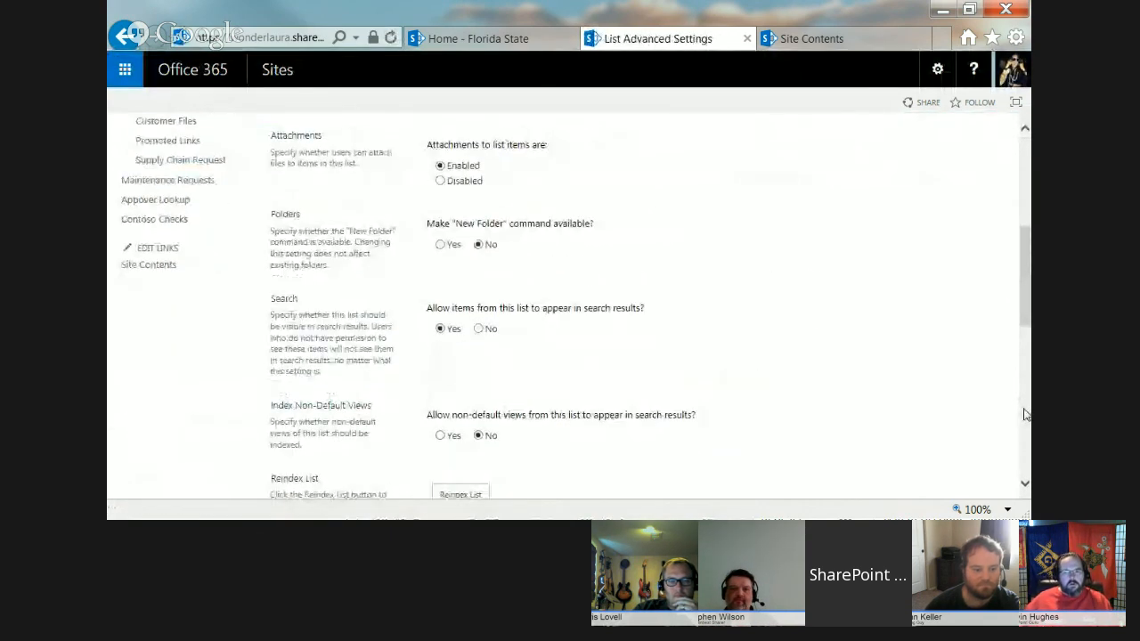
{"action": "scroll", "coordinate": [1024, 414], "scroll_direction": "down", "scroll_amount": 6}
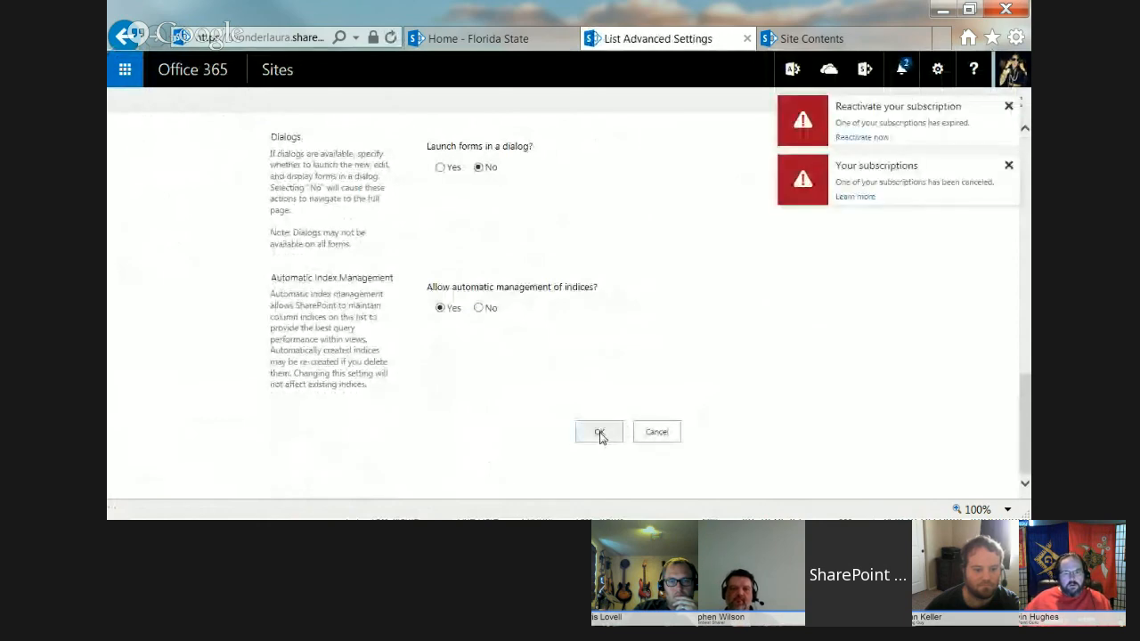
{"action": "left_click", "coordinate": [599, 433]}
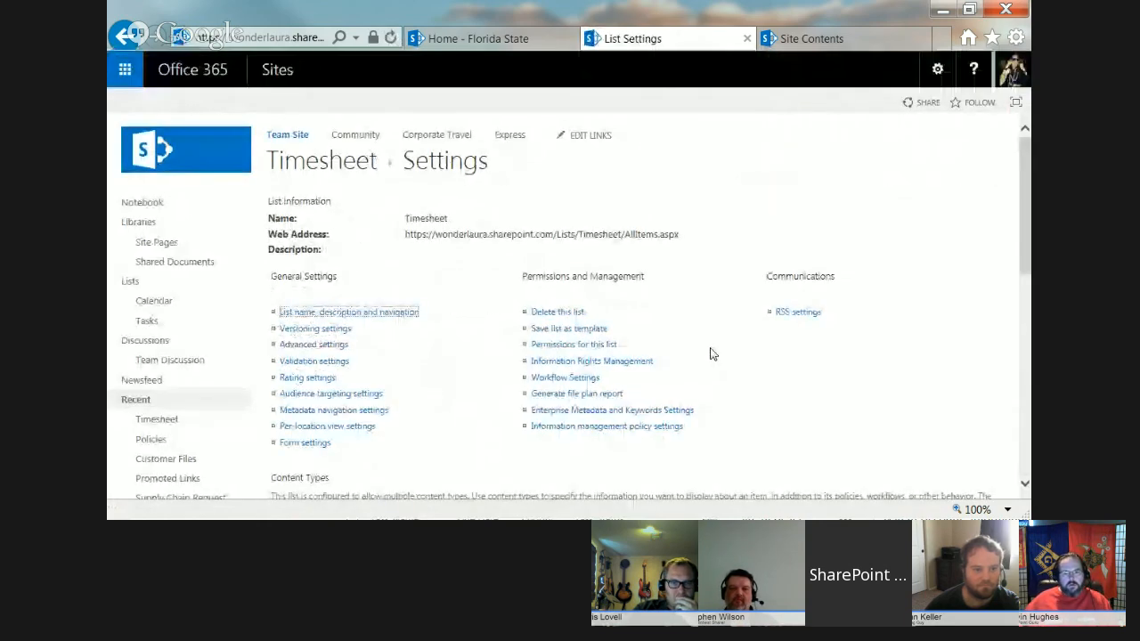
Set the Title column to Hidden in the Timesheet list's Item content type.
{"action": "scroll", "coordinate": [469, 323], "scroll_direction": "down", "scroll_amount": 3}
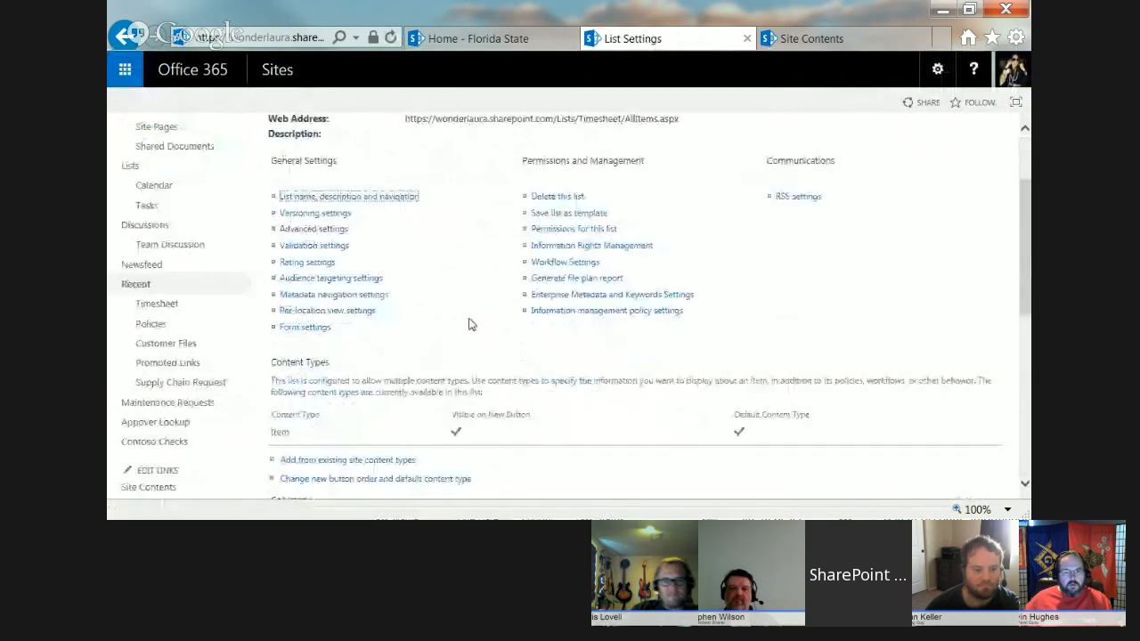
{"action": "left_click", "coordinate": [281, 435]}
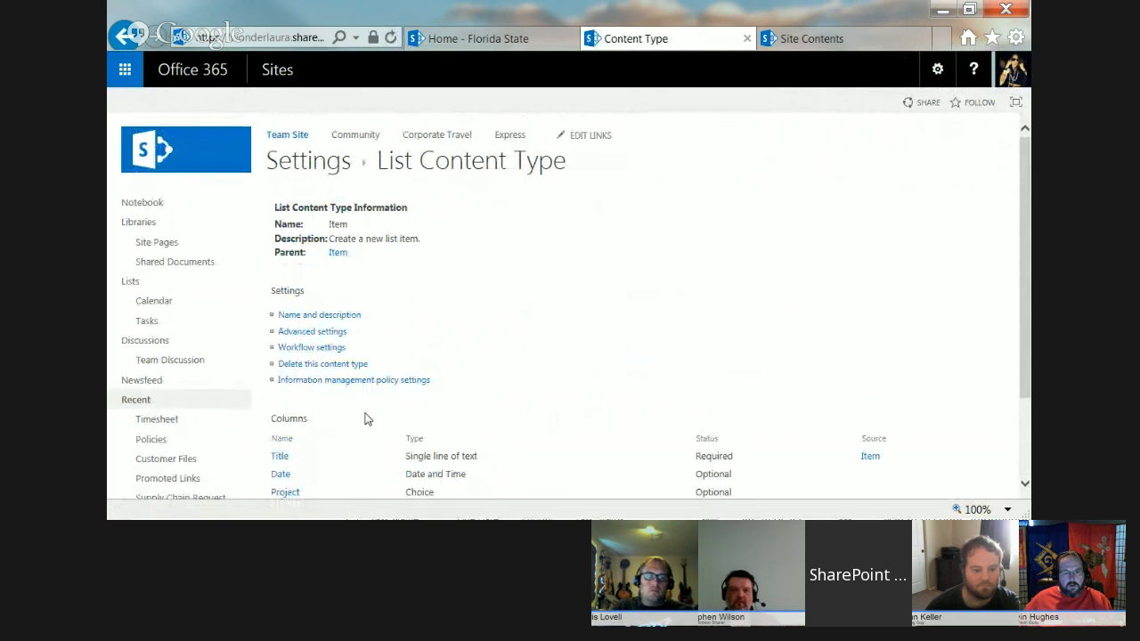
{"action": "scroll", "coordinate": [365, 418], "scroll_direction": "down", "scroll_amount": 2}
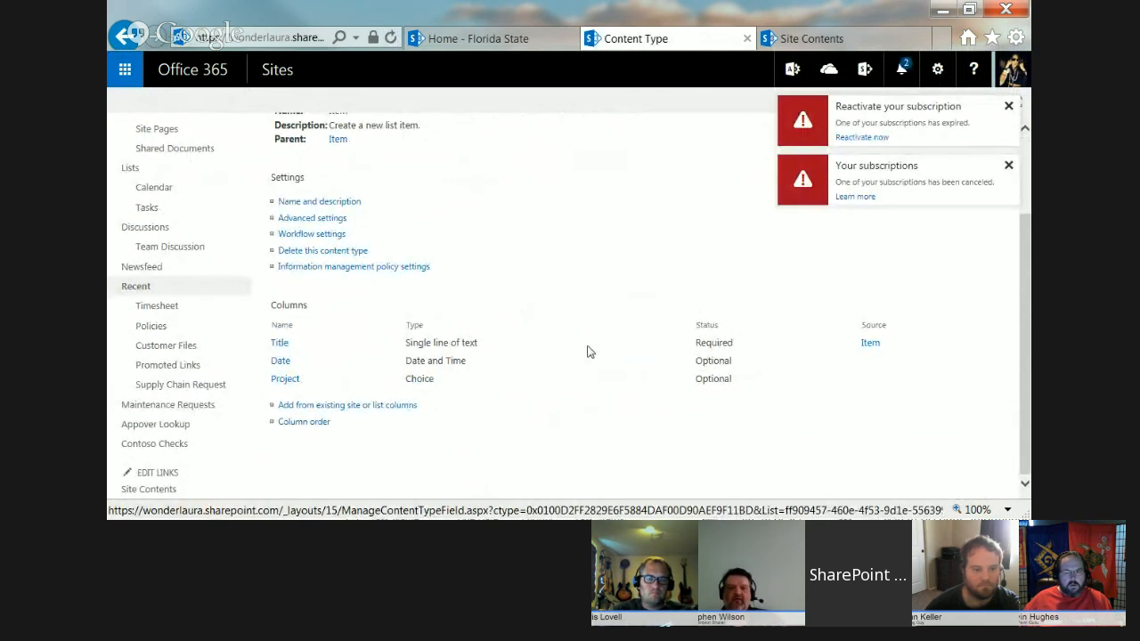
{"action": "left_click", "coordinate": [281, 343]}
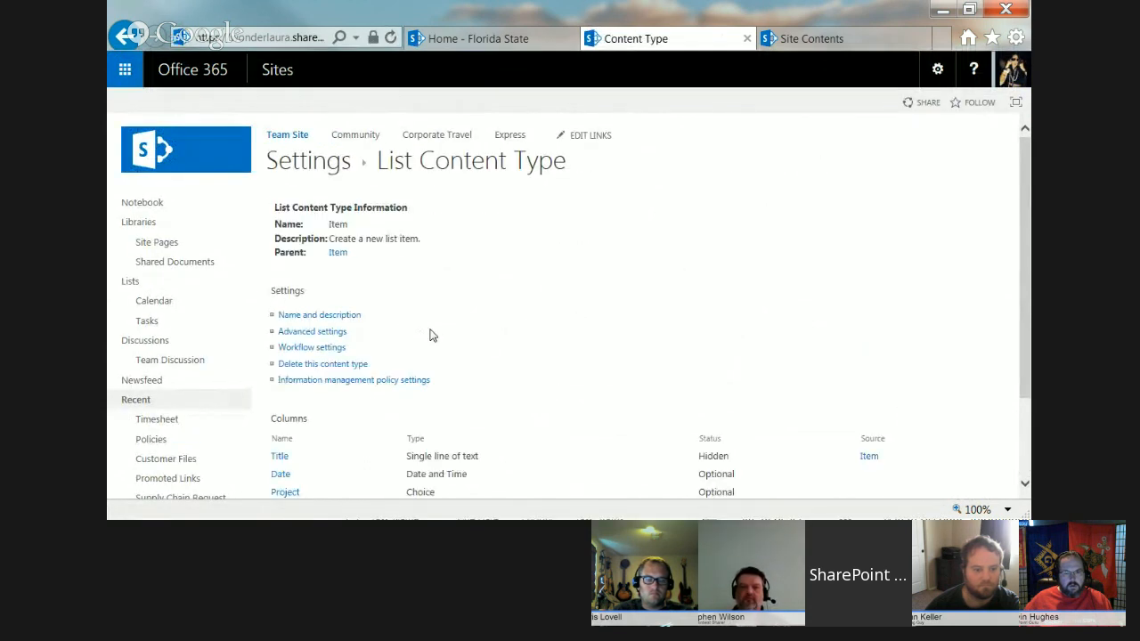
Return to the Timesheet list and save a new item with the default date and Project B as its project.
{"action": "left_click", "coordinate": [307, 166]}
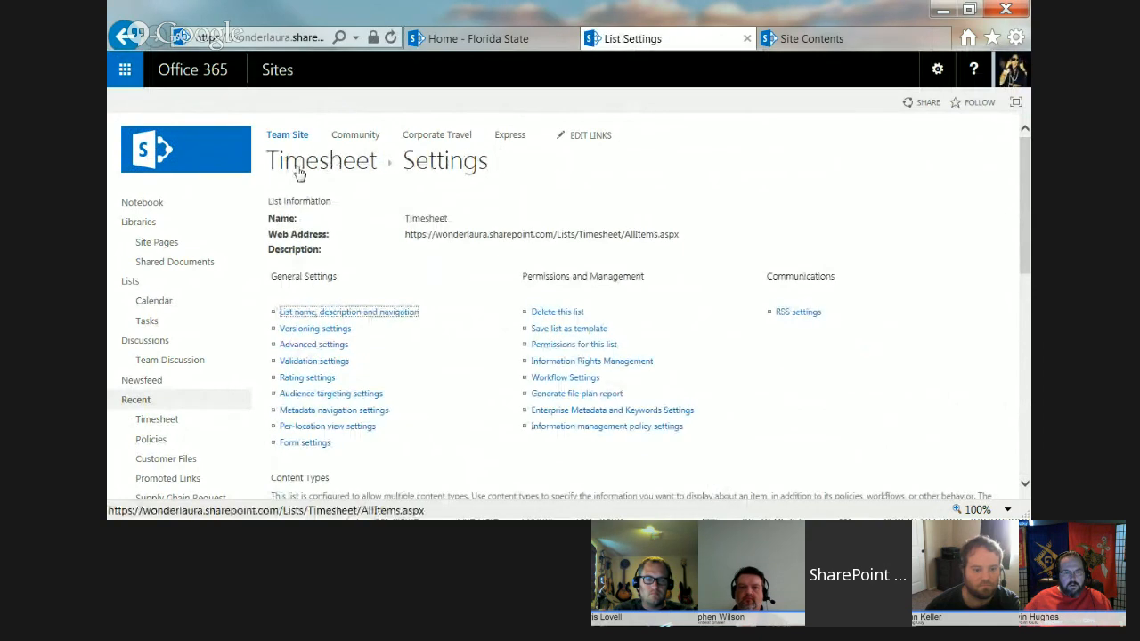
{"action": "left_click", "coordinate": [300, 165]}
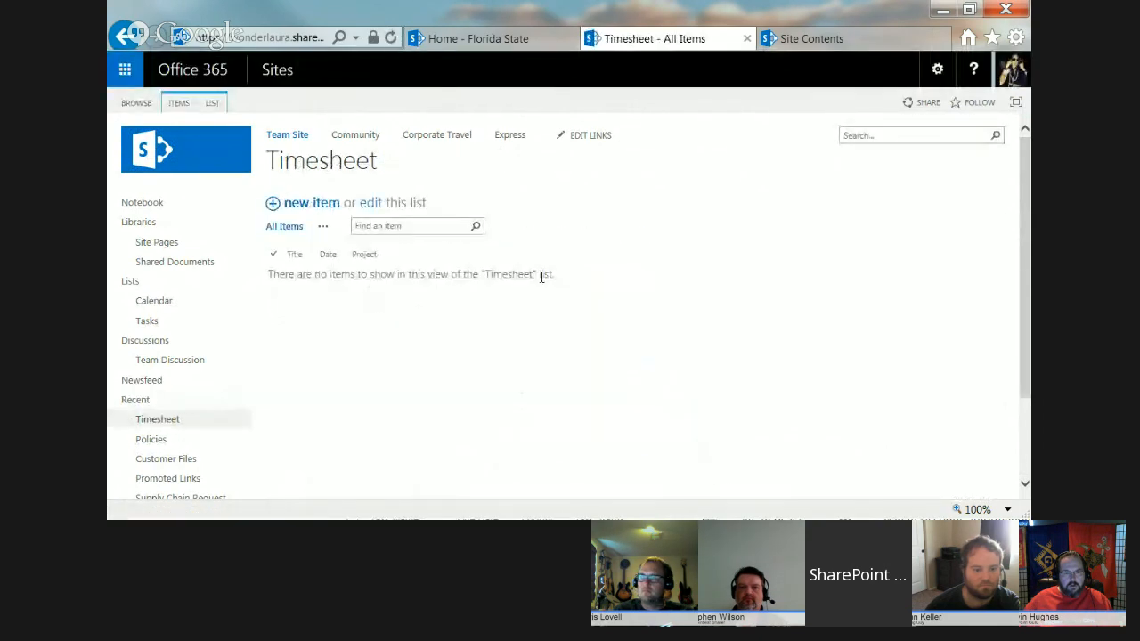
{"action": "left_click", "coordinate": [316, 203]}
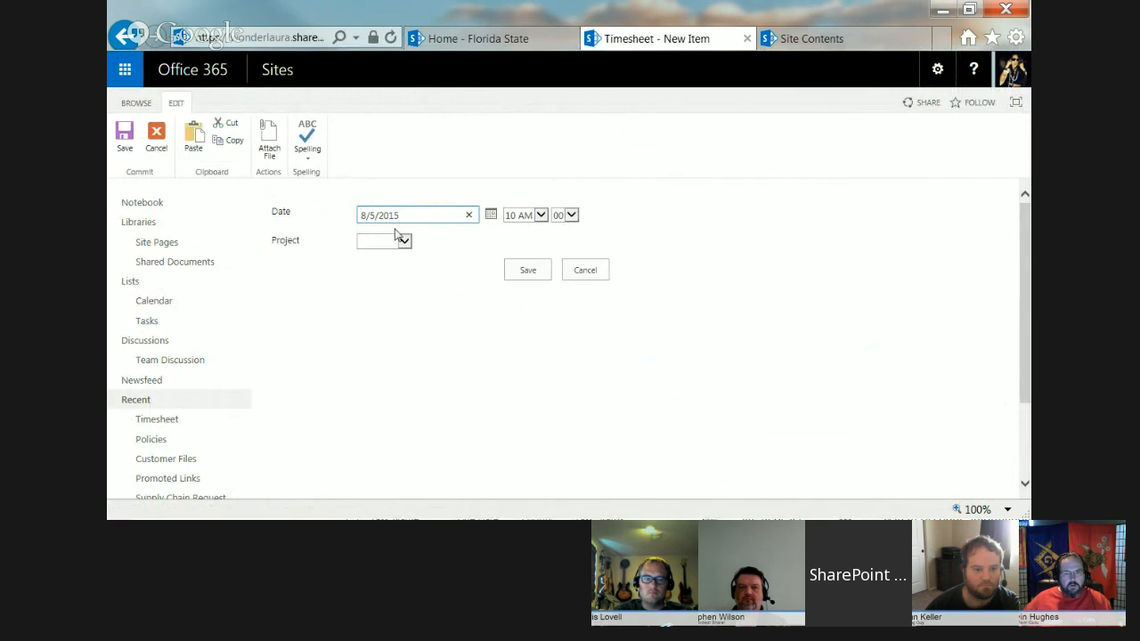
{"action": "left_click", "coordinate": [406, 242]}
{"action": "left_click", "coordinate": [382, 261]}
{"action": "left_click", "coordinate": [526, 270]}
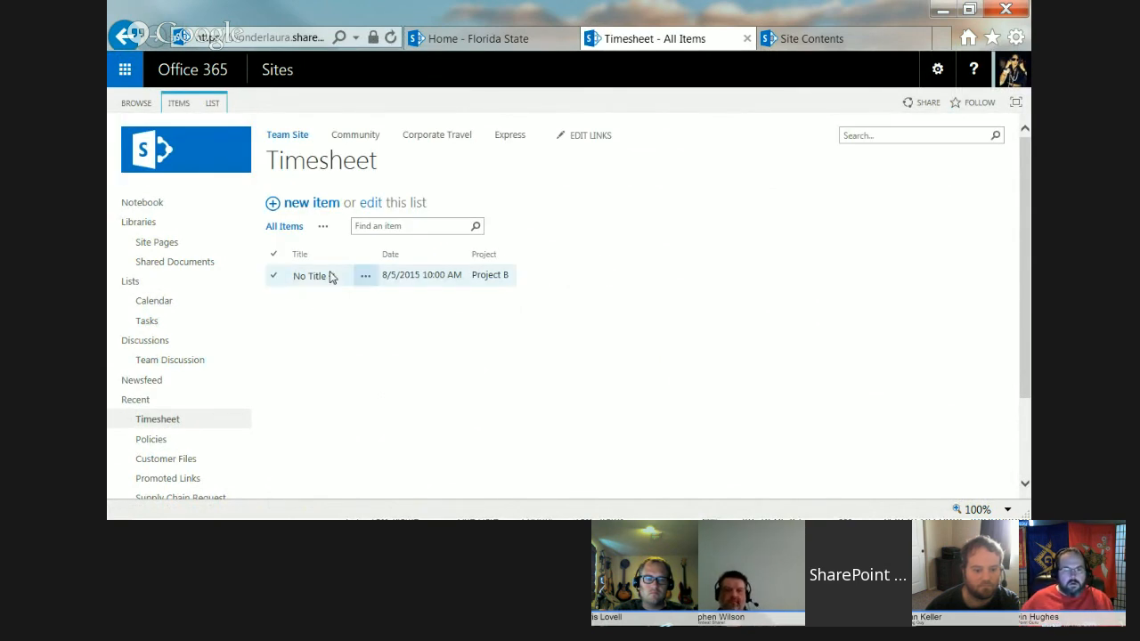
Save the Timesheet list as a template with file name and template name Timesheet, without content, and return to the list settings.
{"action": "left_click", "coordinate": [212, 104]}
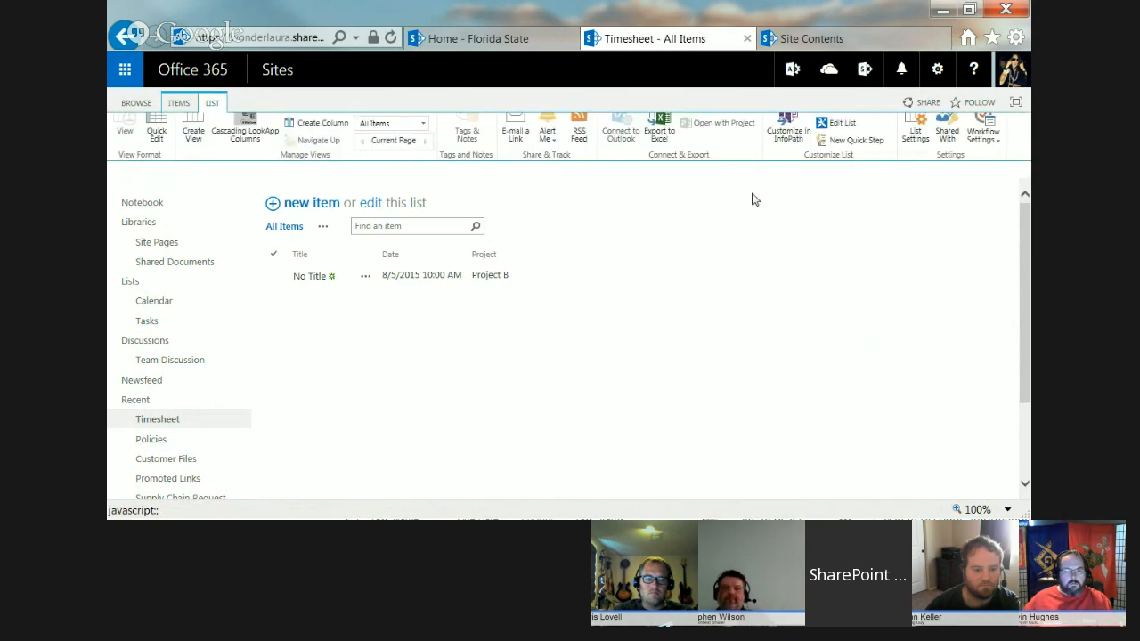
{"action": "left_click", "coordinate": [908, 153]}
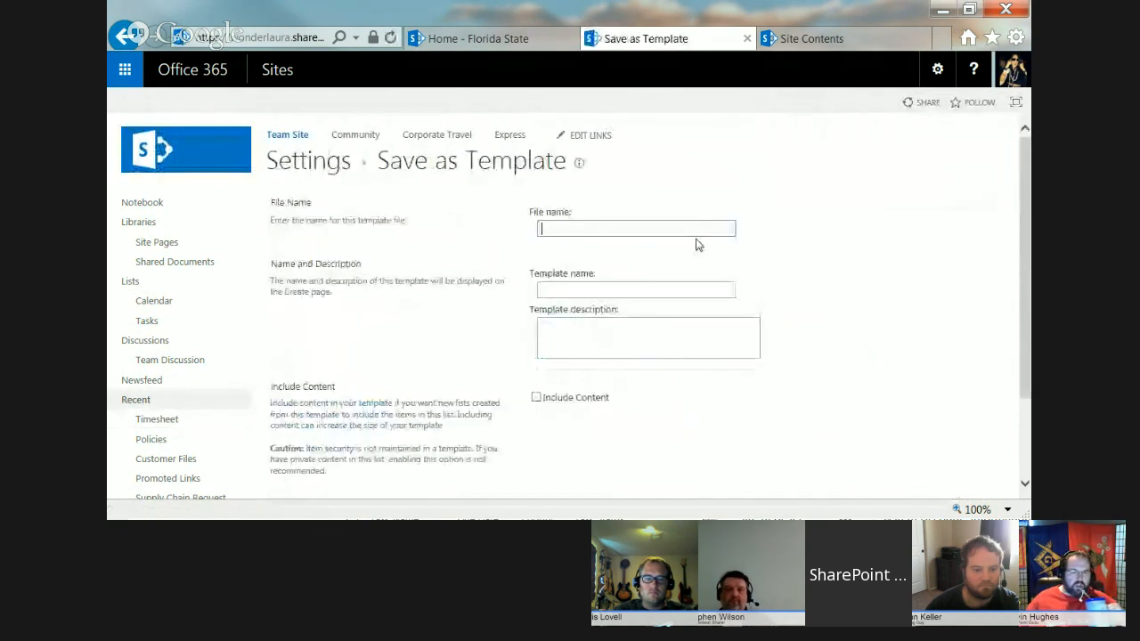
{"action": "left_click", "coordinate": [631, 225]}
{"action": "type", "text": "Times"}
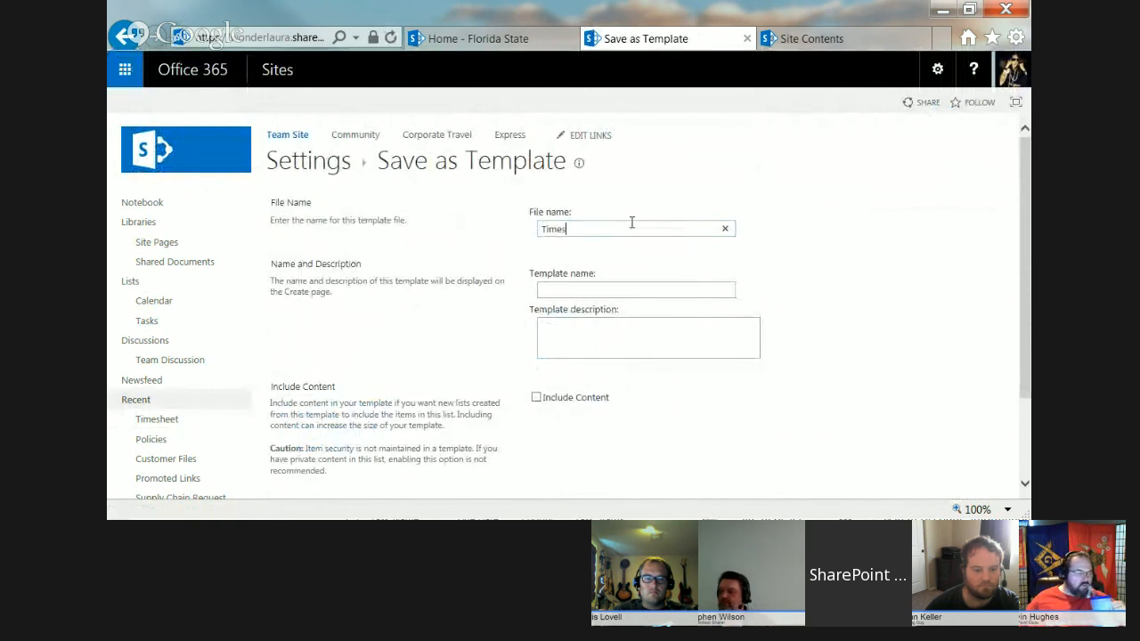
{"action": "type", "text": "heet"}
{"action": "key", "text": "Tab"}
{"action": "type", "text": "Timesh"}
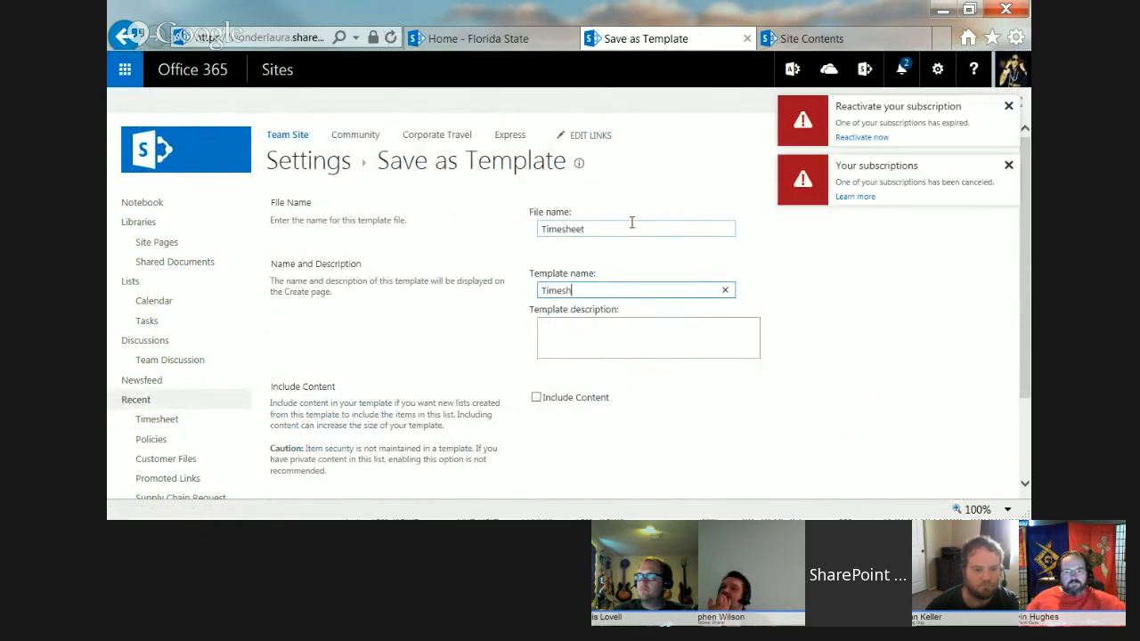
{"action": "type", "text": "eet"}
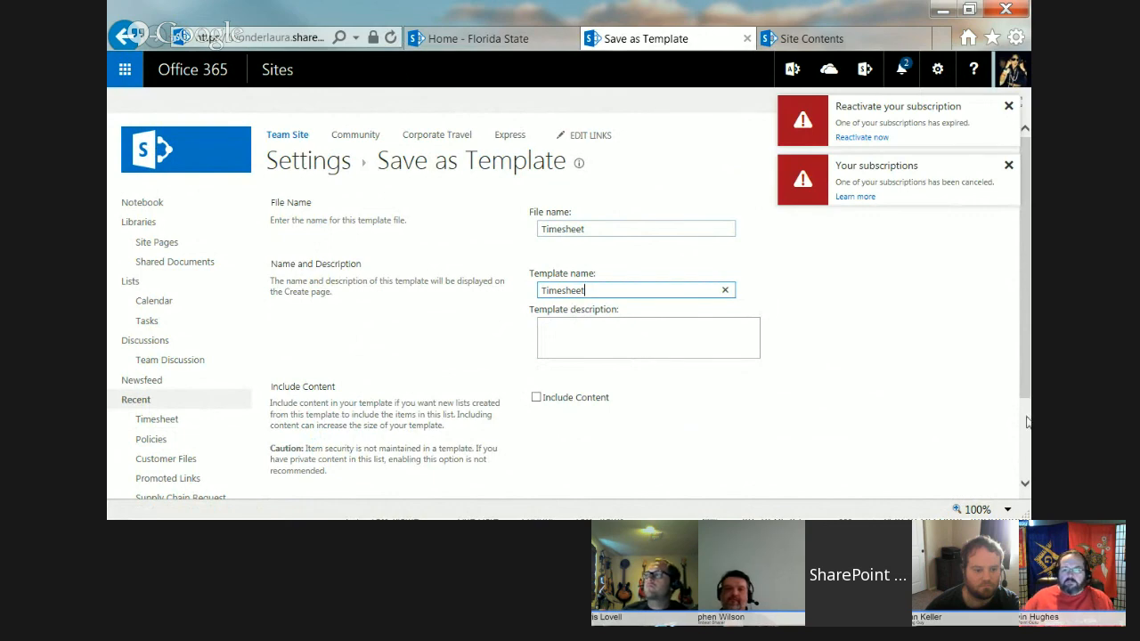
{"action": "scroll", "coordinate": [1027, 423], "scroll_direction": "down", "scroll_amount": 3}
{"action": "left_click", "coordinate": [921, 403]}
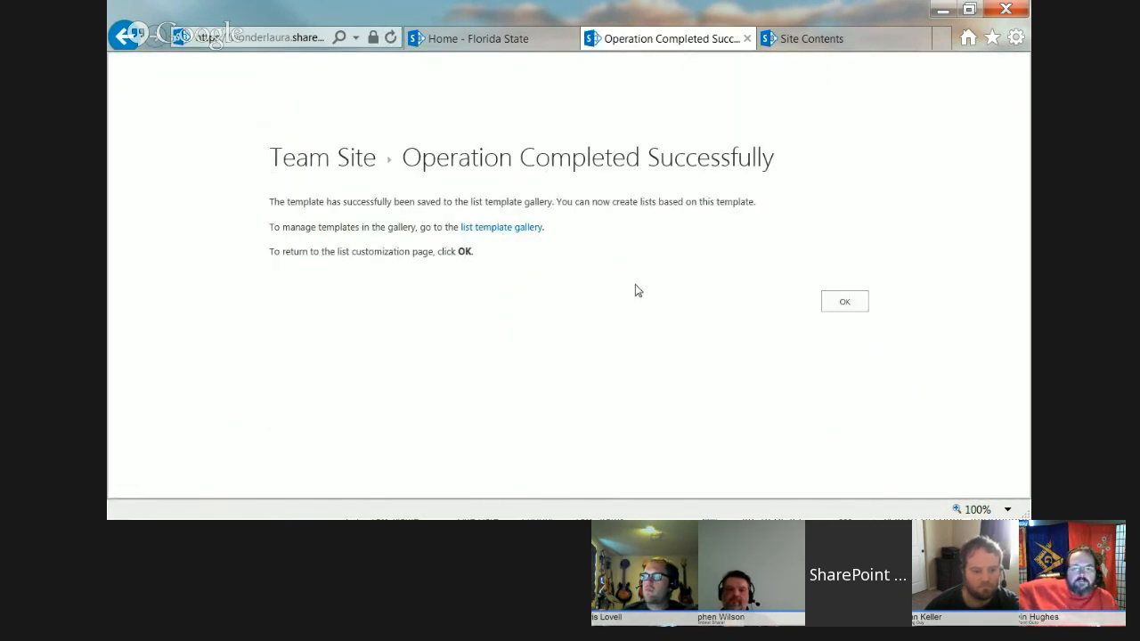
{"action": "left_click", "coordinate": [826, 304]}
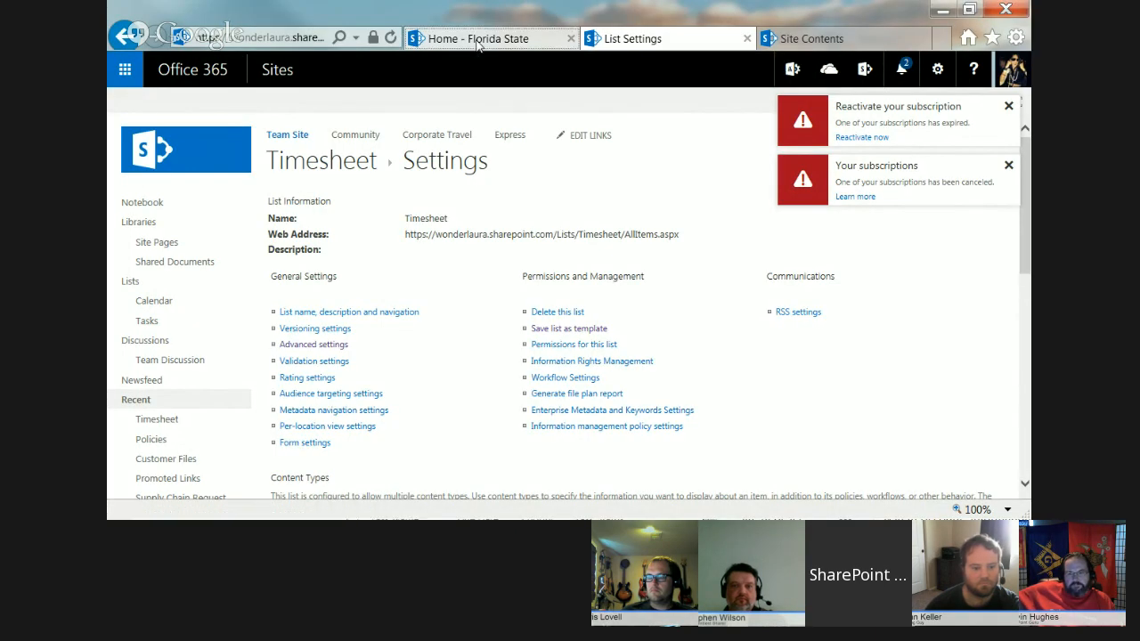
From the Florida State site's content types, go to the parent Project Roll Up site and open its Project Info content type.
{"action": "left_click", "coordinate": [479, 42]}
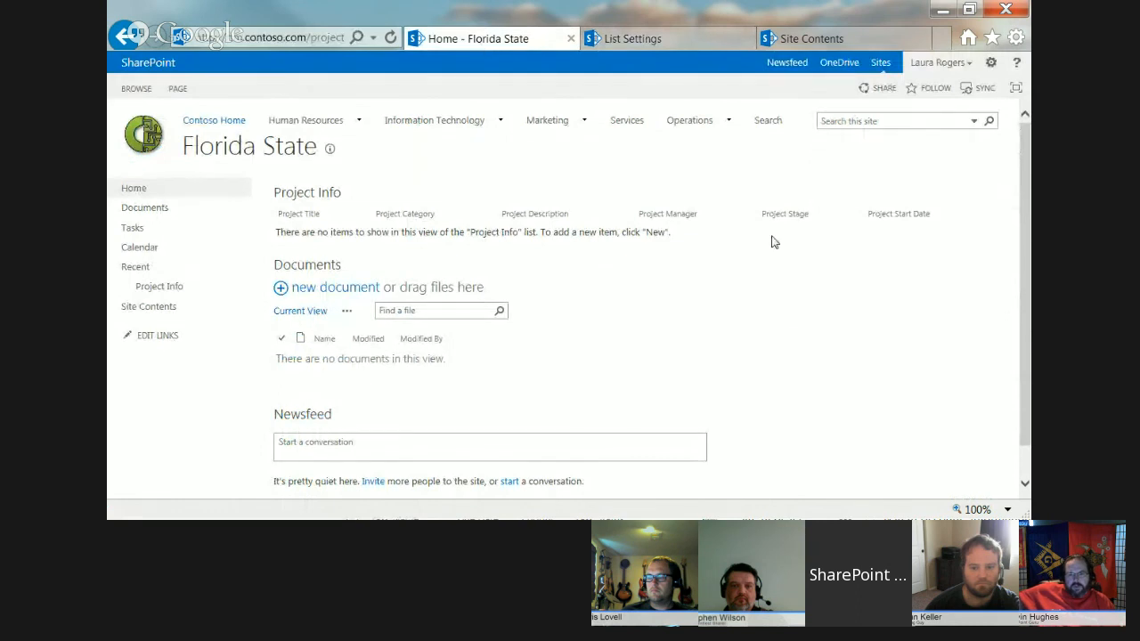
{"action": "left_click", "coordinate": [990, 64]}
{"action": "left_click", "coordinate": [949, 215]}
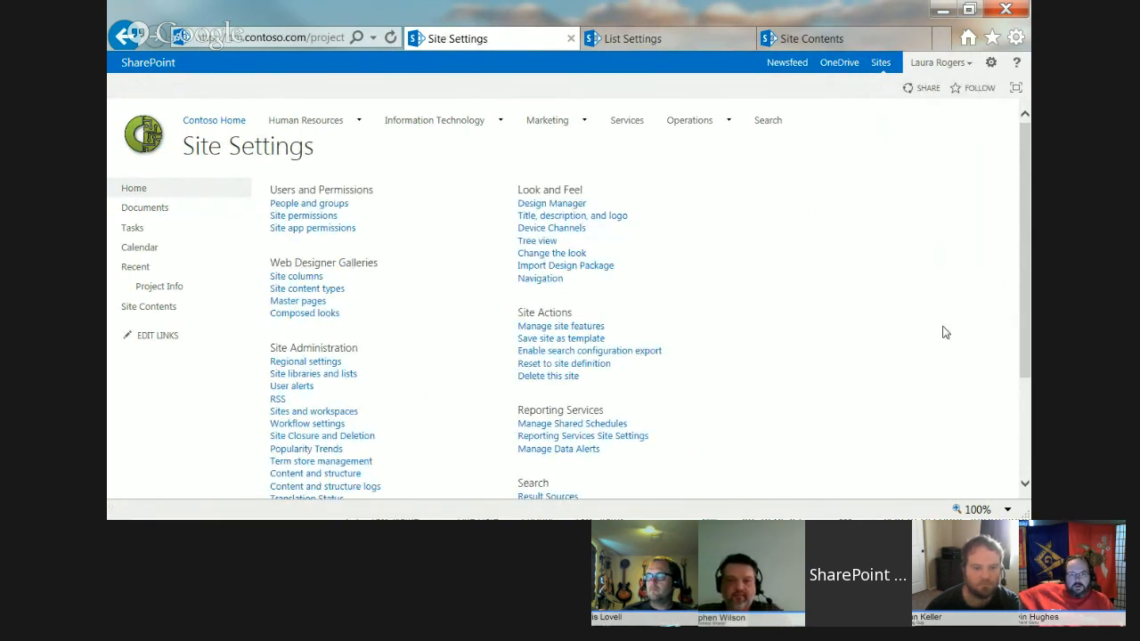
{"action": "scroll", "coordinate": [943, 331], "scroll_direction": "down", "scroll_amount": 3}
{"action": "scroll", "coordinate": [943, 331], "scroll_direction": "up", "scroll_amount": 3}
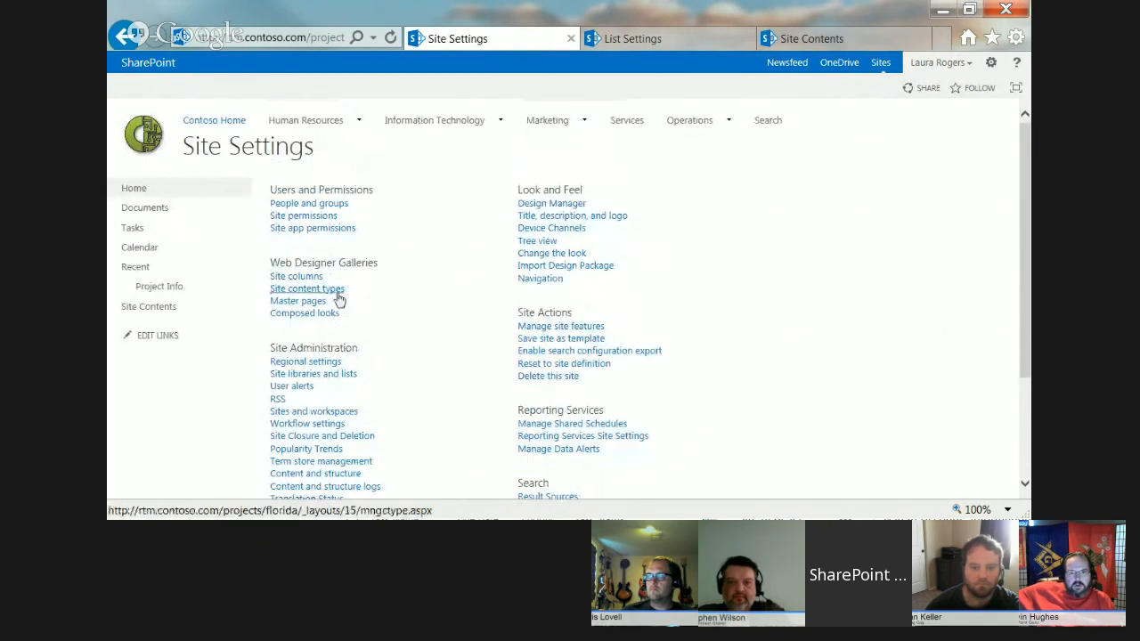
{"action": "left_click", "coordinate": [304, 290]}
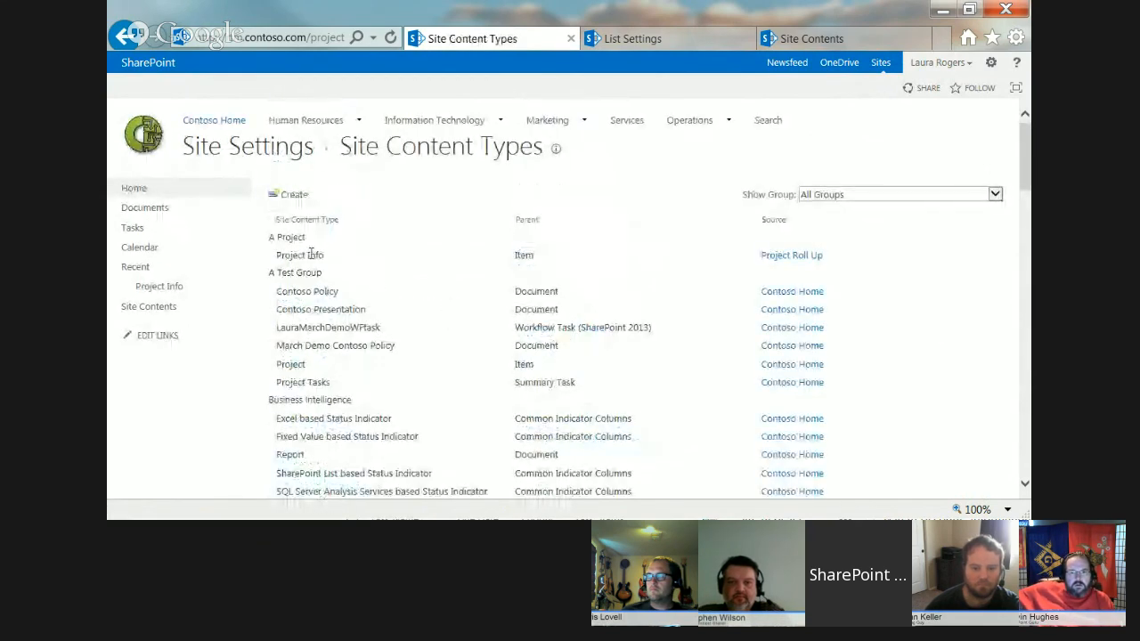
{"action": "left_click", "coordinate": [796, 256]}
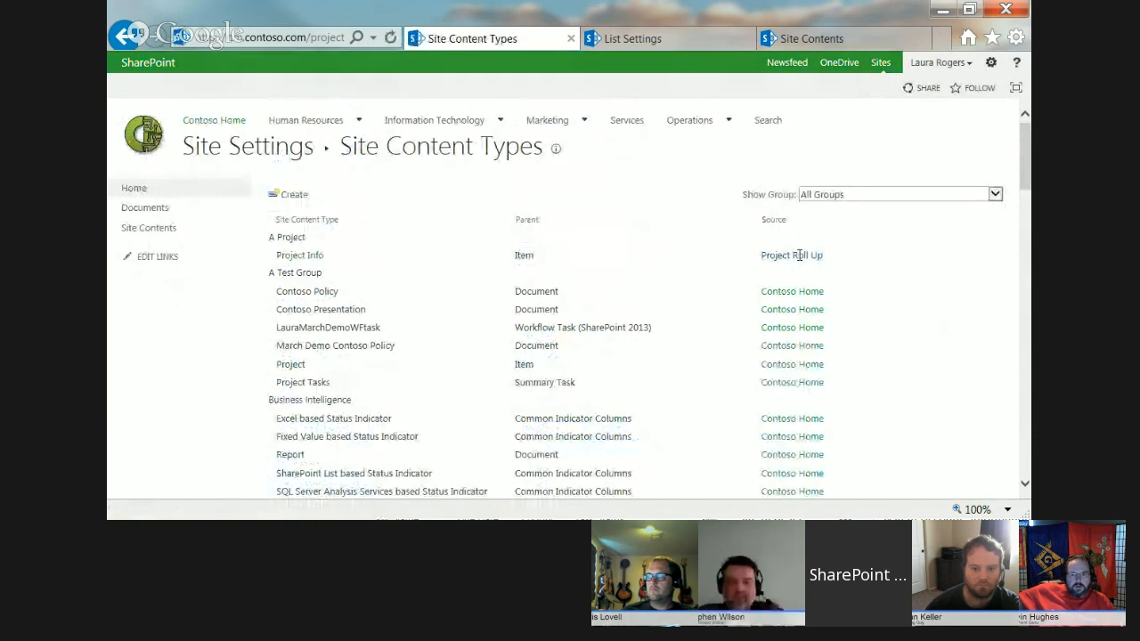
{"action": "left_click", "coordinate": [305, 256]}
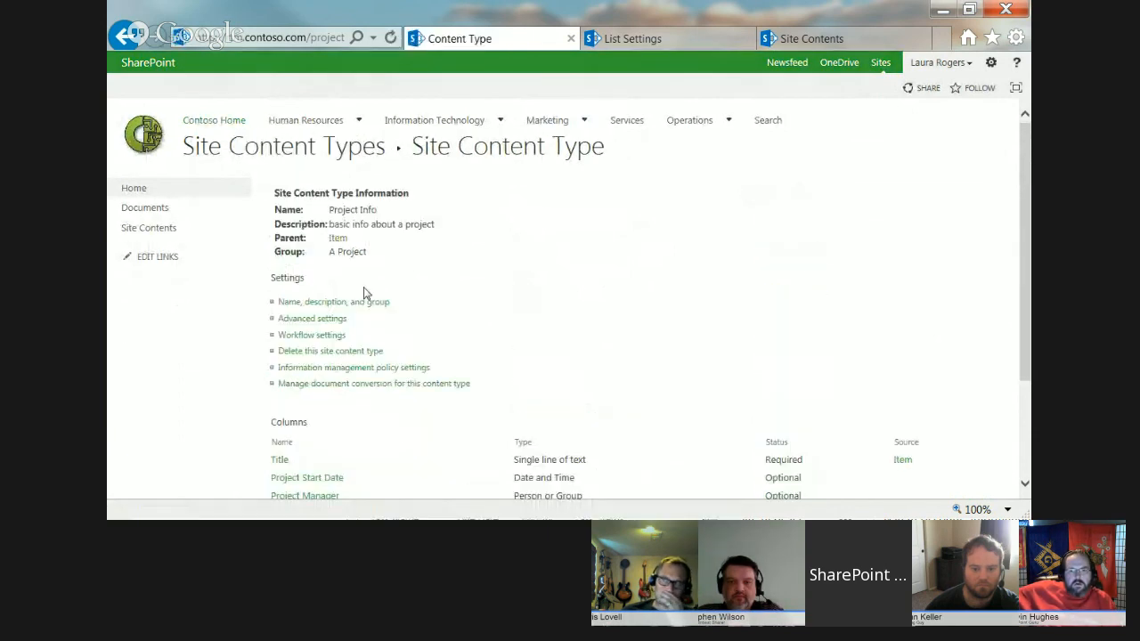
Add the existing site column Project Completion Target to the Project Info content type.
{"action": "scroll", "coordinate": [413, 404], "scroll_direction": "down", "scroll_amount": 2}
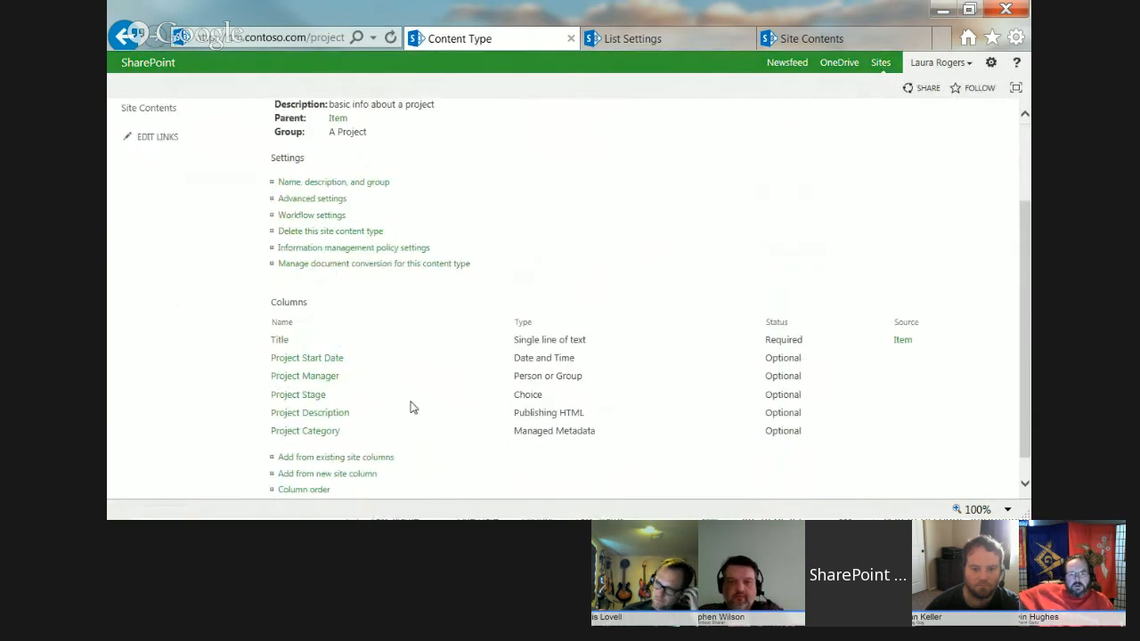
{"action": "left_click", "coordinate": [347, 464]}
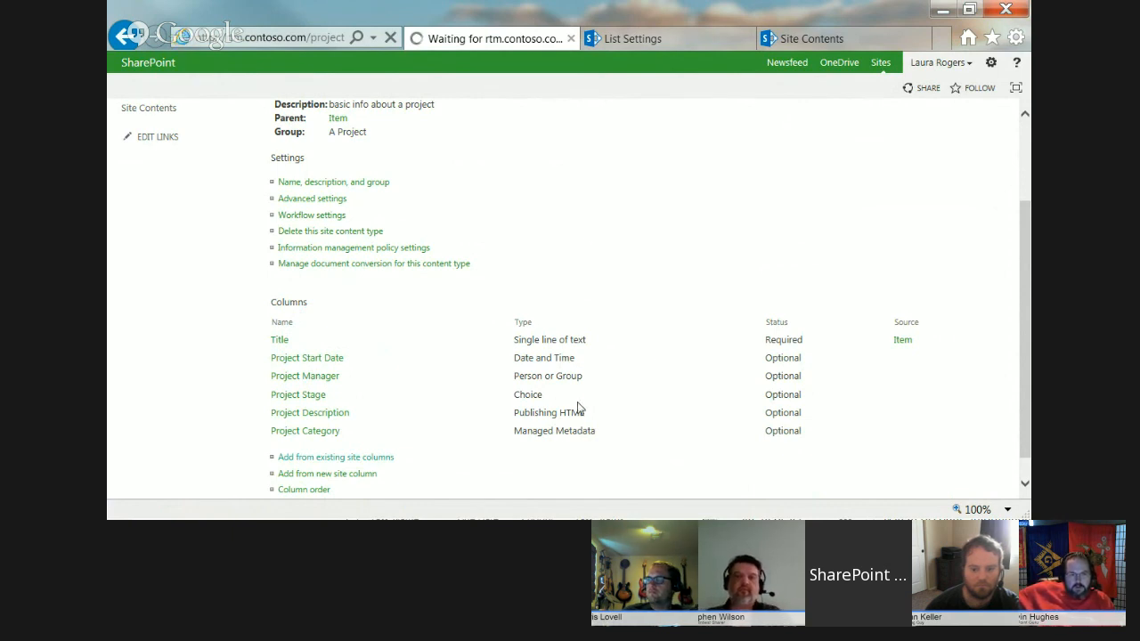
{"action": "left_click", "coordinate": [546, 212]}
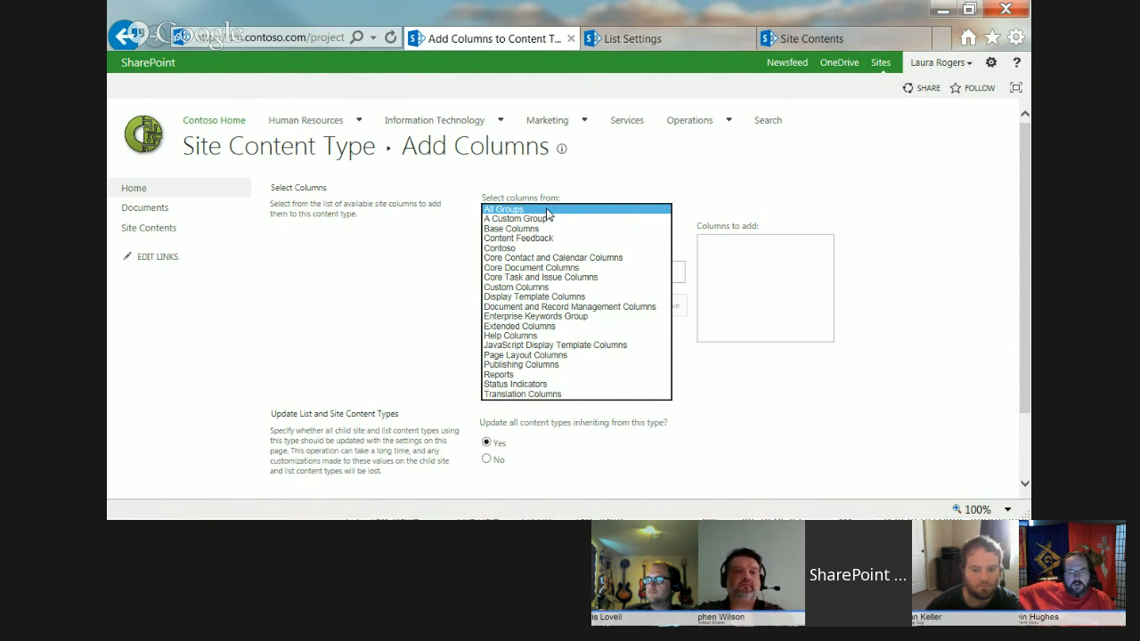
{"action": "left_click", "coordinate": [460, 238]}
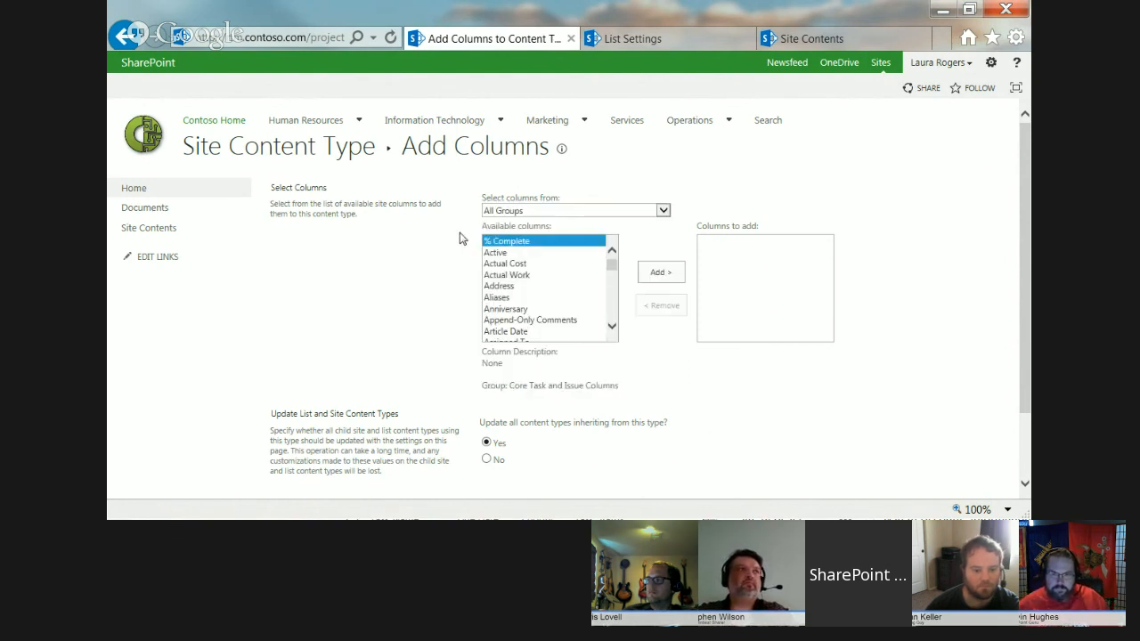
{"action": "left_click", "coordinate": [536, 277]}
{"action": "key", "text": "p"}
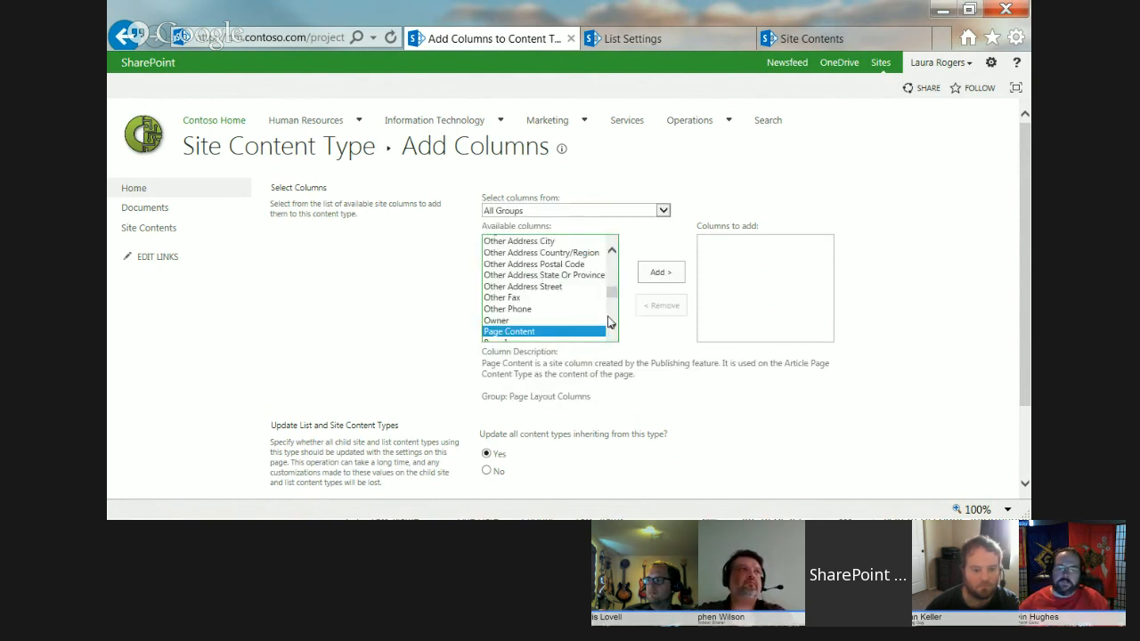
{"action": "left_click", "coordinate": [613, 318]}
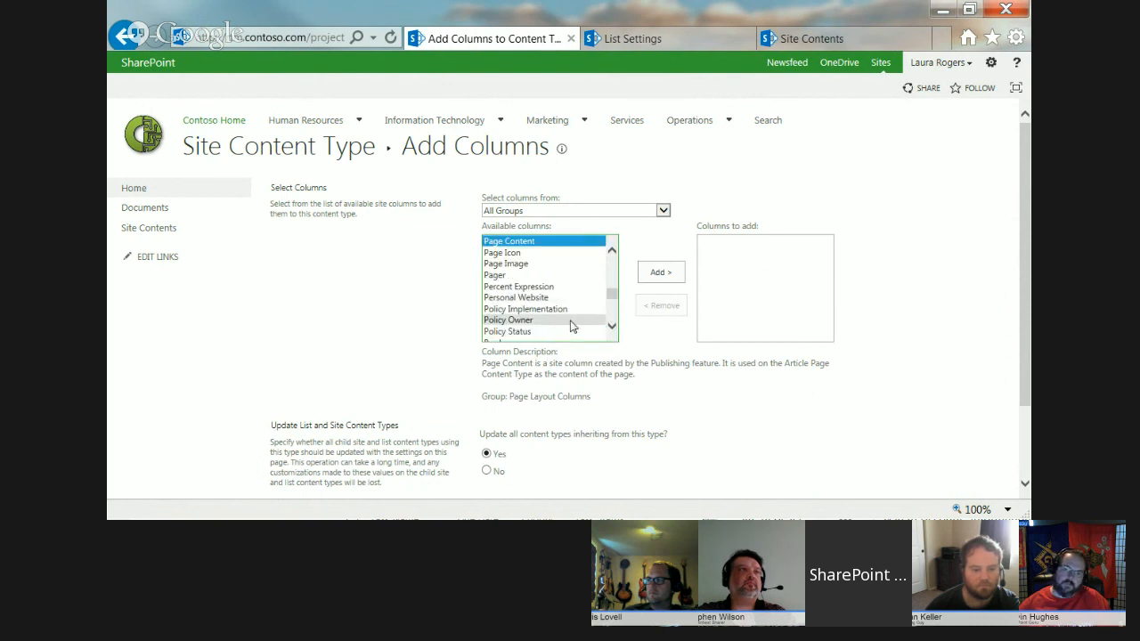
{"action": "left_click", "coordinate": [612, 327]}
{"action": "left_click", "coordinate": [612, 327]}
{"action": "left_click", "coordinate": [612, 327]}
{"action": "left_click", "coordinate": [612, 327]}
{"action": "left_click", "coordinate": [612, 327]}
{"action": "left_click", "coordinate": [612, 327]}
{"action": "left_click", "coordinate": [612, 327]}
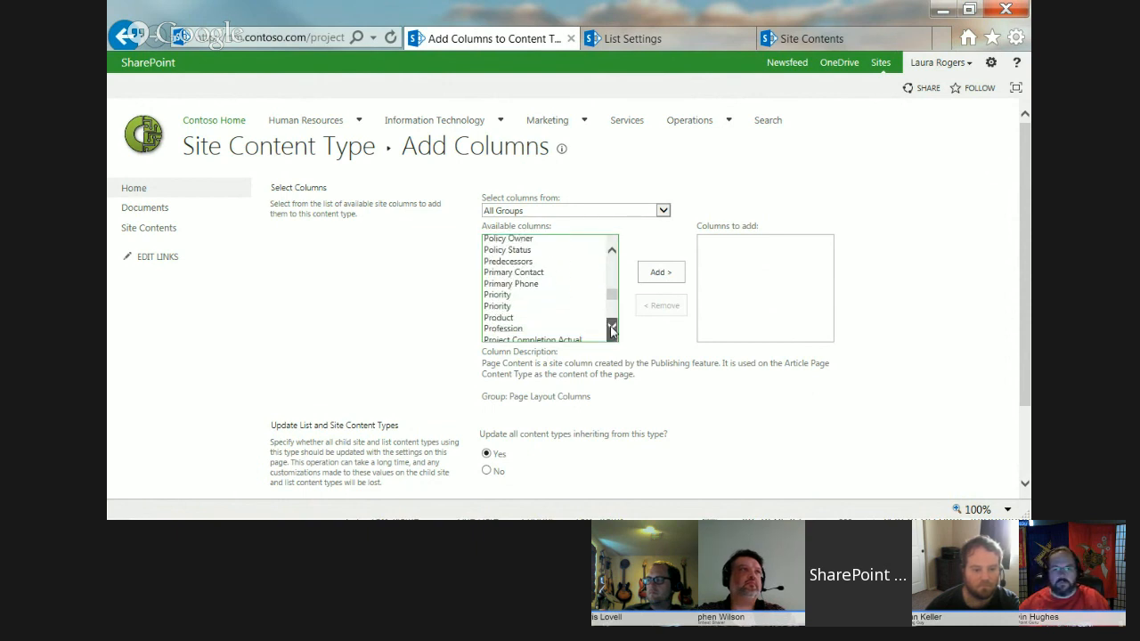
{"action": "left_click", "coordinate": [612, 331]}
{"action": "left_click", "coordinate": [612, 330]}
{"action": "left_click", "coordinate": [612, 330]}
{"action": "left_click", "coordinate": [612, 331]}
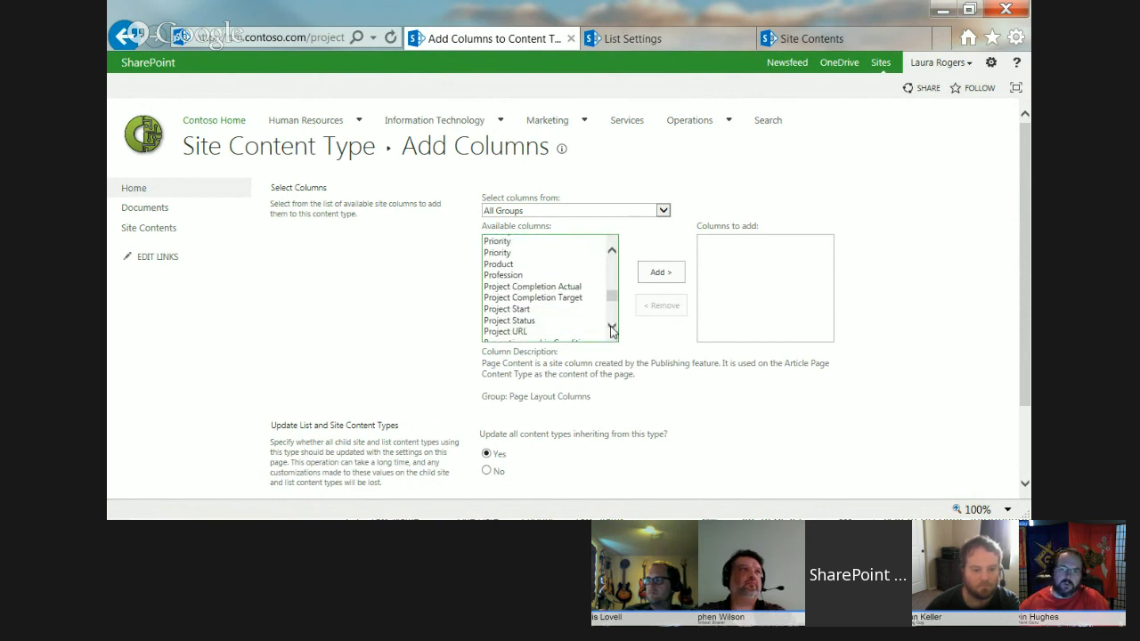
{"action": "left_click", "coordinate": [549, 300]}
{"action": "left_click", "coordinate": [660, 272]}
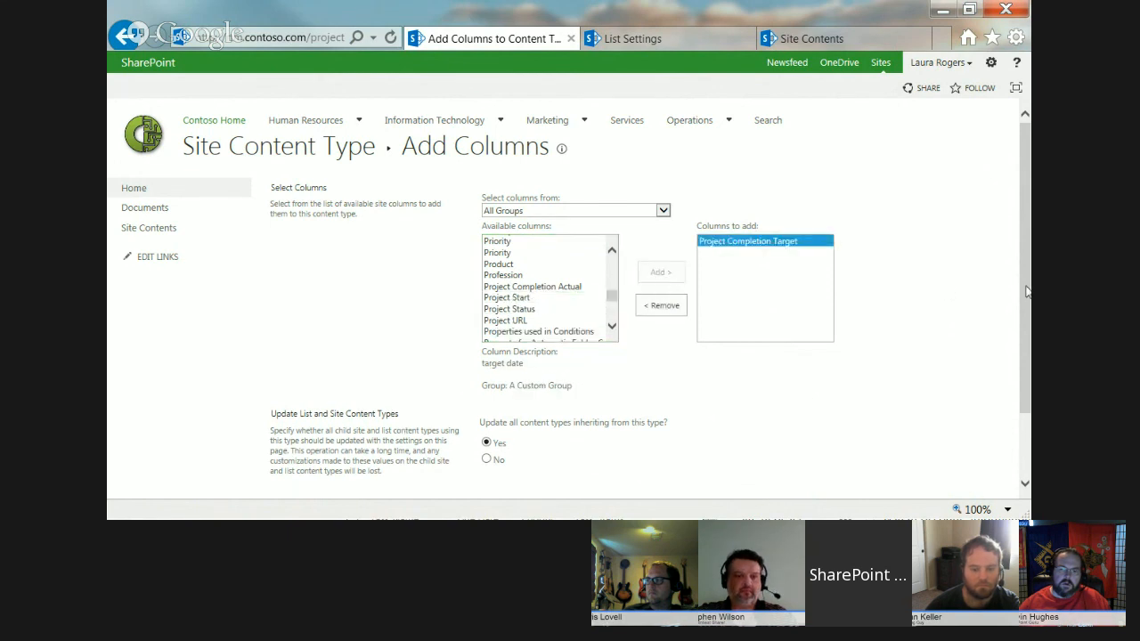
{"action": "left_click_drag", "start_coordinate": [1026, 291], "coordinate": [1027, 352]}
{"action": "left_click", "coordinate": [907, 431]}
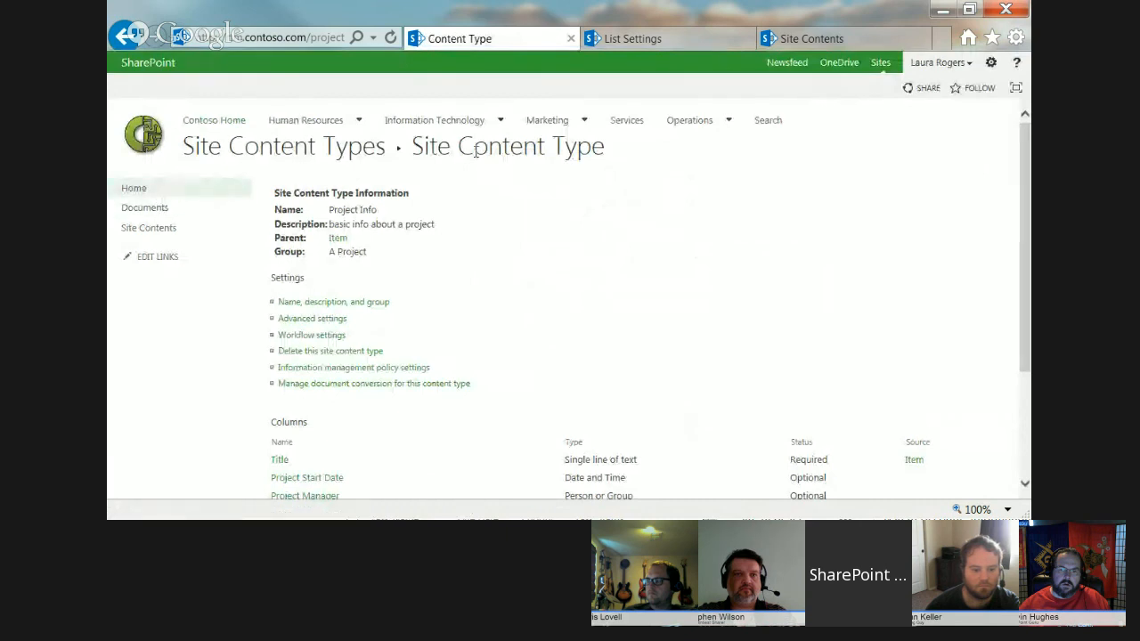
Go back to the Florida State subsite and open its Project Info list.
{"action": "left_click", "coordinate": [154, 228]}
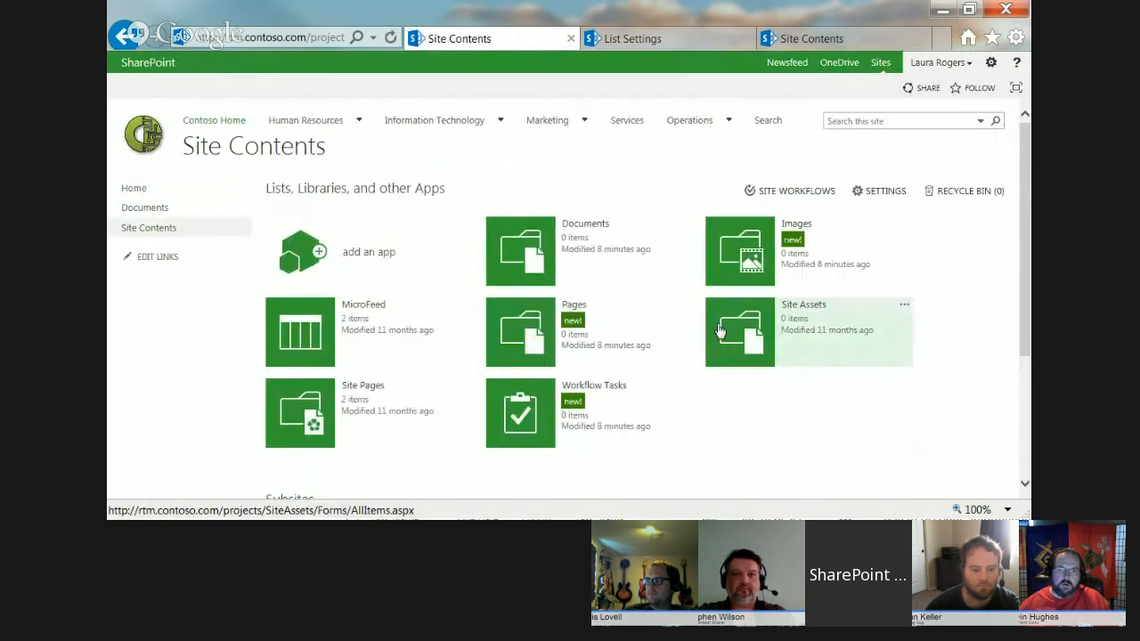
{"action": "scroll", "coordinate": [710, 332], "scroll_direction": "down", "scroll_amount": 3}
{"action": "left_click", "coordinate": [305, 389]}
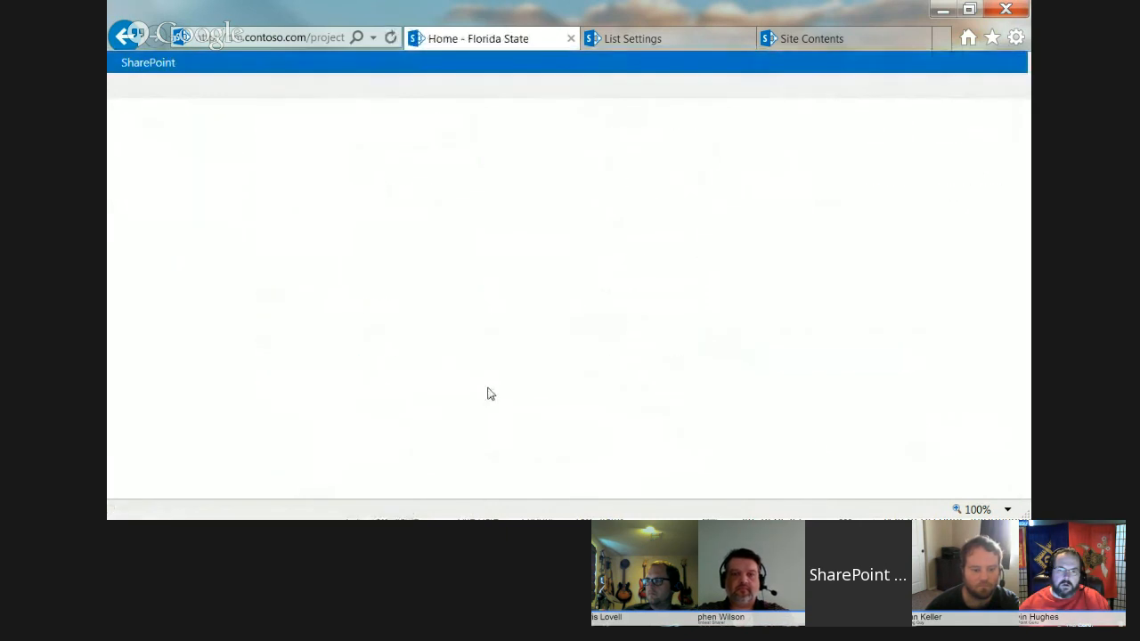
{"action": "left_click", "coordinate": [323, 198]}
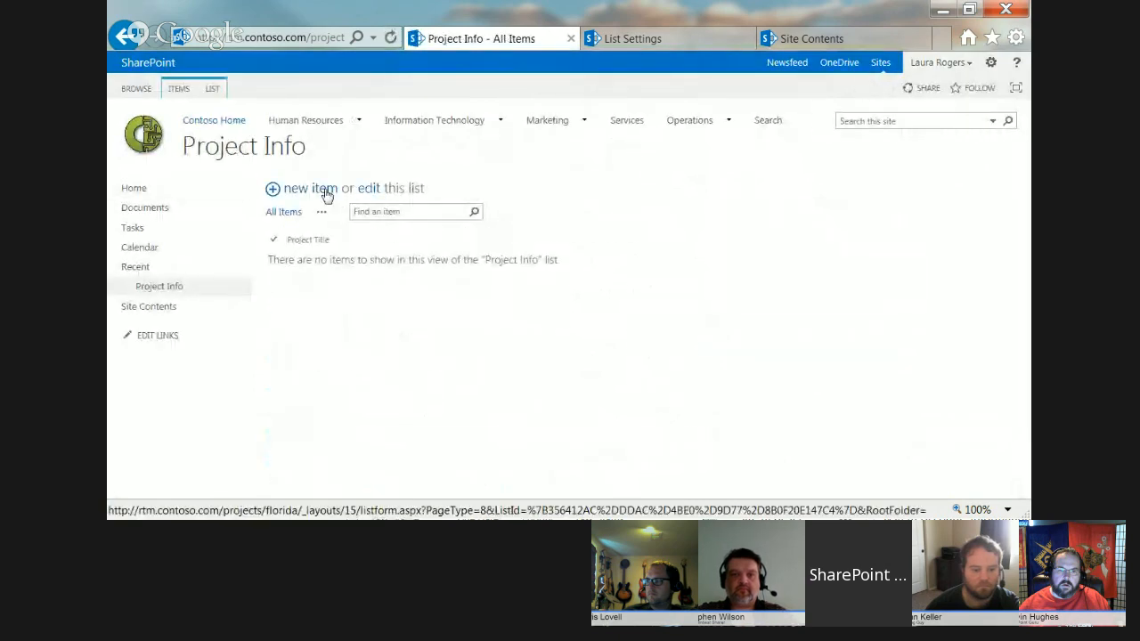